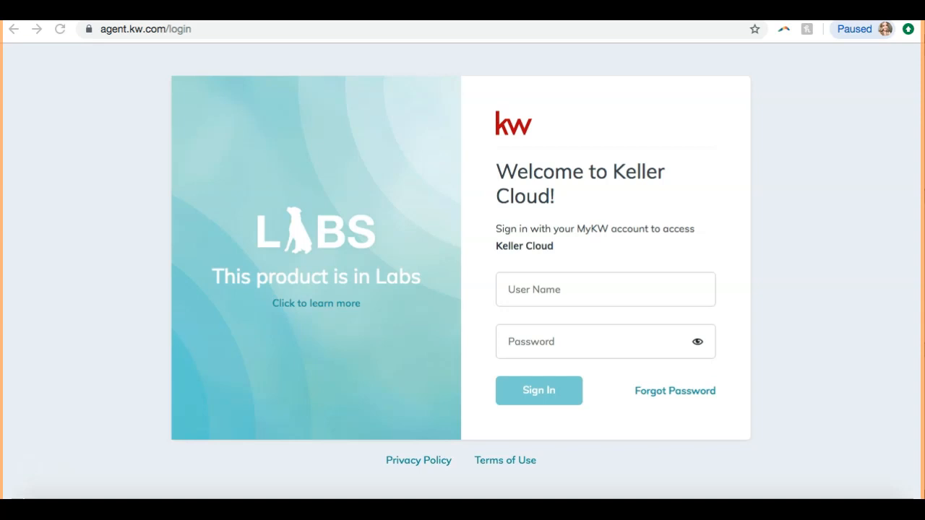
pyautogui.click(67, 79)
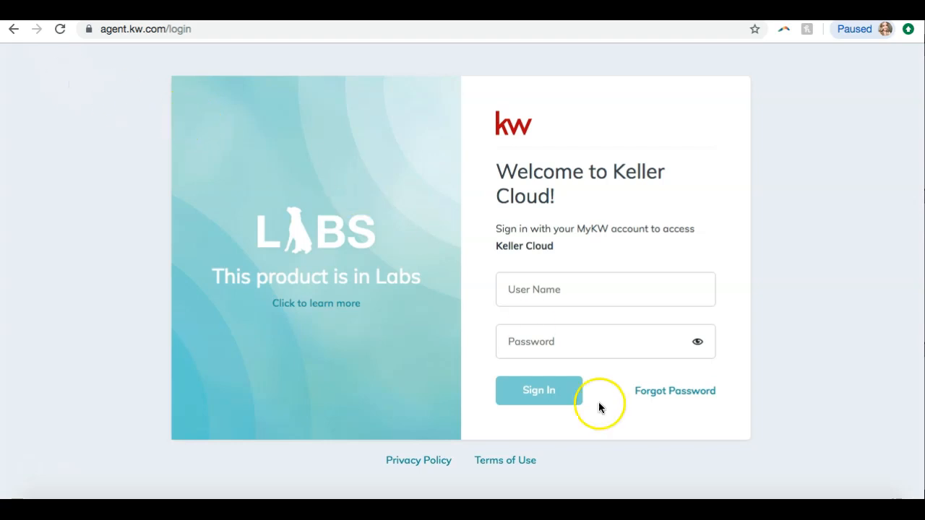
pyautogui.rightClick(674, 497)
pyautogui.click(686, 475)
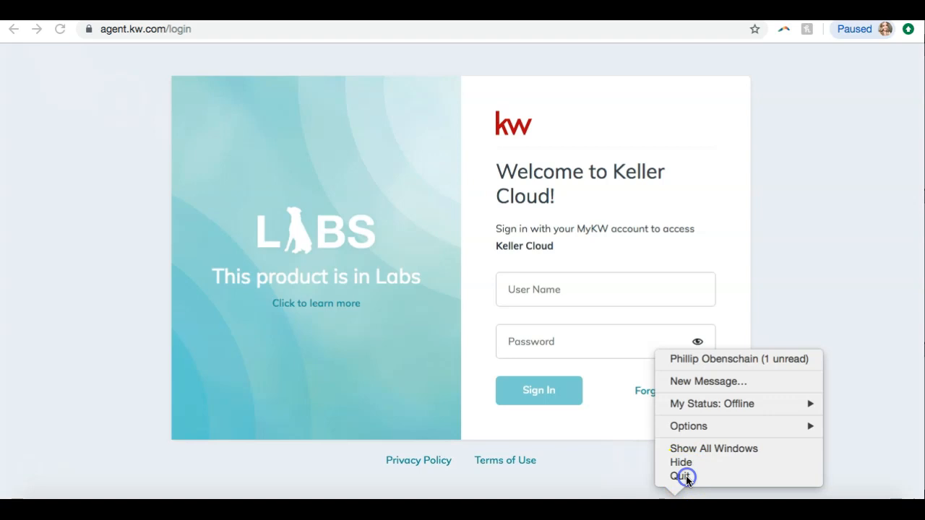
# Sign in to Keller Cloud with the MyKW user name and account password
pyautogui.click(529, 304)
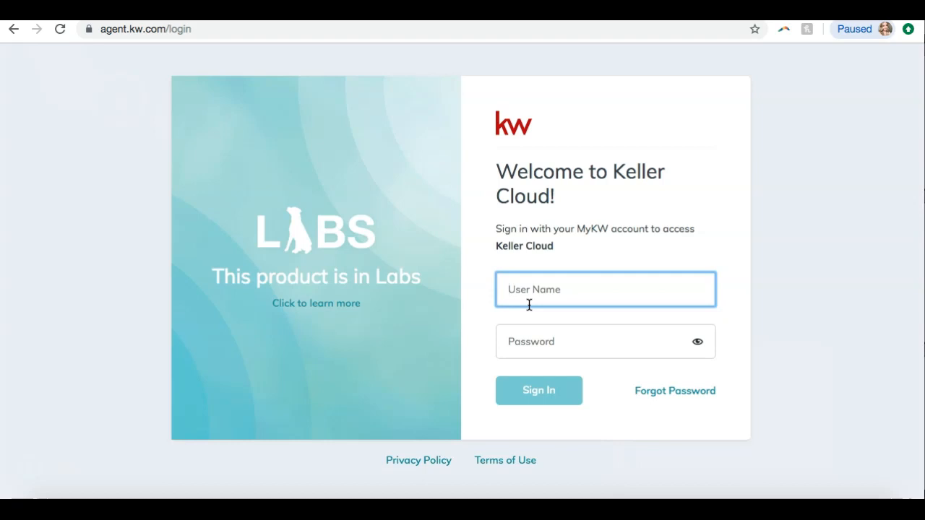
pyautogui.press('Tab')
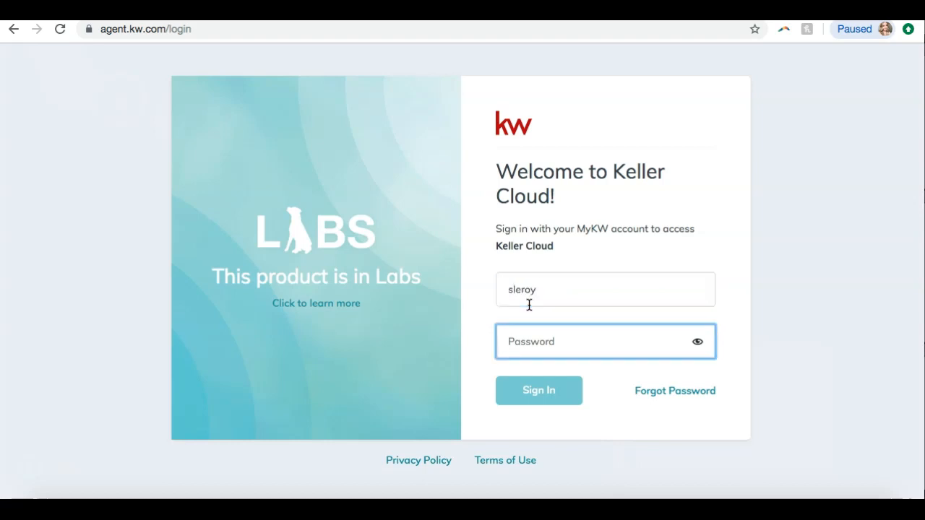
pyautogui.write('****')
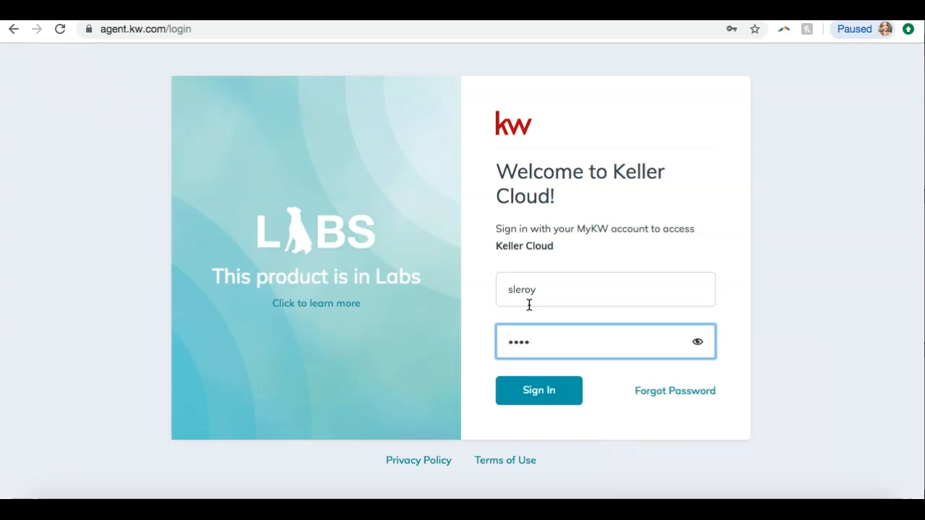
pyautogui.write('*******')
pyautogui.click(543, 392)
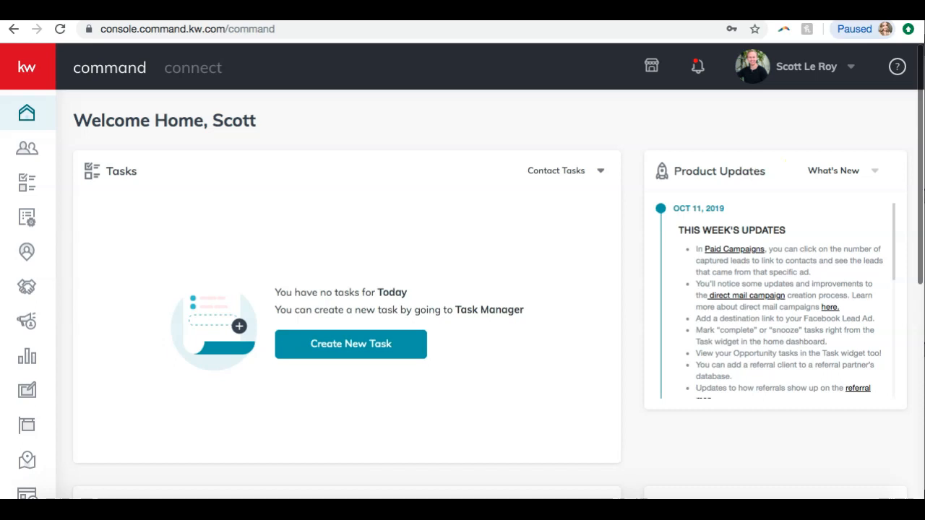
# Open the Marketing Profile page under Connect Settings in the account settings
pyautogui.click(789, 68)
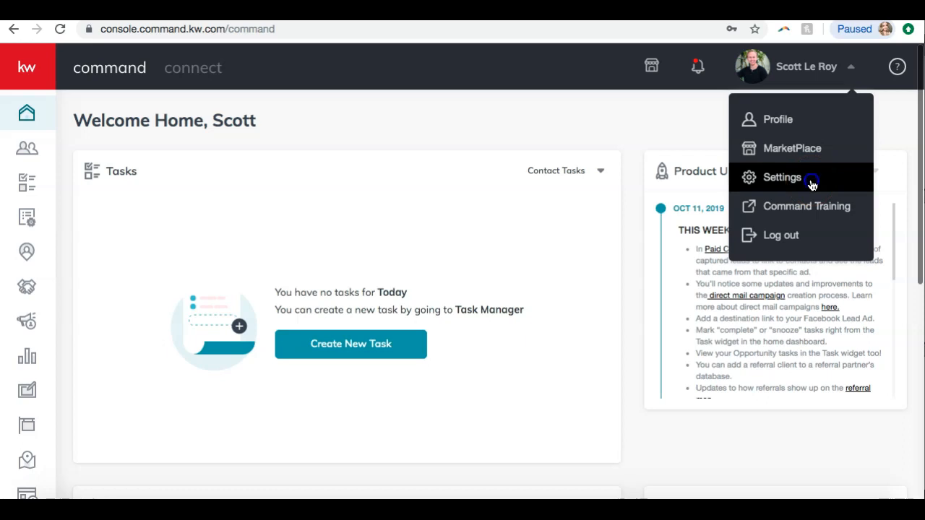
pyautogui.click(782, 177)
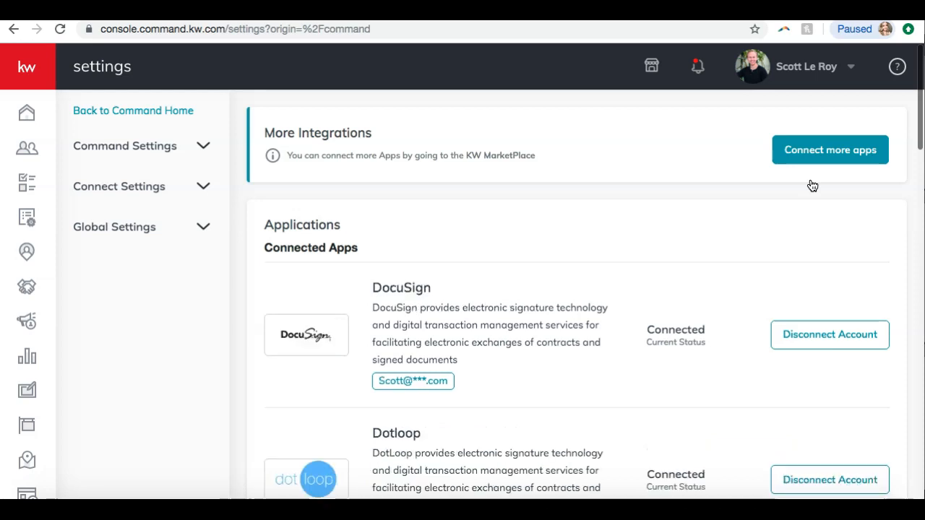
pyautogui.click(150, 189)
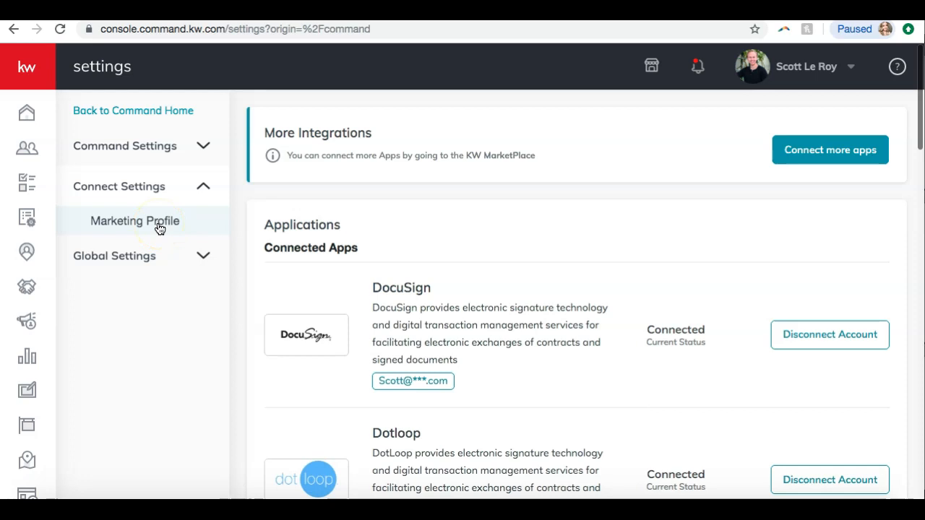
pyautogui.click(159, 229)
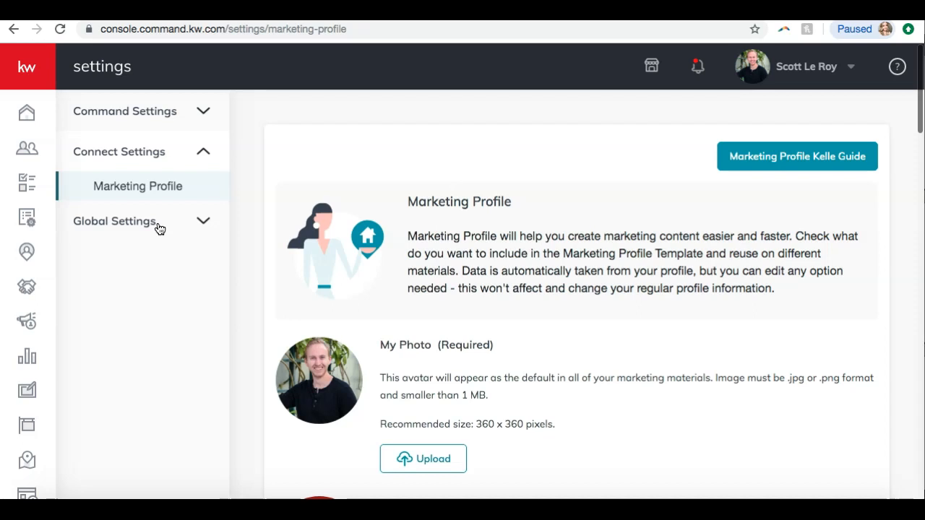
# Review the My Photo, Team Logo and My Details sections of the Marketing Profile
pyautogui.scroll(-1, 467, 166)
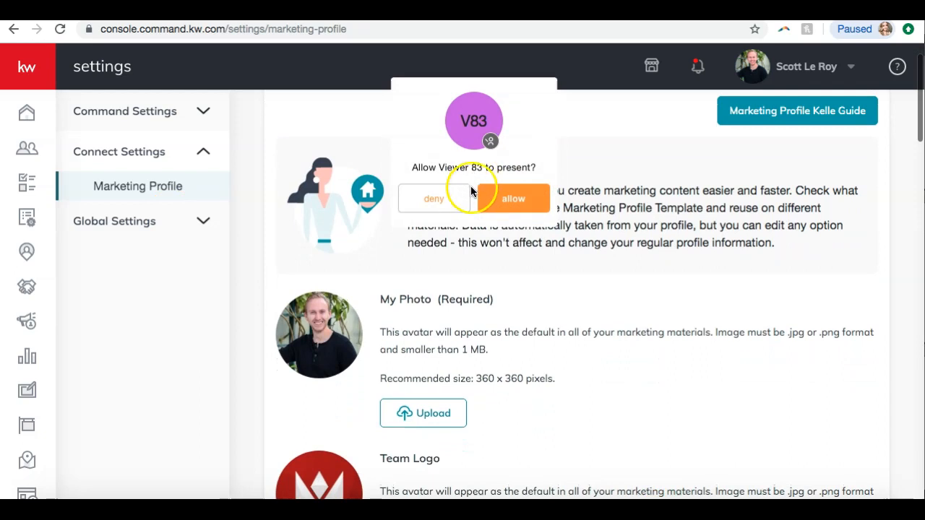
pyautogui.click(444, 203)
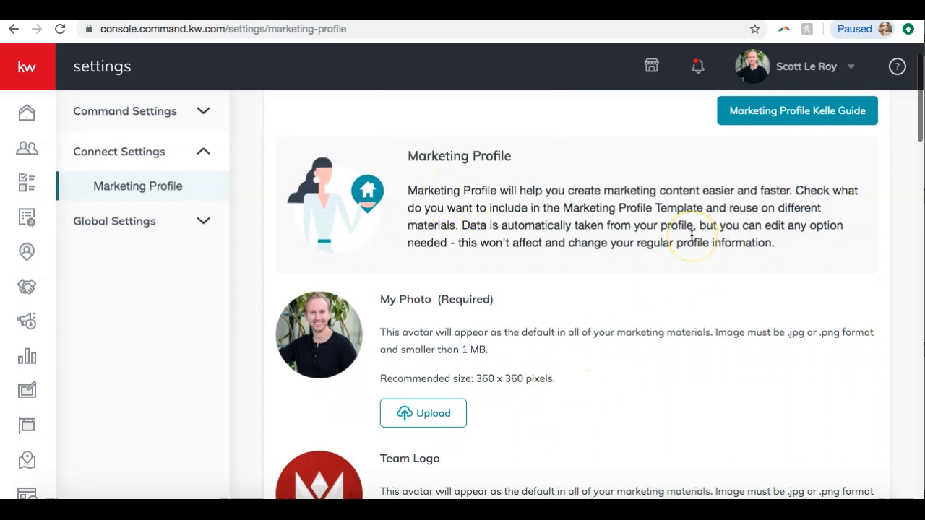
pyautogui.scroll(-2, 692, 235)
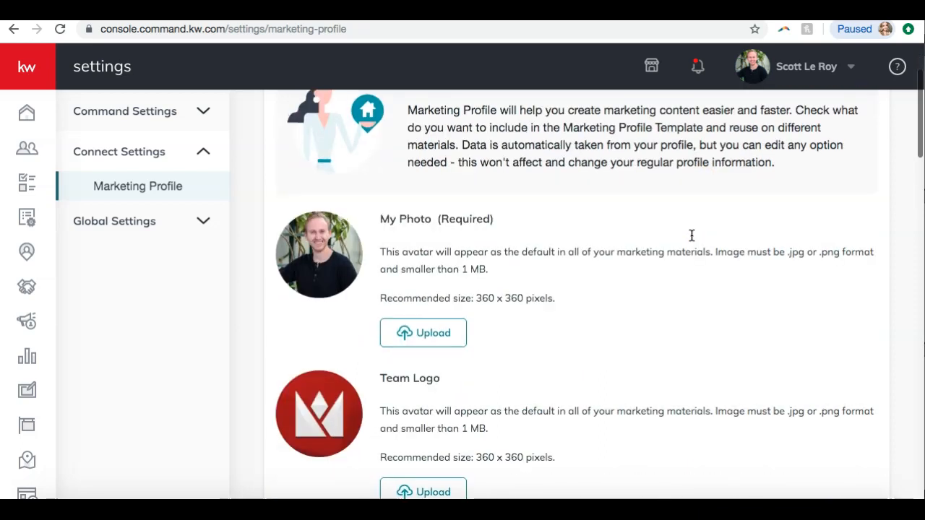
pyautogui.scroll(2, 692, 236)
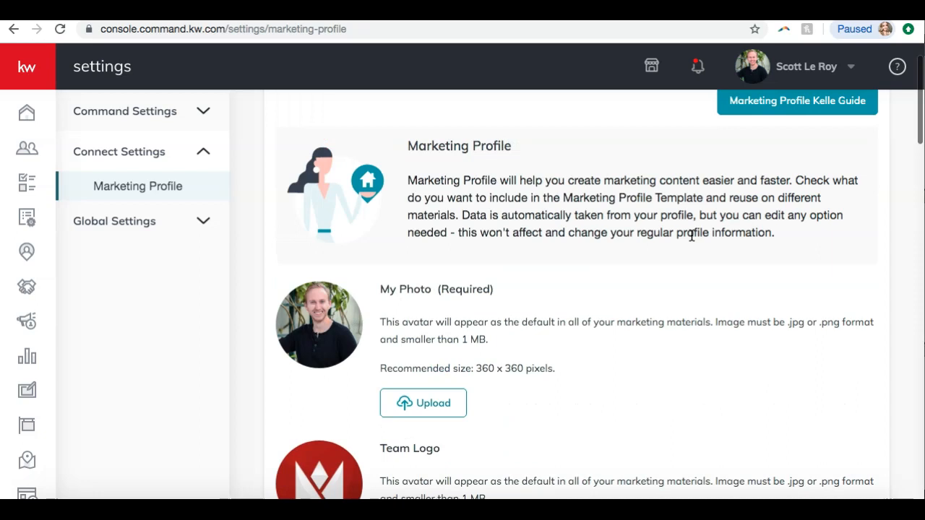
pyautogui.scroll(-1, 372, 192)
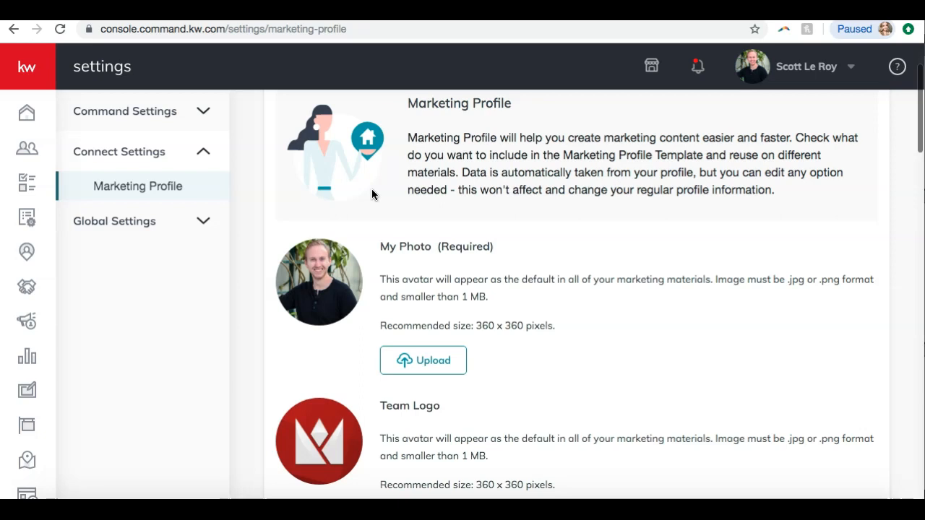
pyautogui.scroll(-3, 372, 194)
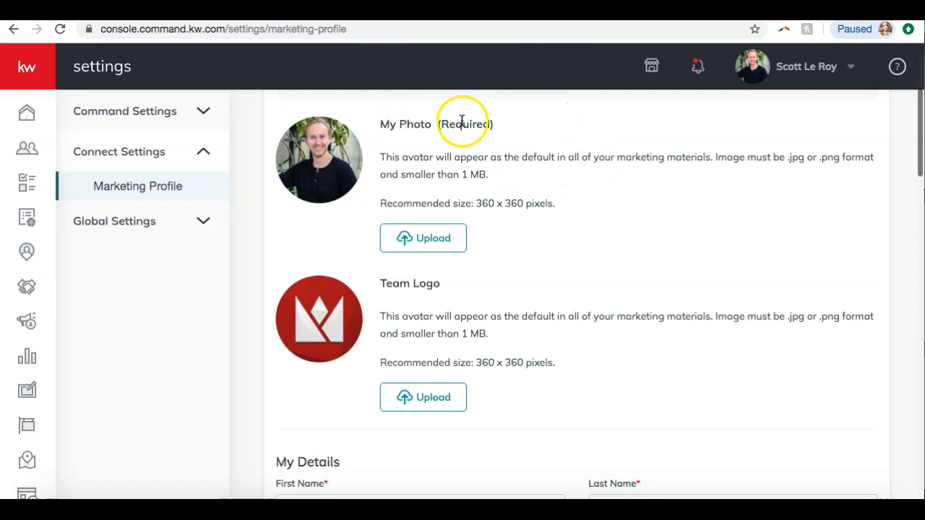
pyautogui.scroll(-3, 458, 161)
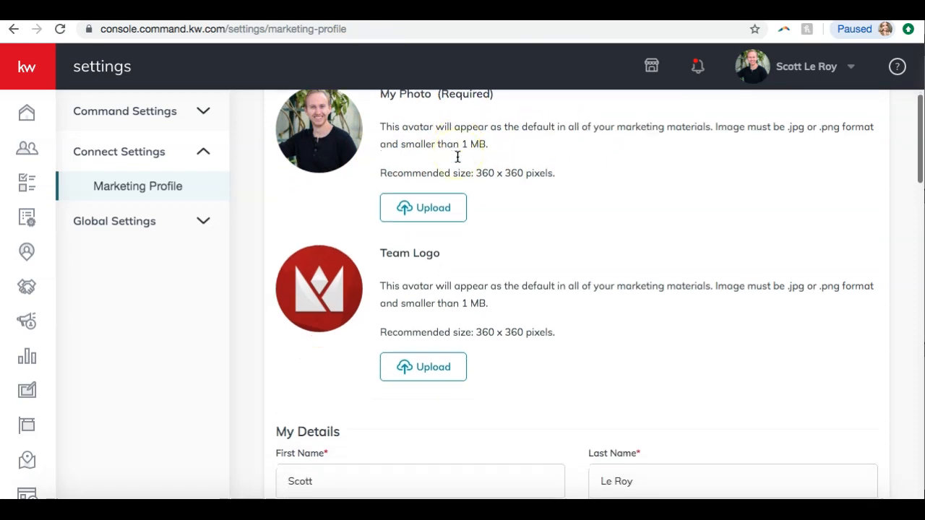
pyautogui.scroll(3, 457, 156)
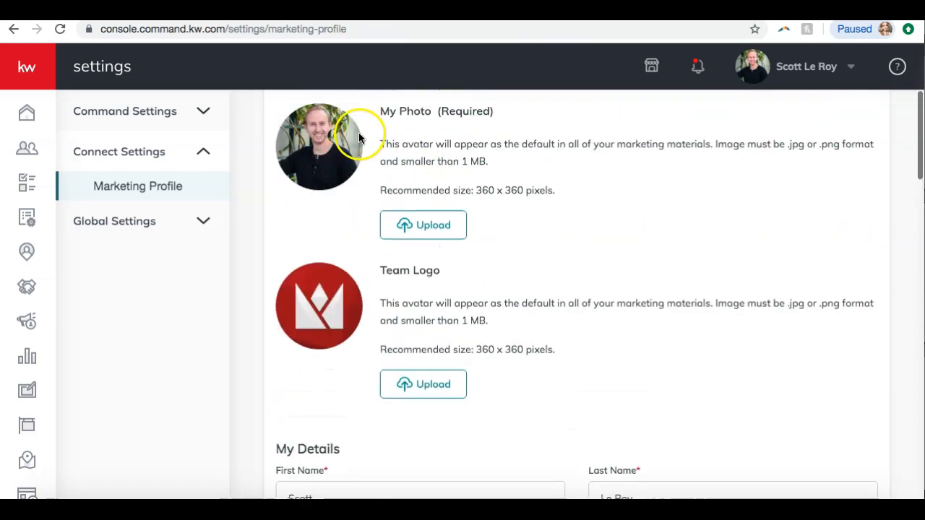
pyautogui.scroll(-2, 303, 297)
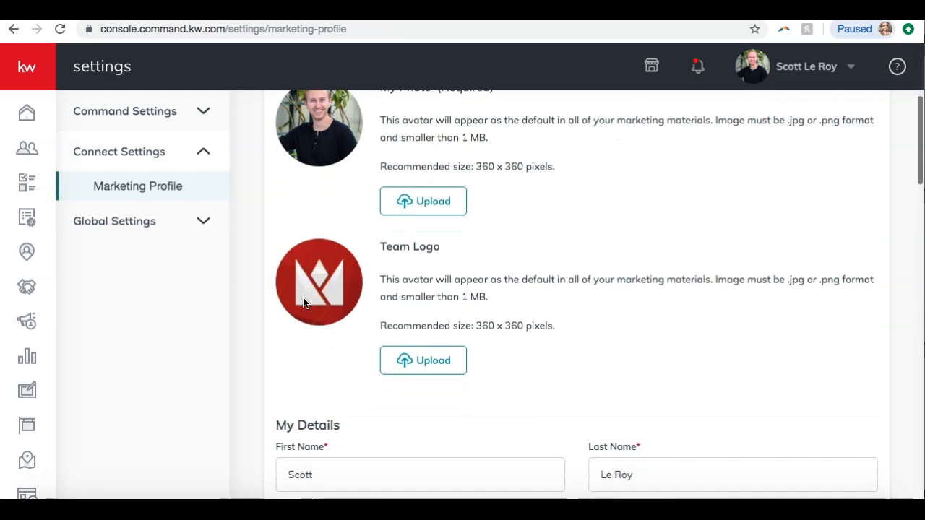
pyautogui.scroll(-4, 304, 300)
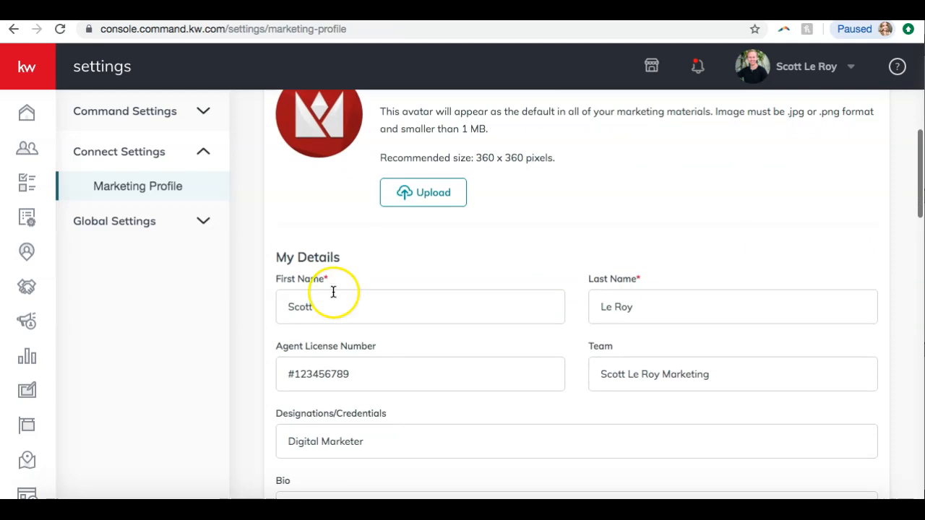
pyautogui.scroll(-3, 329, 278)
pyautogui.scroll(-2, 329, 281)
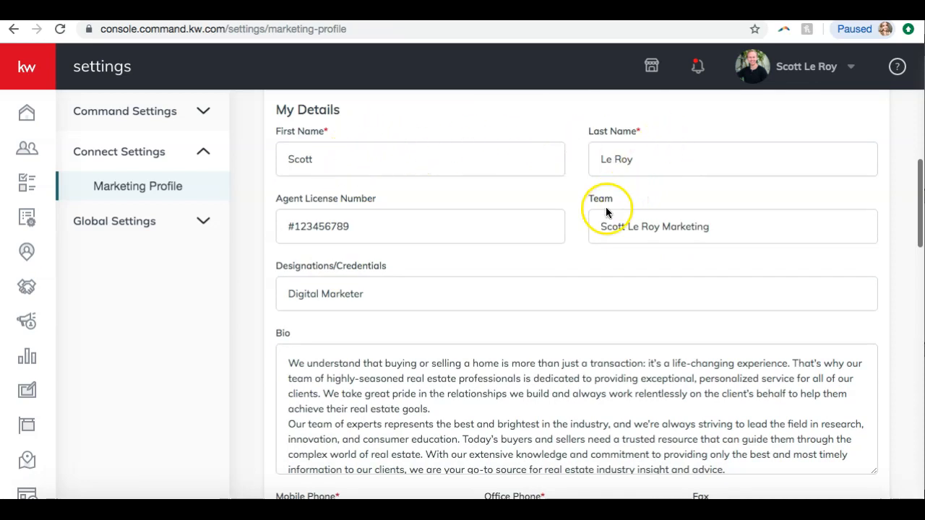
# Scroll through the bio, contact, market center, legal footer, social, pixel, analytics and app link sections down to Save
pyautogui.scroll(-2, 501, 229)
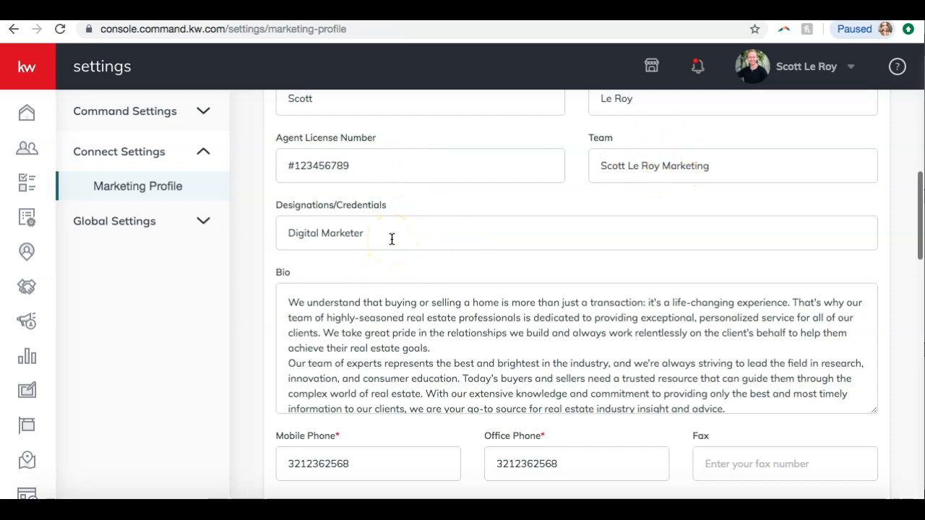
pyautogui.scroll(-2, 391, 240)
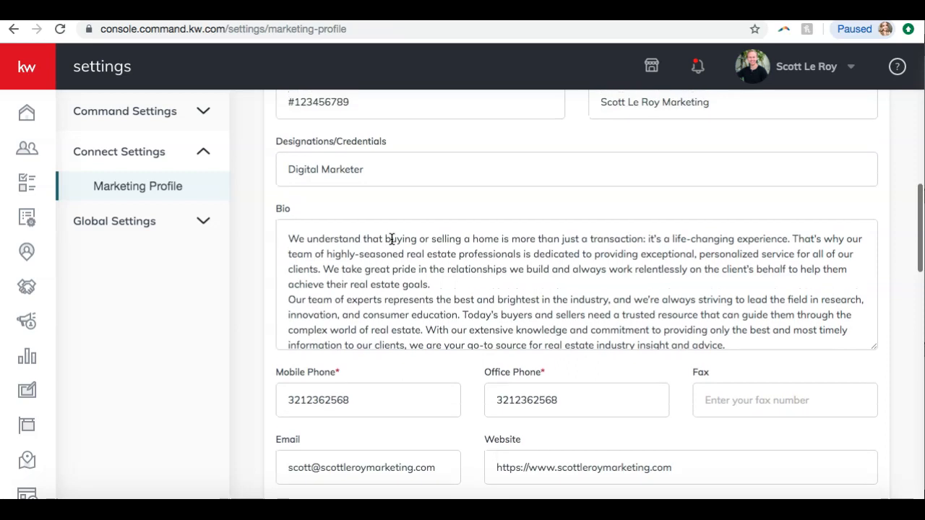
pyautogui.scroll(-3, 411, 243)
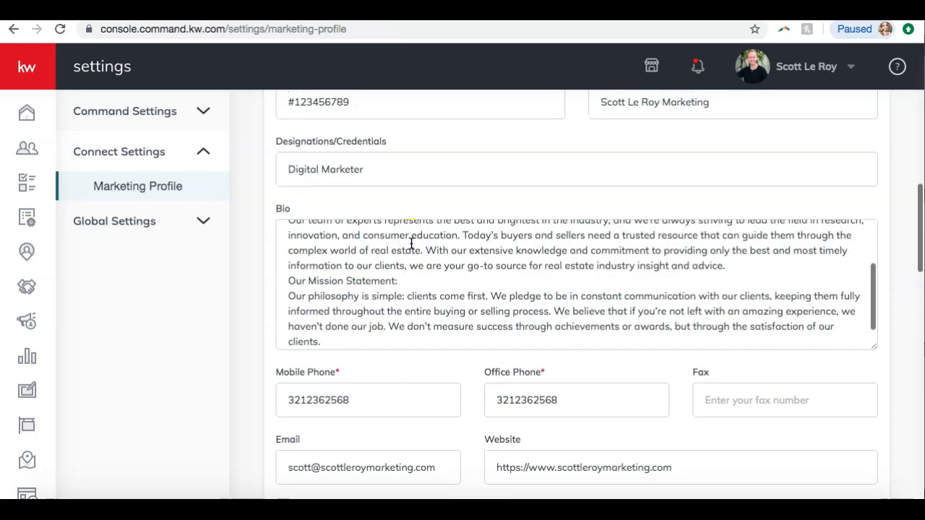
pyautogui.scroll(-3, 240, 333)
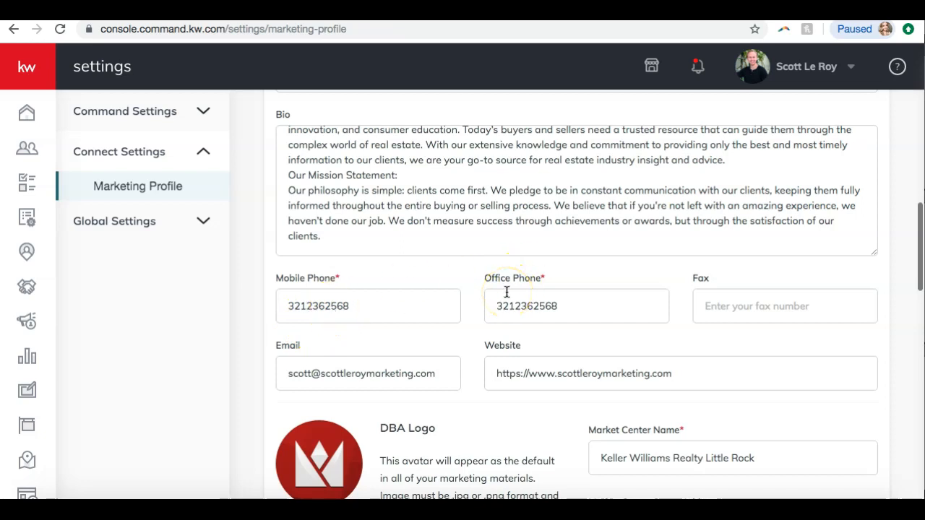
pyautogui.scroll(-2, 507, 292)
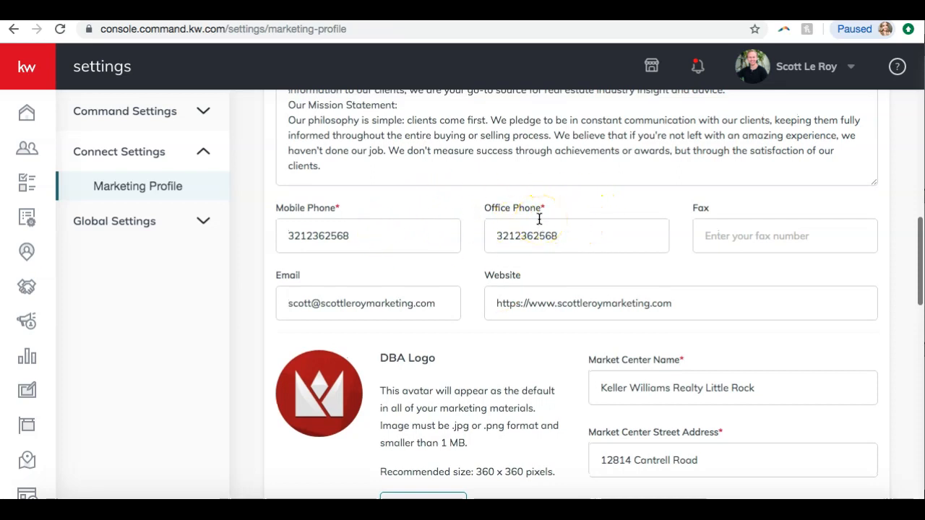
pyautogui.scroll(-4, 539, 218)
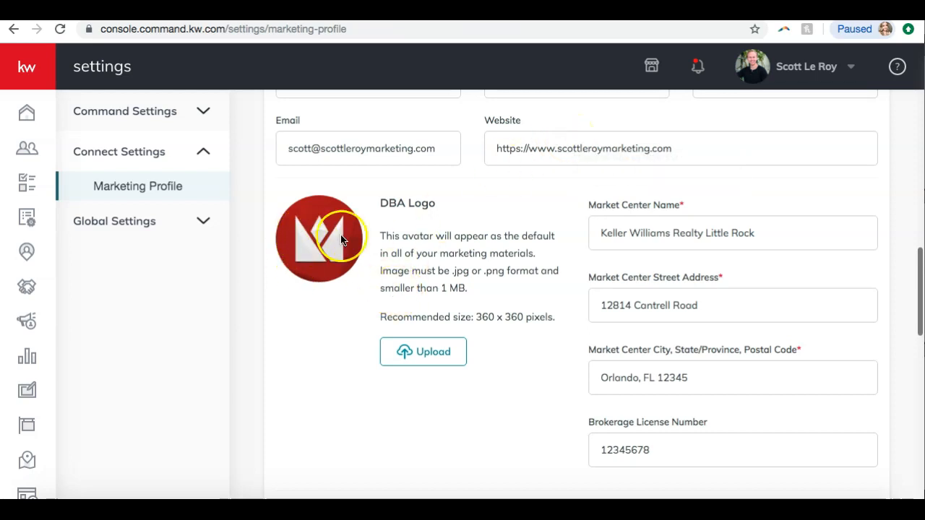
pyautogui.scroll(-2, 520, 213)
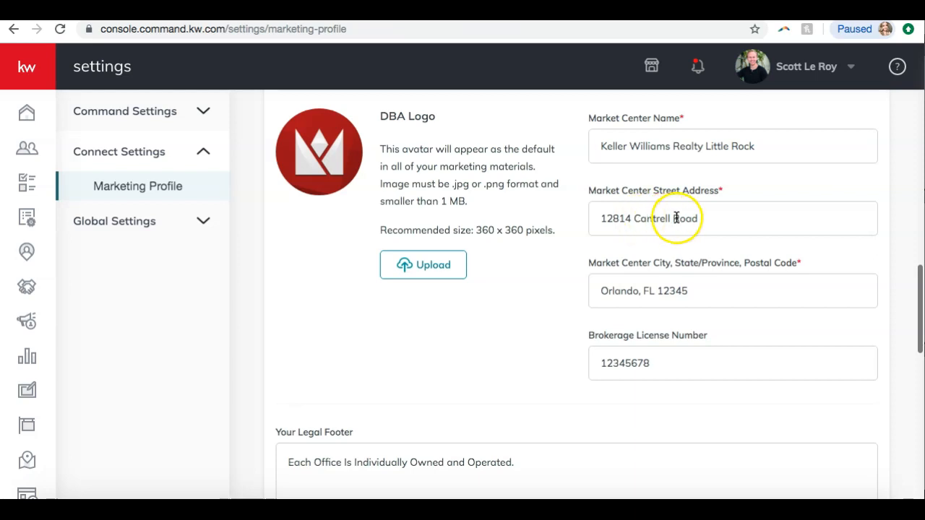
pyautogui.scroll(-2, 675, 218)
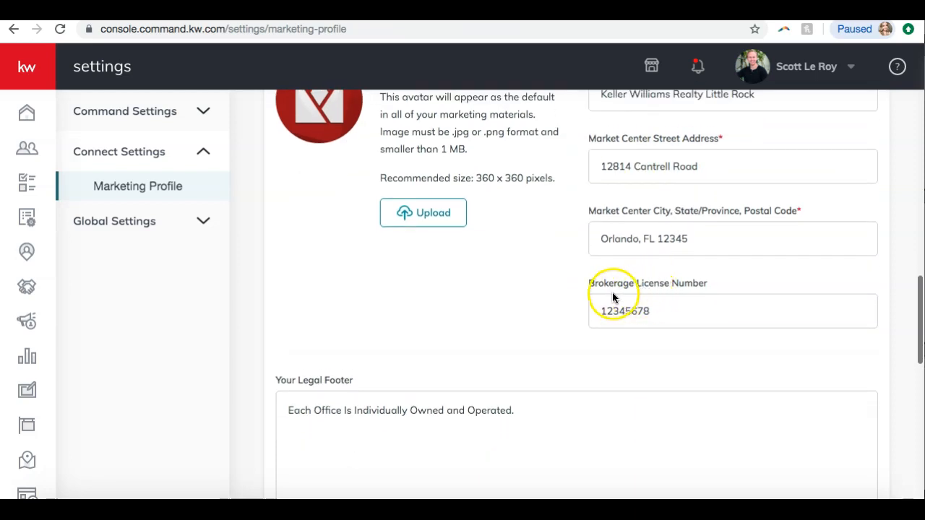
pyautogui.scroll(-3, 579, 302)
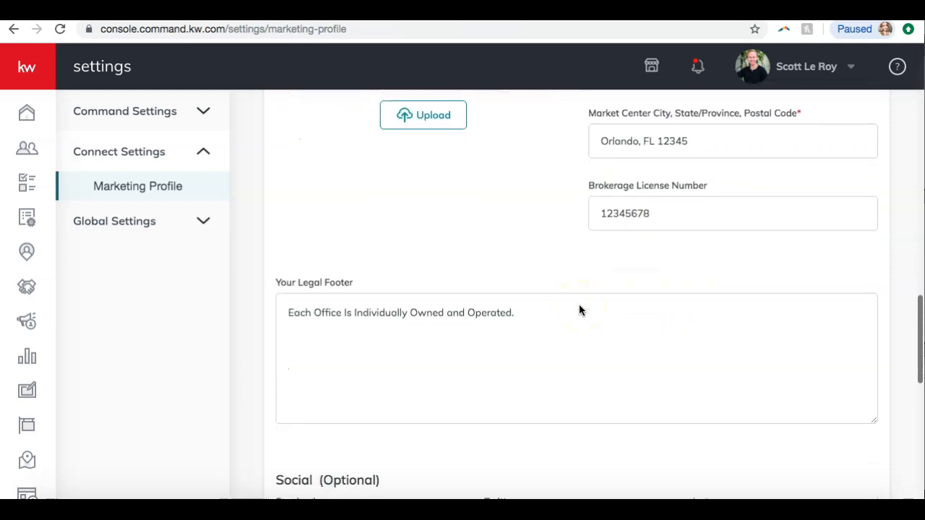
pyautogui.scroll(-1, 579, 310)
pyautogui.scroll(-1, 579, 310)
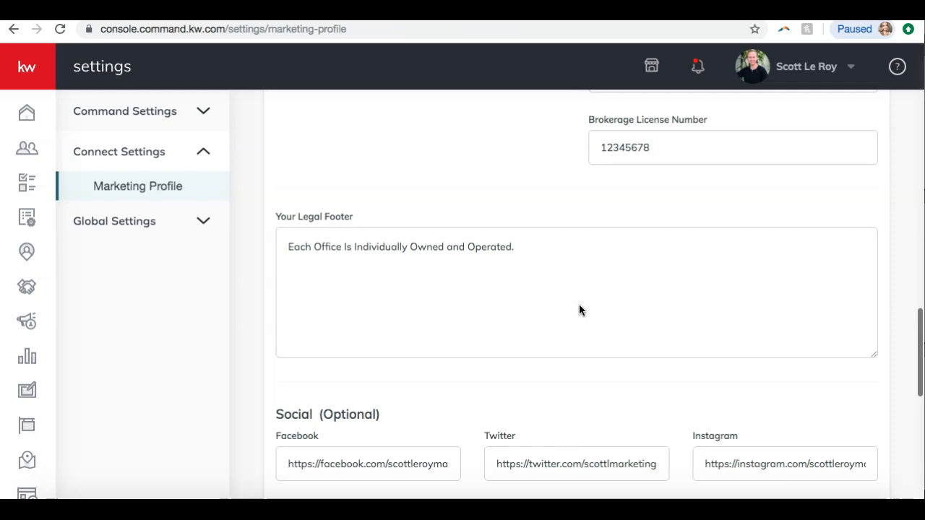
pyautogui.scroll(-5, 579, 310)
pyautogui.scroll(-1, 579, 310)
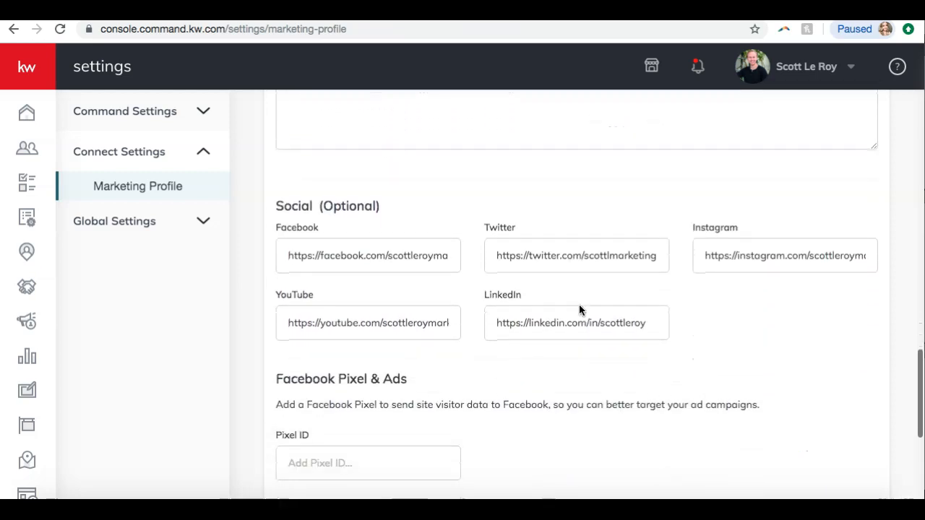
pyautogui.scroll(-1, 345, 196)
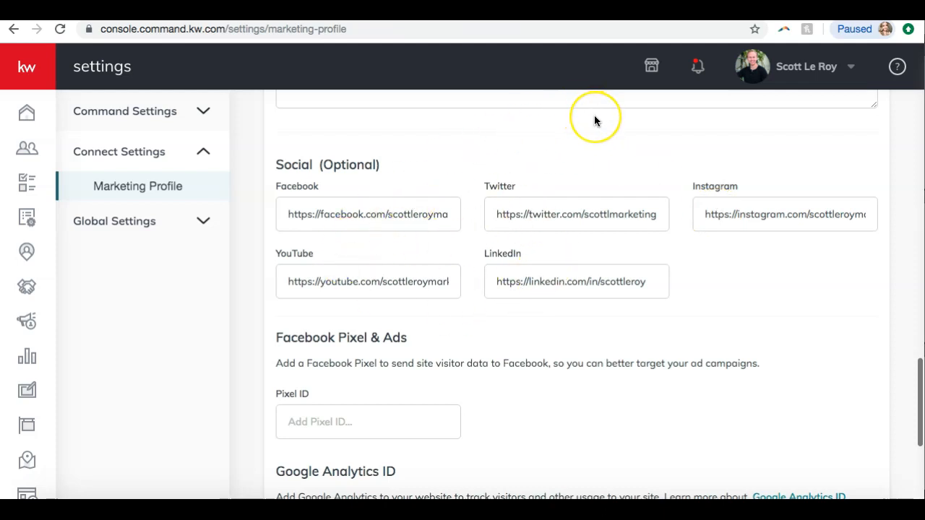
pyautogui.scroll(-5, 594, 120)
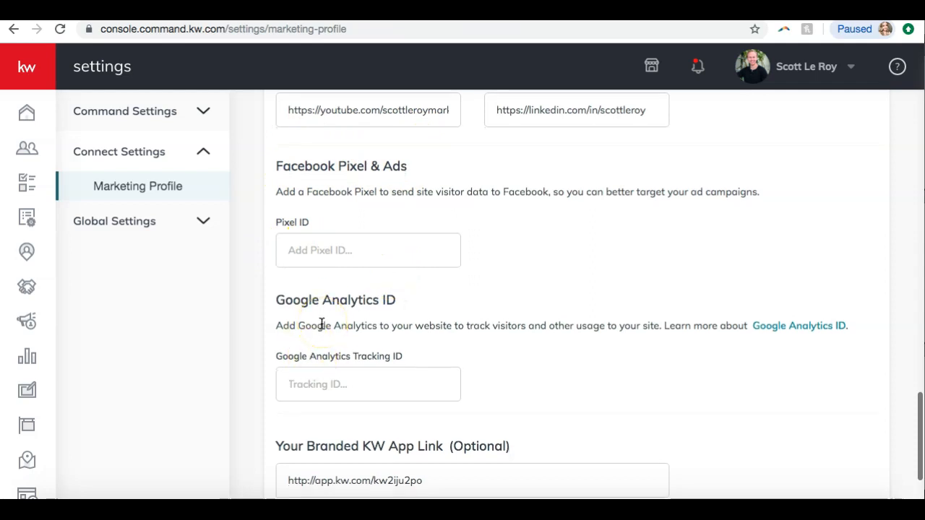
pyautogui.scroll(-3, 320, 325)
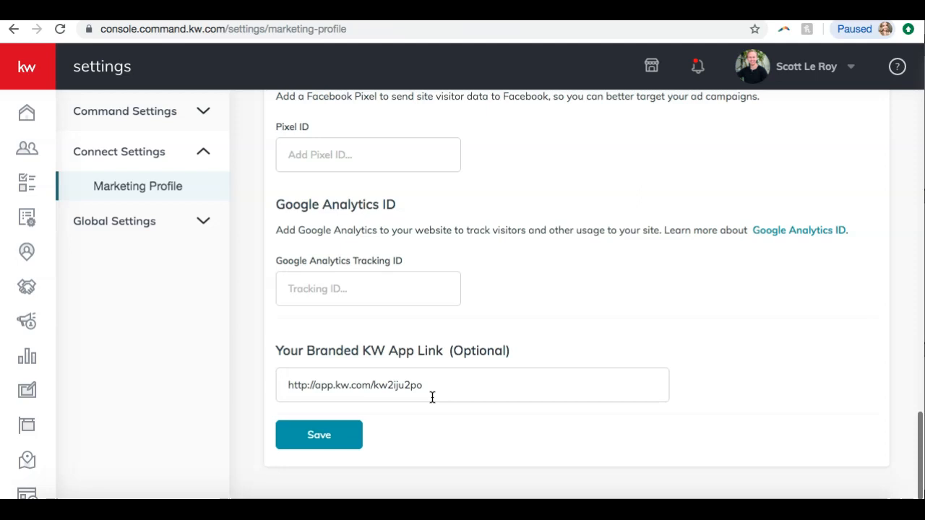
# Save the Marketing Profile and close the confirmation dialog
pyautogui.click(320, 436)
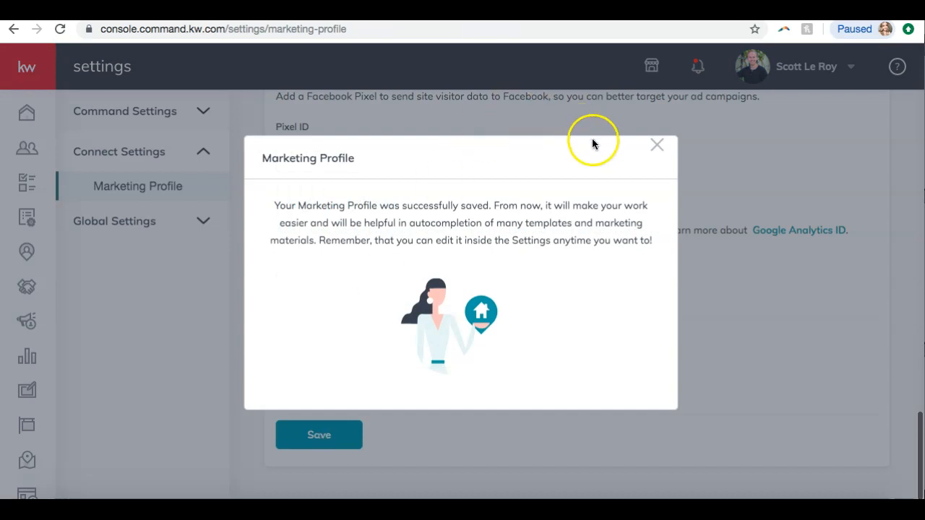
pyautogui.click(651, 144)
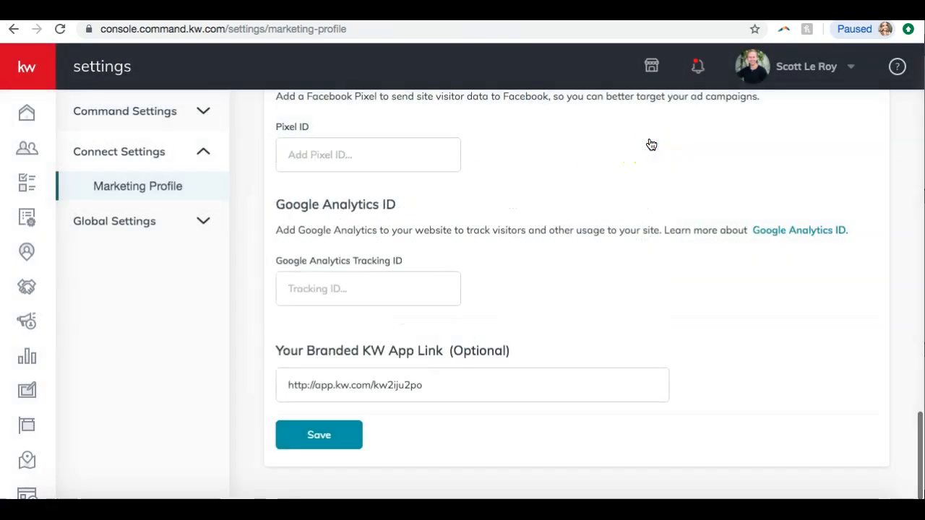
# Open the Contacts list and scroll through the contacts
pyautogui.scroll(10, 652, 144)
pyautogui.scroll(10, 651, 144)
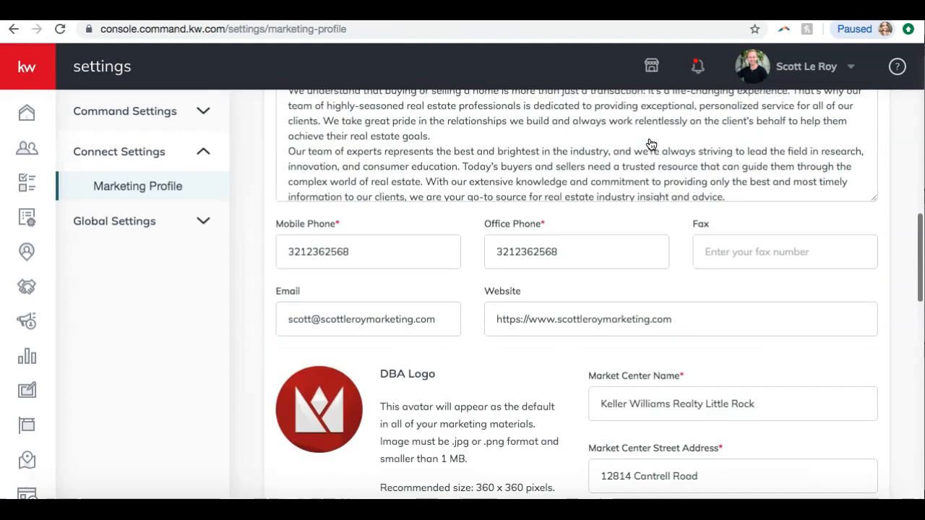
pyautogui.scroll(5, 651, 143)
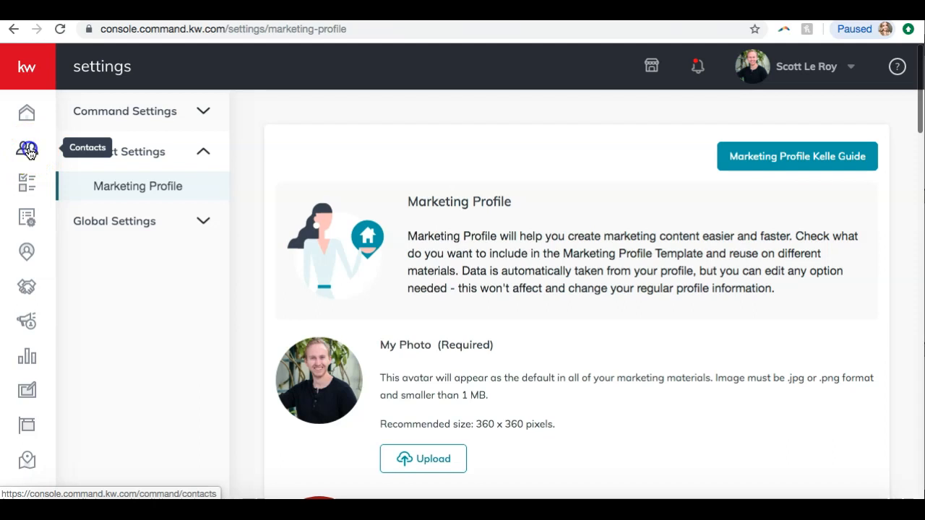
pyautogui.click(29, 153)
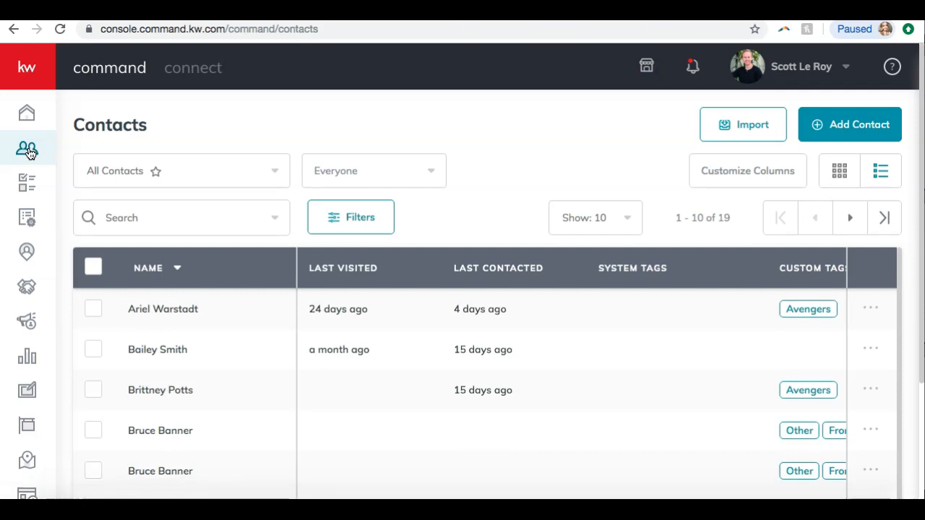
pyautogui.scroll(-3, 465, 181)
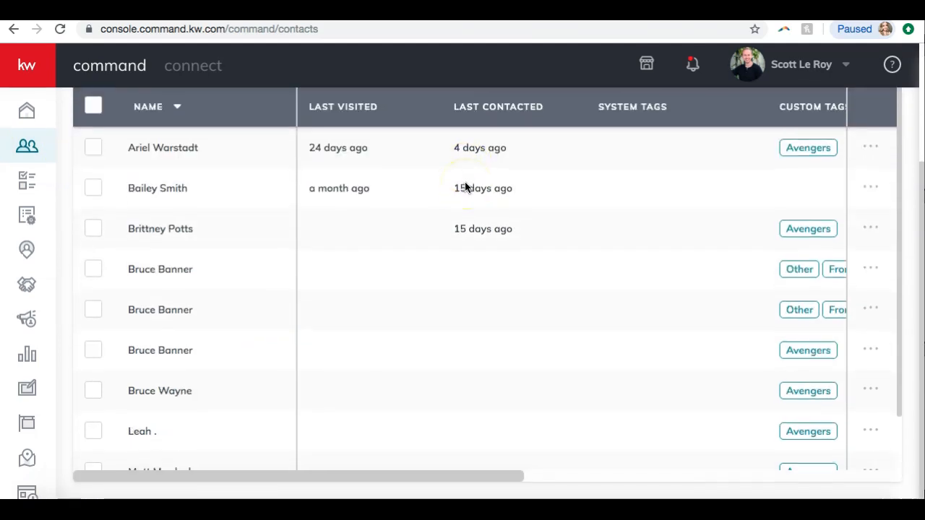
pyautogui.scroll(-1, 320, 290)
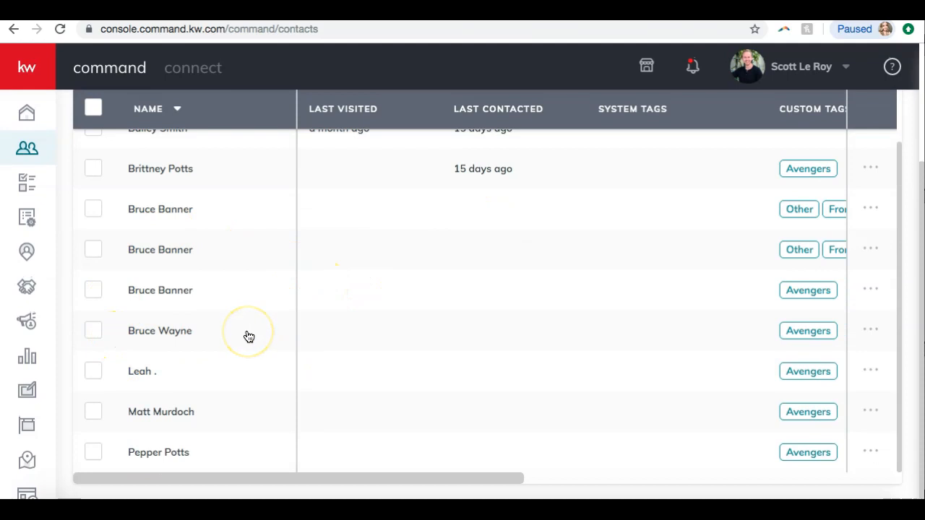
pyautogui.scroll(1, 248, 337)
pyautogui.scroll(-1, 248, 337)
pyautogui.scroll(1, 216, 299)
pyautogui.scroll(3, 217, 299)
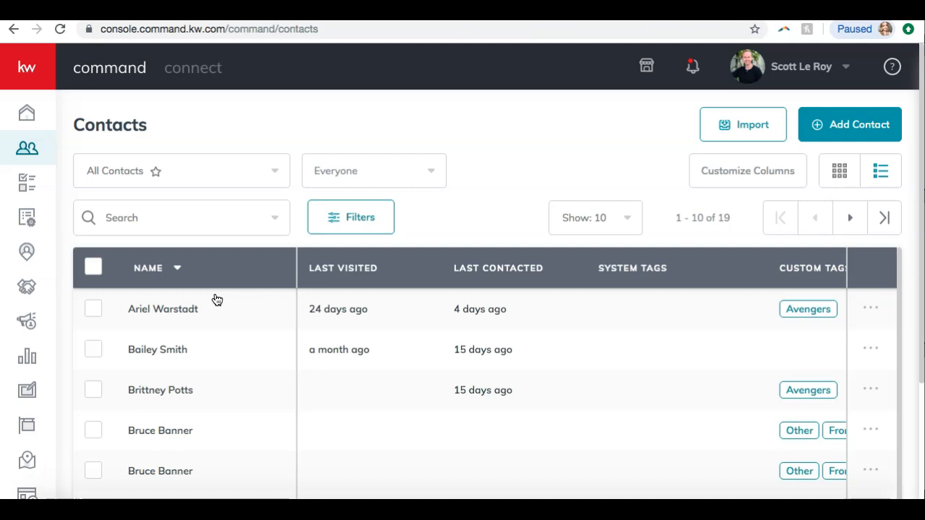
pyautogui.scroll(-1, 217, 299)
# Open the second contact's record and review its details and neighborhoods
pyautogui.click(160, 326)
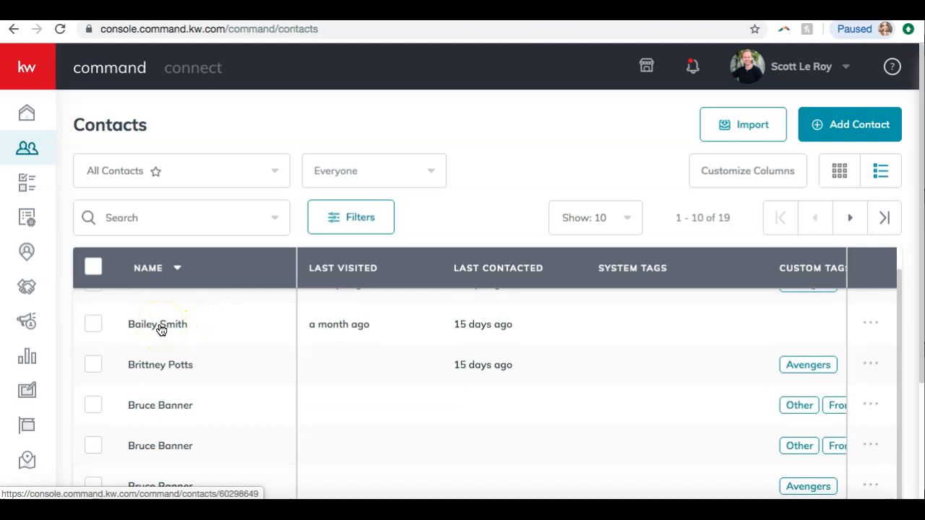
pyautogui.click(160, 328)
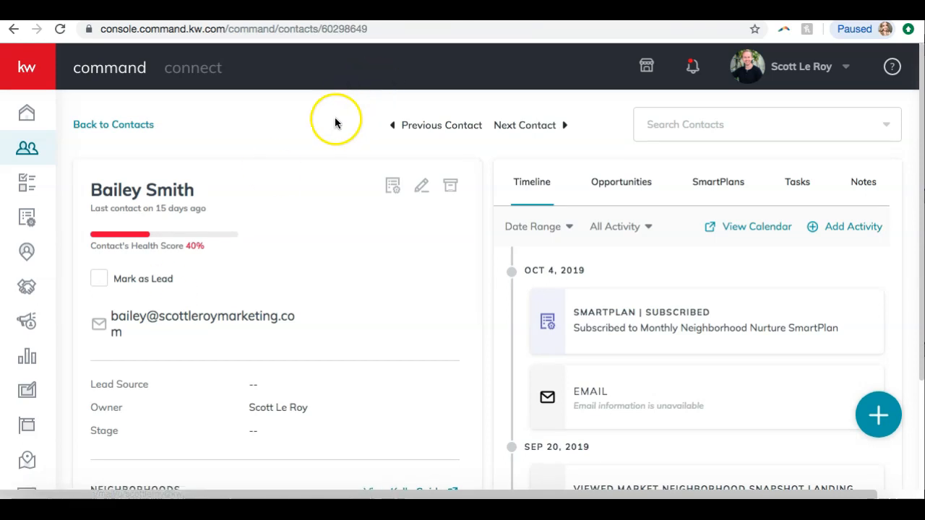
pyautogui.scroll(-1, 337, 120)
pyautogui.scroll(-5, 377, 300)
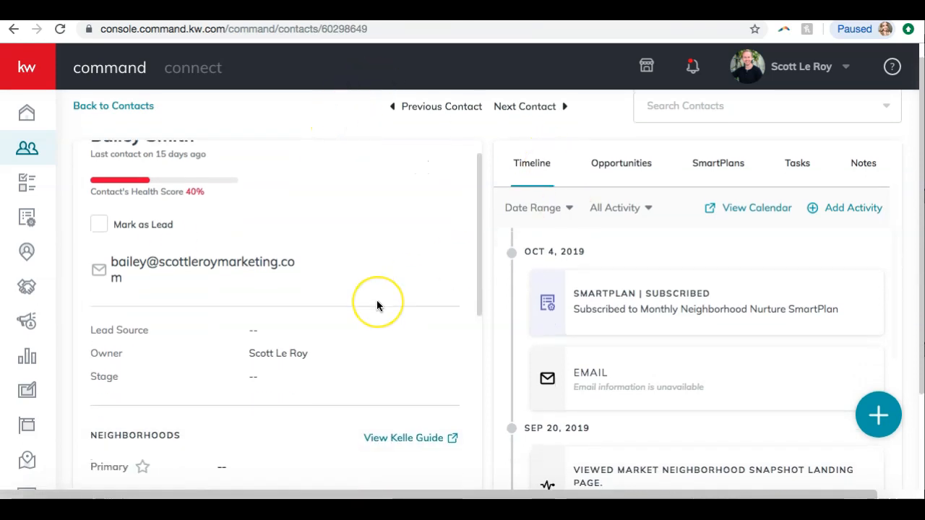
pyautogui.scroll(5, 377, 307)
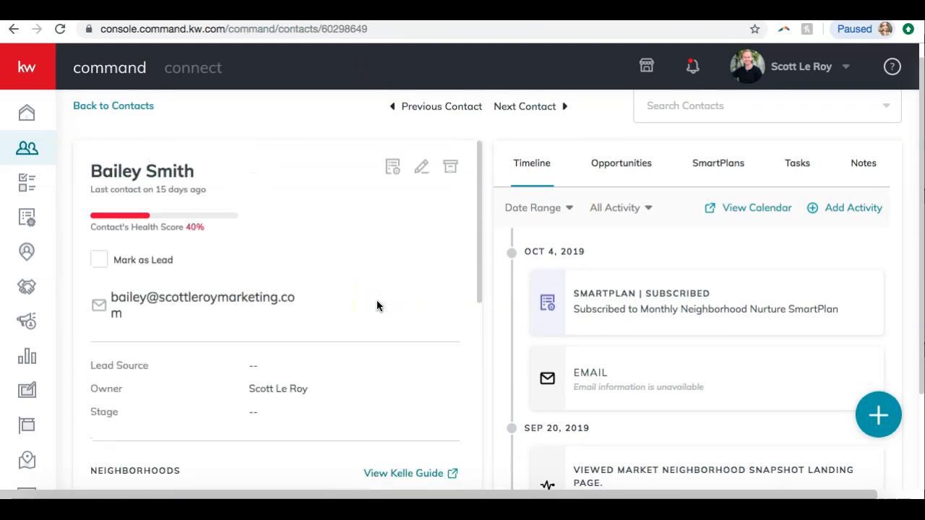
pyautogui.scroll(-10, 166, 210)
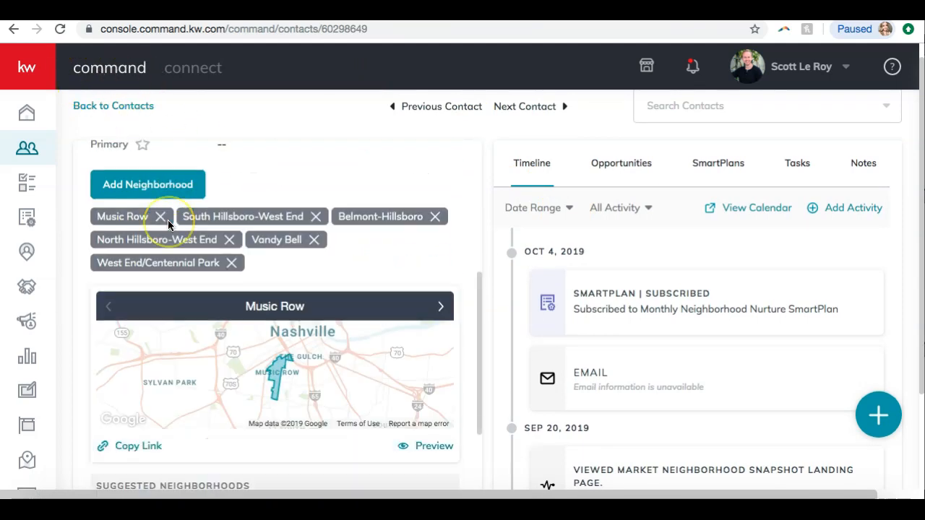
pyautogui.scroll(10, 134, 309)
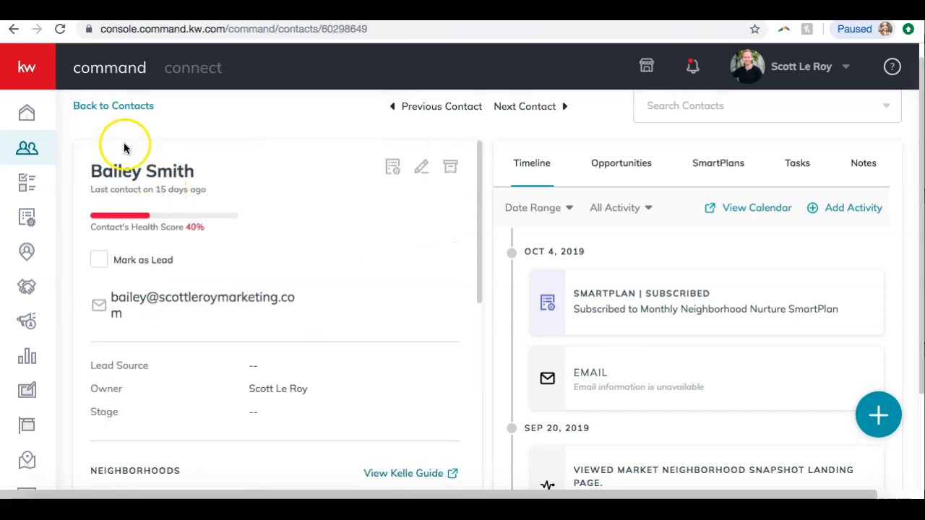
# Return to the contact list, open another contact's record, and go back to the list
pyautogui.click(113, 110)
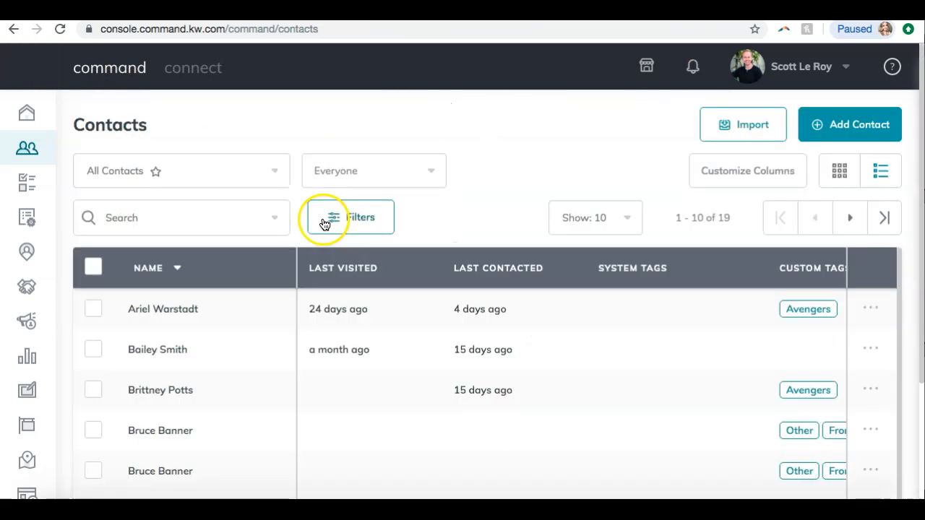
pyautogui.scroll(-1, 218, 296)
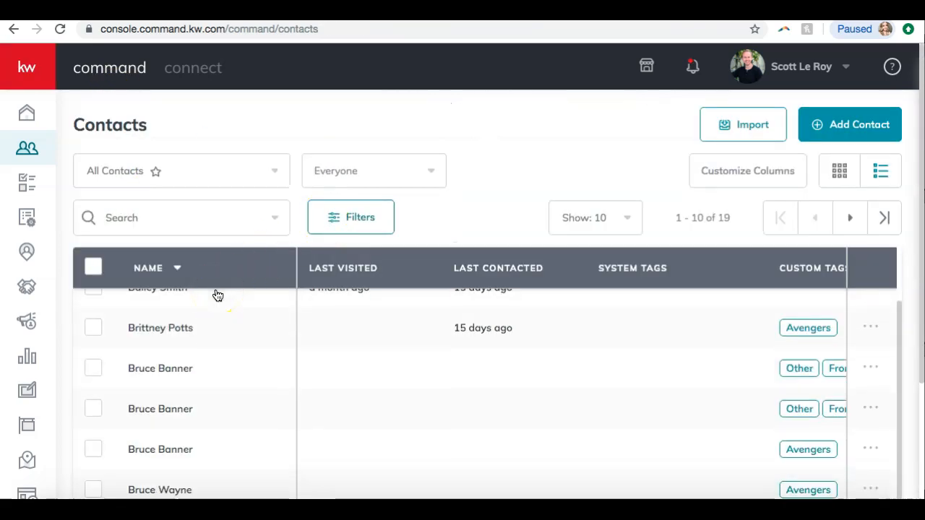
pyautogui.click(149, 412)
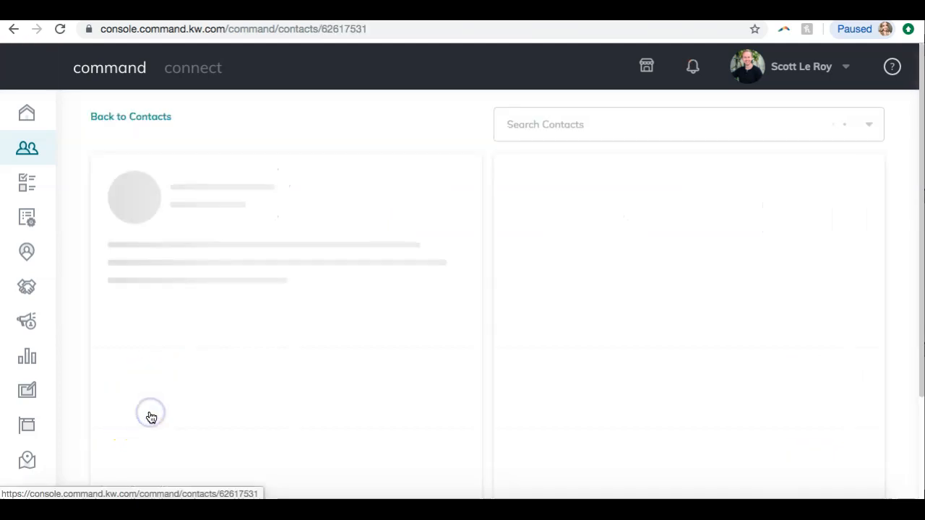
pyautogui.scroll(-3, 473, 200)
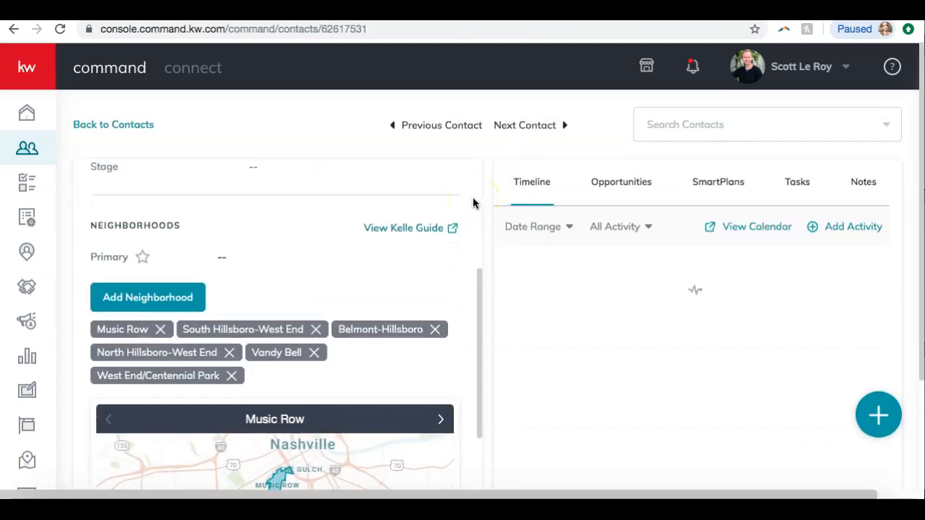
pyautogui.click(14, 29)
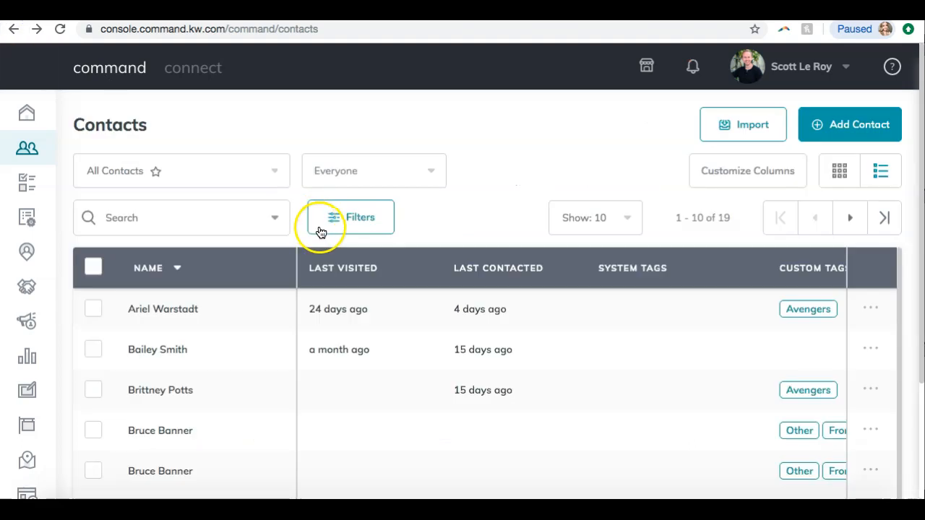
# Open the contact tagged Avengers with no neighborhoods and scroll to its Neighborhoods section
pyautogui.scroll(-3, 258, 331)
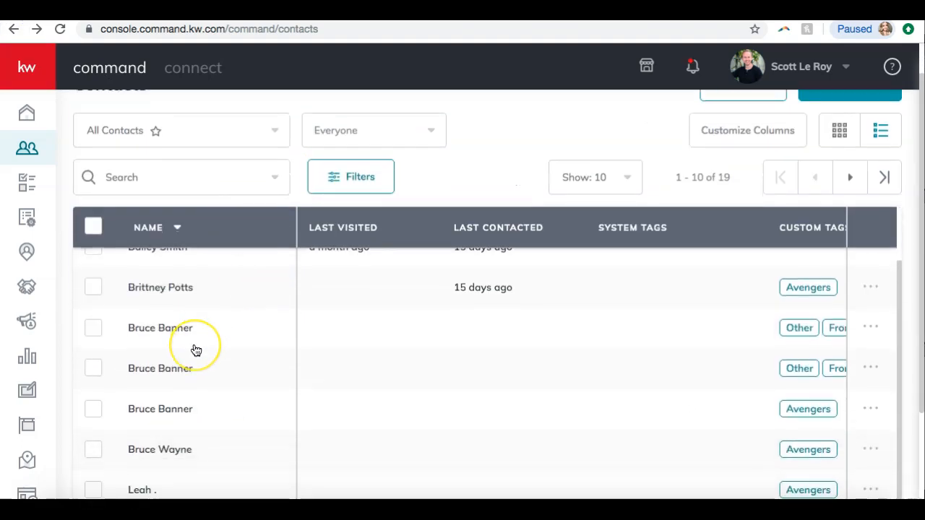
pyautogui.click(164, 448)
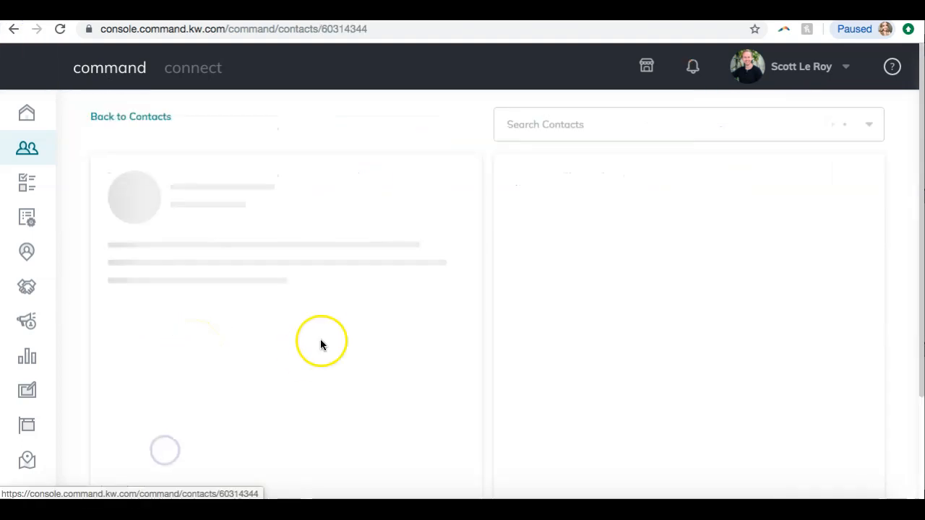
pyautogui.scroll(-5, 318, 325)
pyautogui.scroll(5, 318, 324)
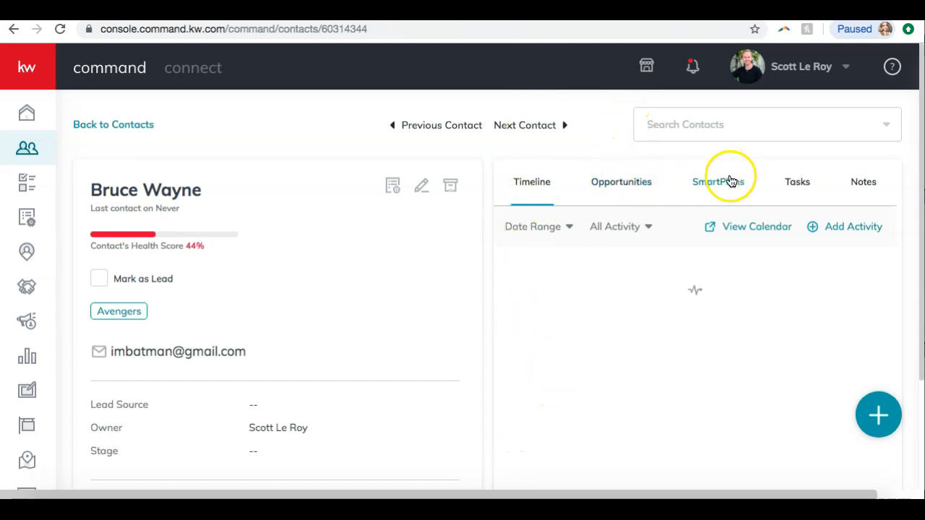
pyautogui.scroll(-3, 349, 247)
pyautogui.scroll(-4, 350, 253)
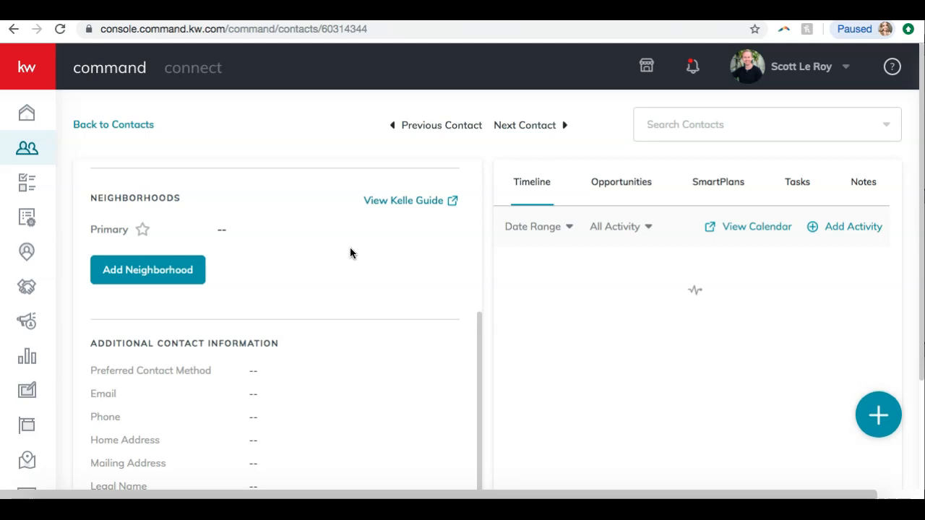
pyautogui.scroll(6, 350, 253)
pyautogui.scroll(-1, 249, 244)
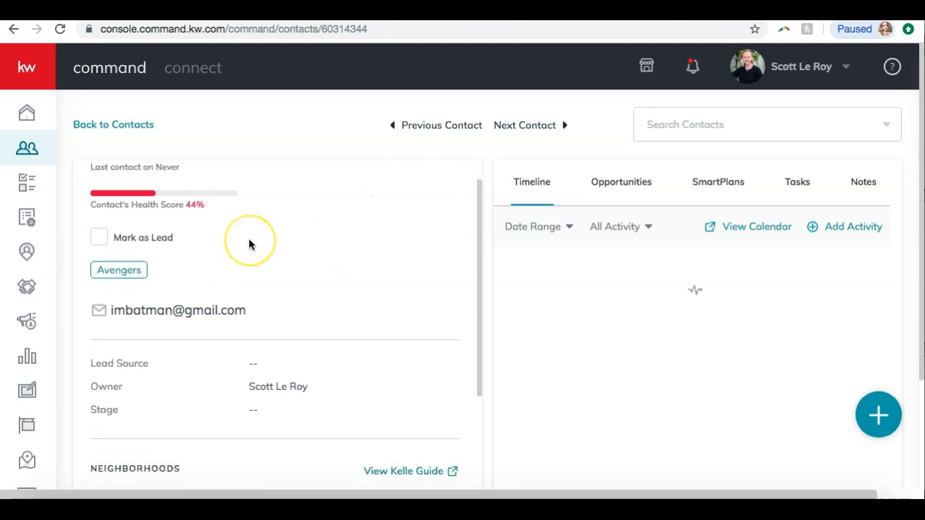
pyautogui.scroll(-4, 249, 245)
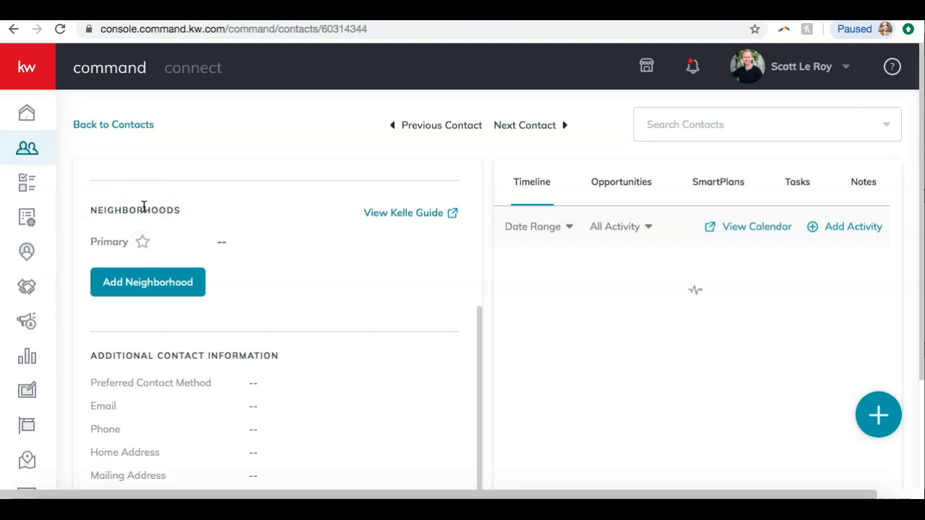
# Add the neighborhood West End/Centennial Park to the contact by searching for "west"
pyautogui.click(148, 287)
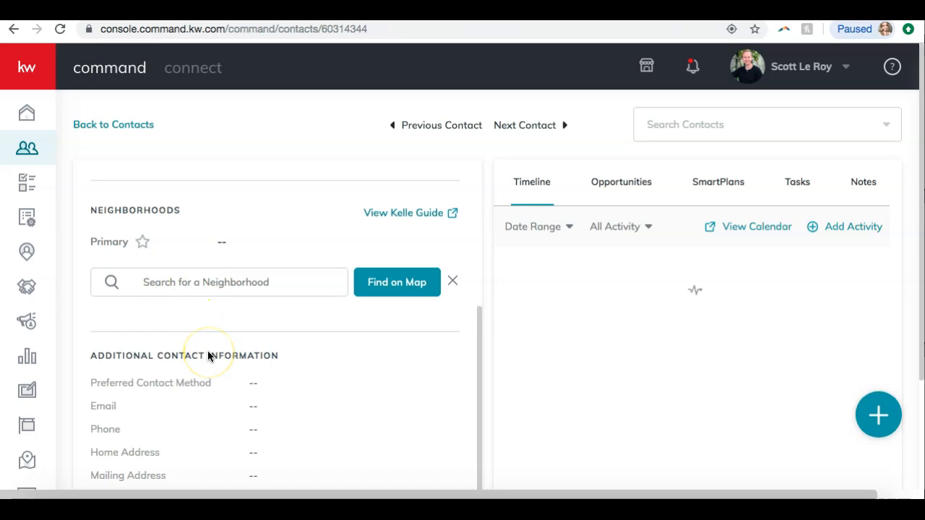
pyautogui.click(238, 283)
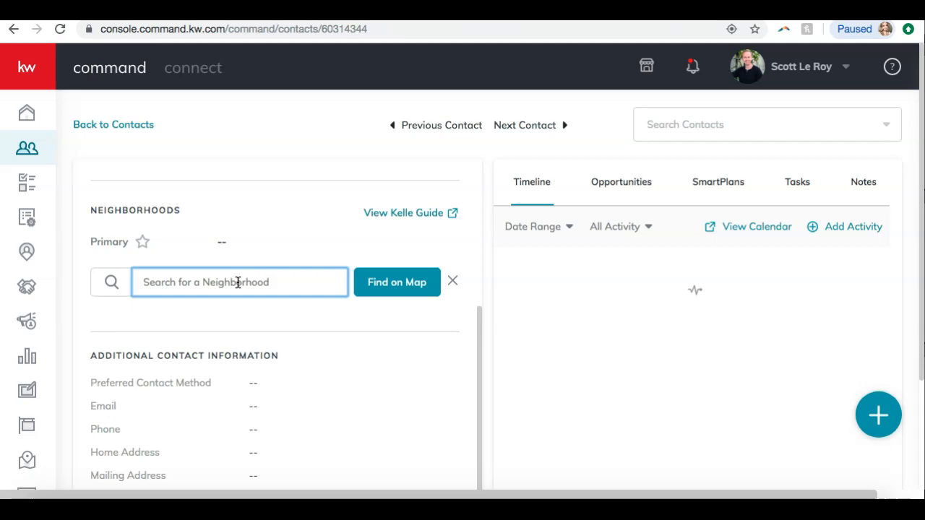
pyautogui.write('west')
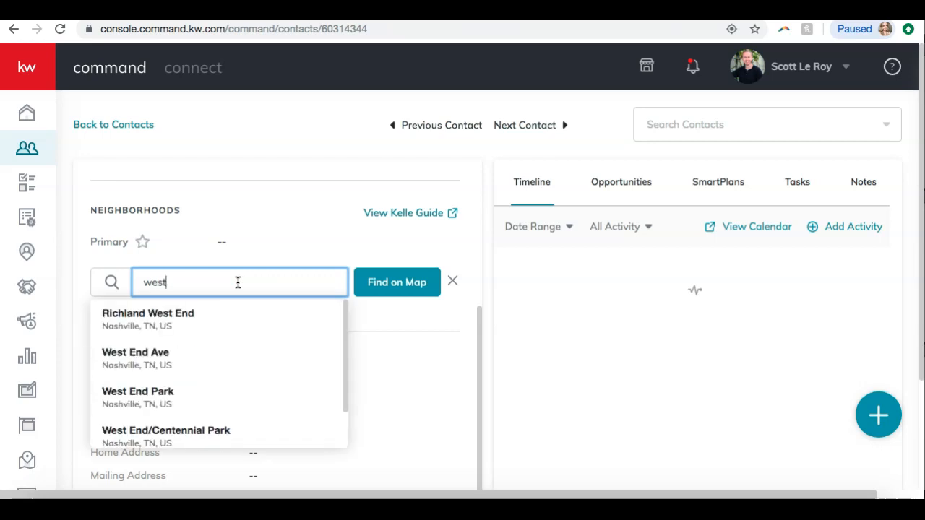
pyautogui.scroll(-1, 207, 340)
pyautogui.scroll(1, 206, 343)
pyautogui.scroll(-1, 205, 347)
pyautogui.scroll(1, 204, 351)
pyautogui.scroll(-1, 213, 367)
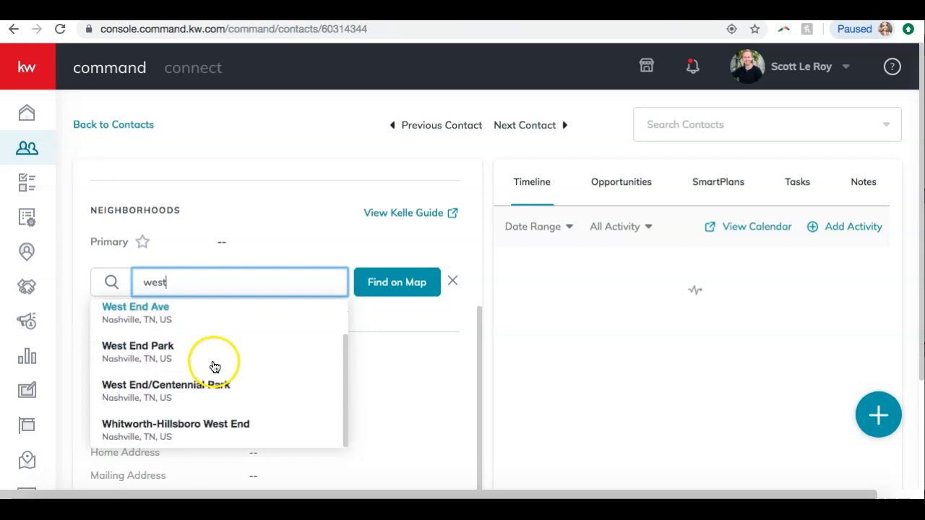
pyautogui.click(187, 391)
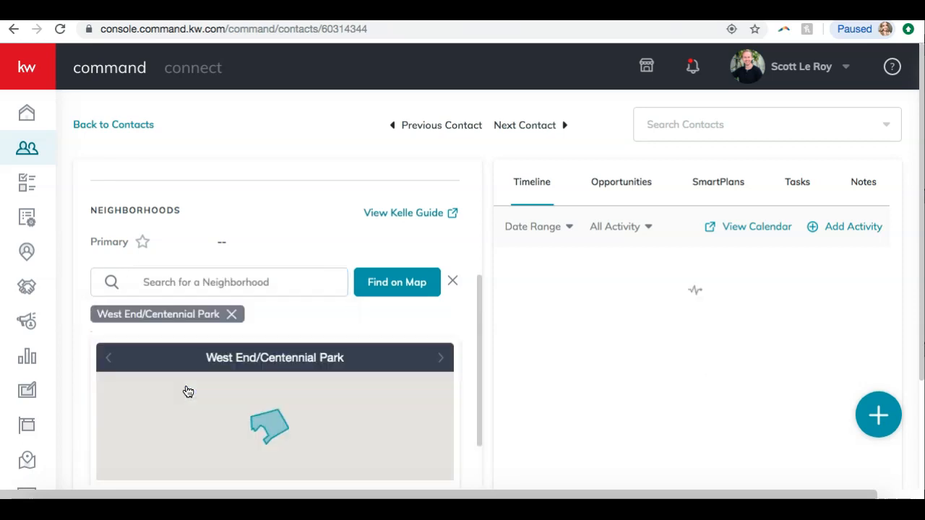
# Open the map neighborhood picker for the contact and search for the location West End Avenue, Nashville, TN
pyautogui.scroll(-2, 476, 234)
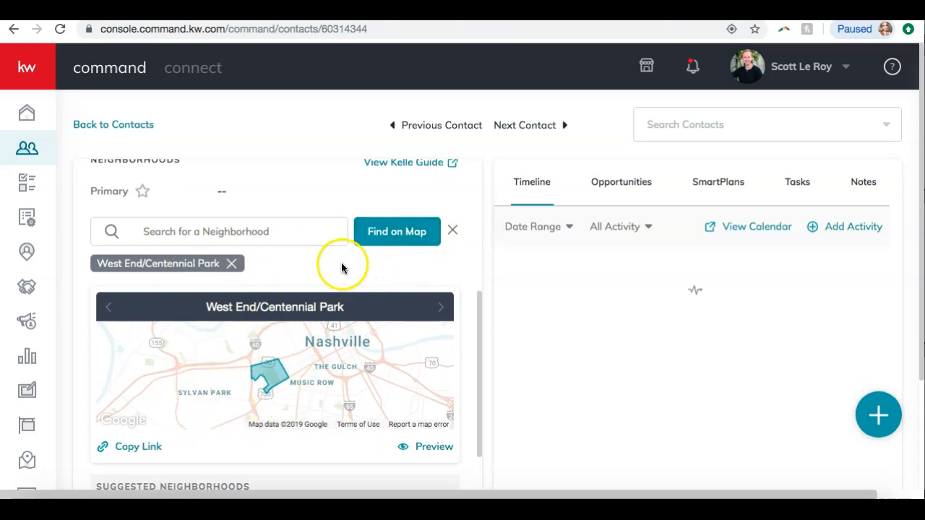
pyautogui.click(262, 230)
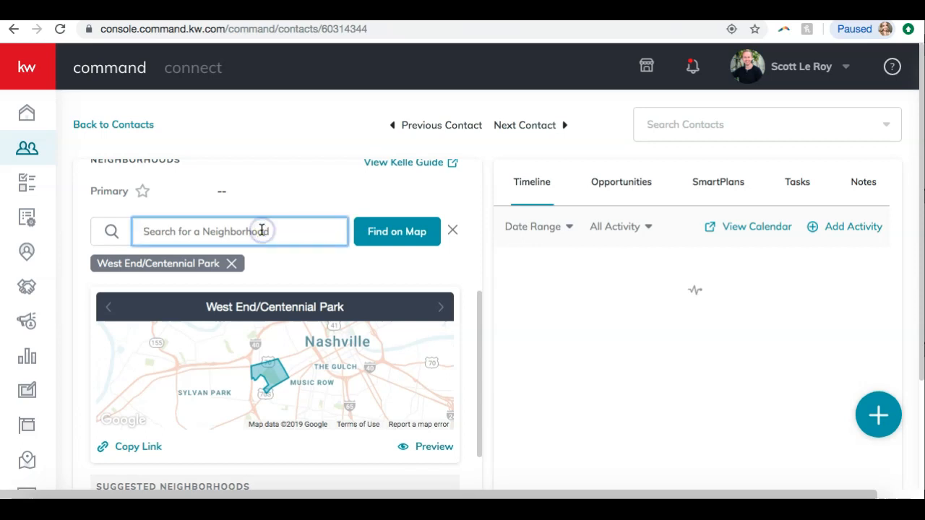
pyautogui.click(397, 234)
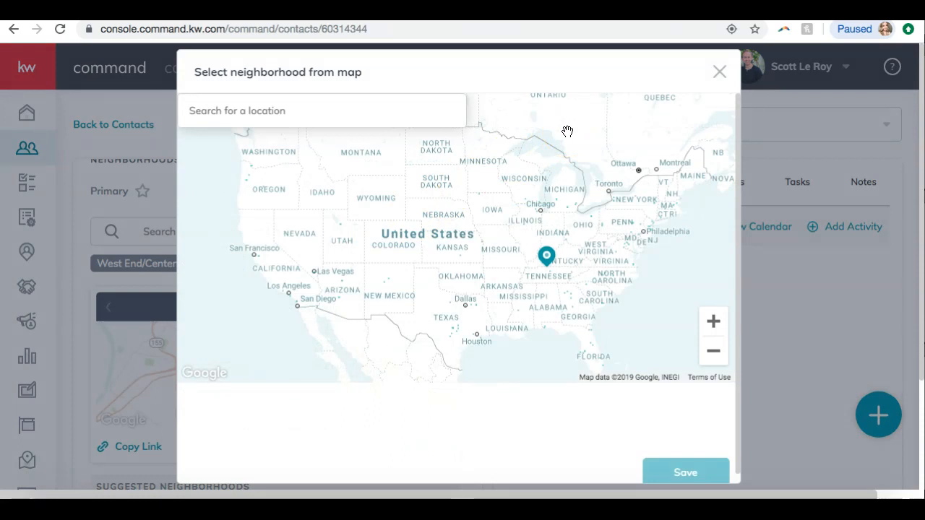
pyautogui.click(336, 104)
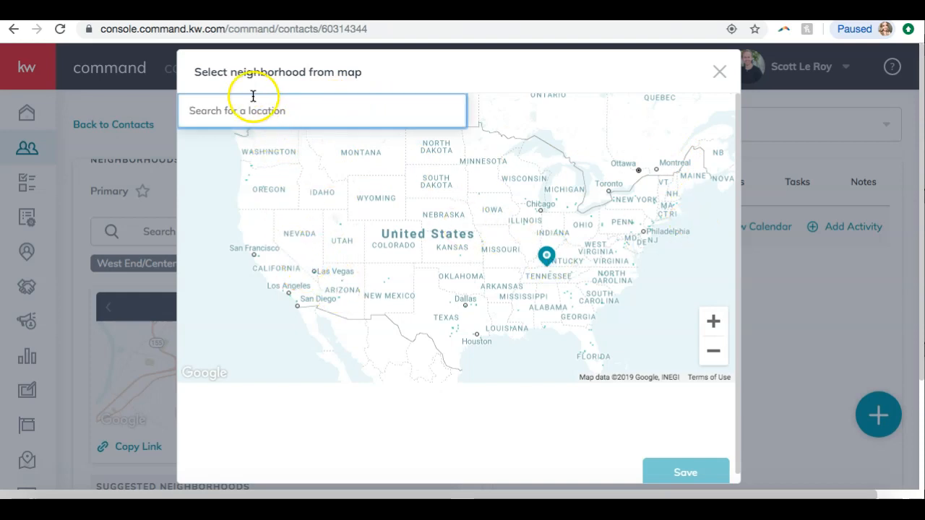
pyautogui.write('west ')
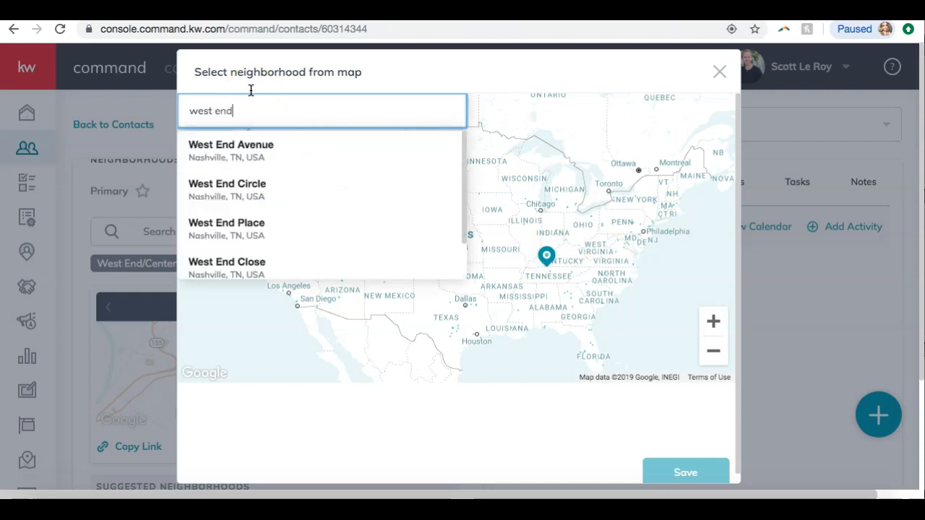
pyautogui.write('end')
pyautogui.click(231, 108)
pyautogui.click(231, 148)
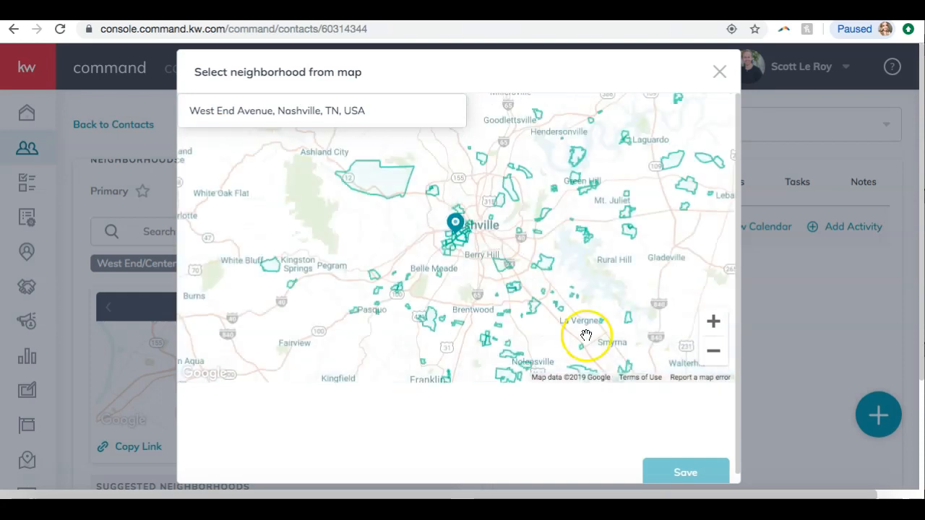
# Select Music Row, Edgehill Village, Edgehill-Fort Negley, Belmont-Hillsboro and 12 South on the map and save them to the contact
pyautogui.click(716, 322)
pyautogui.click(714, 321)
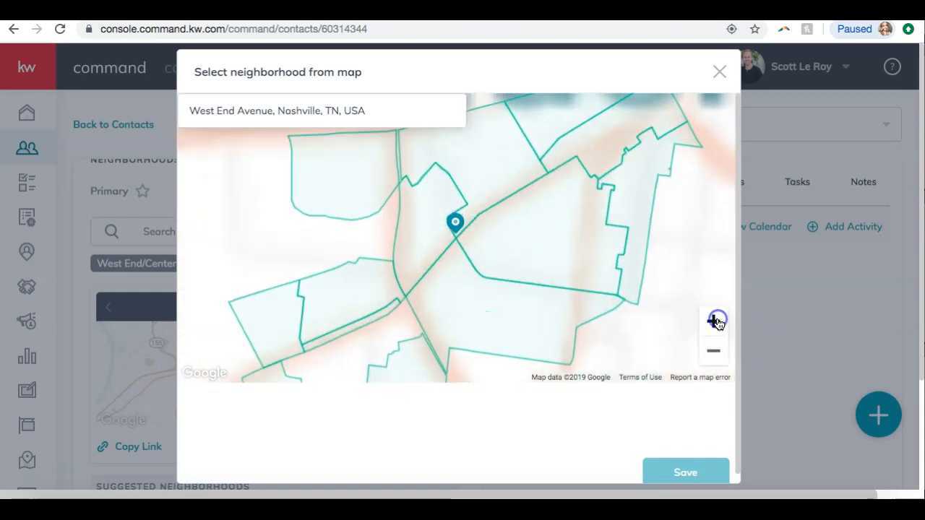
pyautogui.click(715, 321)
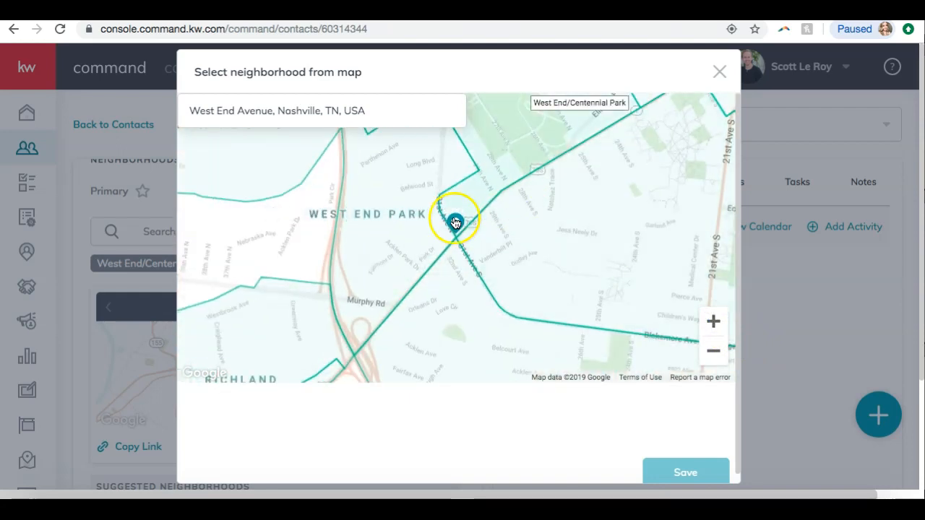
pyautogui.click(714, 361)
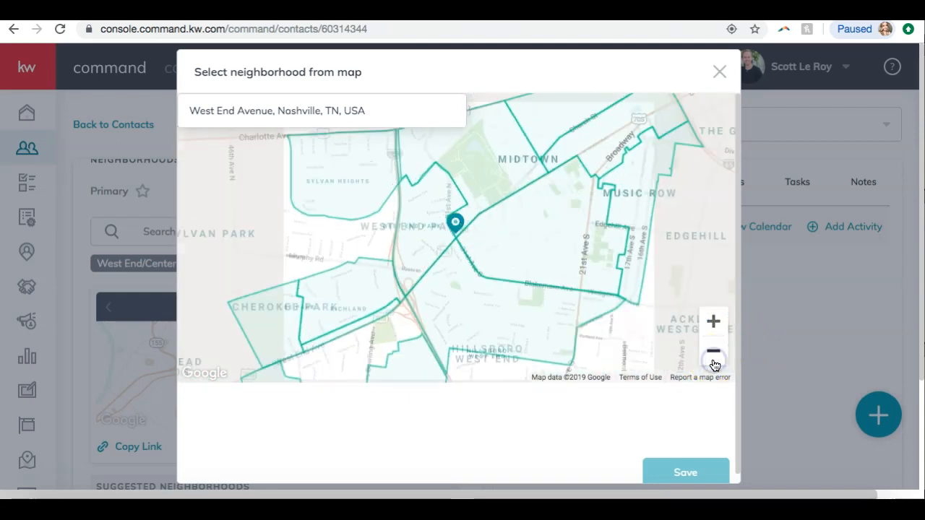
pyautogui.click(714, 361)
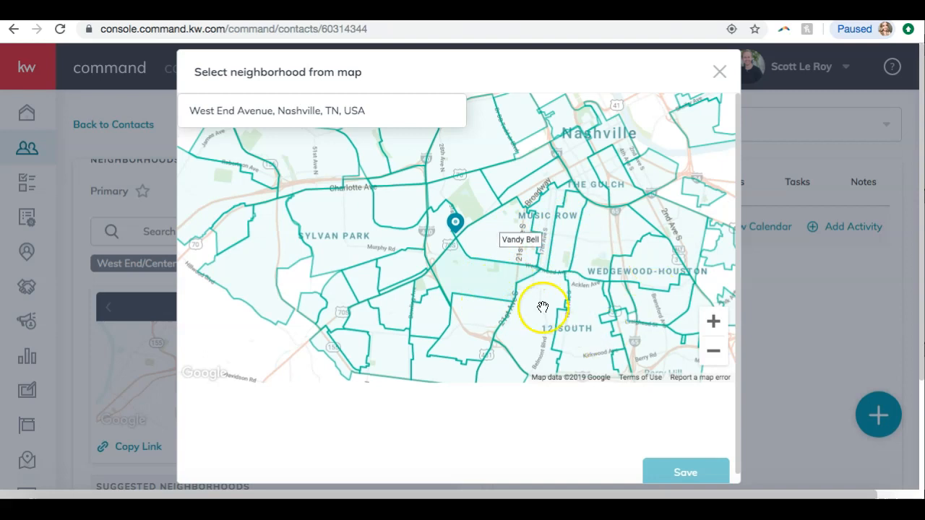
pyautogui.click(510, 255)
pyautogui.click(535, 224)
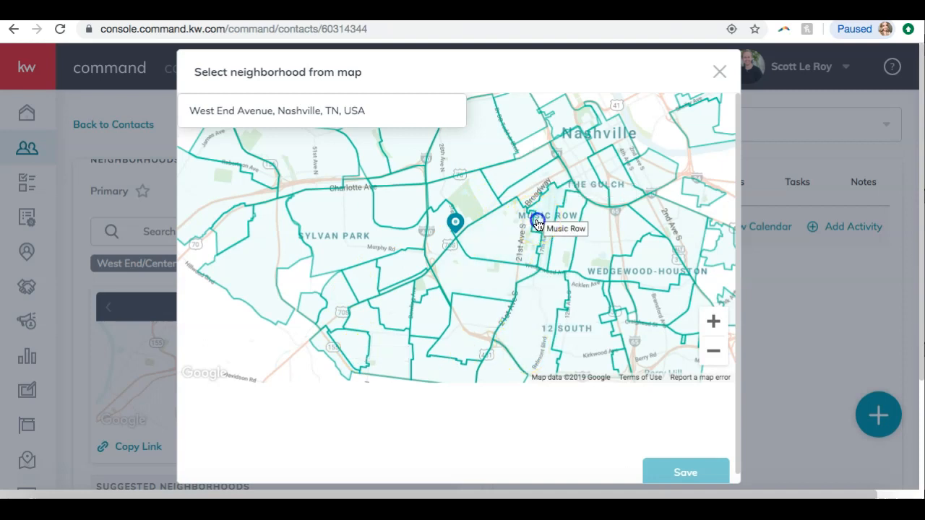
pyautogui.click(562, 246)
pyautogui.click(586, 261)
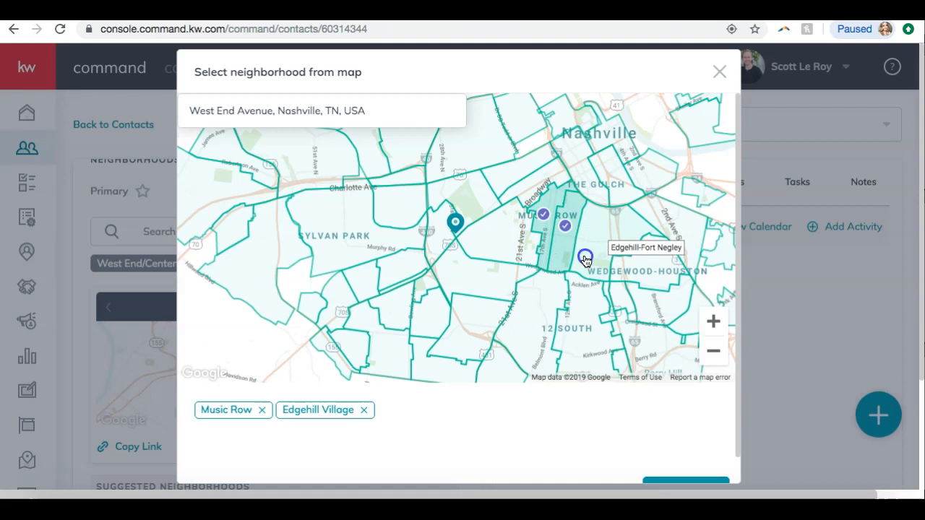
pyautogui.click(555, 289)
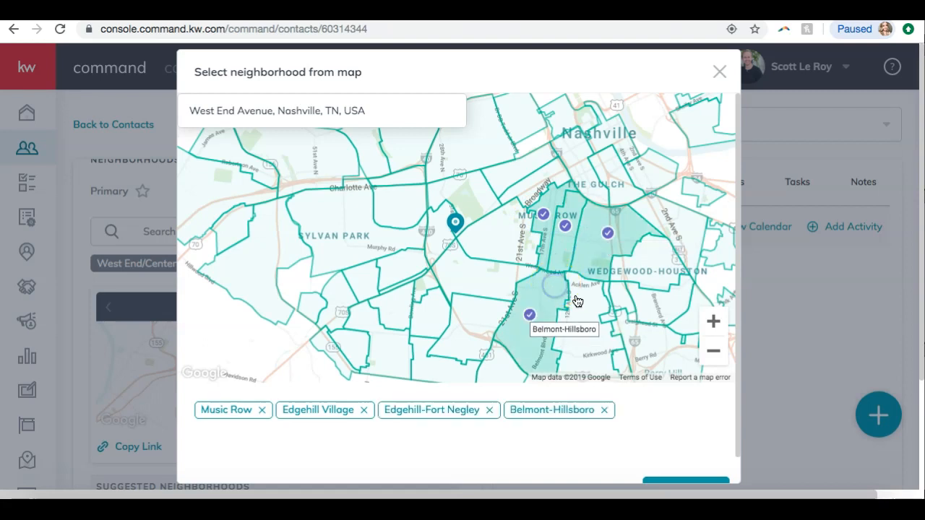
pyautogui.click(585, 305)
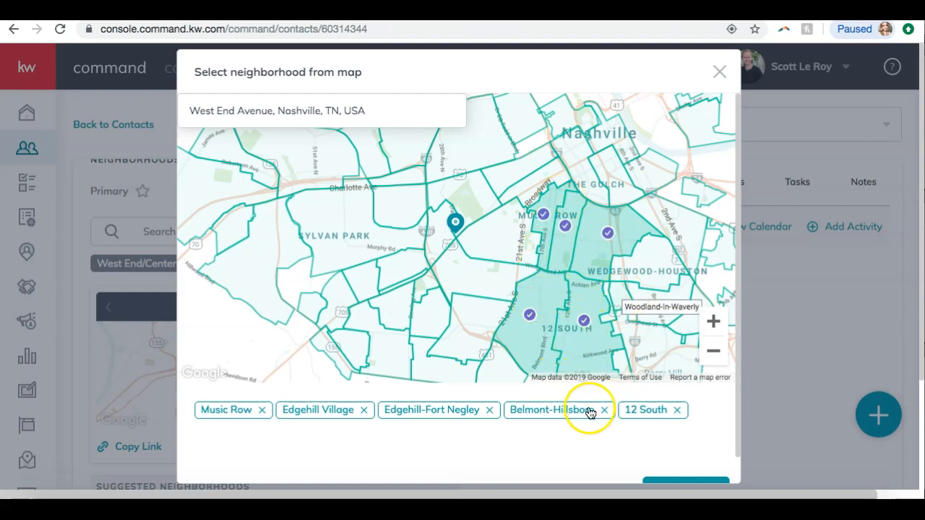
pyautogui.scroll(-1, 586, 423)
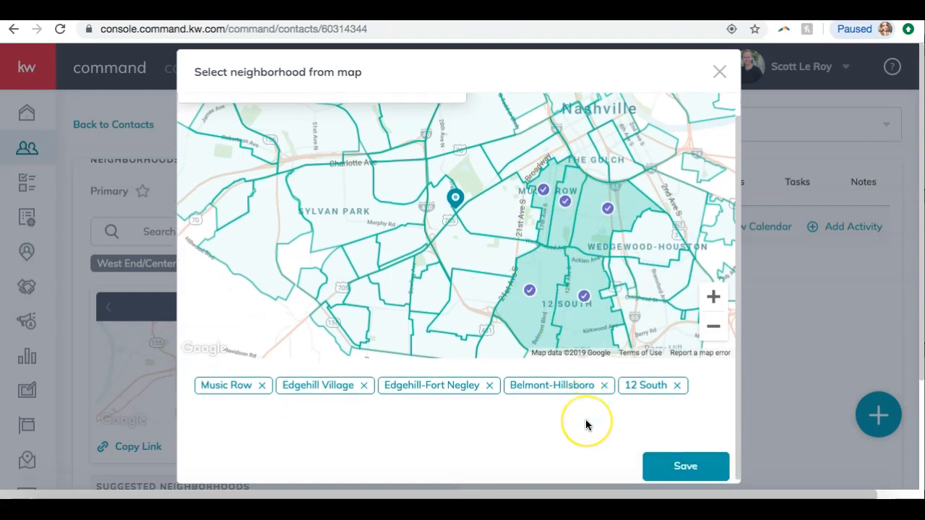
pyautogui.click(668, 462)
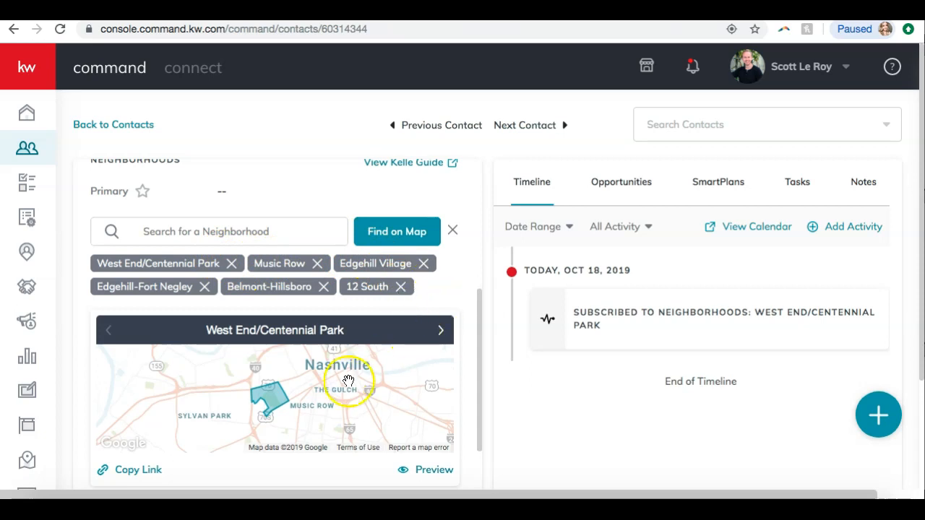
# Open the preview of the contact's neighborhood snapshot page and go to its Home view
pyautogui.scroll(-1, 466, 275)
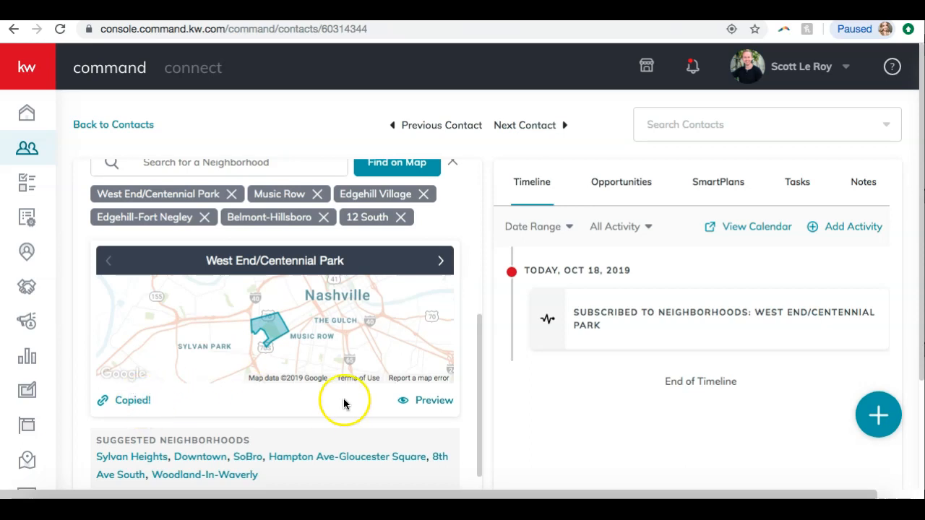
pyautogui.click(417, 402)
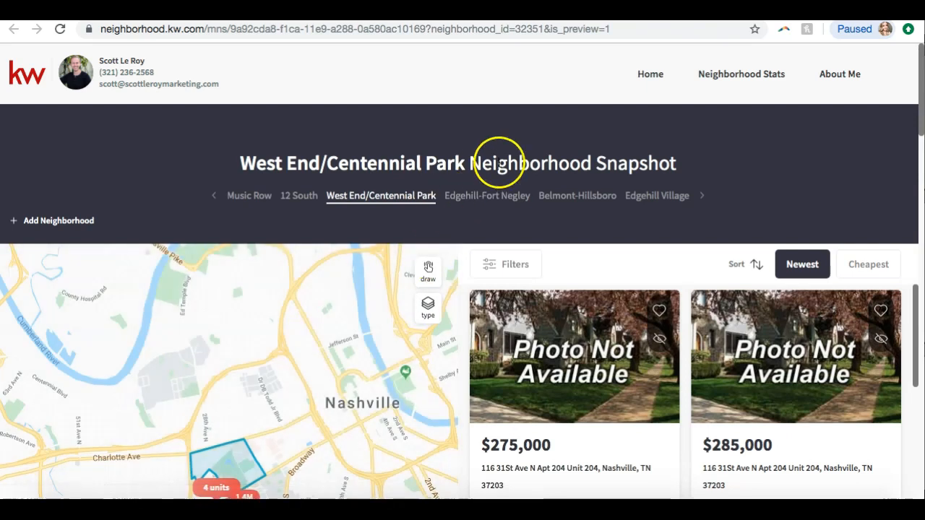
pyautogui.click(649, 73)
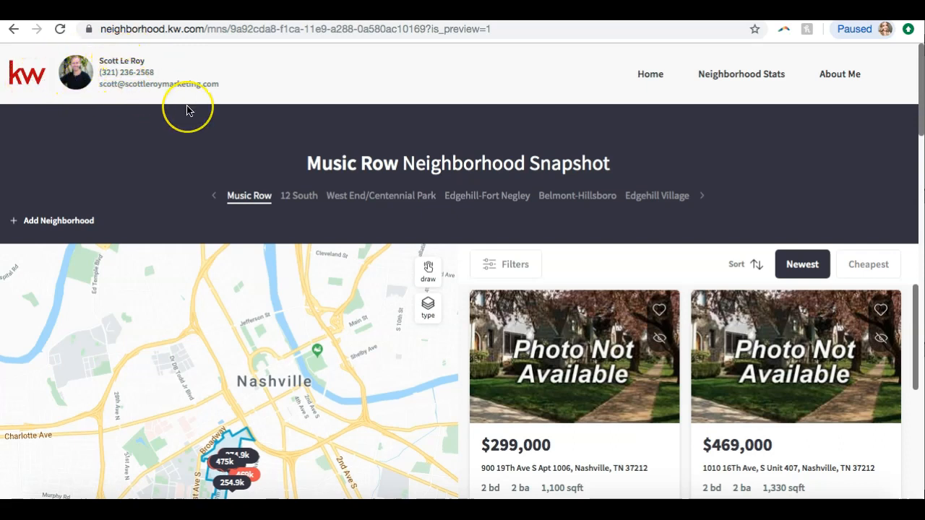
# Scroll through the Music Row snapshot's map and property listings
pyautogui.scroll(-1, 186, 110)
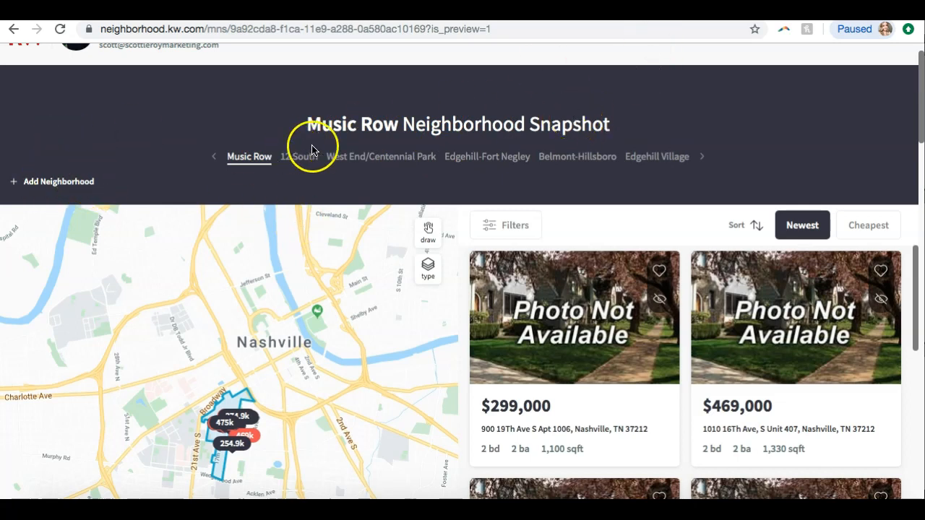
pyautogui.scroll(-3, 396, 194)
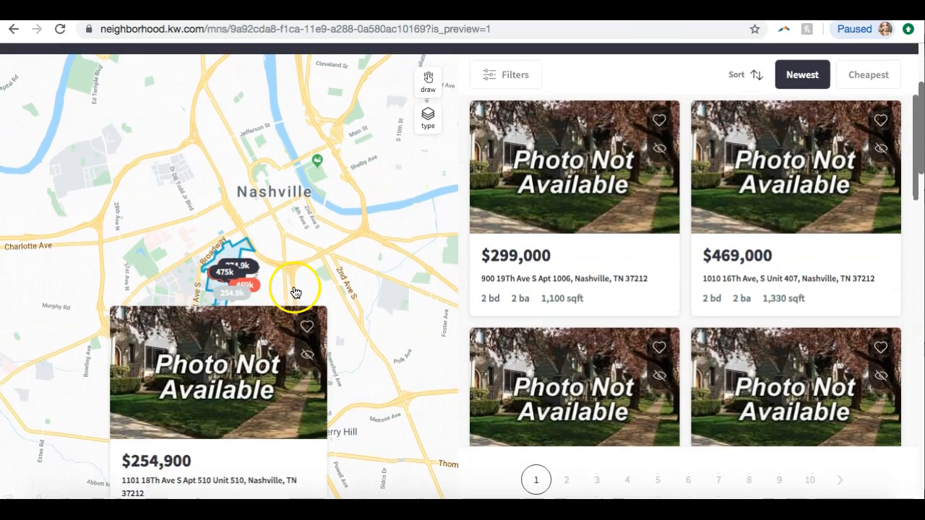
pyautogui.moveTo(226, 276)
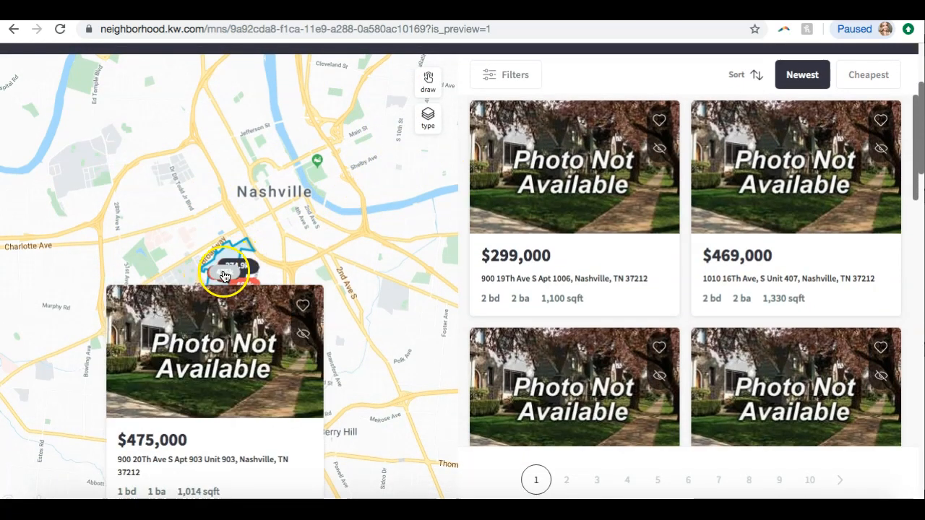
pyautogui.moveTo(246, 262)
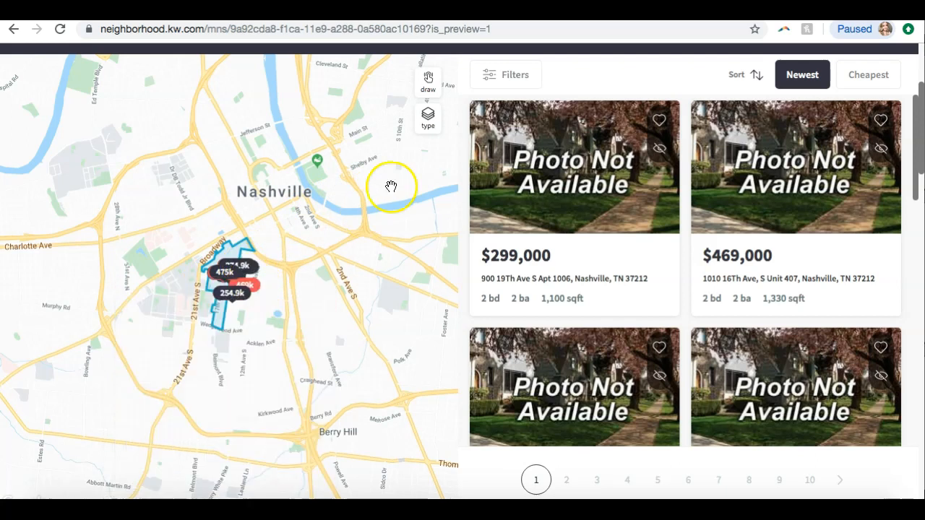
pyautogui.scroll(1, 562, 231)
pyautogui.scroll(-7, 656, 243)
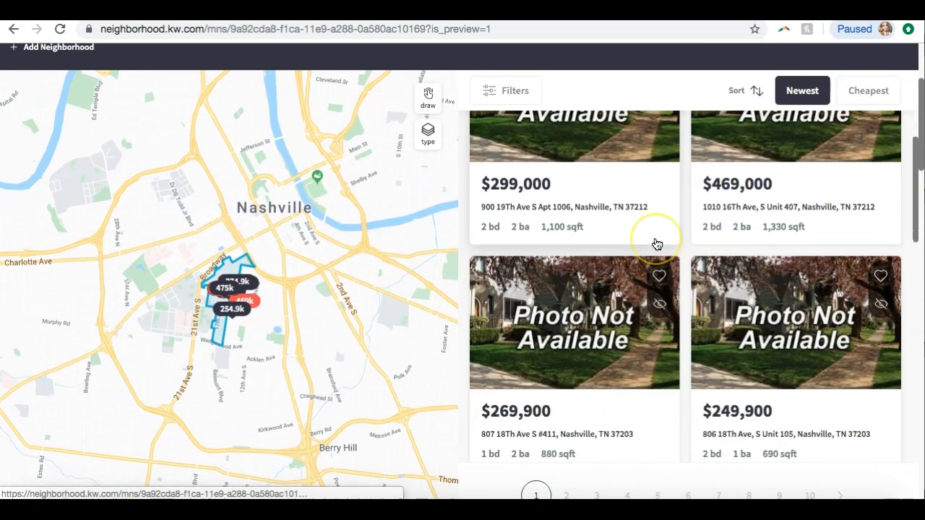
pyautogui.scroll(-6, 646, 253)
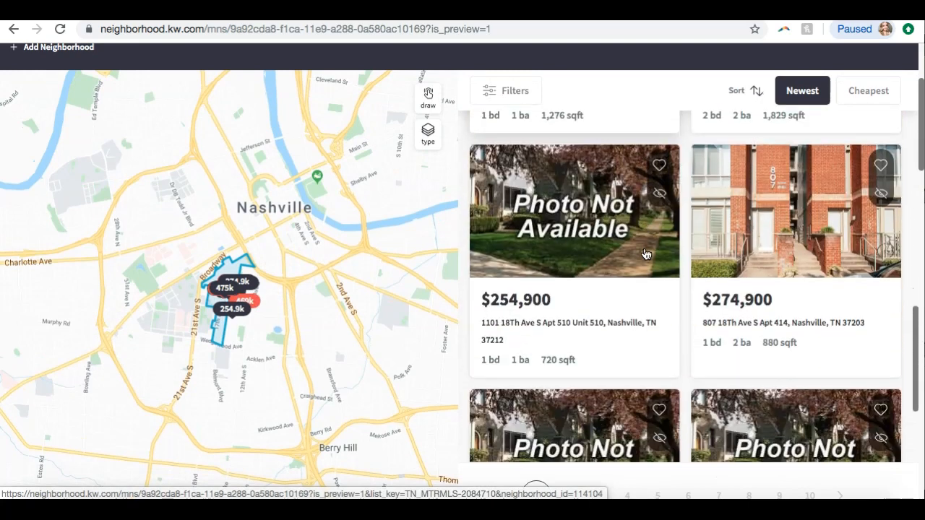
pyautogui.scroll(1, 645, 253)
pyautogui.scroll(-2, 645, 253)
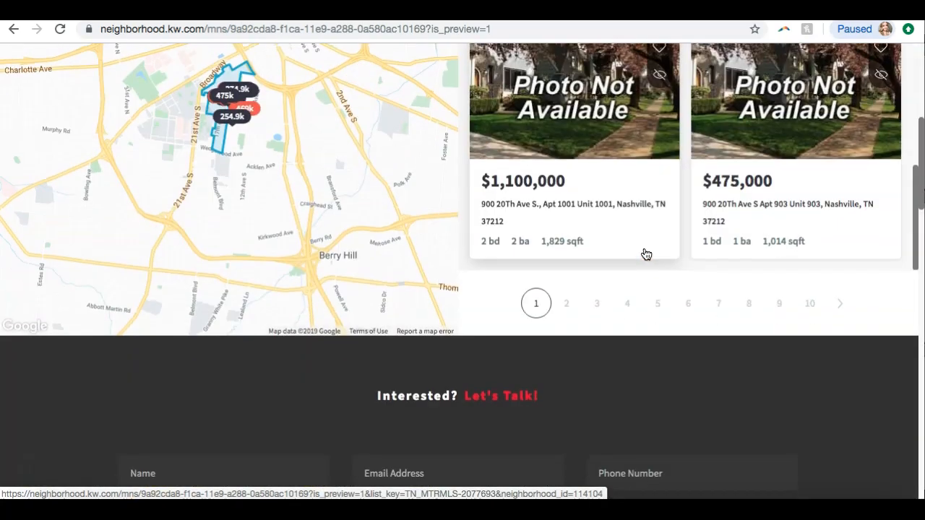
pyautogui.click(538, 301)
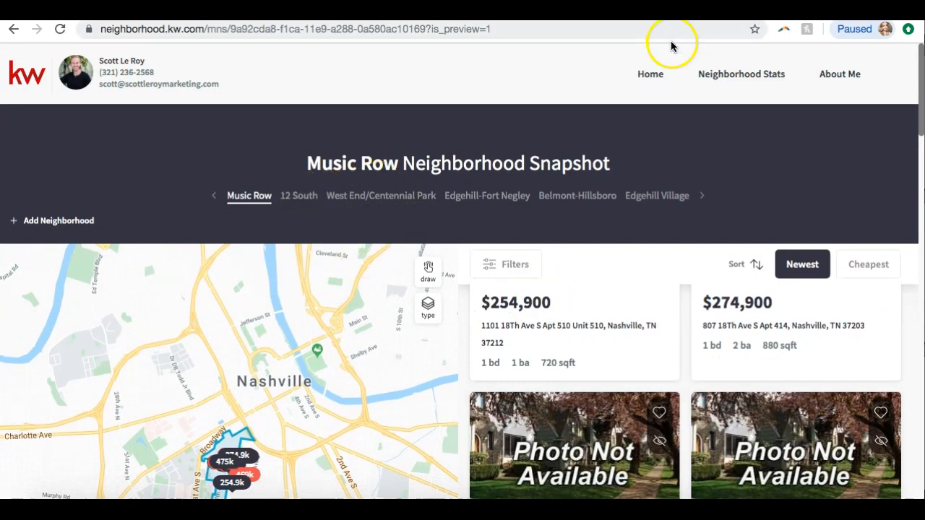
# Switch to the 12 South and then the West End/Centennial Park snapshots and browse the listings
pyautogui.click(302, 198)
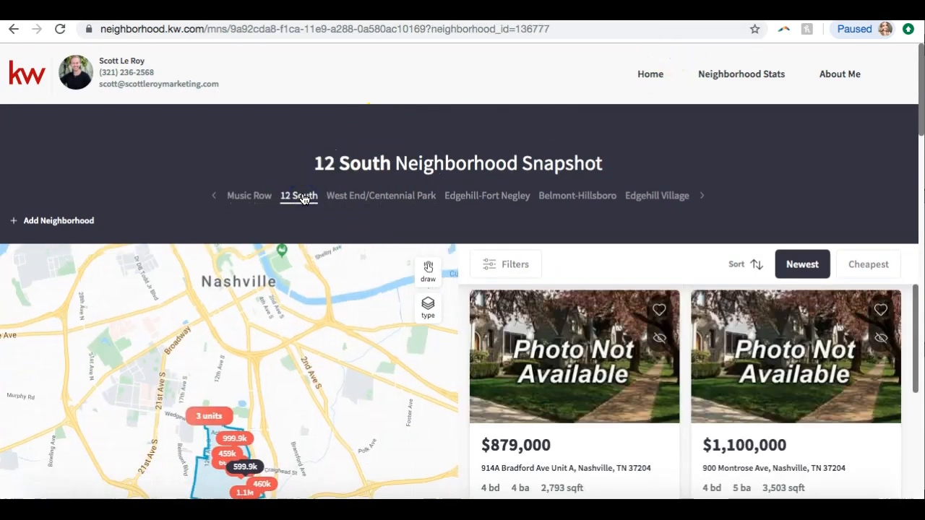
pyautogui.click(354, 197)
pyautogui.scroll(-1, 561, 355)
pyautogui.scroll(-5, 560, 354)
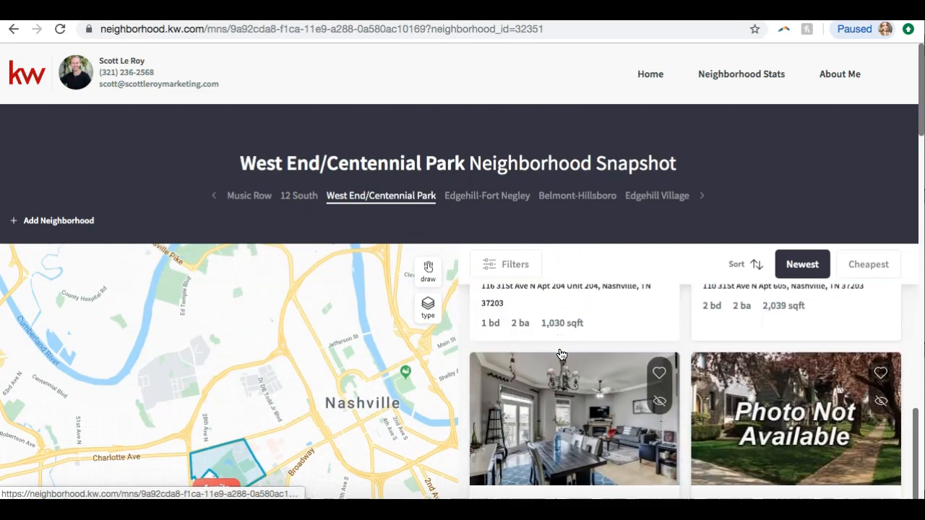
pyautogui.scroll(-3, 807, 315)
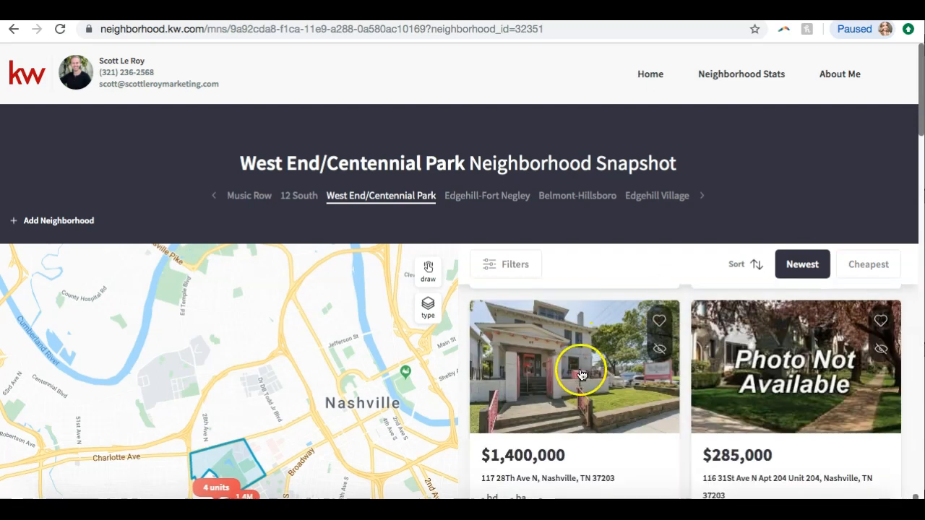
pyautogui.scroll(-3, 426, 345)
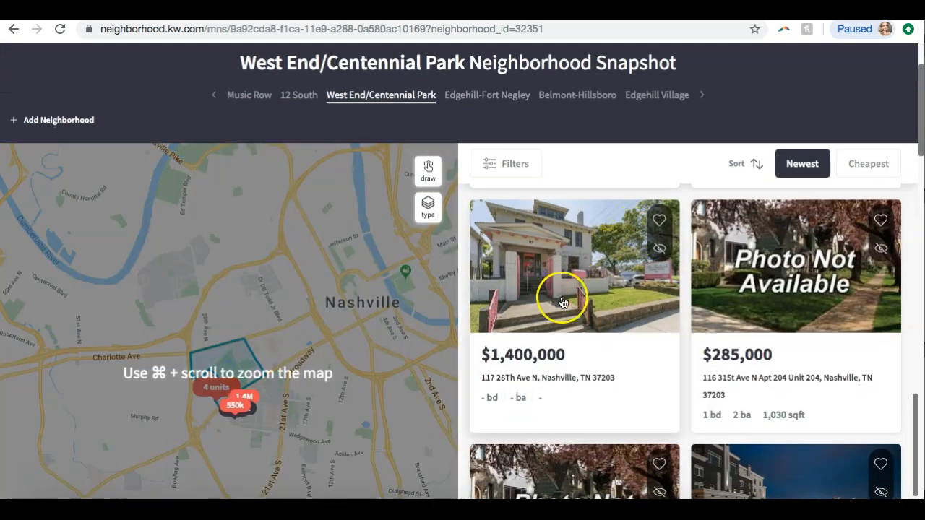
pyautogui.scroll(-4, 813, 279)
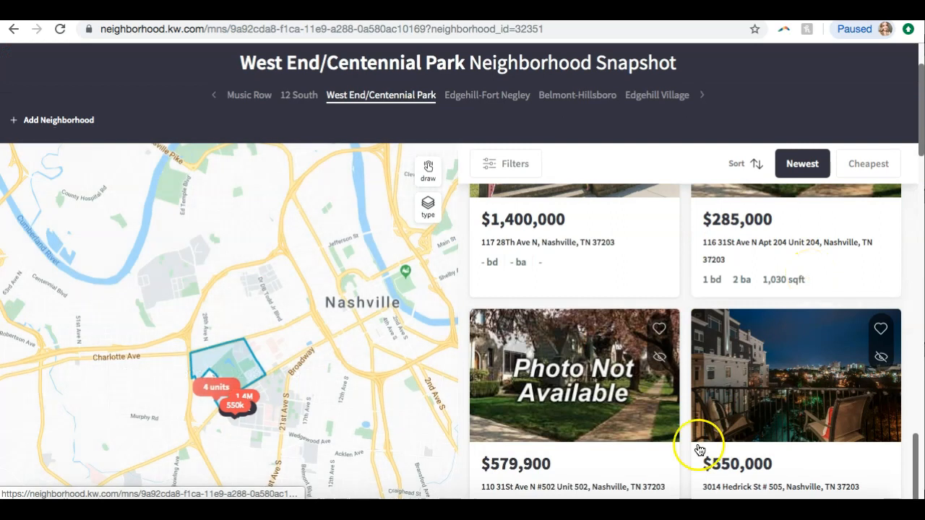
pyautogui.scroll(-5, 683, 444)
pyautogui.scroll(2, 682, 444)
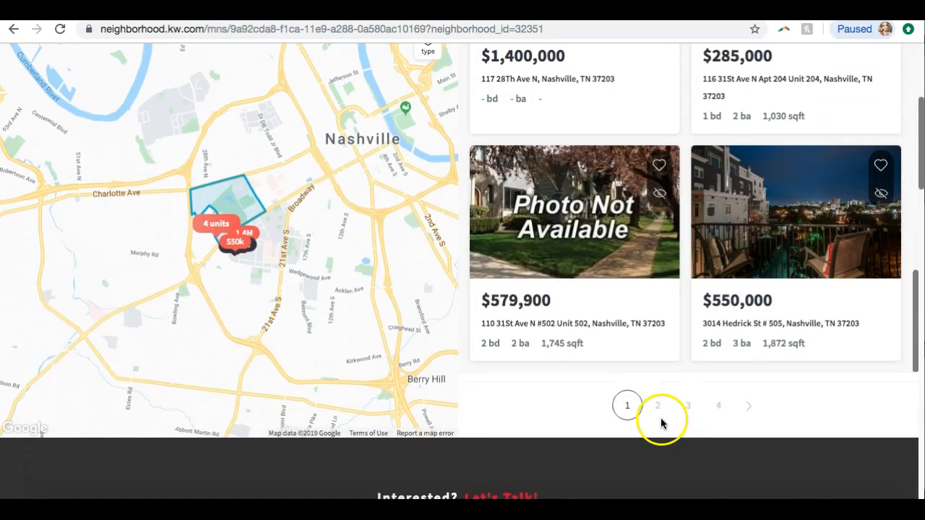
# Open the second page of West End/Centennial Park listings and browse it
pyautogui.click(662, 423)
pyautogui.scroll(1, 720, 290)
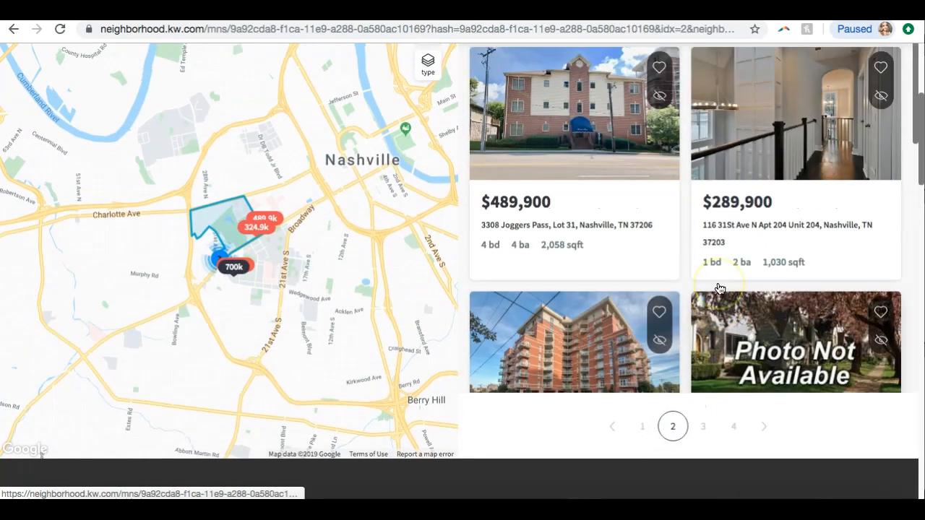
pyautogui.scroll(3, 720, 289)
pyautogui.scroll(-5, 719, 290)
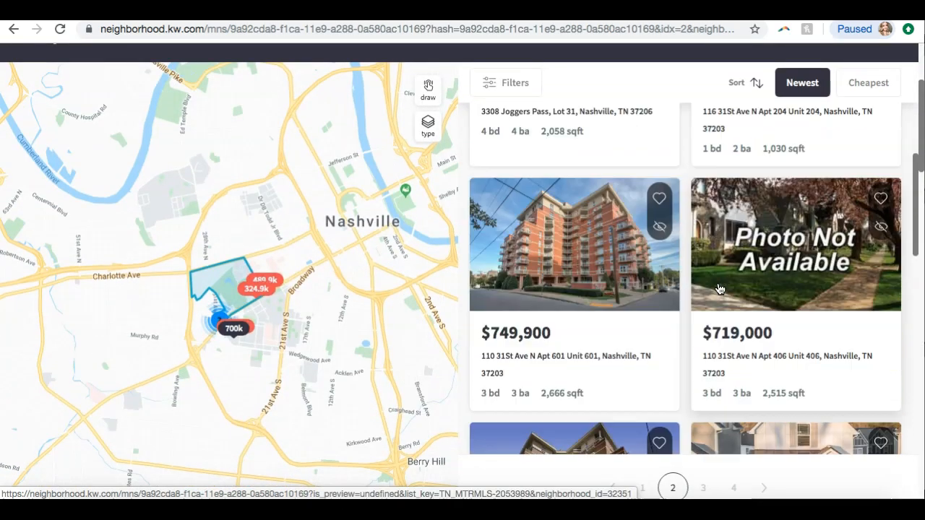
# Keep scrolling through the second page of West End/Centennial Park listings
pyautogui.scroll(-6, 719, 289)
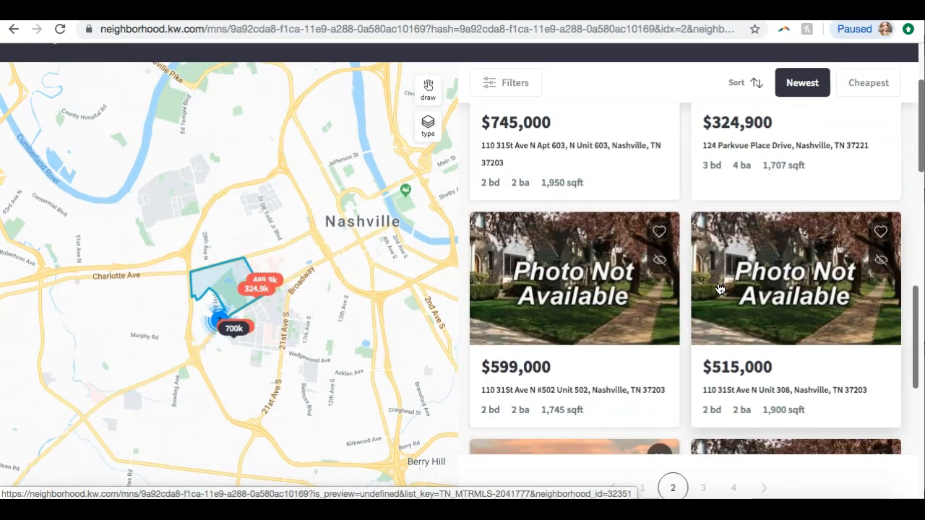
pyautogui.scroll(-3, 719, 290)
pyautogui.scroll(10, 653, 339)
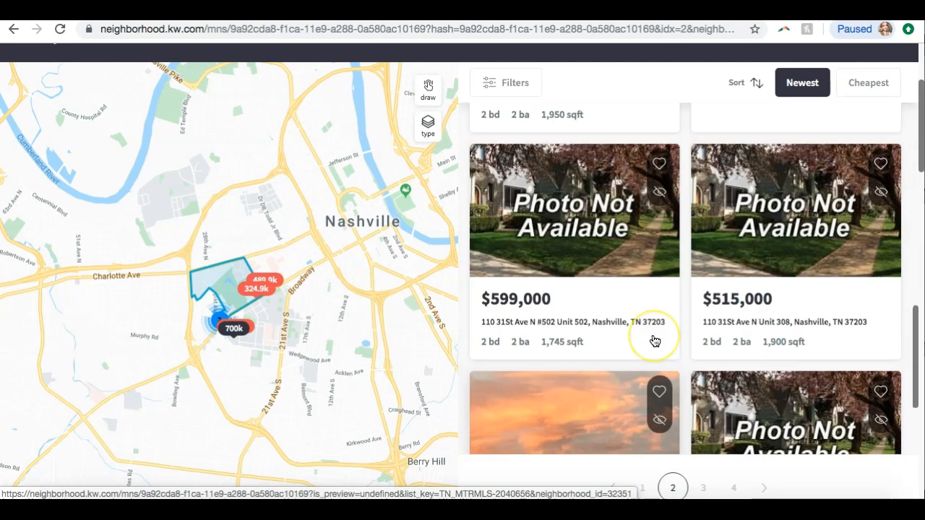
pyautogui.scroll(-1, 653, 340)
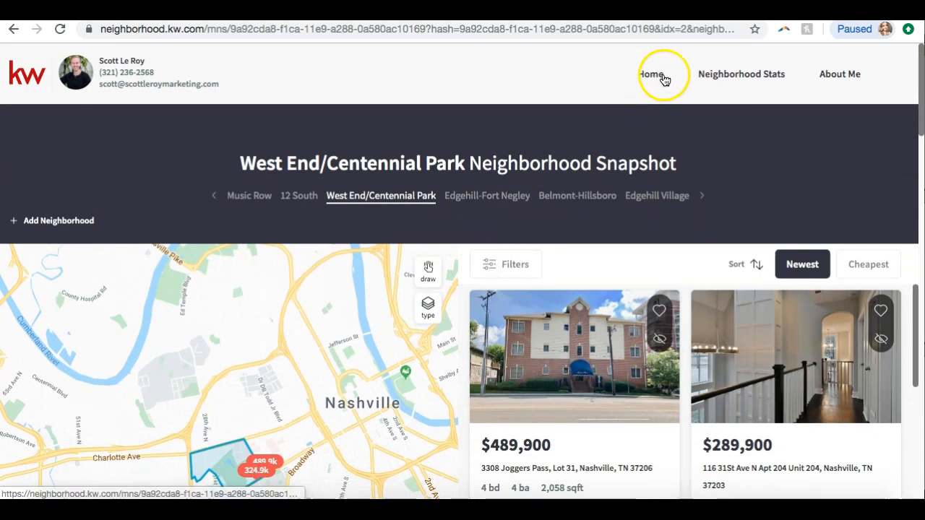
# Open the Neighborhood Stats view and scroll through the Music Row overview, current stats and sold stats
pyautogui.click(721, 77)
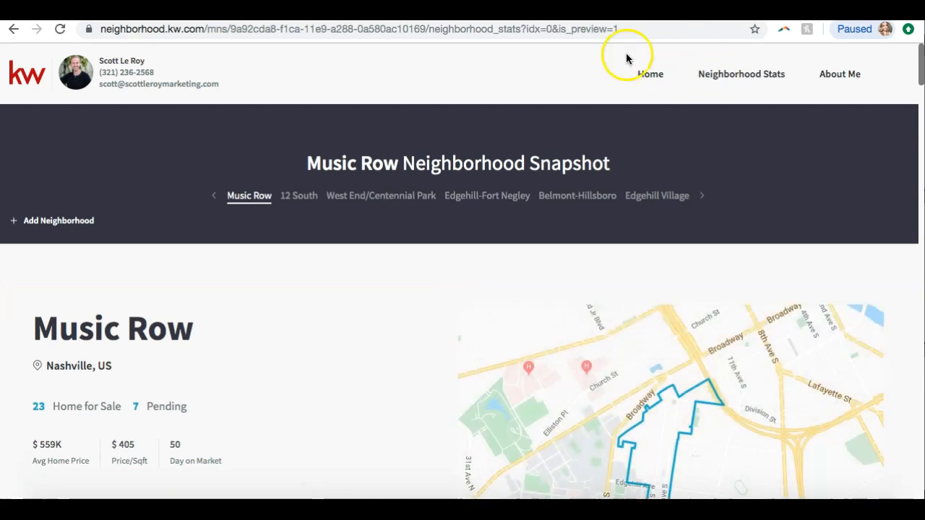
pyautogui.scroll(-3, 356, 286)
pyautogui.scroll(2, 356, 285)
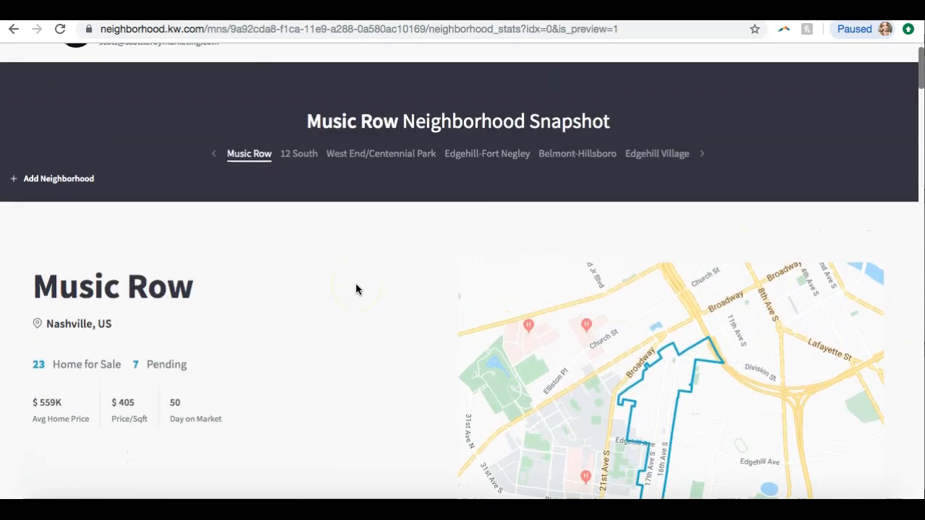
pyautogui.scroll(-2, 246, 198)
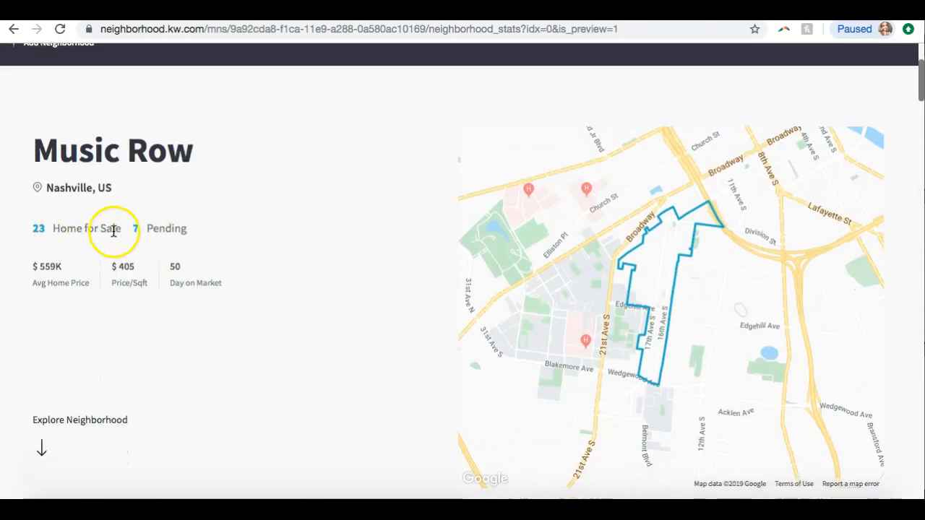
pyautogui.scroll(-2, 162, 225)
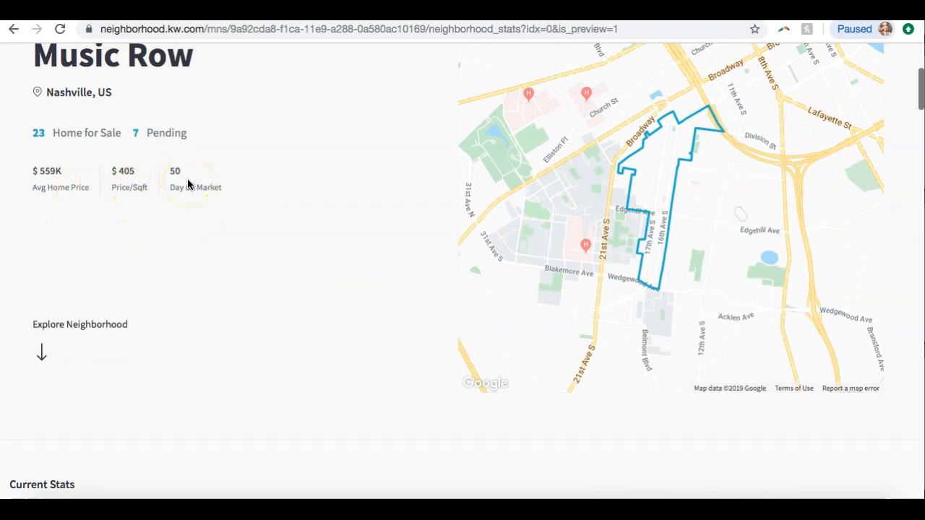
pyautogui.scroll(-3, 227, 190)
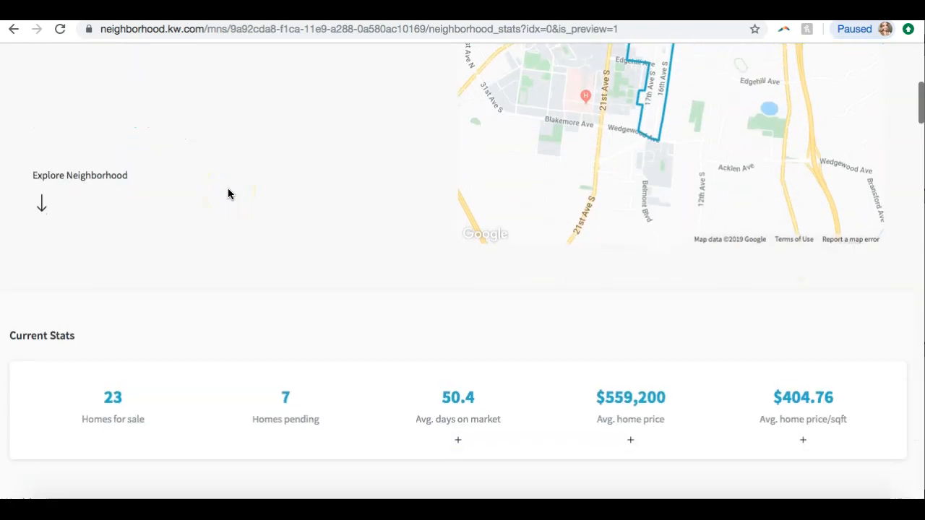
pyautogui.scroll(-10, 228, 194)
pyautogui.scroll(-5, 228, 195)
pyautogui.scroll(10, 227, 195)
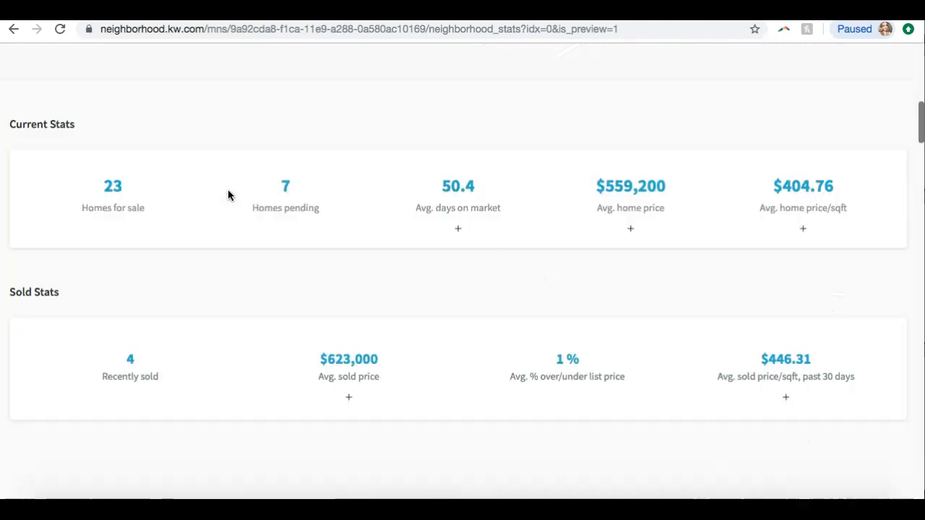
pyautogui.scroll(6, 228, 194)
# Switch to the 12 South snapshot and scroll through its stats, transit and schools sections
pyautogui.click(309, 198)
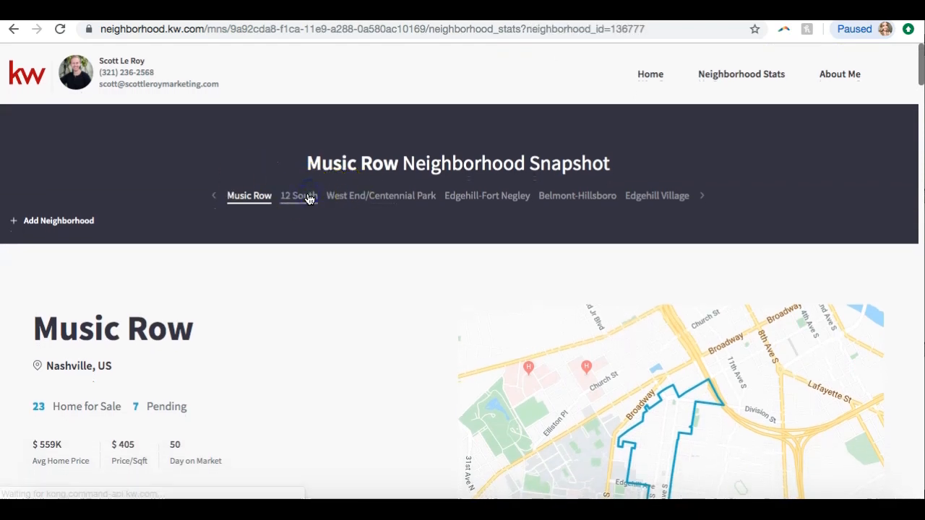
pyautogui.scroll(-7, 176, 258)
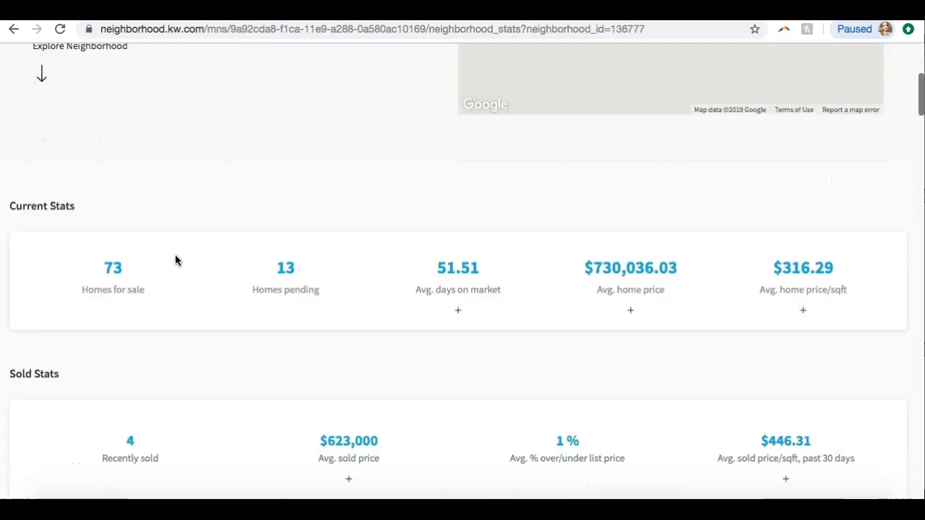
pyautogui.scroll(-6, 175, 260)
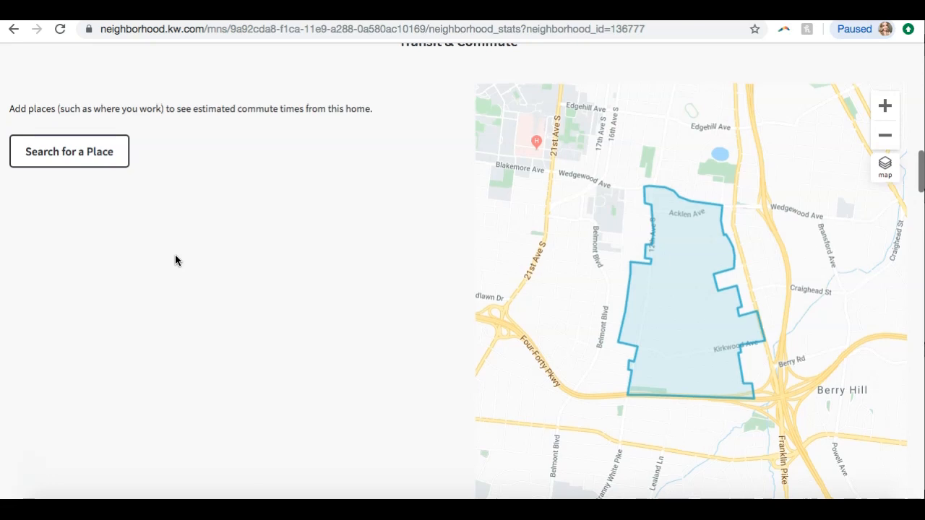
pyautogui.scroll(-5, 175, 261)
pyautogui.scroll(-4, 175, 260)
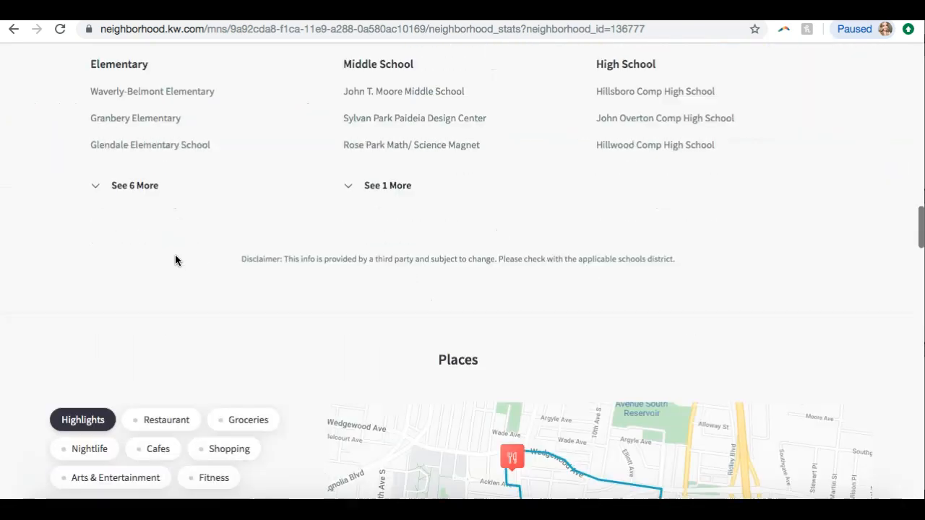
pyautogui.scroll(15, 175, 260)
# Return to the 12 South overview and review its current and sold stats
pyautogui.scroll(-3, 175, 260)
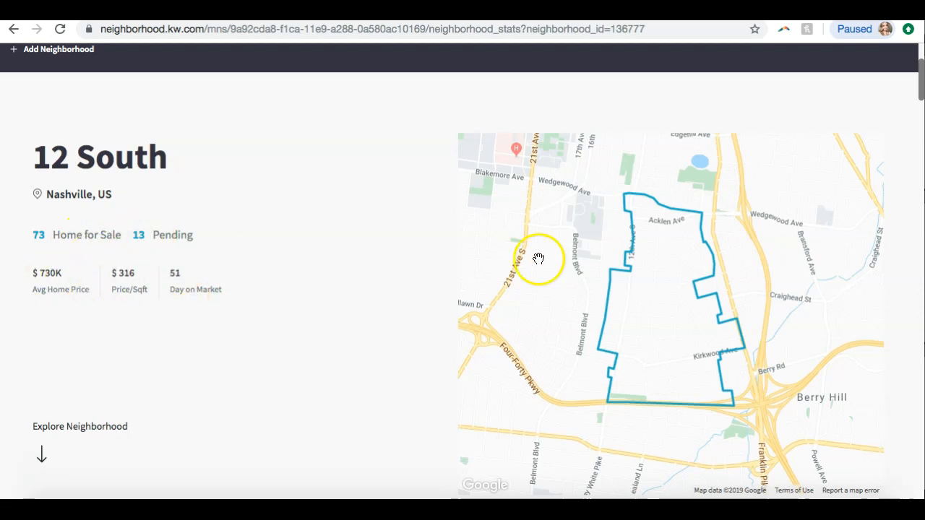
pyautogui.scroll(-3, 300, 276)
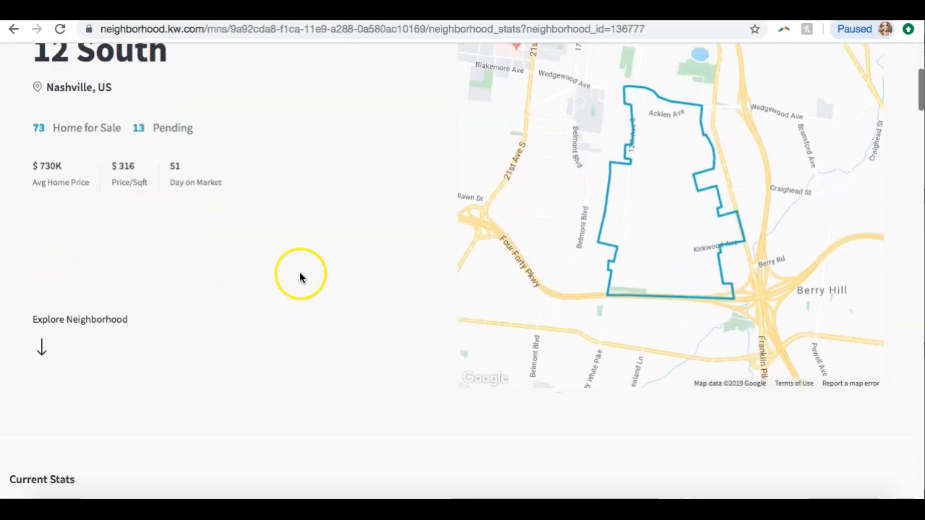
pyautogui.scroll(-10, 98, 320)
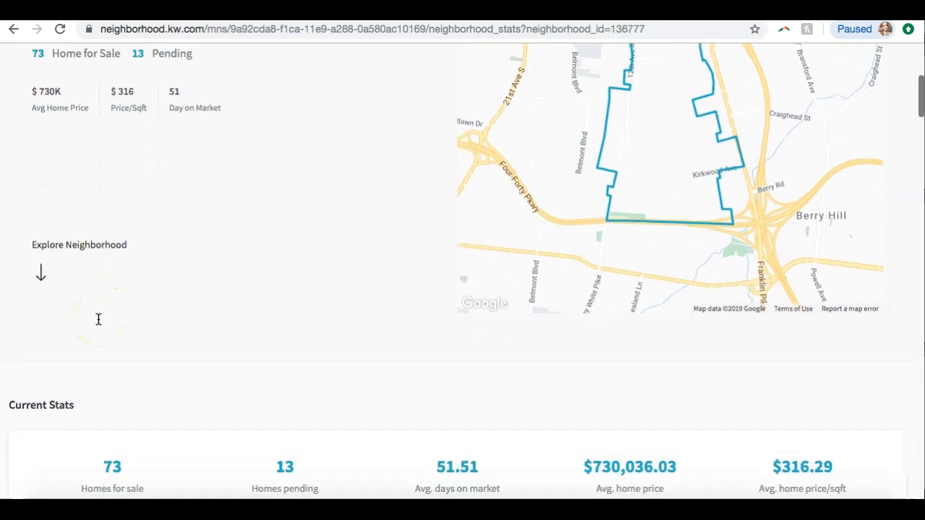
pyautogui.scroll(-1, 99, 320)
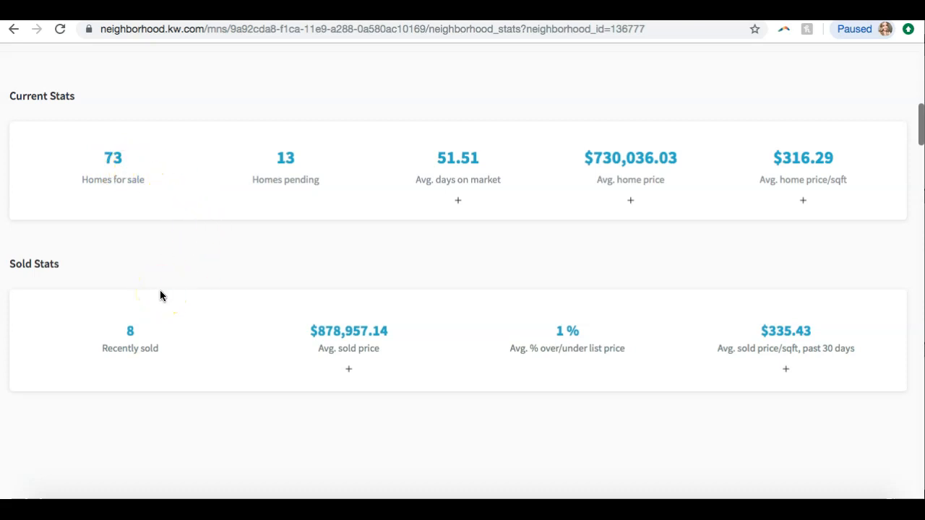
pyautogui.scroll(-9, 161, 296)
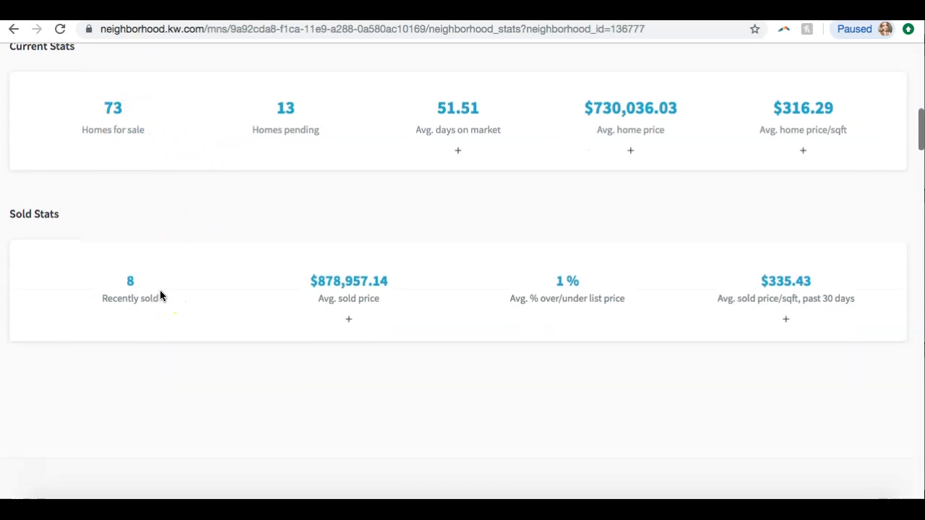
pyautogui.scroll(-3, 161, 295)
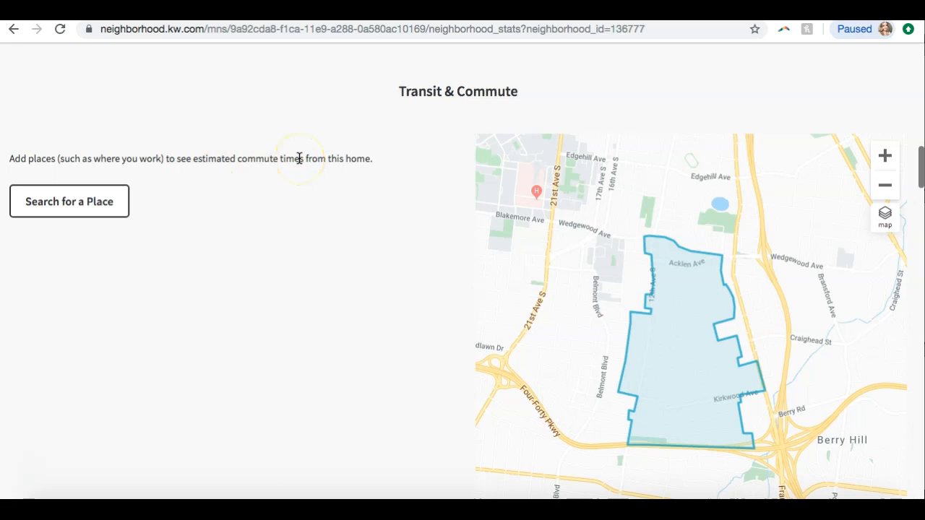
# Scroll through the 12 South Transit & Commute map and Nearby Schools lists
pyautogui.scroll(-3, 299, 157)
pyautogui.scroll(2, 299, 158)
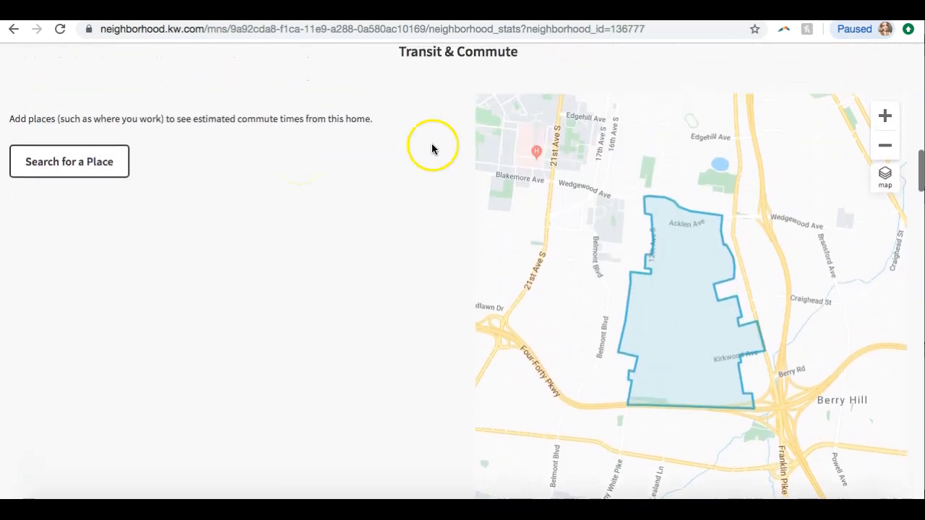
pyautogui.scroll(-1, 294, 212)
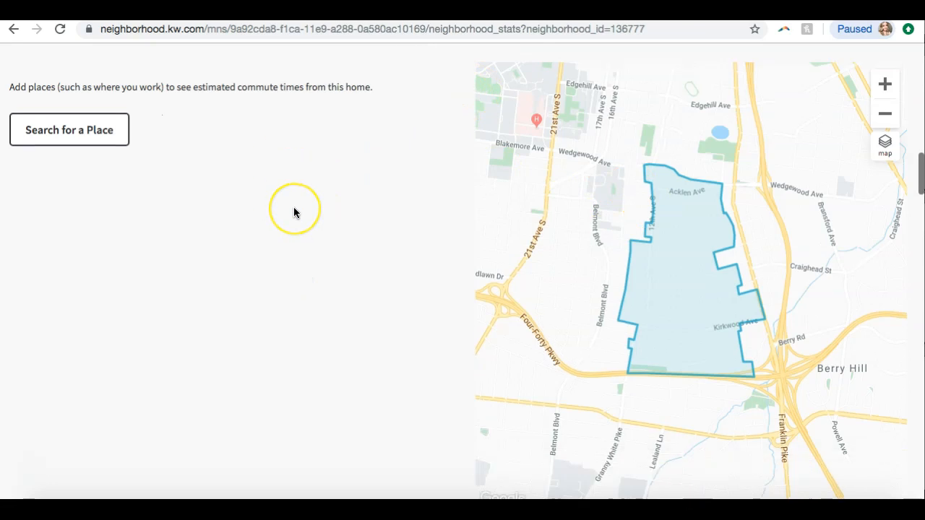
pyautogui.scroll(-6, 294, 212)
pyautogui.scroll(-2, 293, 212)
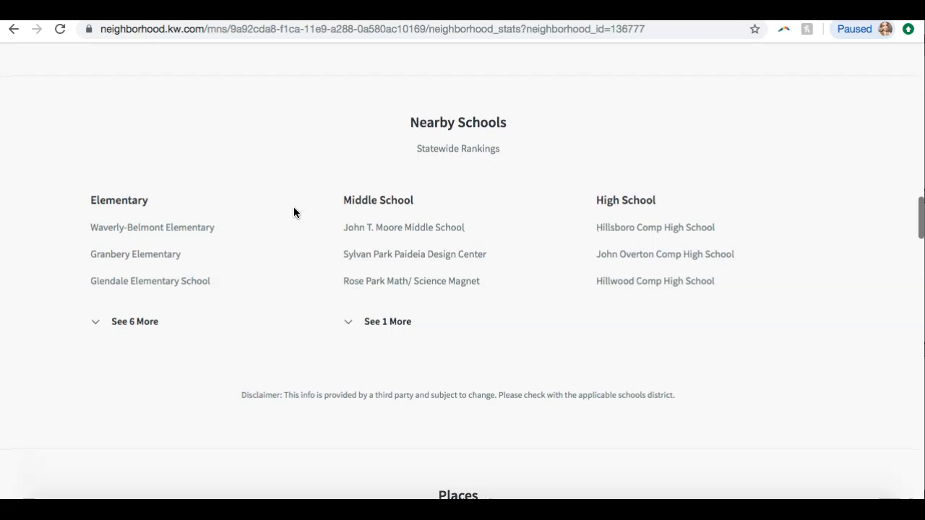
pyautogui.scroll(-5, 293, 213)
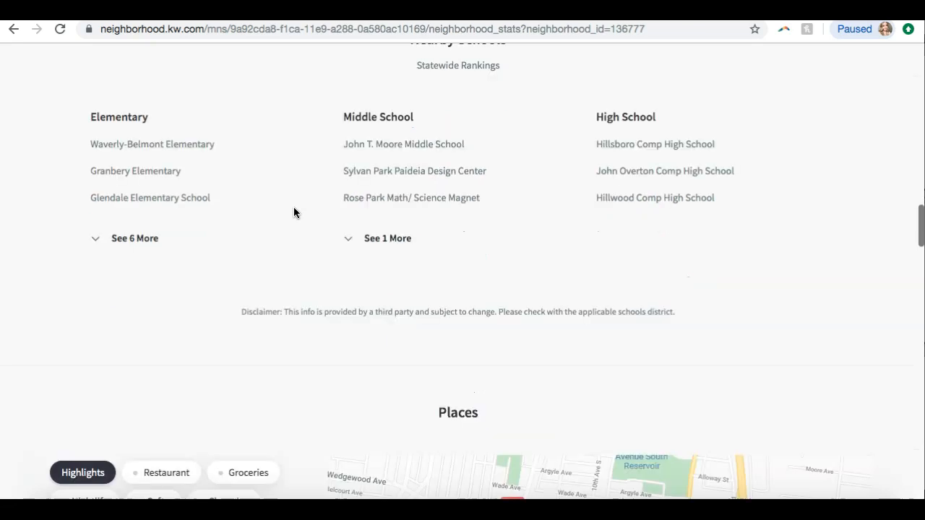
pyautogui.scroll(-2, 293, 212)
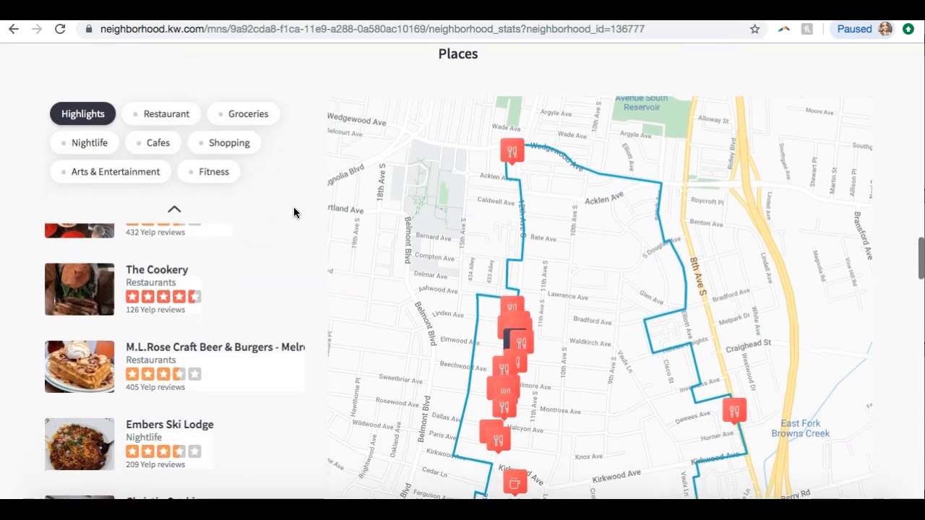
# Filter the 12 South Places map by Restaurant, Groceries, Nightlife, Cafes, Shopping, and Arts & Entertainment
pyautogui.scroll(-1, 293, 210)
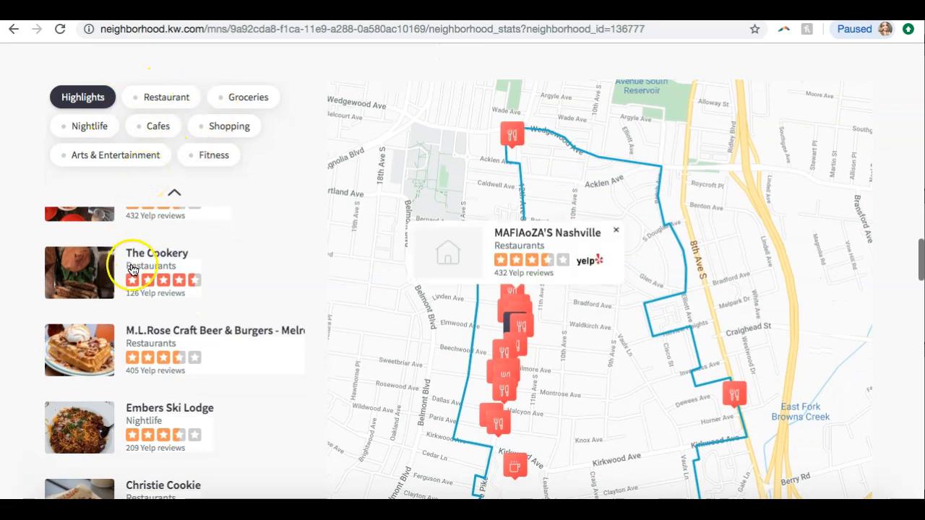
pyautogui.moveTo(114, 268)
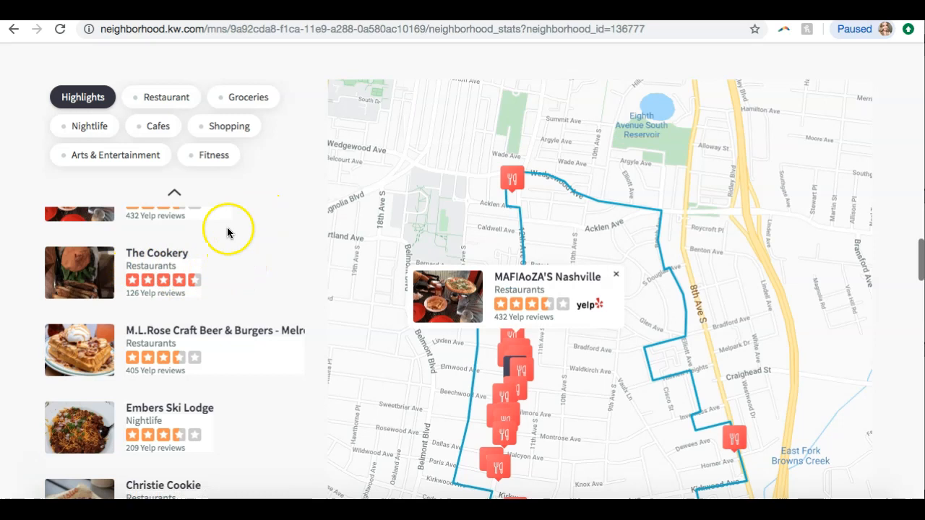
pyautogui.click(166, 99)
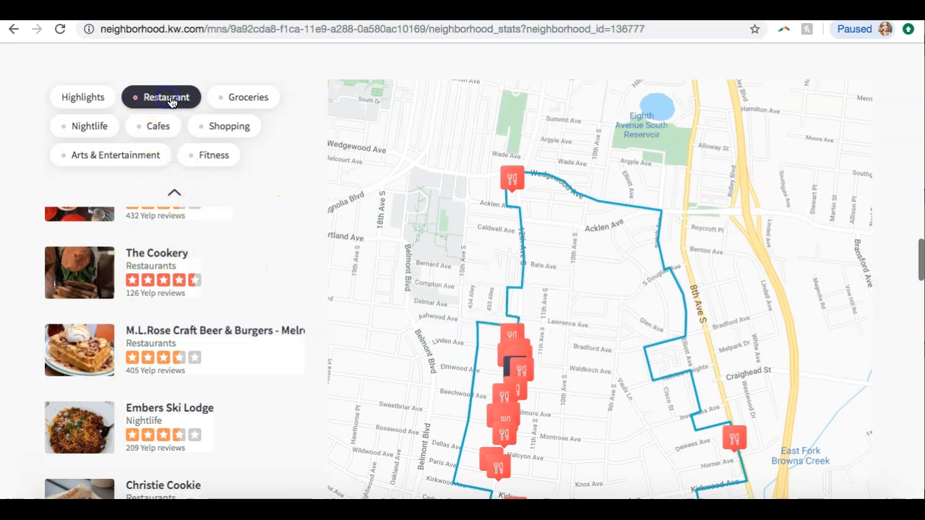
pyautogui.click(229, 101)
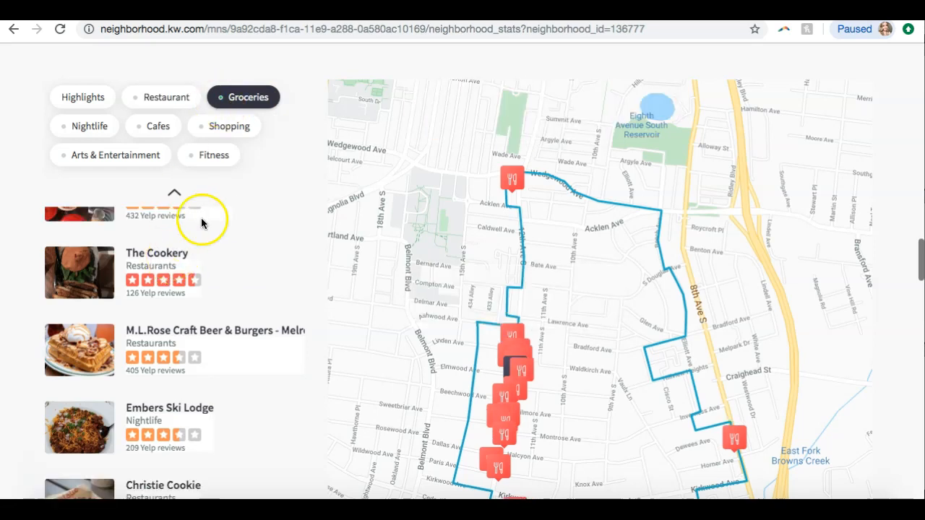
pyautogui.click(97, 127)
pyautogui.click(148, 132)
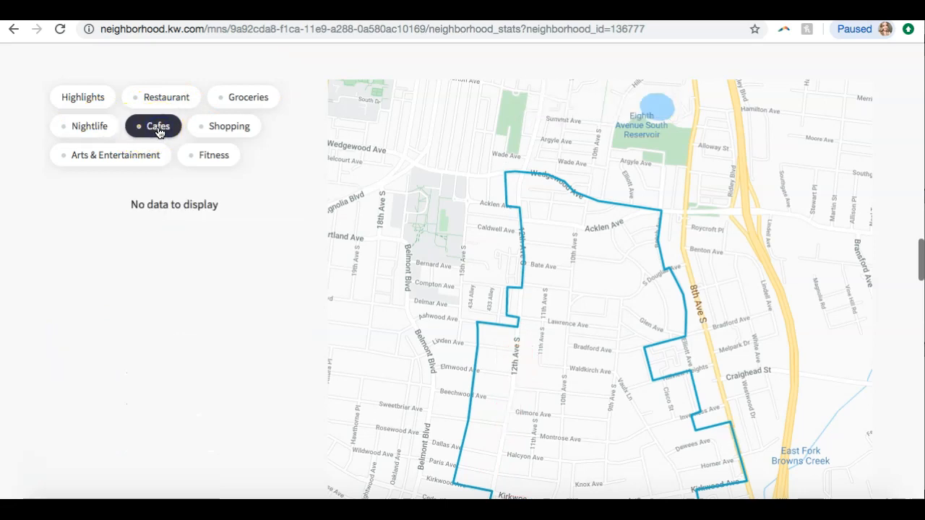
pyautogui.click(207, 137)
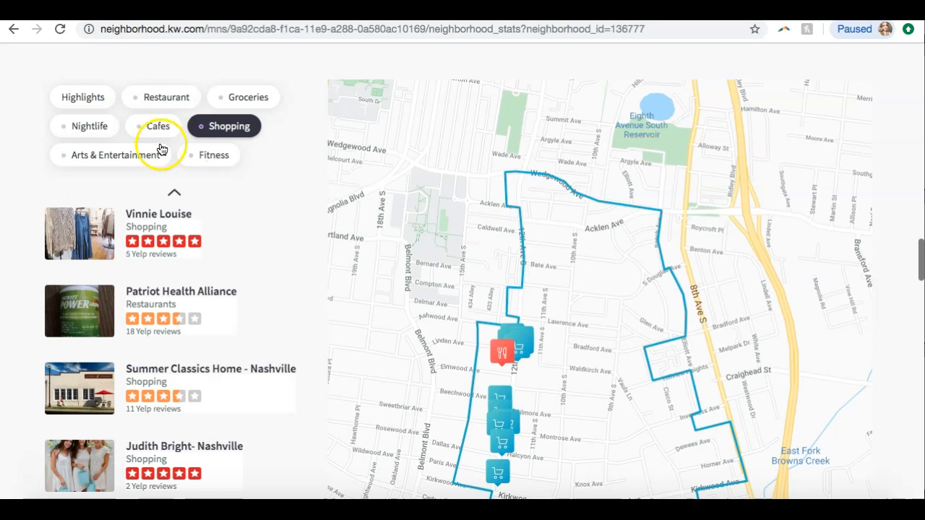
pyautogui.click(118, 161)
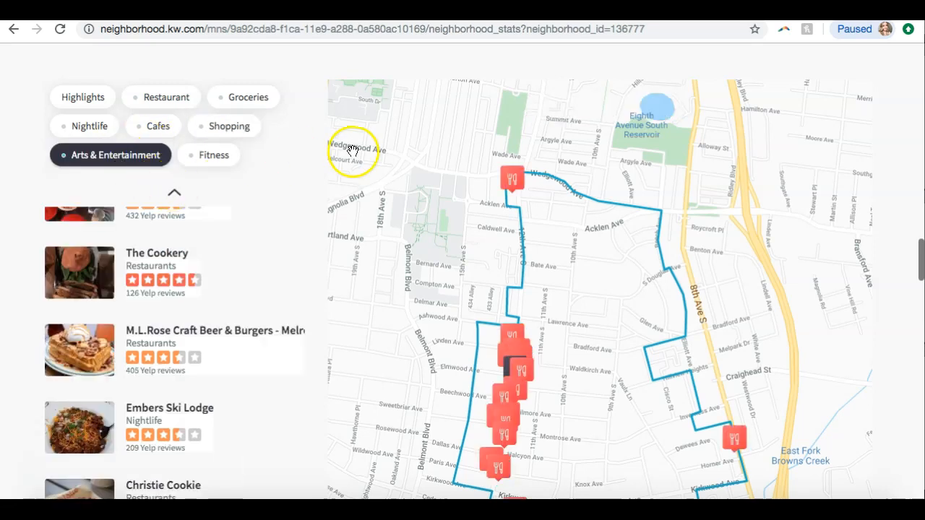
# Scroll down to the 12 South homes for sale and nearby neighborhoods sections
pyautogui.scroll(-1, 246, 172)
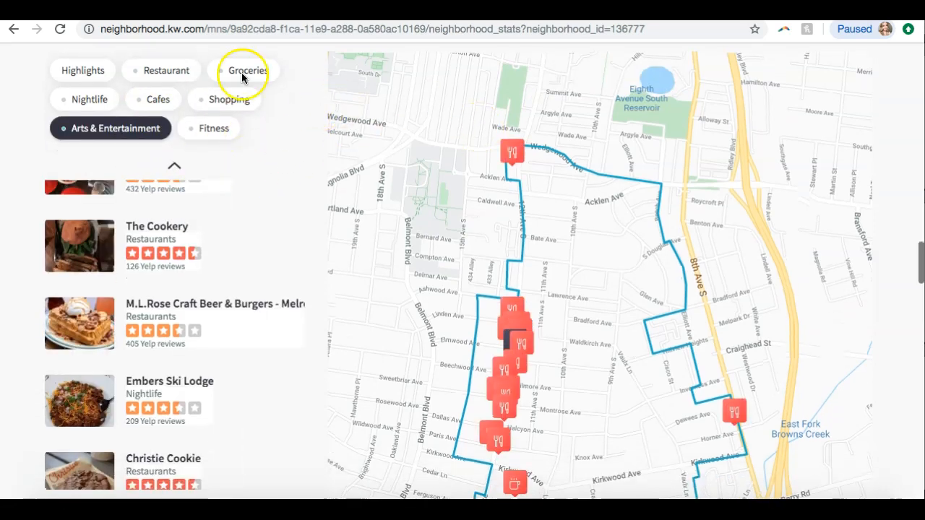
pyautogui.scroll(-6, 801, 165)
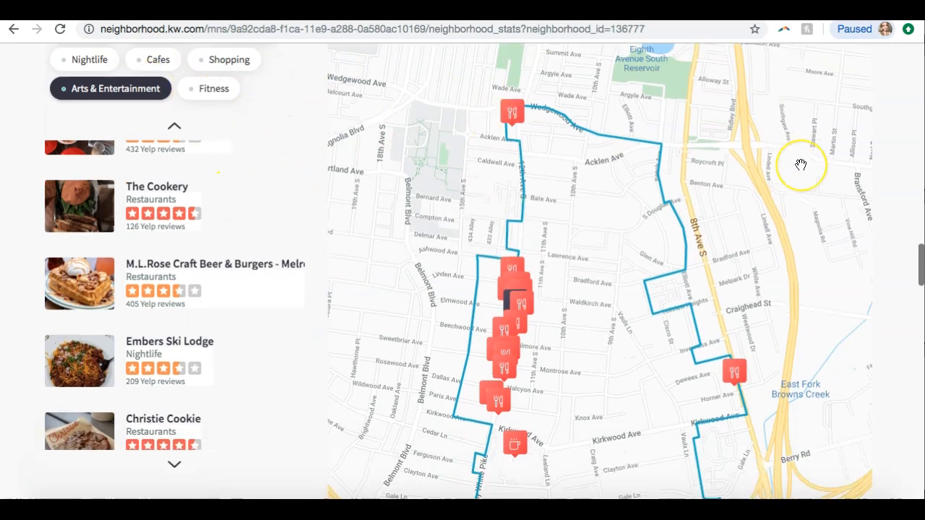
pyautogui.scroll(-2, 801, 166)
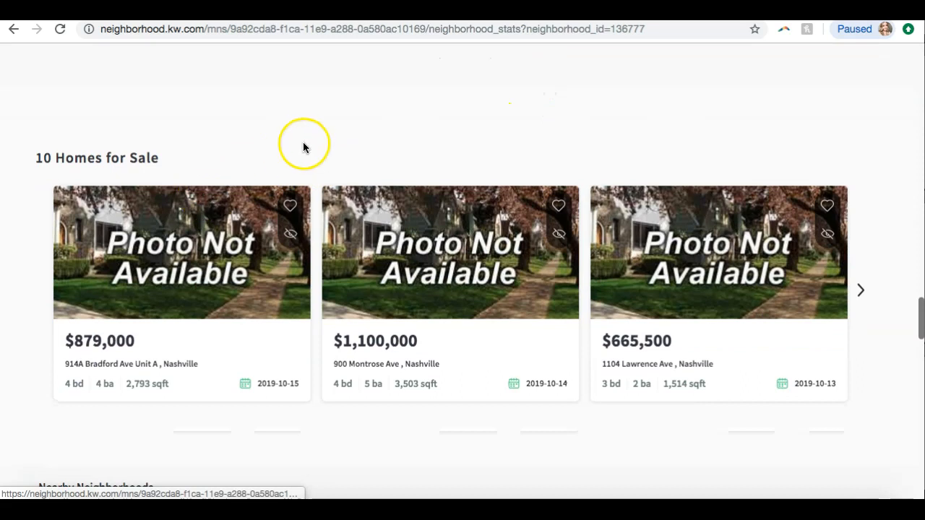
pyautogui.scroll(-3, 304, 144)
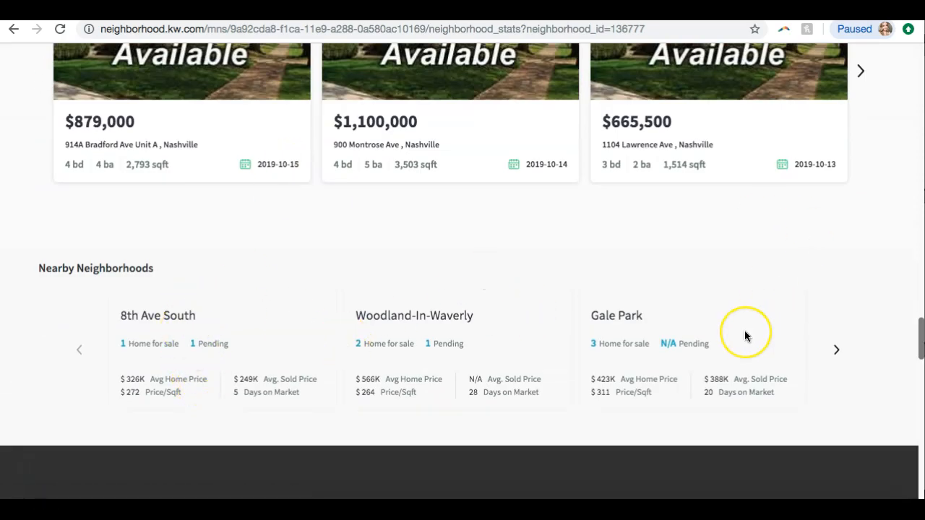
# Scroll through the 12 South page's nearby neighborhoods and local expert sections, then back up
pyautogui.scroll(-4, 745, 335)
pyautogui.scroll(-3, 746, 335)
pyautogui.scroll(1, 747, 336)
pyautogui.scroll(-1, 747, 335)
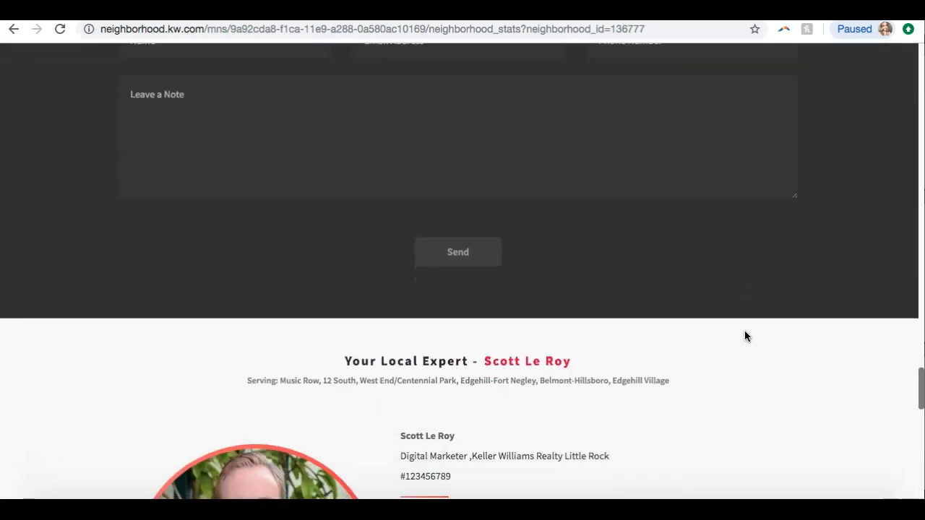
pyautogui.scroll(-4, 747, 336)
pyautogui.scroll(-2, 746, 336)
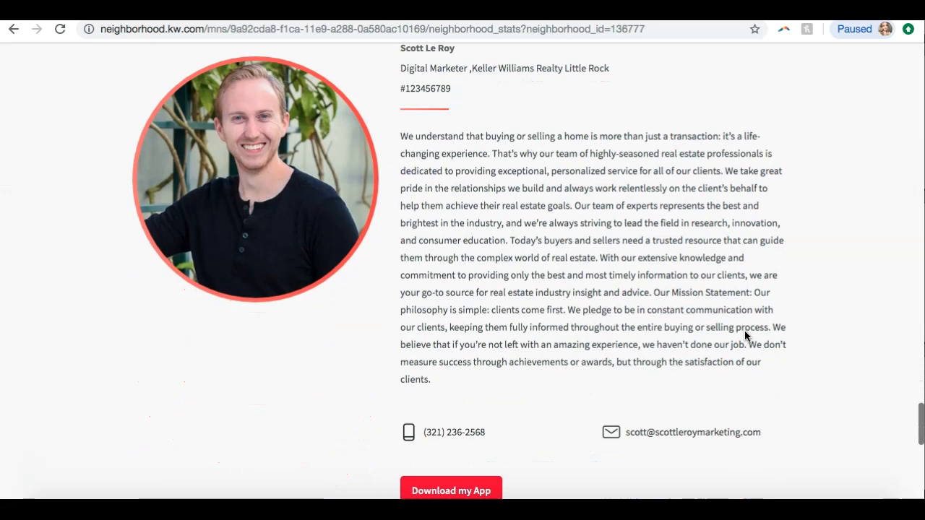
pyautogui.scroll(-2, 745, 335)
pyautogui.scroll(-1, 747, 336)
pyautogui.click(451, 298)
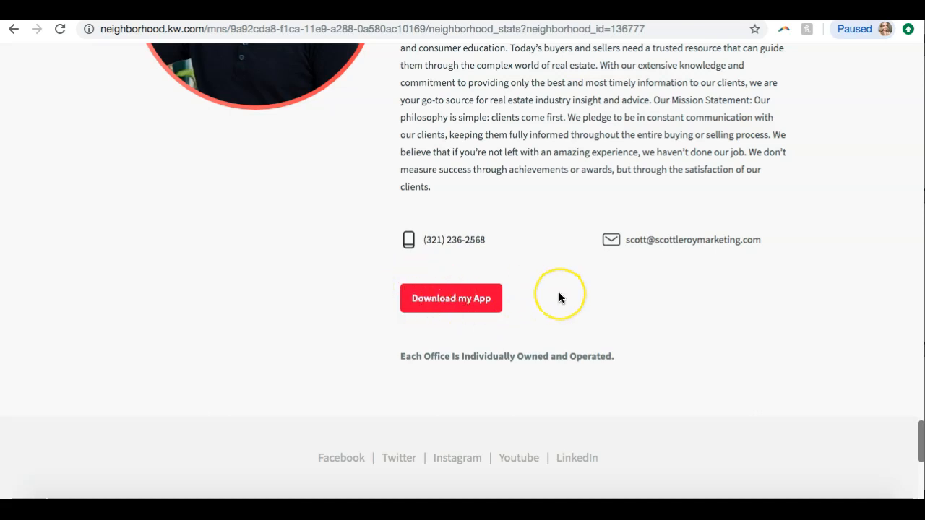
pyautogui.scroll(5, 559, 297)
pyautogui.scroll(15, 559, 297)
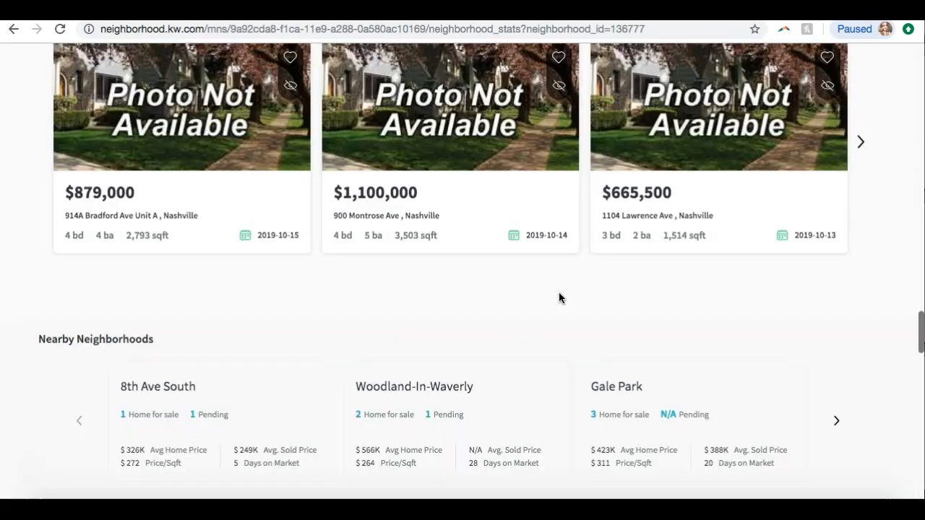
pyautogui.scroll(10, 559, 293)
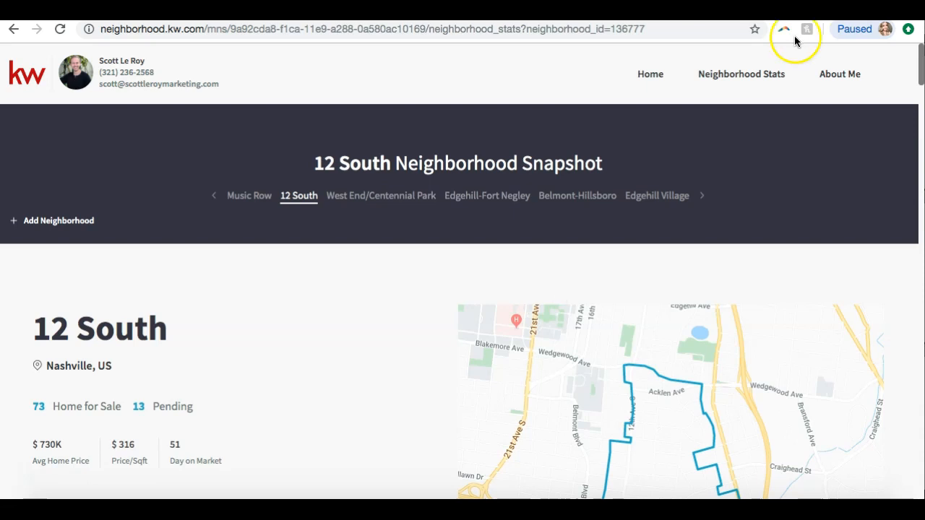
# Open the About Me page and scroll through the agent profile and contact section
pyautogui.click(831, 79)
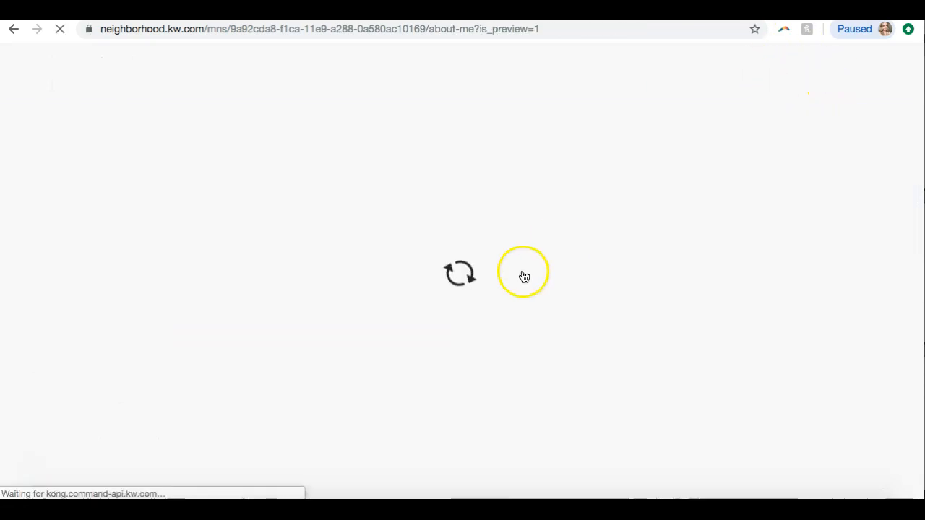
pyautogui.scroll(-10, 502, 289)
pyautogui.scroll(10, 502, 291)
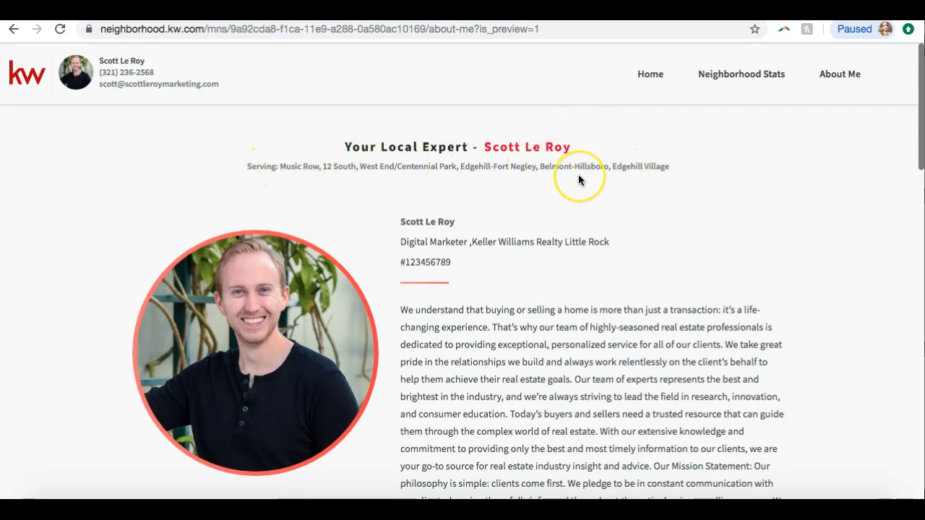
pyautogui.scroll(-20, 579, 178)
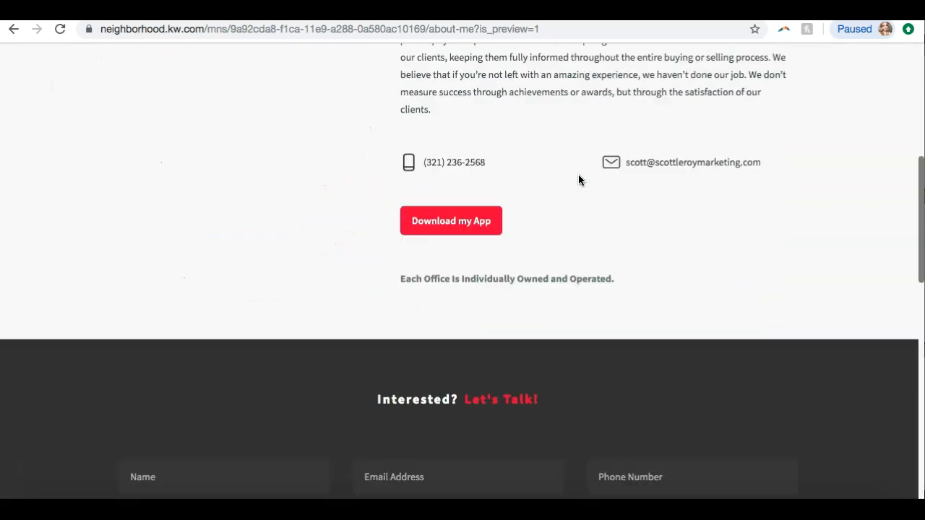
pyautogui.scroll(20, 578, 180)
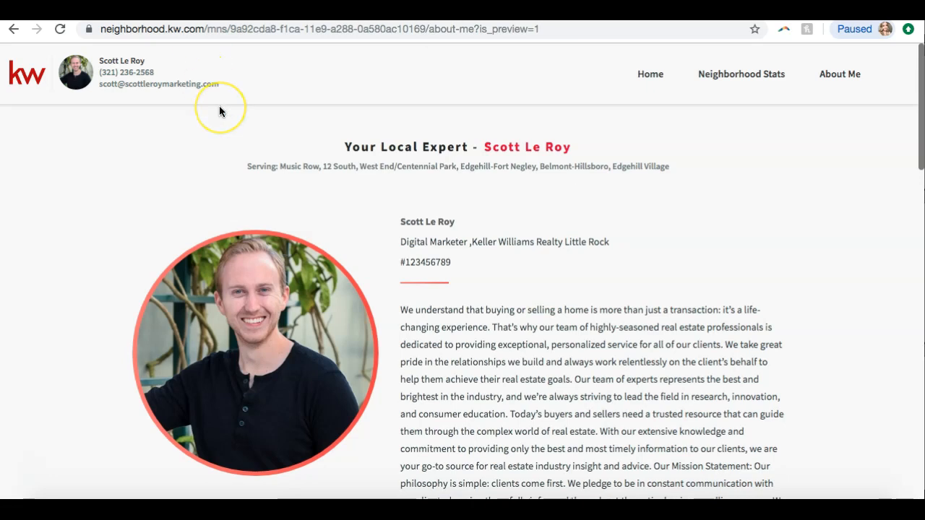
# Switch back to Command, open Sites, and scroll through the landing pages list
pyautogui.click(98, 10)
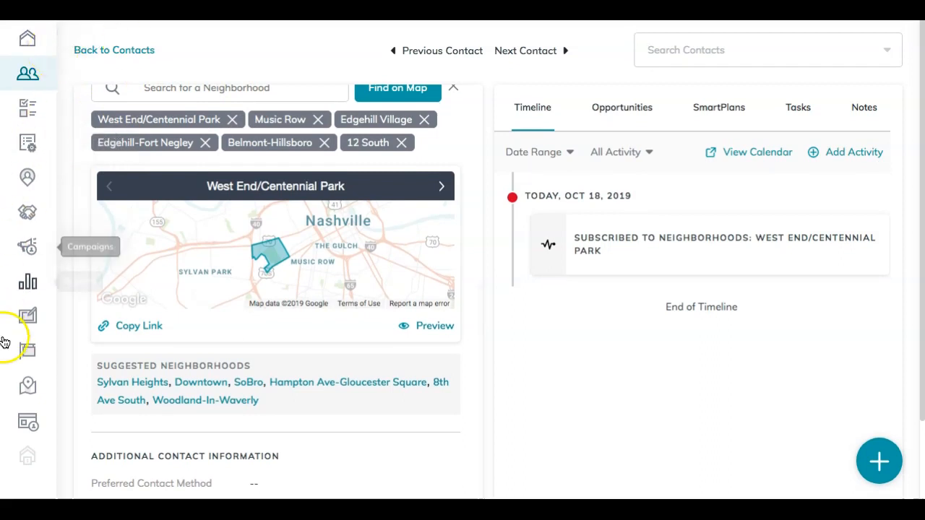
pyautogui.click(27, 424)
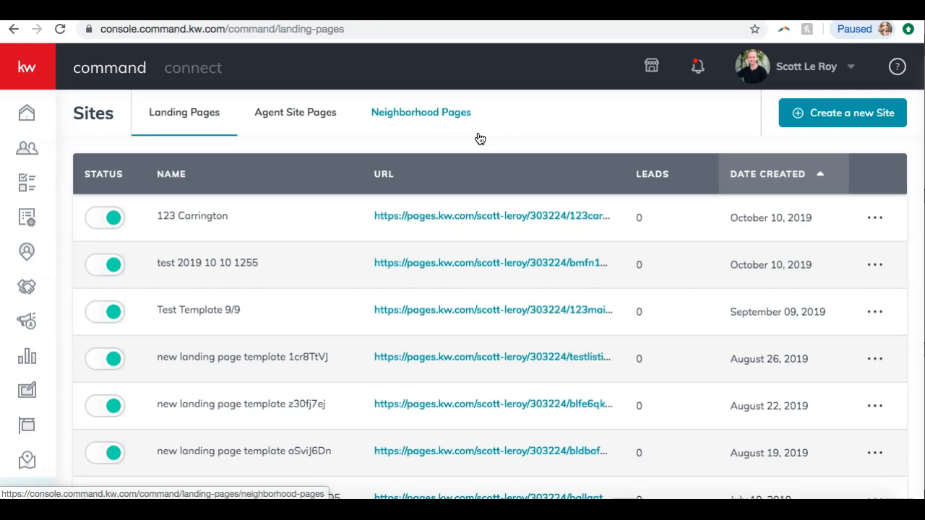
pyautogui.scroll(-3, 146, 281)
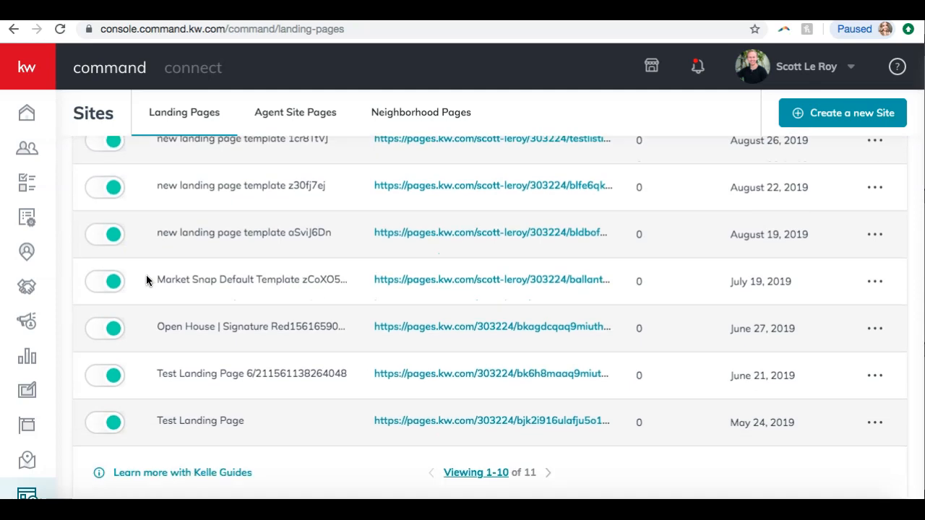
pyautogui.scroll(3, 147, 276)
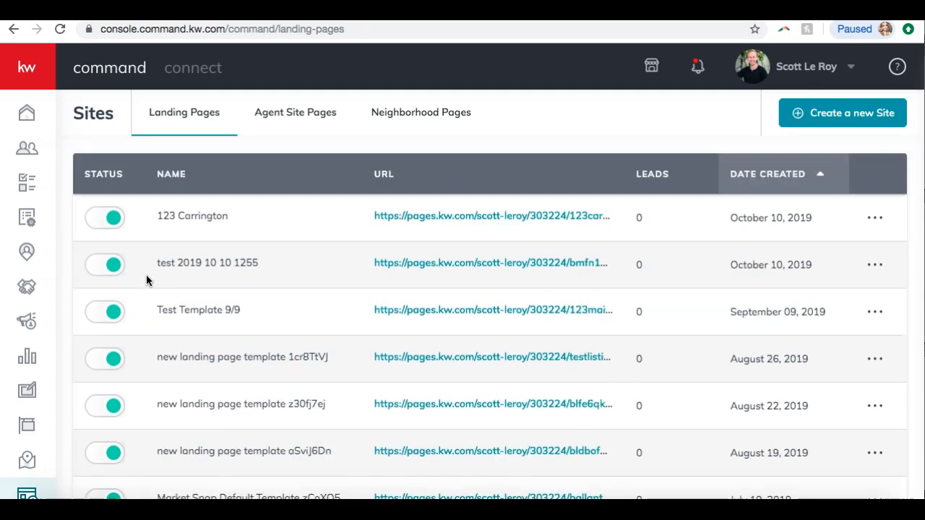
# Set the 123 Carrington landing page to inactive and review its actions menu
pyautogui.click(113, 221)
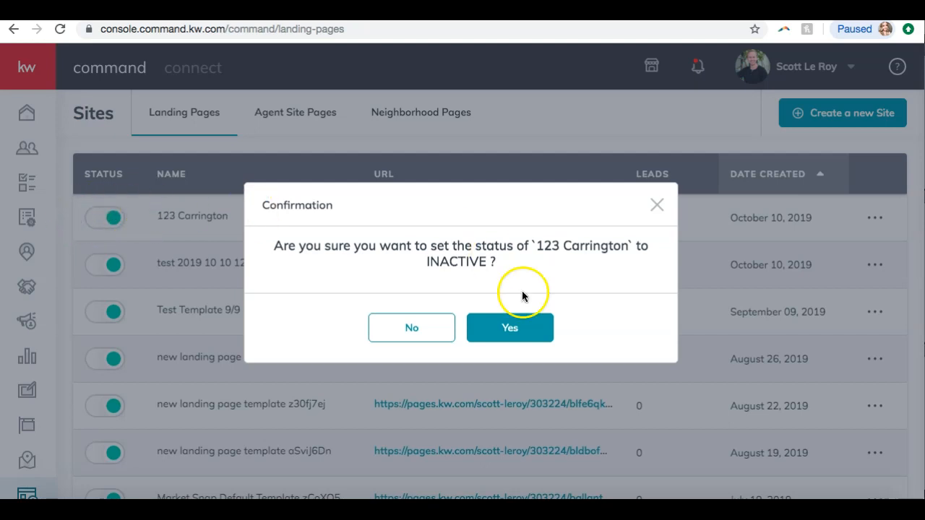
pyautogui.click(492, 325)
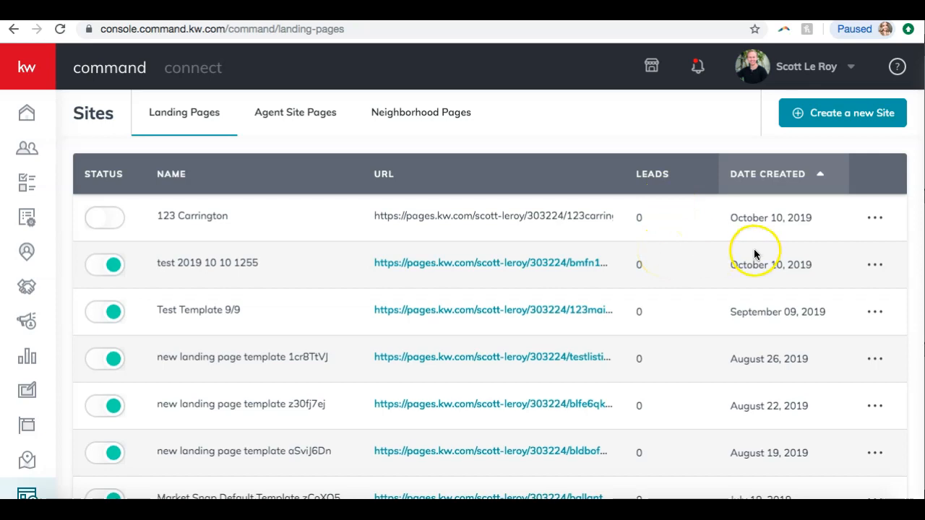
pyautogui.click(876, 218)
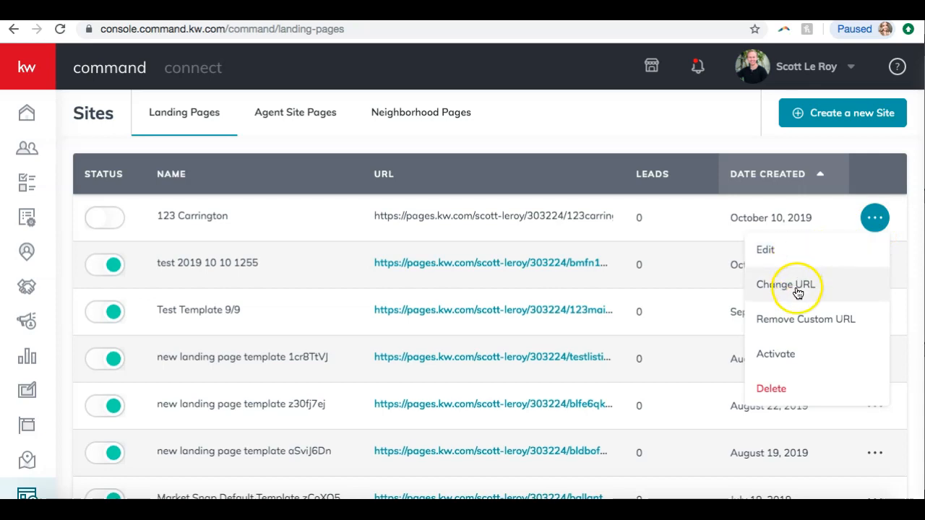
pyautogui.click(617, 150)
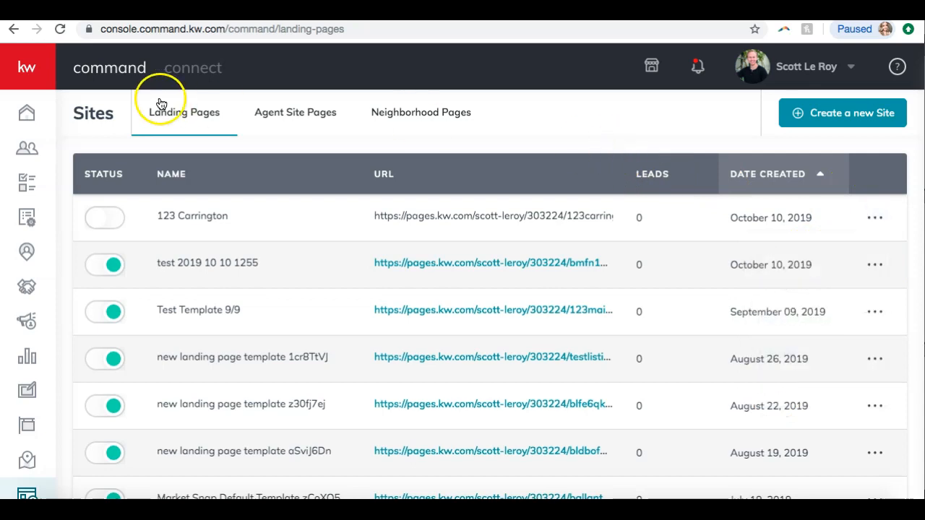
# Browse the Agent Site Pages and Neighborhood Pages tabs before returning to Landing Pages
pyautogui.click(268, 116)
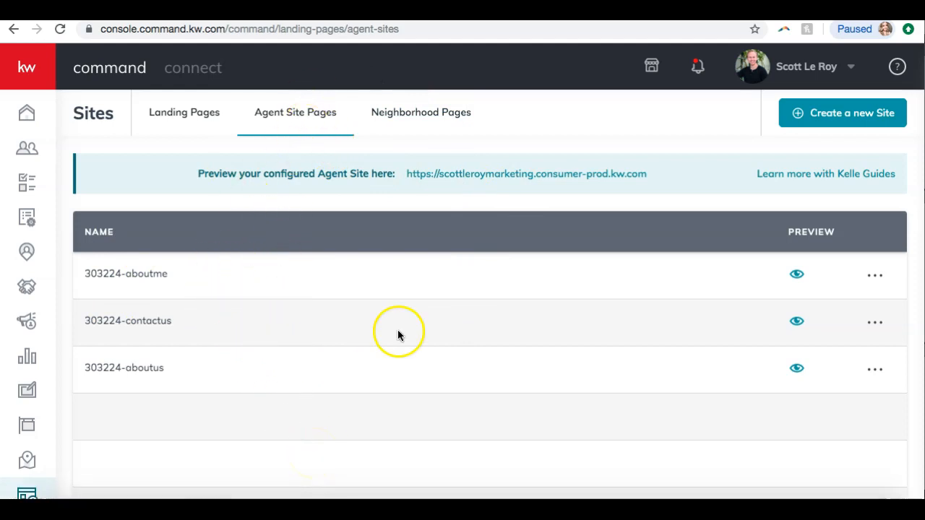
pyautogui.click(421, 118)
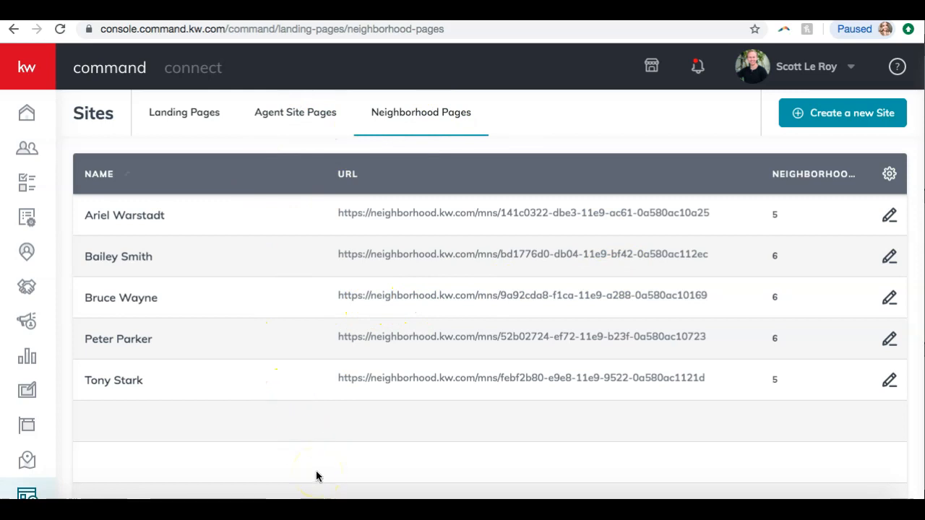
pyautogui.click(200, 113)
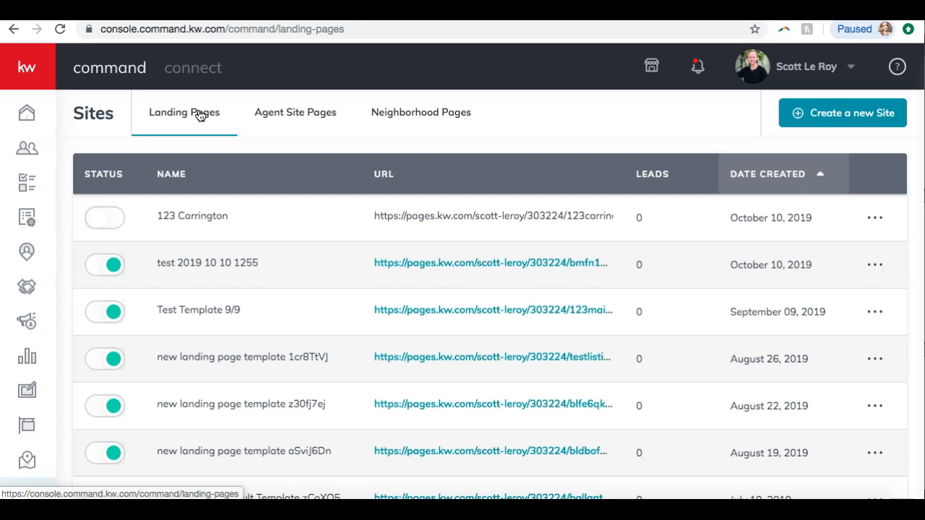
pyautogui.click(605, 118)
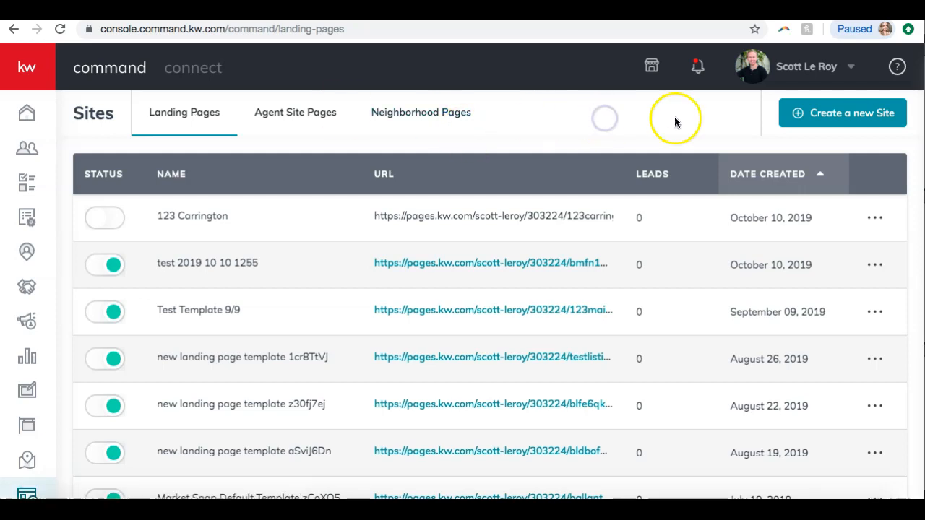
# Create a new site as a standalone page
pyautogui.click(811, 126)
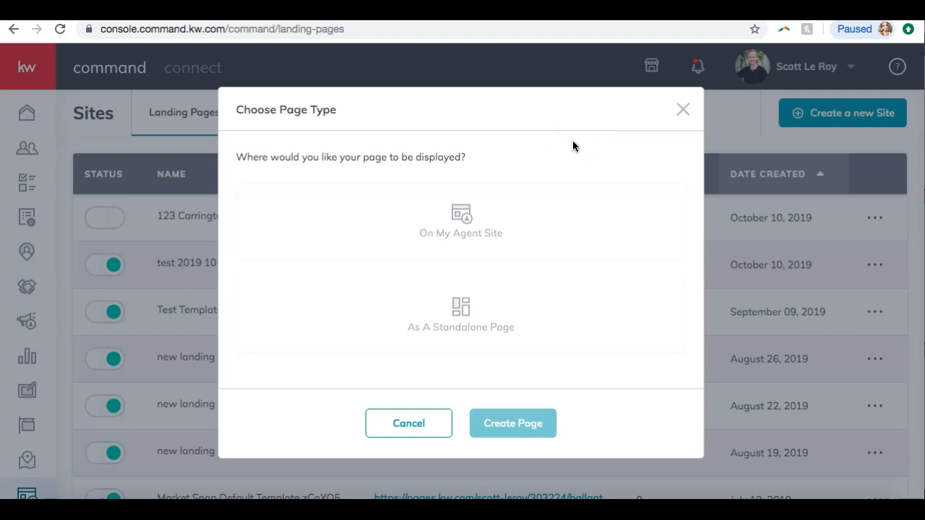
pyautogui.click(513, 211)
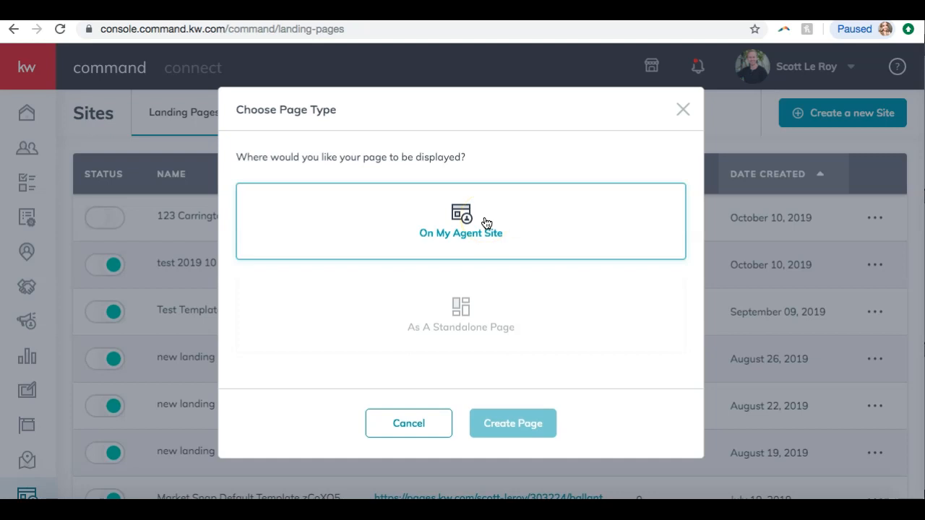
pyautogui.click(497, 289)
pyautogui.click(506, 315)
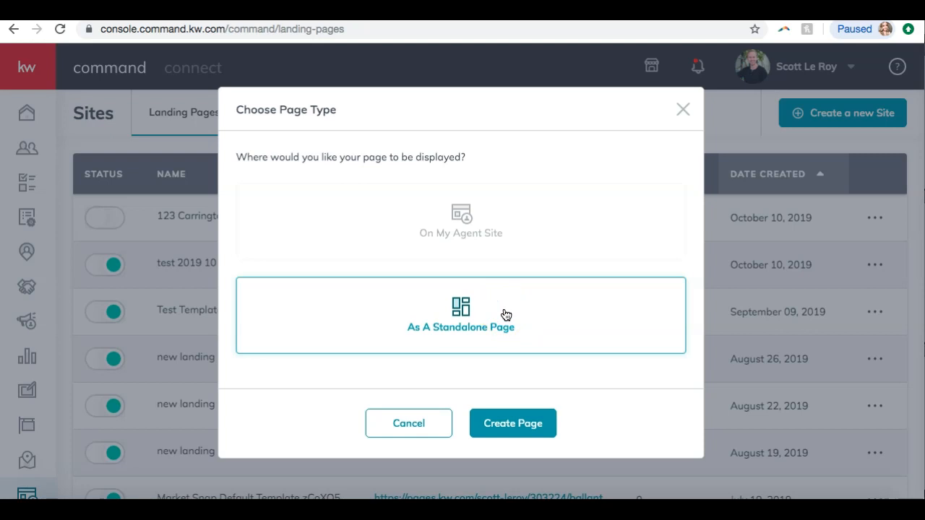
pyautogui.click(524, 422)
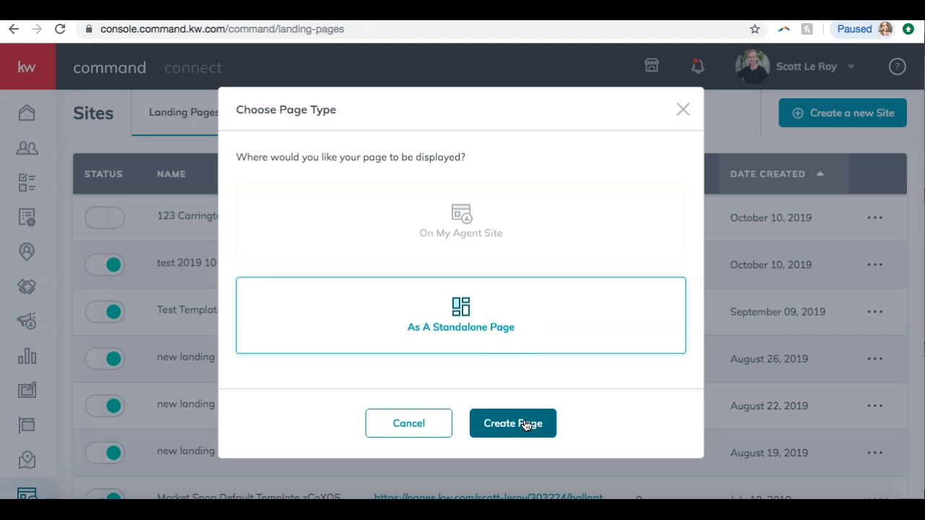
pyautogui.click(526, 424)
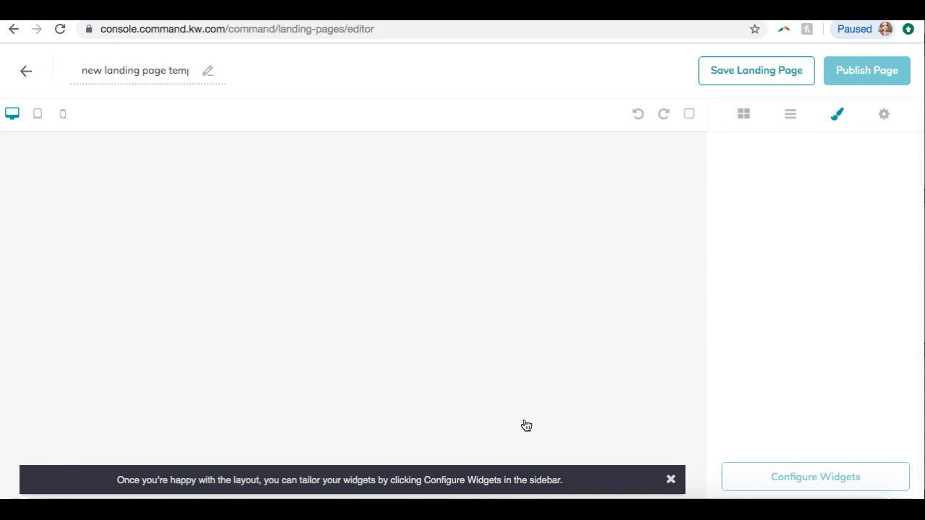
# Rename the new landing page as 123 Main Street
pyautogui.click(669, 480)
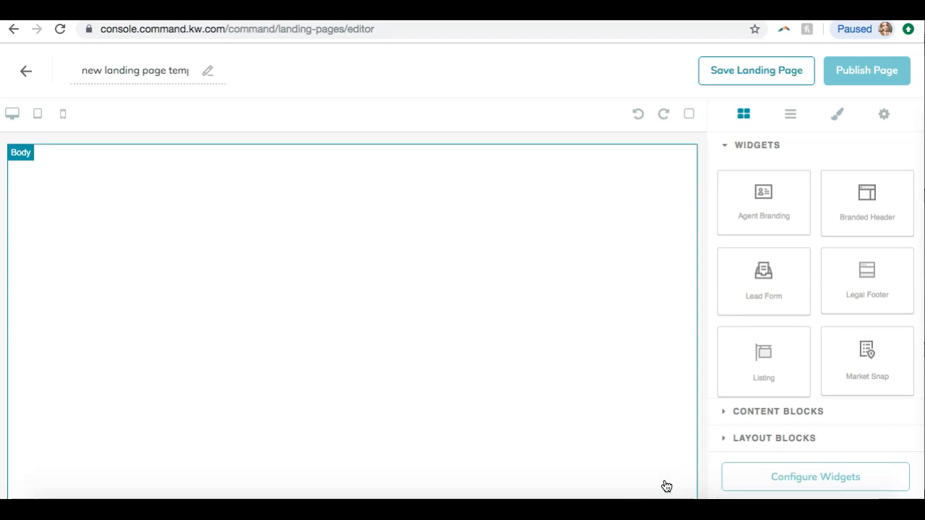
pyautogui.click(147, 71)
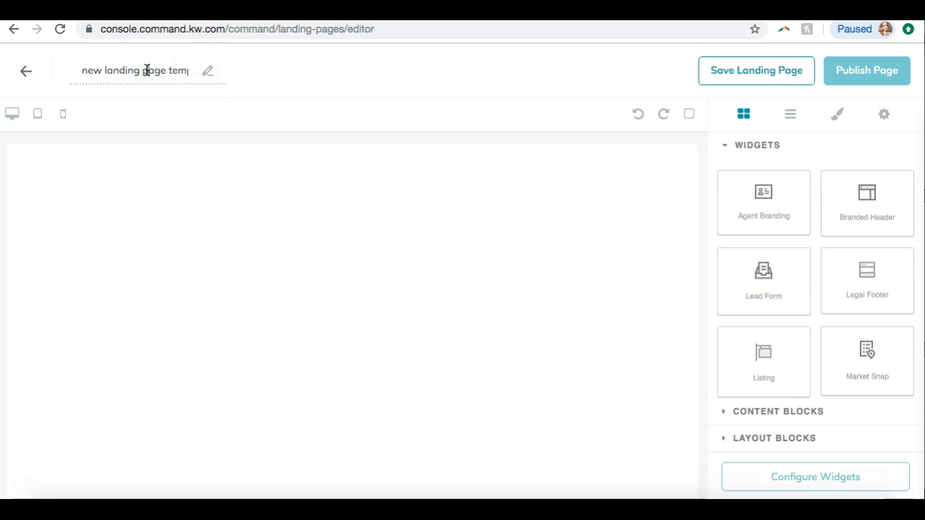
pyautogui.press('Right')
pyautogui.press('Right')
pyautogui.press('Right')
pyautogui.press('Right')
pyautogui.press('Right')
pyautogui.press('Right')
pyautogui.press('Right')
pyautogui.press('Right')
pyautogui.press('Right')
pyautogui.press('Right')
pyautogui.press('Right')
pyautogui.press('Right')
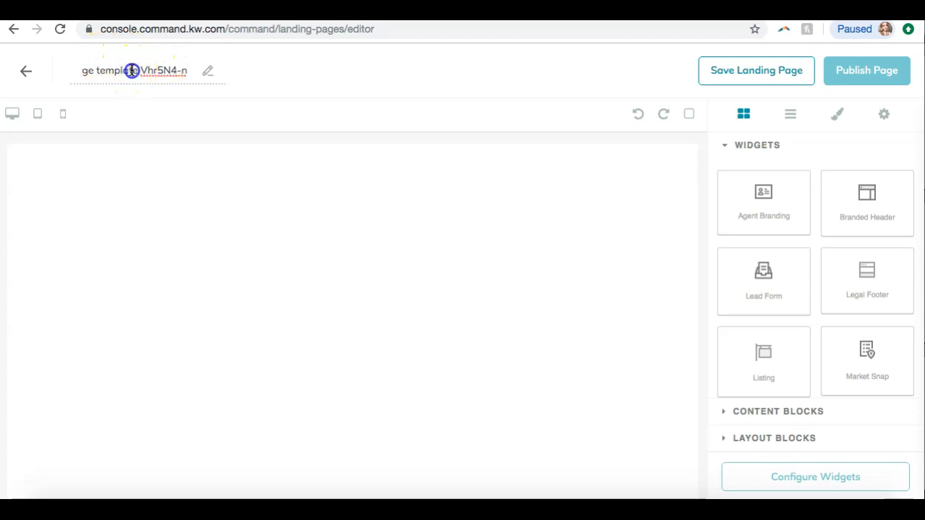
pyautogui.tripleClick(131, 70)
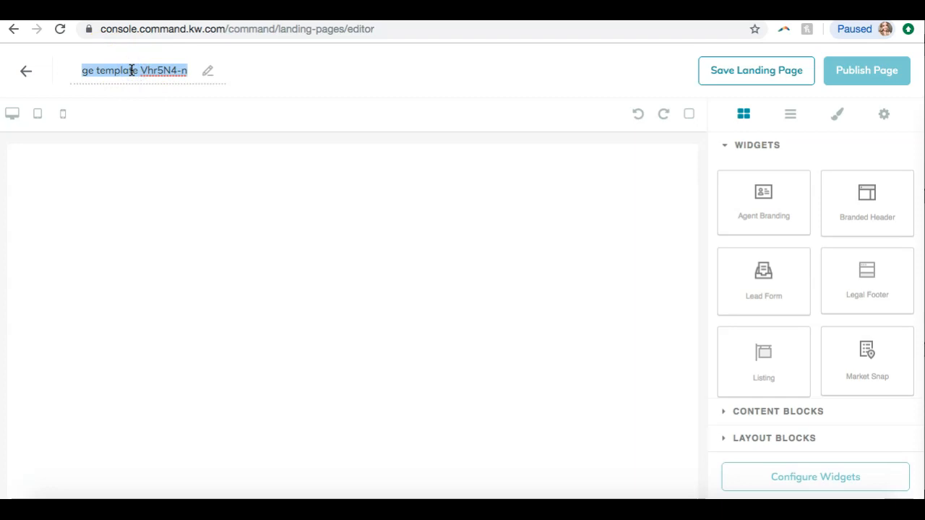
pyautogui.press('BackSpace')
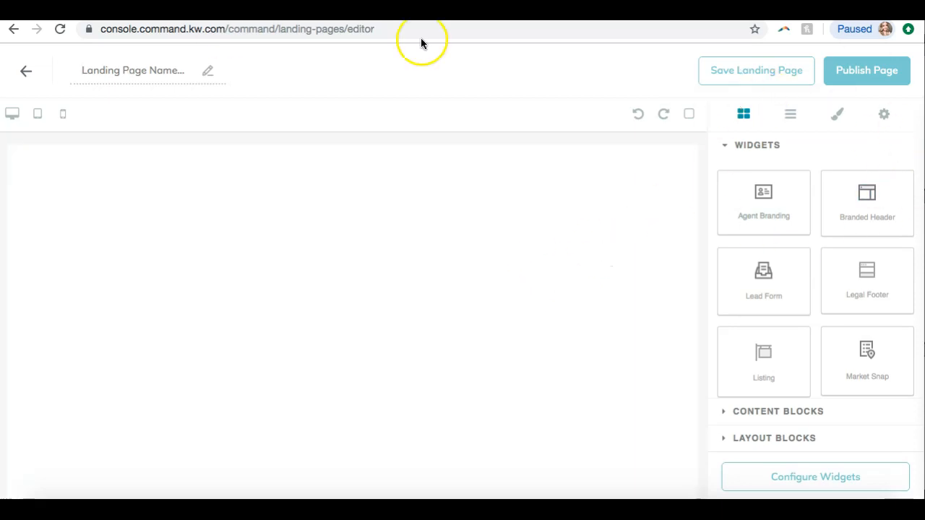
pyautogui.click(127, 68)
pyautogui.write('123 Main Street')
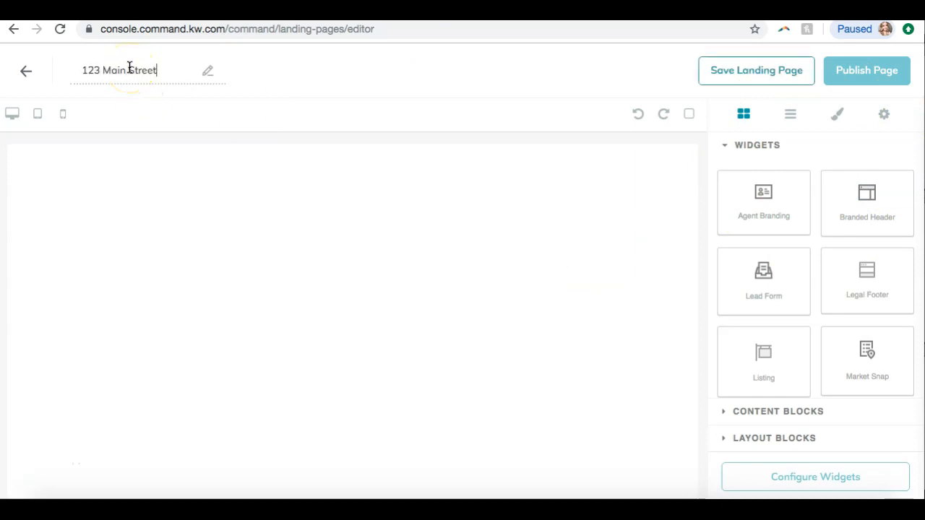
pyautogui.click(342, 68)
# Add a Branded Header widget to the top of the page body
pyautogui.click(846, 205)
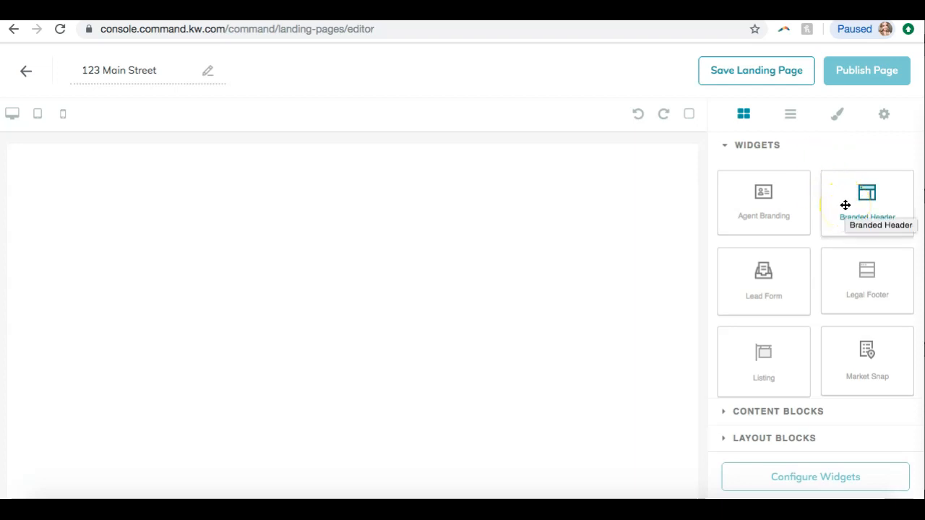
pyautogui.click(846, 206)
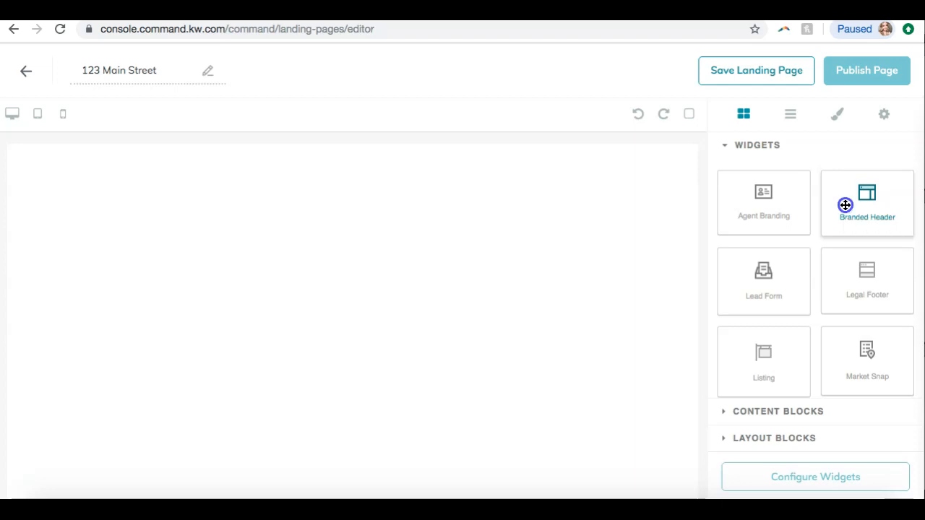
pyautogui.moveTo(846, 205); pyautogui.dragTo(449, 195)
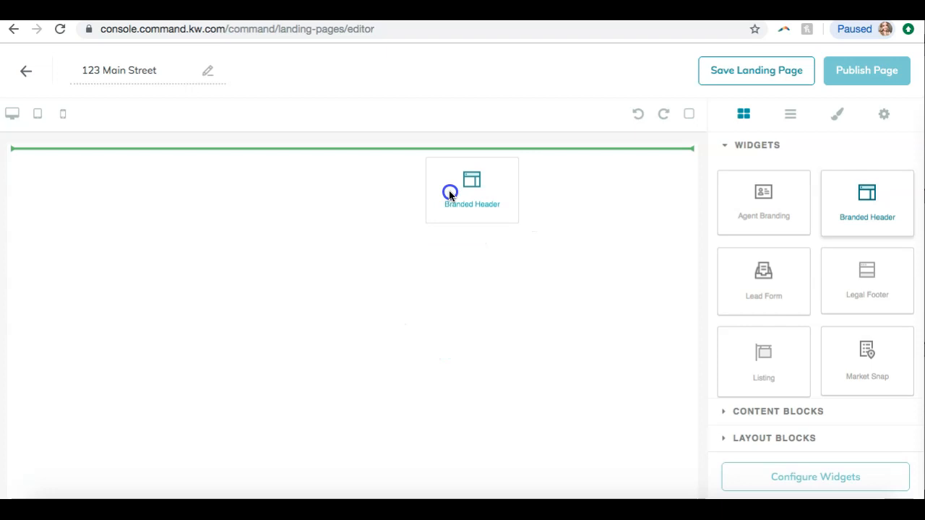
# Add a Listing widget to the page directly below the branded header
pyautogui.moveTo(449, 195); pyautogui.dragTo(449, 194)
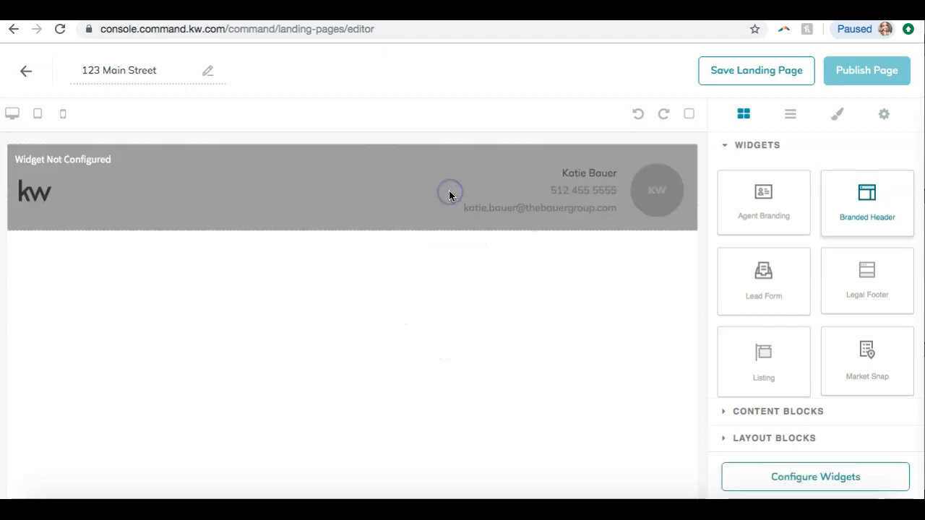
pyautogui.click(537, 377)
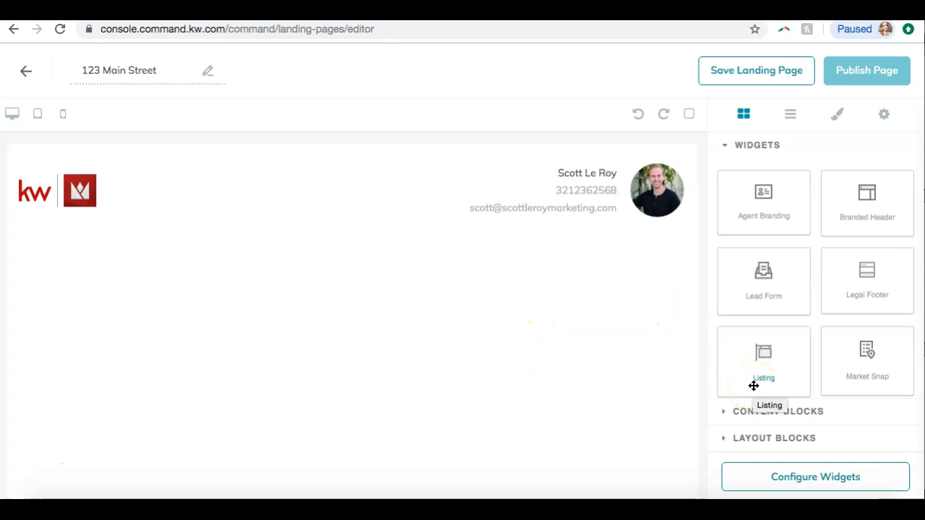
pyautogui.moveTo(766, 363); pyautogui.dragTo(604, 147)
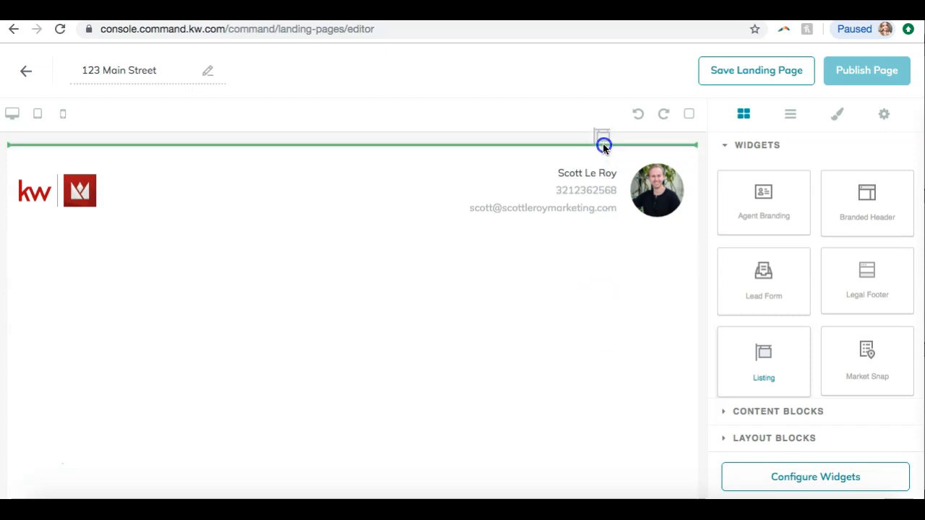
pyautogui.moveTo(601, 151); pyautogui.dragTo(582, 235)
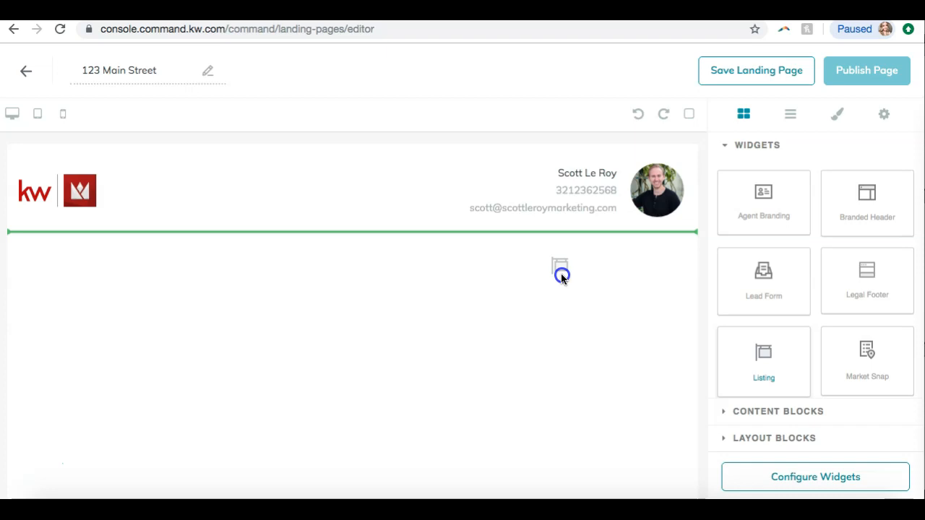
pyautogui.moveTo(562, 276); pyautogui.dragTo(561, 276)
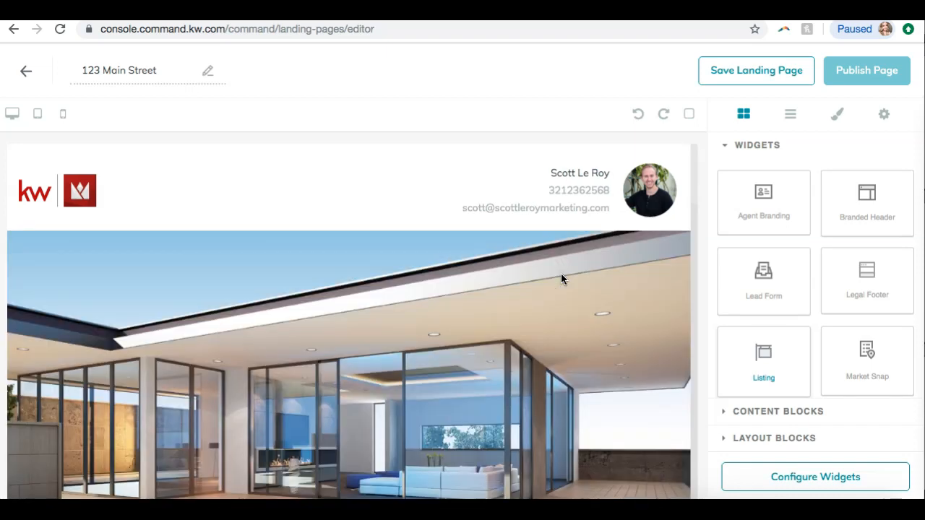
# Scroll through the Listing widget to review its property details, photos and map
pyautogui.scroll(-5, 561, 275)
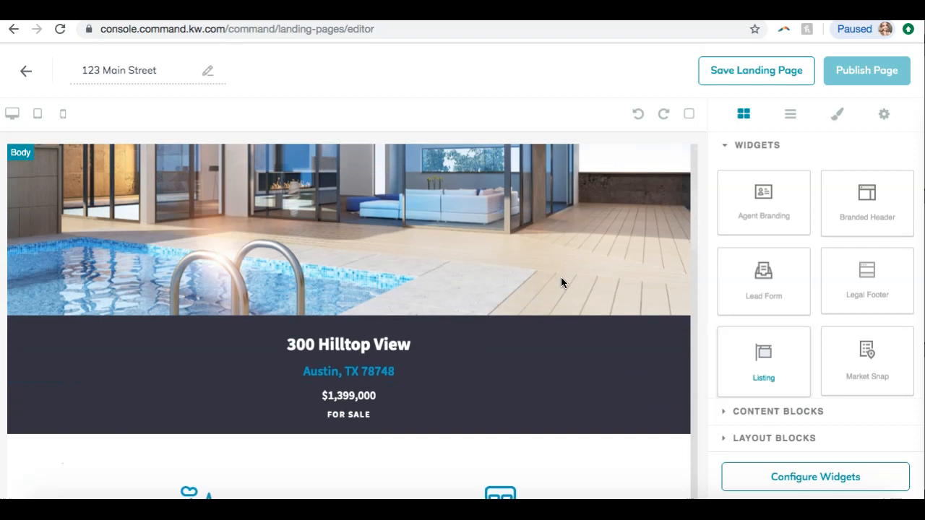
pyautogui.scroll(-2, 562, 283)
pyautogui.scroll(-8, 563, 282)
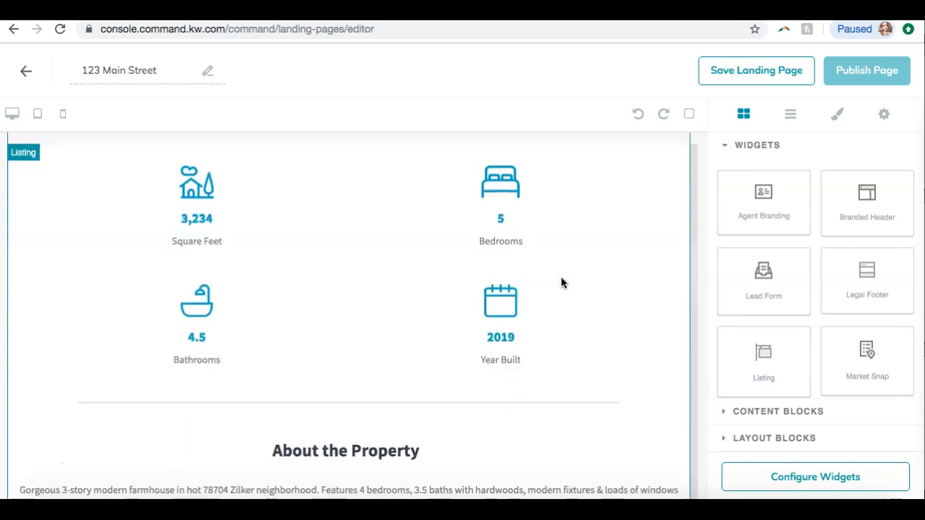
pyautogui.scroll(-7, 562, 282)
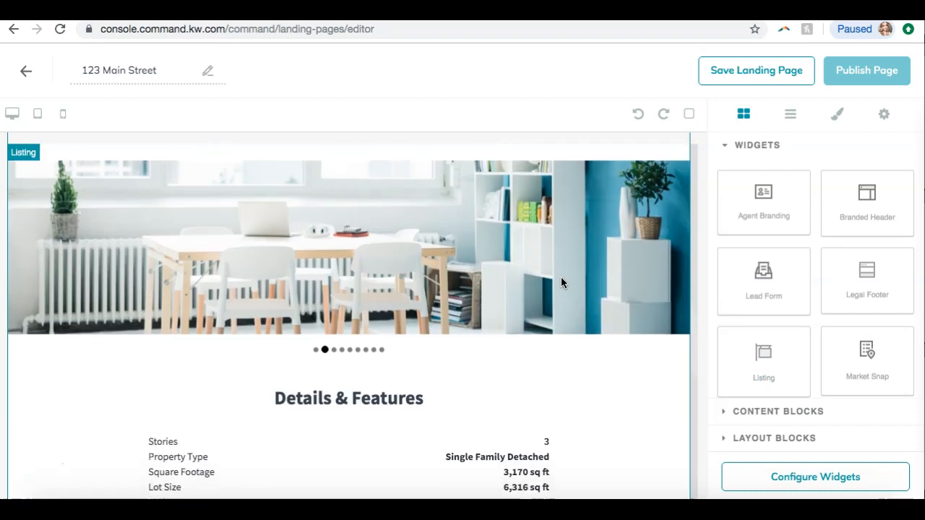
pyautogui.scroll(-1, 562, 283)
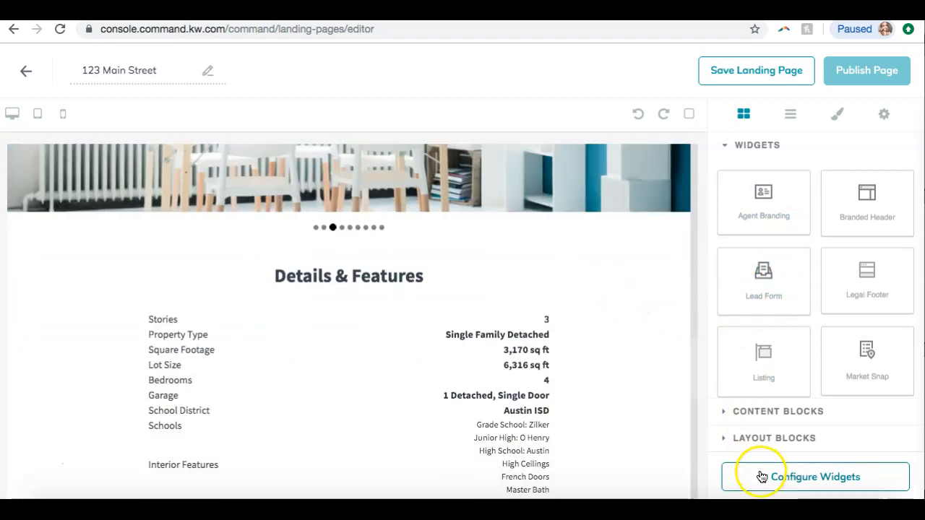
pyautogui.scroll(-4, 556, 386)
pyautogui.scroll(-4, 557, 388)
pyautogui.scroll(8, 557, 388)
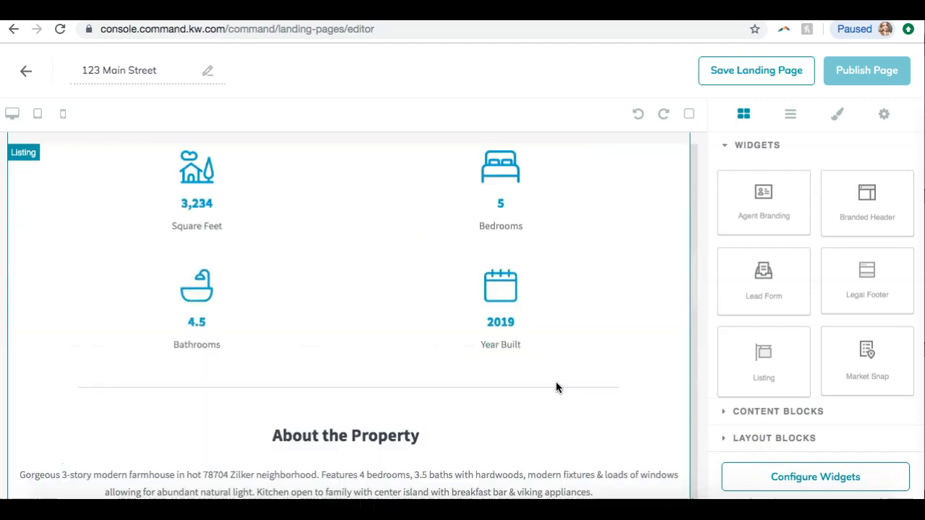
pyautogui.scroll(8, 556, 387)
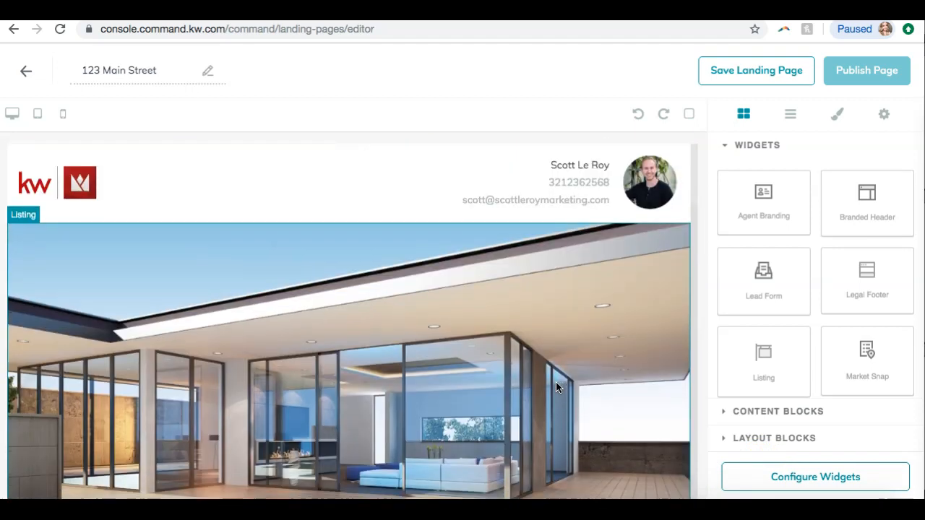
pyautogui.scroll(-5, 556, 388)
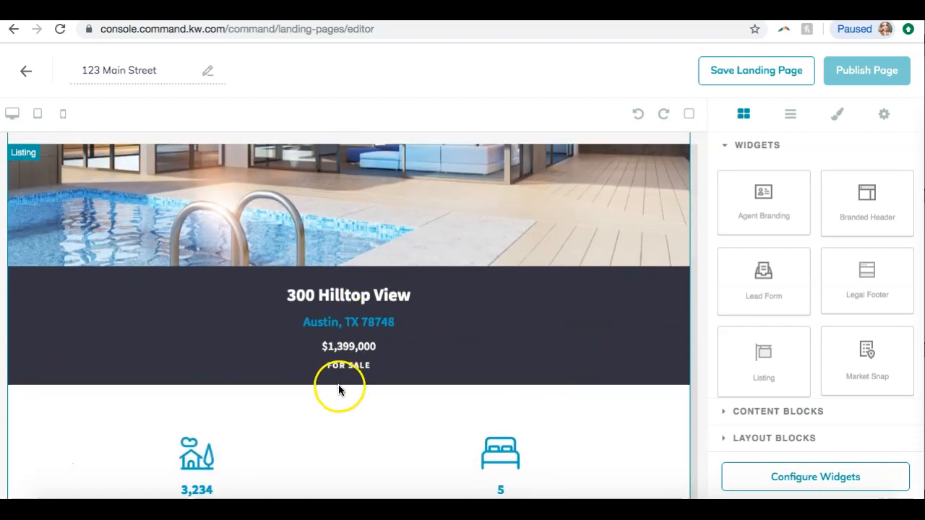
pyautogui.scroll(-3, 340, 346)
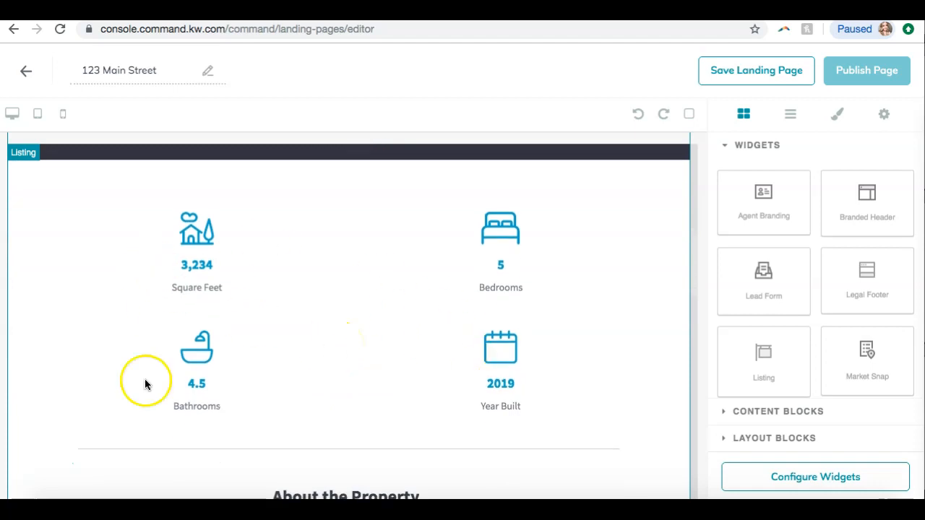
pyautogui.scroll(-4, 393, 311)
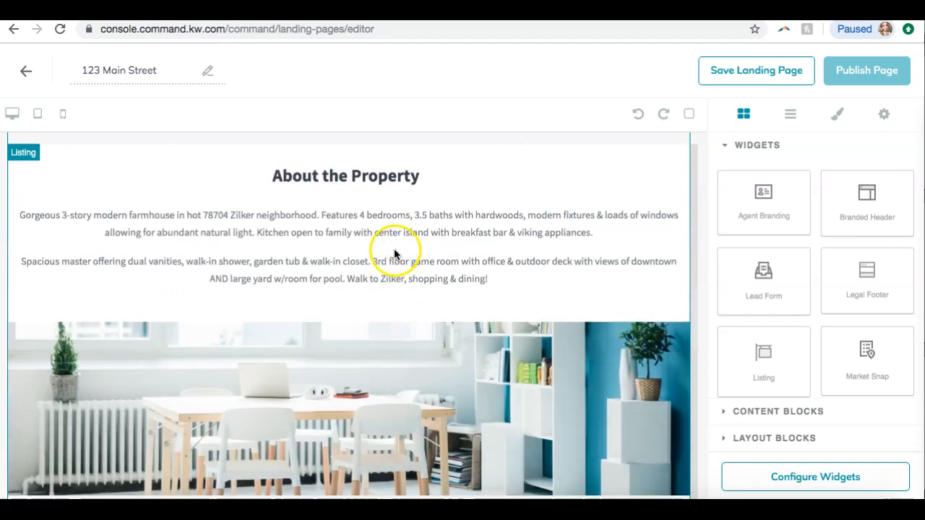
pyautogui.scroll(-5, 394, 253)
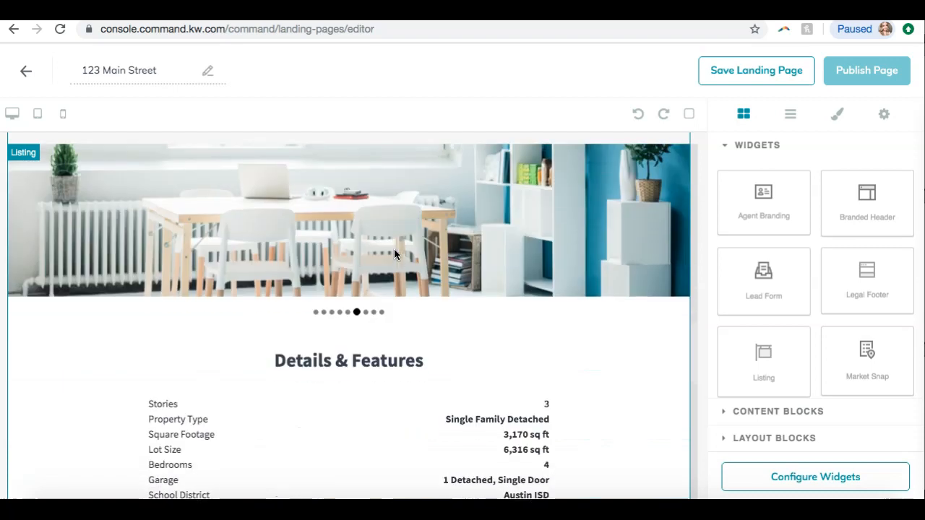
pyautogui.scroll(-5, 394, 249)
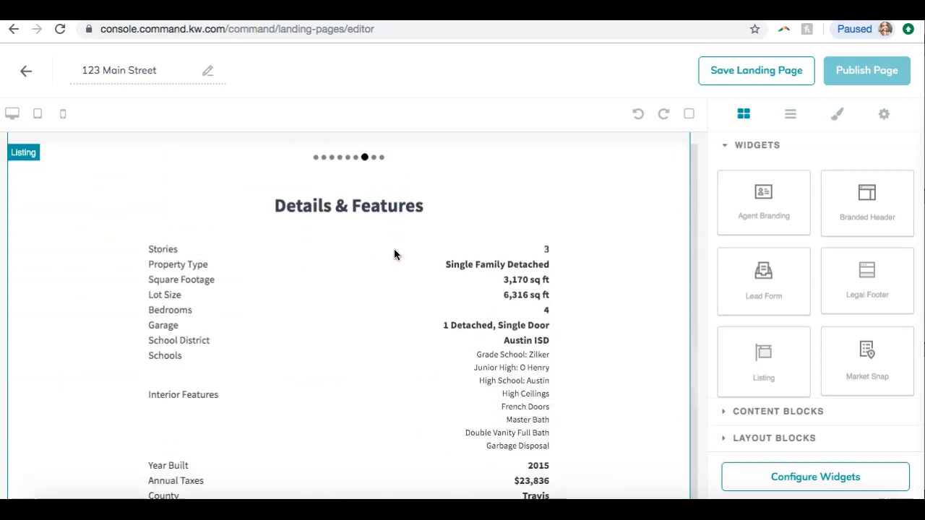
pyautogui.scroll(-5, 394, 250)
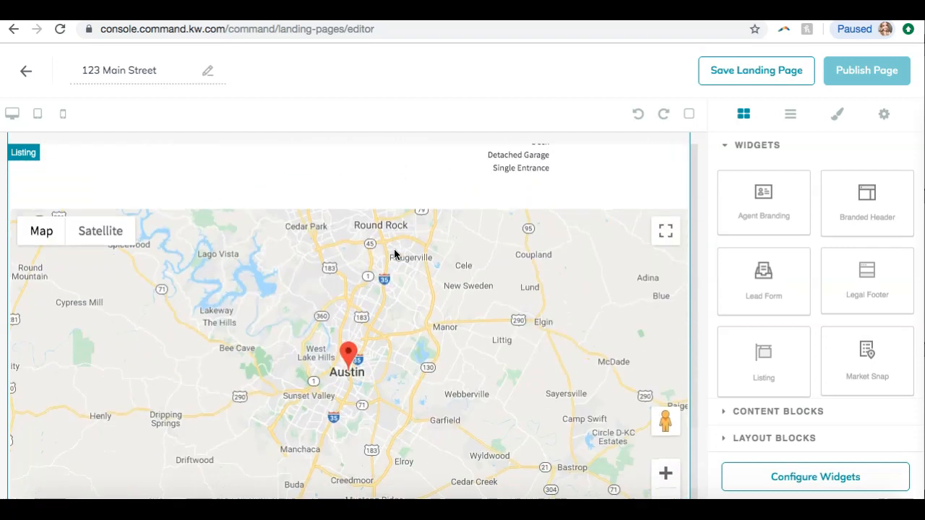
pyautogui.scroll(-1, 394, 254)
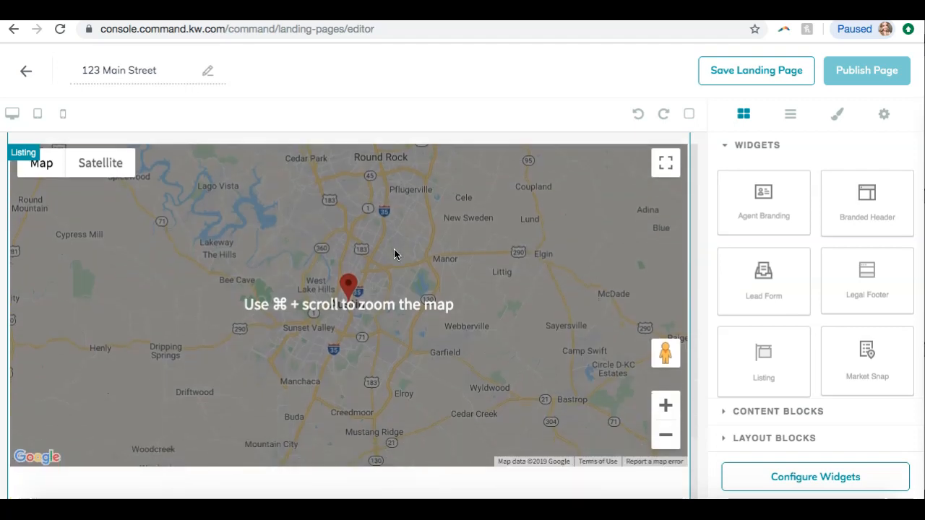
pyautogui.scroll(10, 394, 254)
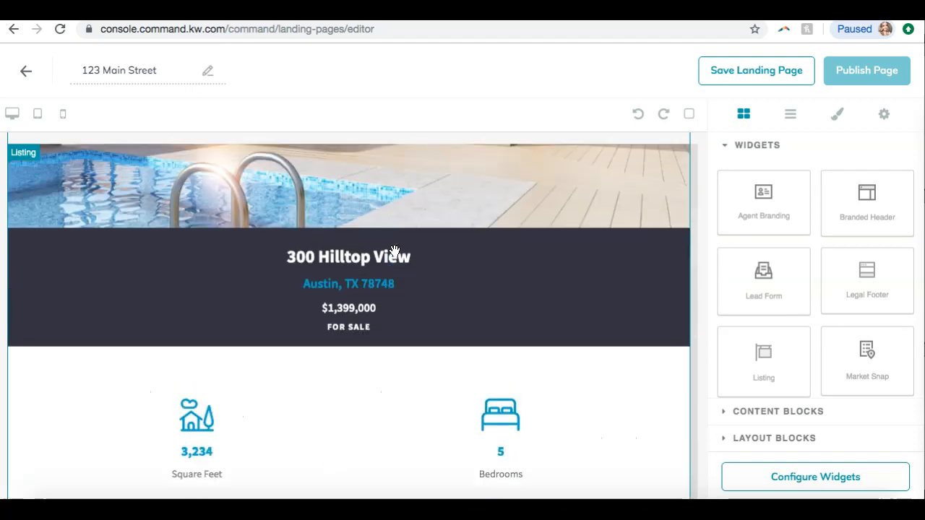
pyautogui.scroll(8, 395, 251)
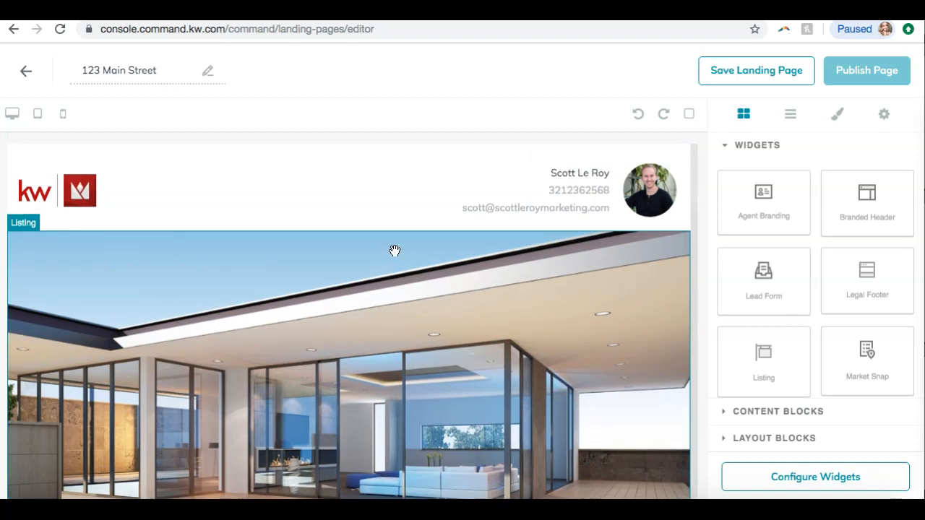
pyautogui.scroll(-15, 459, 231)
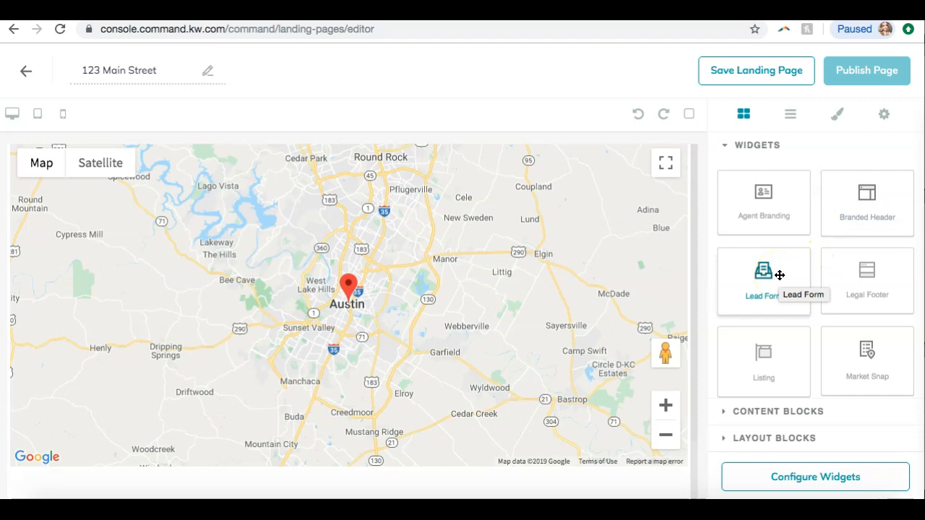
# Add a Lead Form widget below the listing's map
pyautogui.click(754, 288)
pyautogui.moveTo(754, 289); pyautogui.dragTo(625, 489)
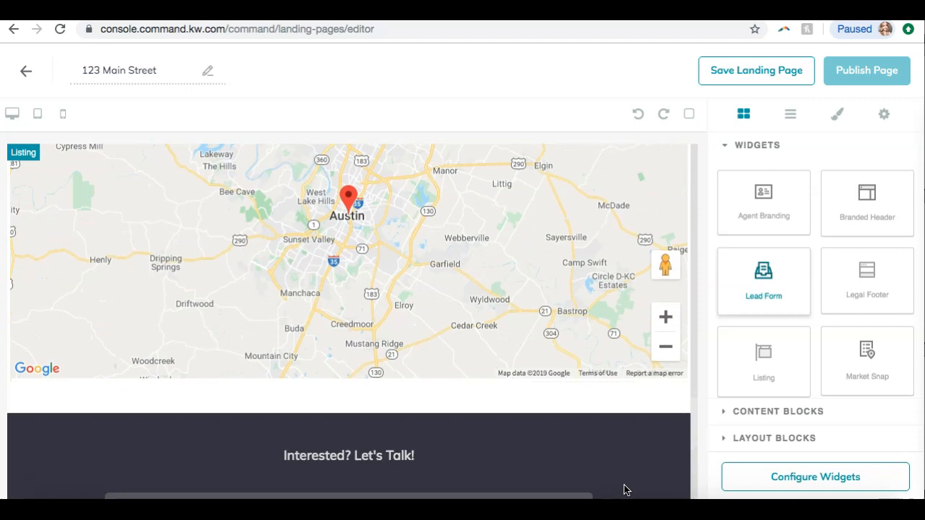
pyautogui.scroll(3, 626, 490)
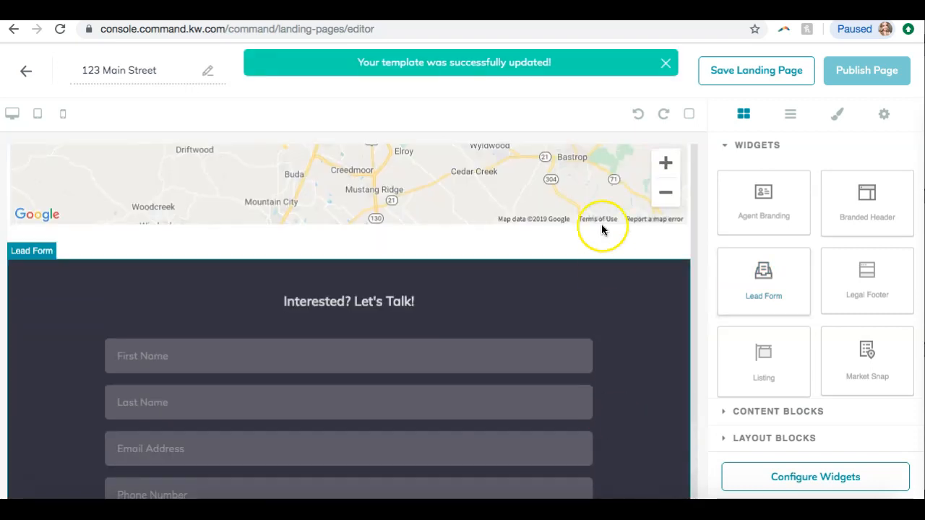
pyautogui.click(569, 246)
pyautogui.scroll(-2, 641, 291)
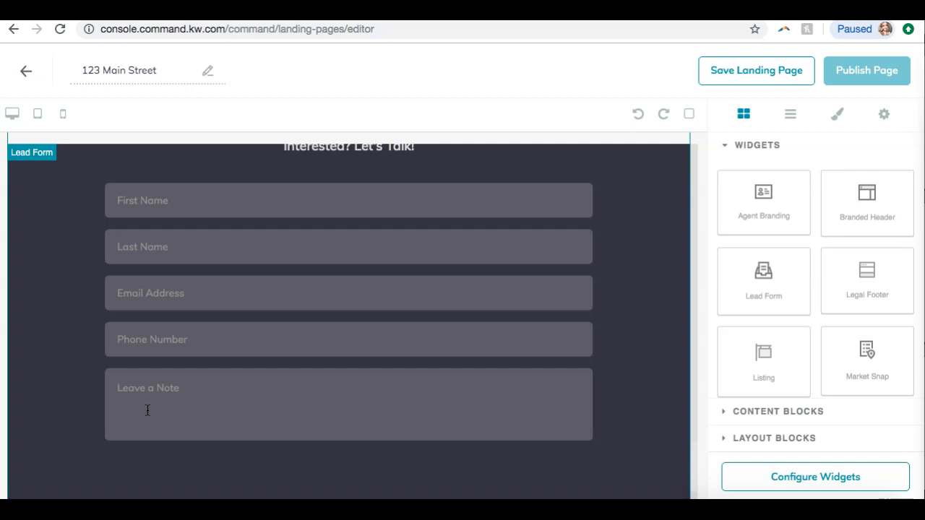
pyautogui.scroll(-2, 299, 320)
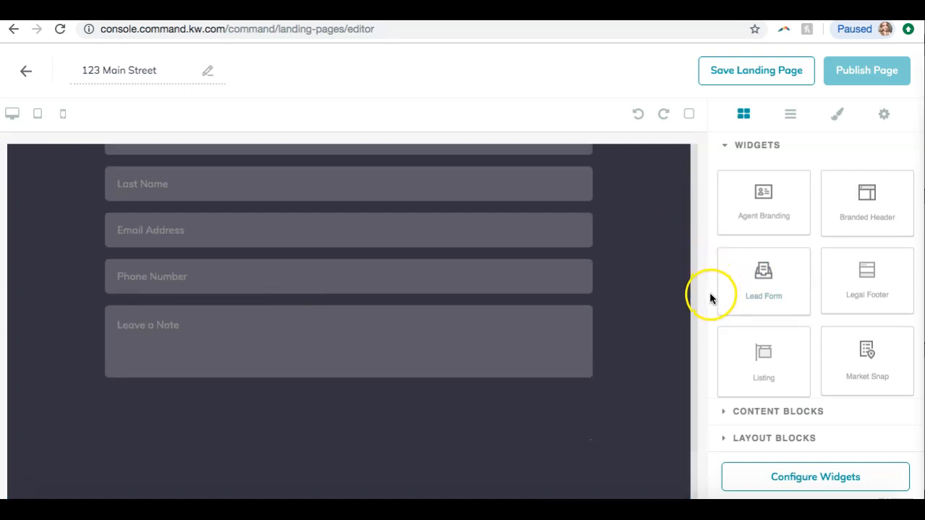
# Add an Agent Branding widget below the lead form
pyautogui.click(782, 204)
pyautogui.moveTo(782, 202); pyautogui.dragTo(660, 479)
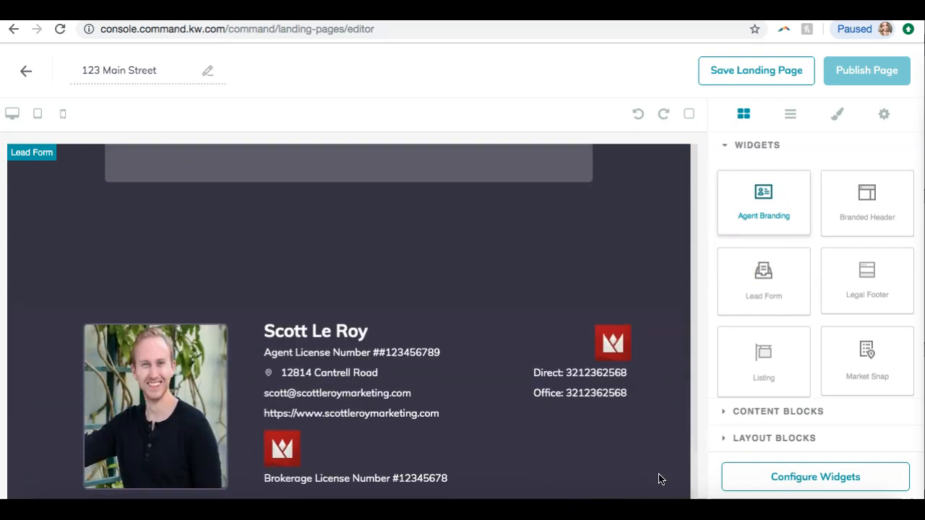
pyautogui.click(440, 394)
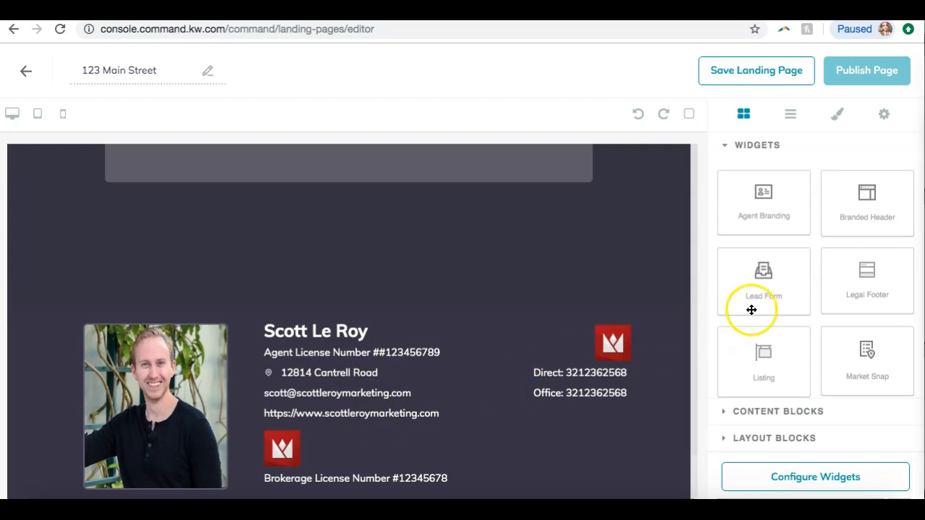
# Add a Legal Footer widget at the bottom of the page below the agent branding
pyautogui.moveTo(867, 286); pyautogui.dragTo(654, 466)
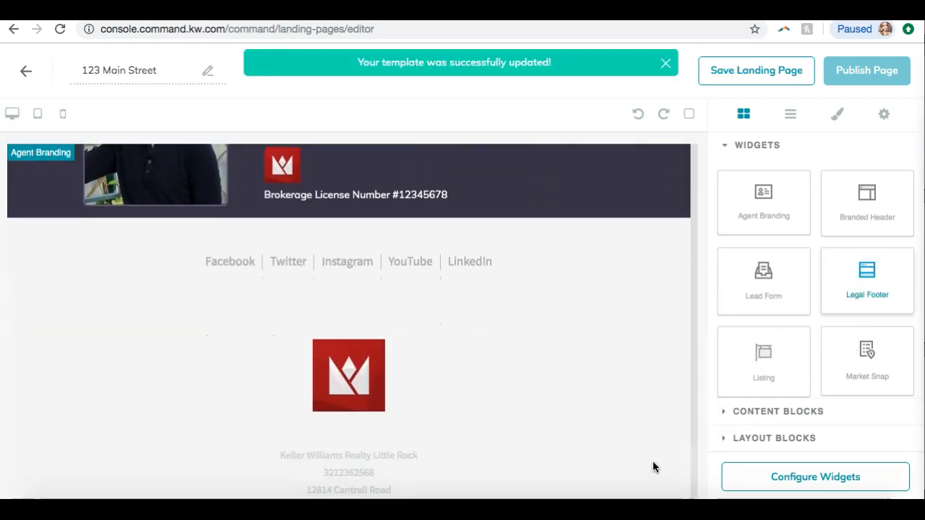
pyautogui.scroll(5, 655, 467)
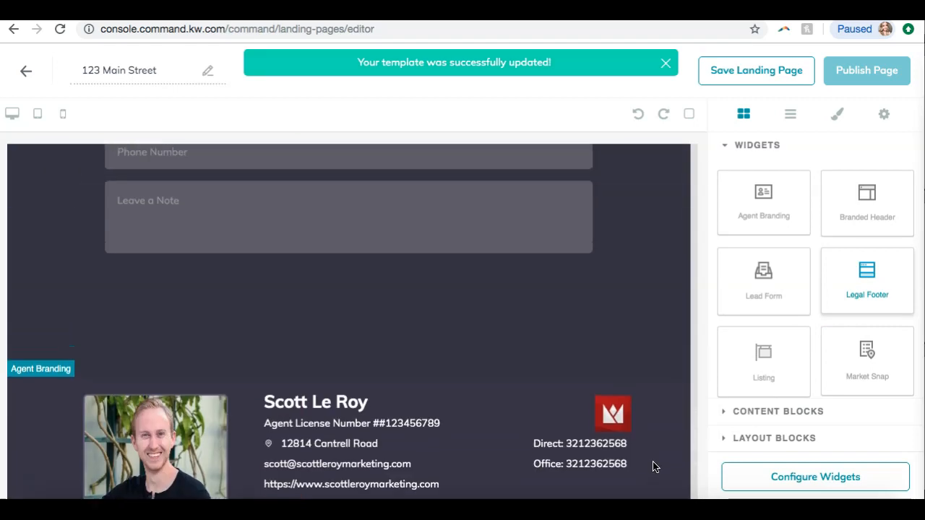
pyautogui.scroll(3, 654, 467)
# Scroll through the bottom of the page to review the Legal Footer widget
pyautogui.scroll(-10, 655, 467)
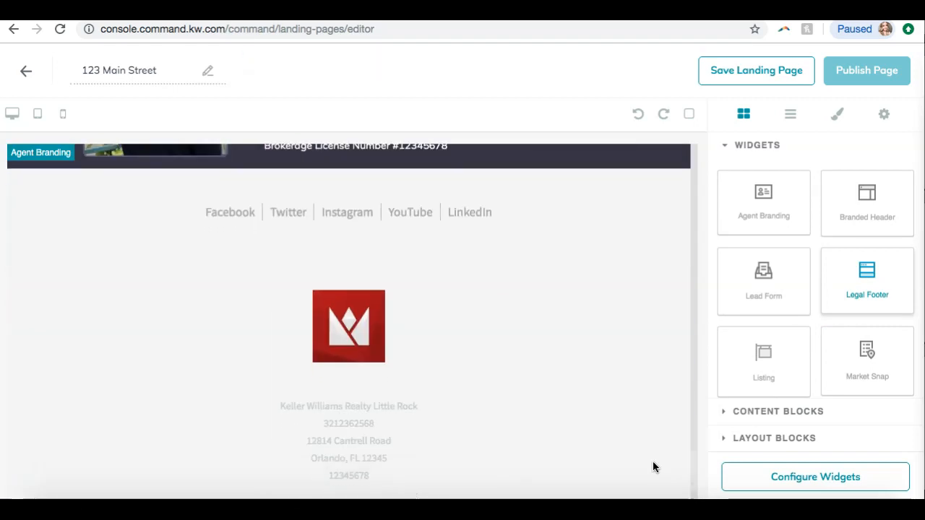
pyautogui.scroll(-1, 568, 313)
pyautogui.scroll(-2, 595, 273)
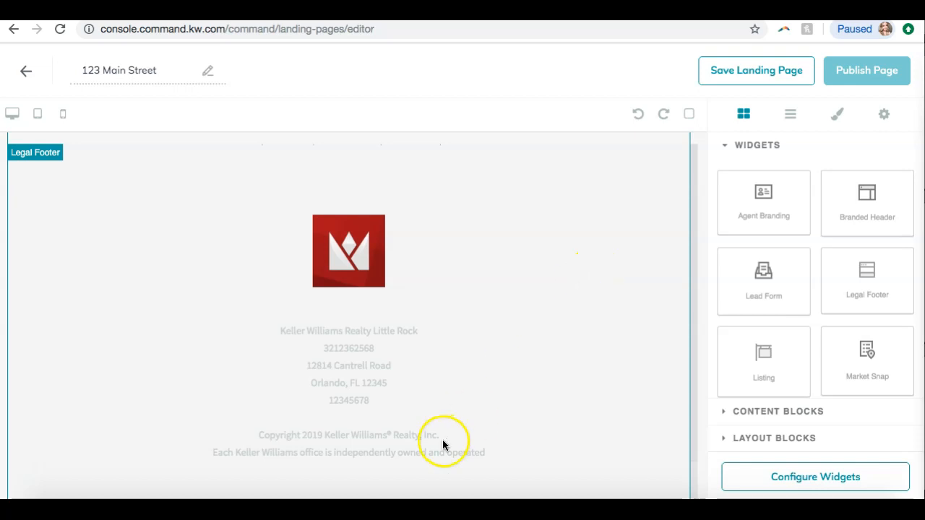
pyautogui.scroll(2, 587, 208)
pyautogui.scroll(-2, 587, 207)
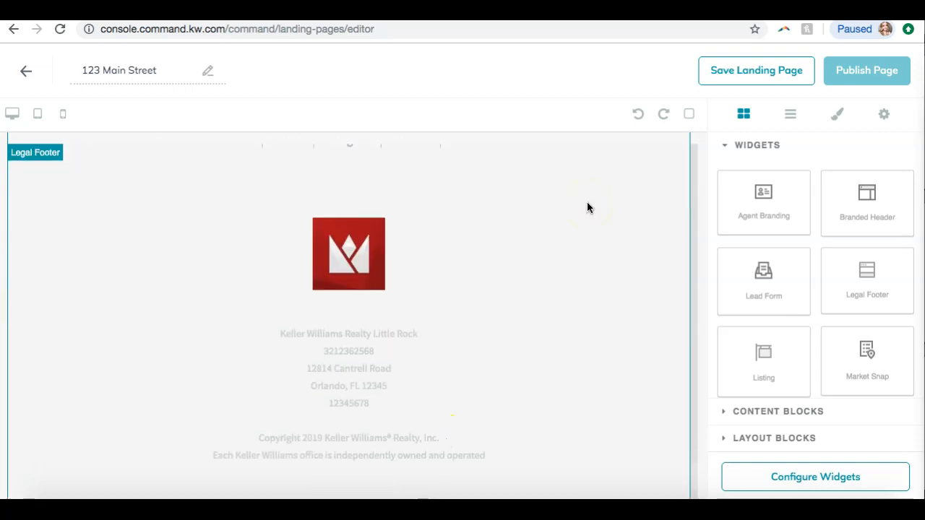
pyautogui.scroll(2, 587, 208)
pyautogui.click(517, 380)
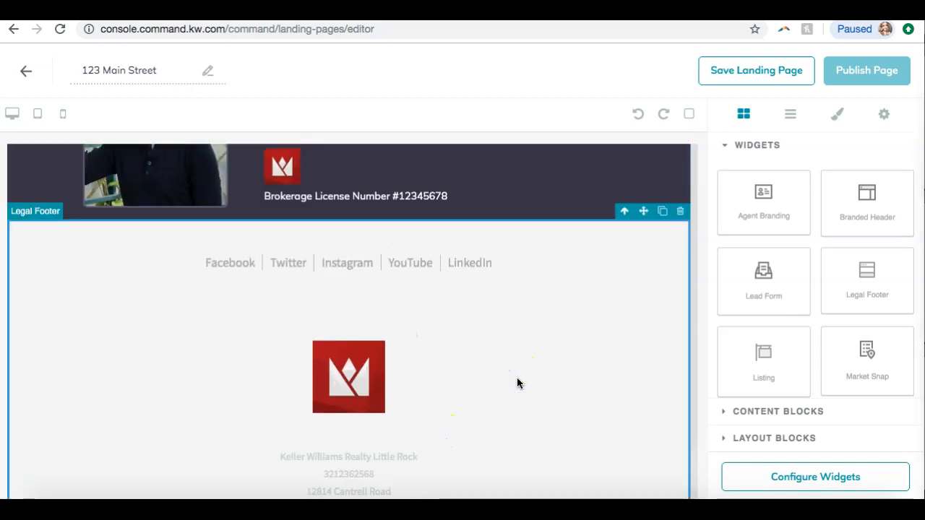
pyautogui.scroll(-1, 517, 383)
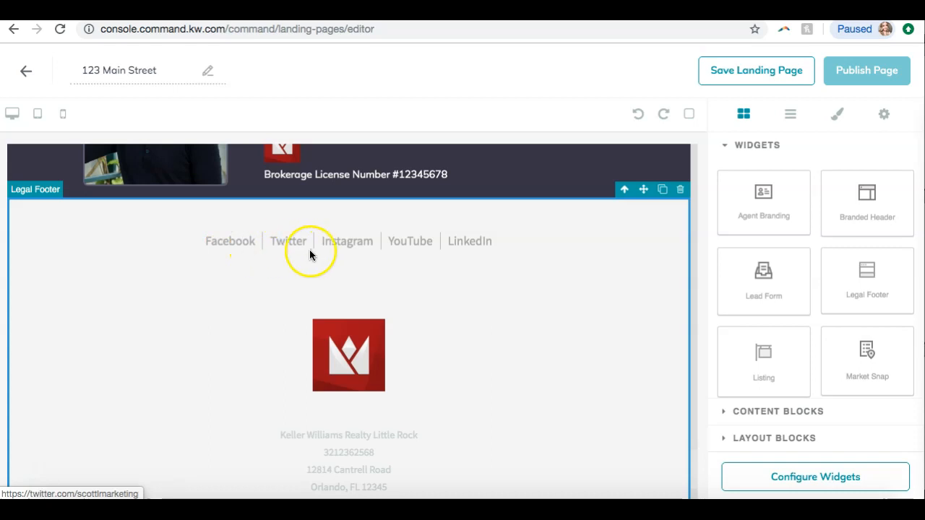
pyautogui.scroll(-3, 518, 248)
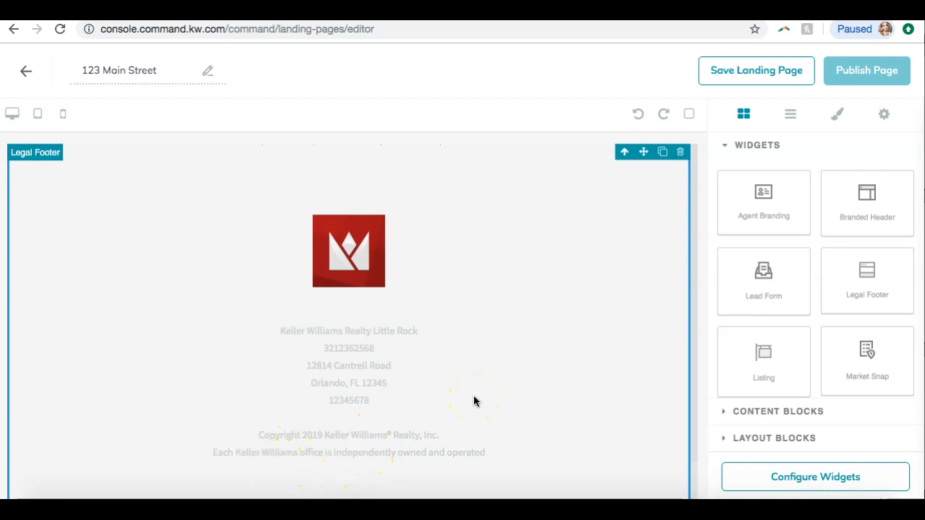
# Add a Text content block between the listing's map and the lead form
pyautogui.scroll(10, 474, 398)
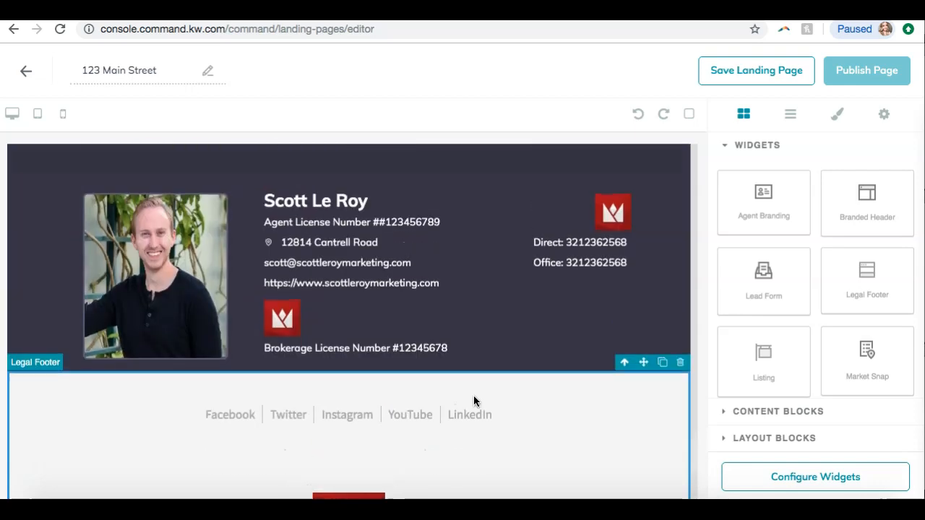
pyautogui.scroll(10, 474, 398)
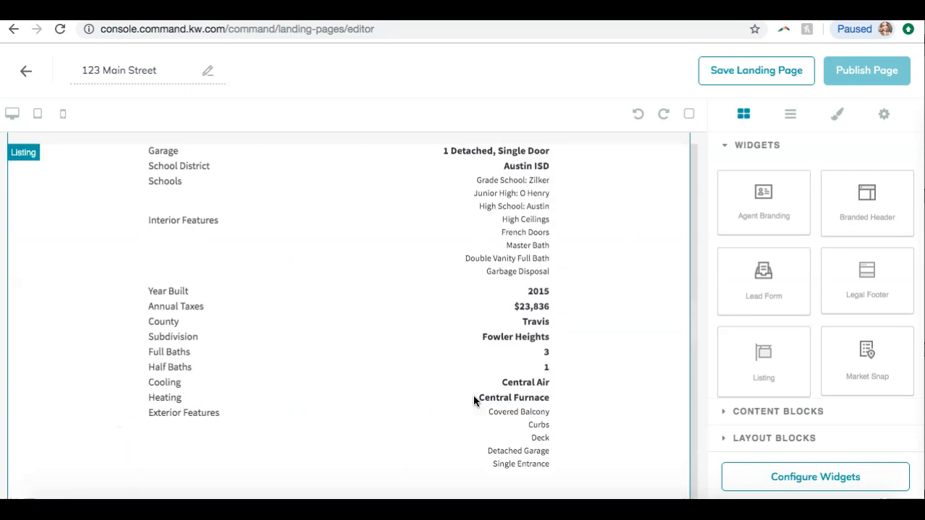
pyautogui.scroll(6, 612, 298)
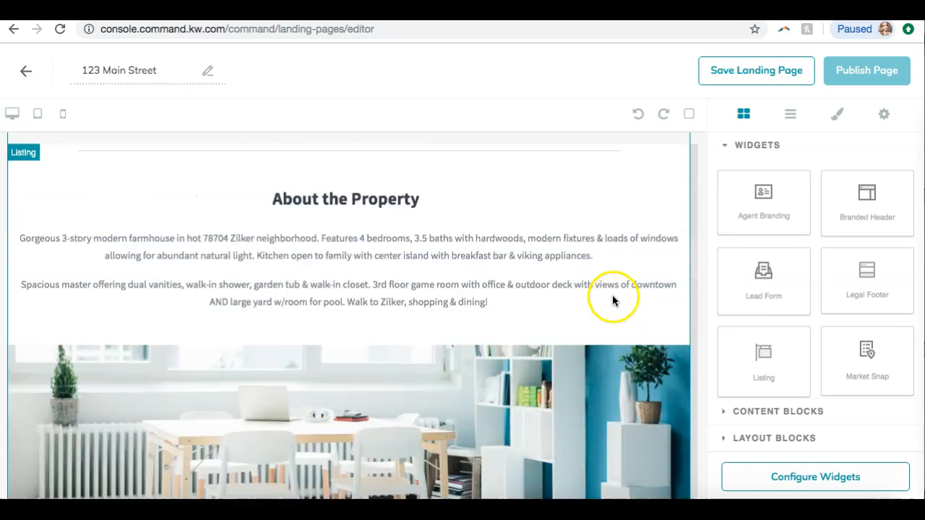
pyautogui.scroll(-3, 814, 190)
pyautogui.scroll(5, 568, 285)
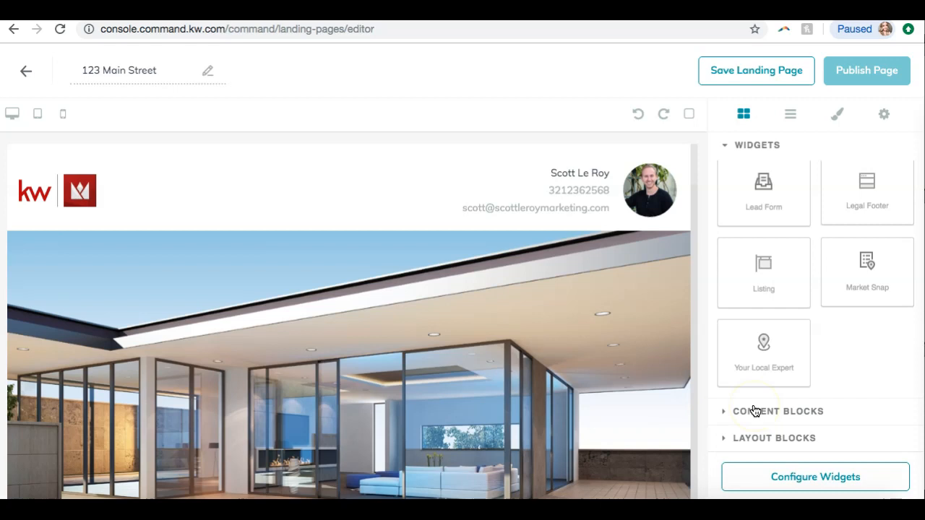
pyautogui.click(754, 411)
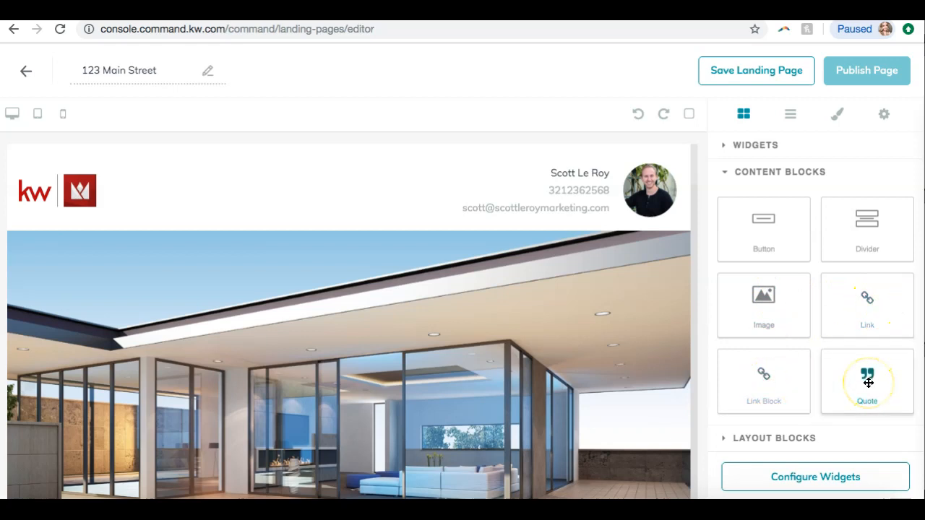
pyautogui.scroll(-2, 828, 321)
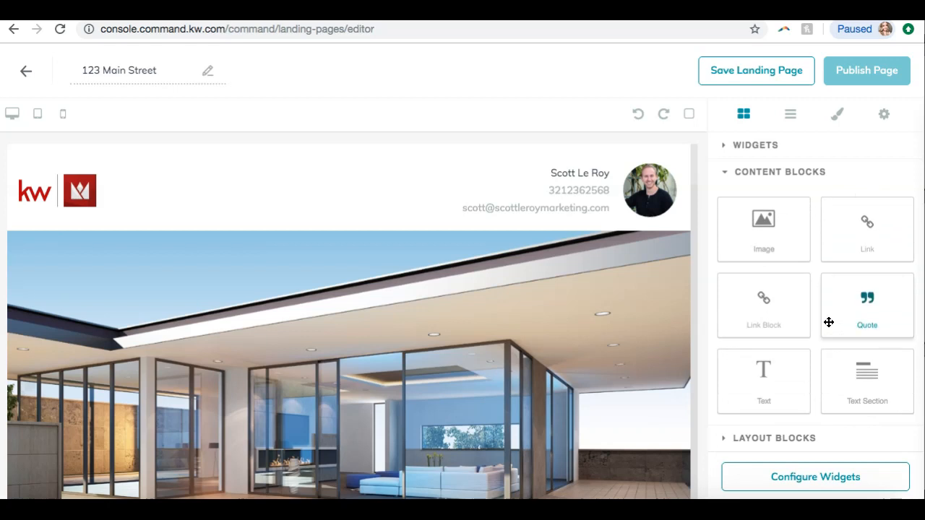
pyautogui.scroll(-3, 687, 361)
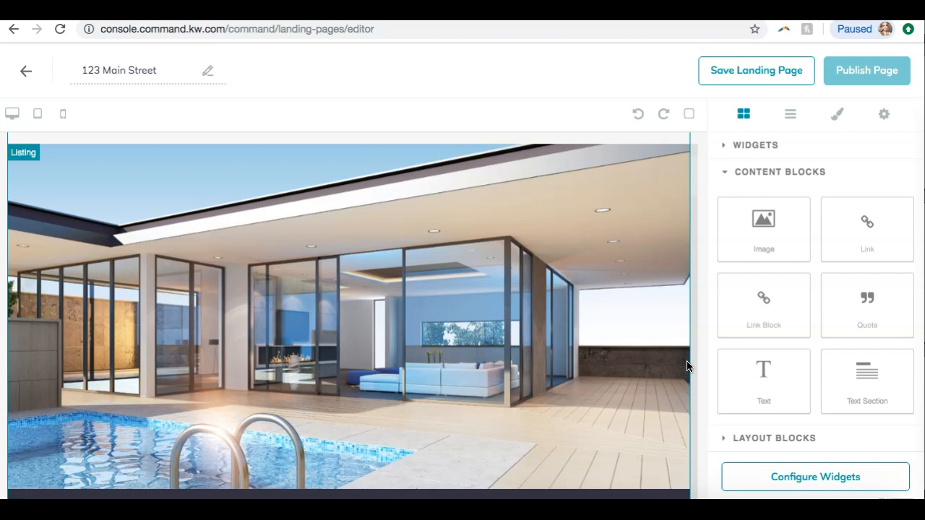
pyautogui.scroll(-5, 646, 343)
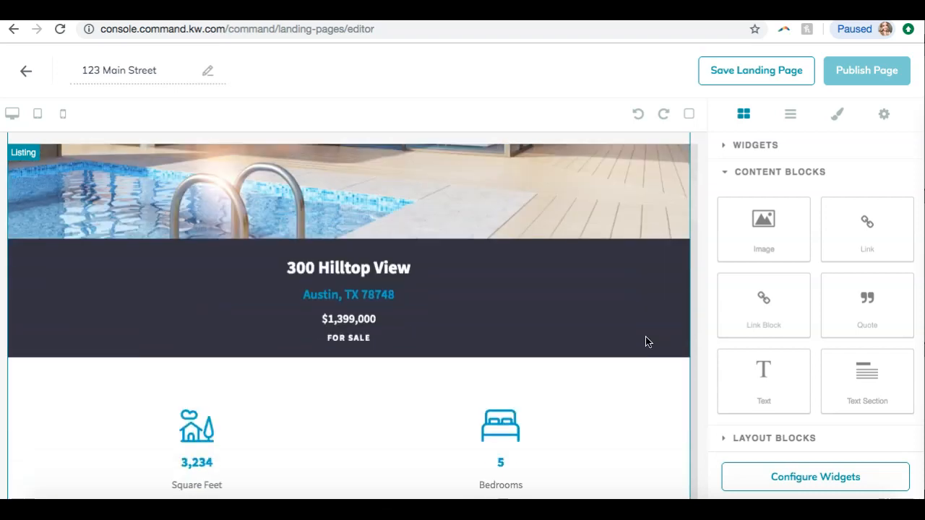
pyautogui.scroll(6, 646, 343)
pyautogui.scroll(-15, 645, 337)
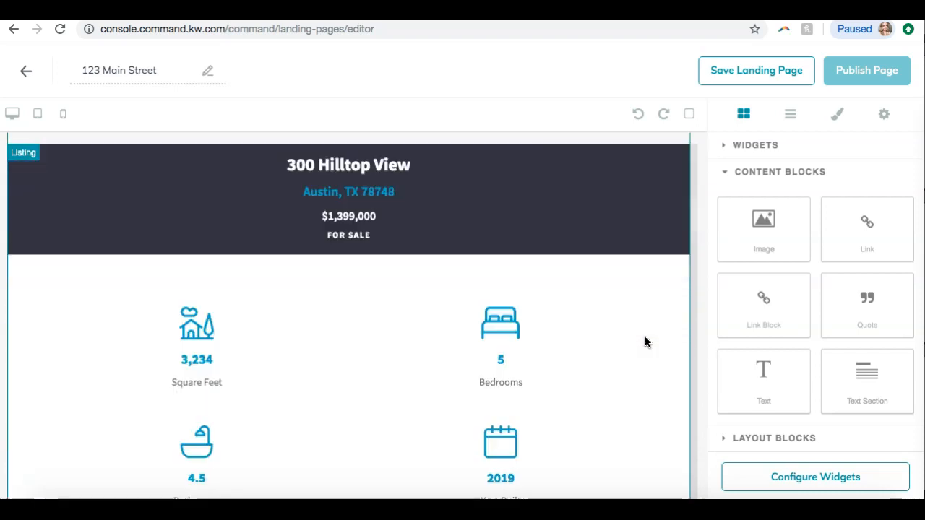
pyautogui.scroll(-10, 645, 342)
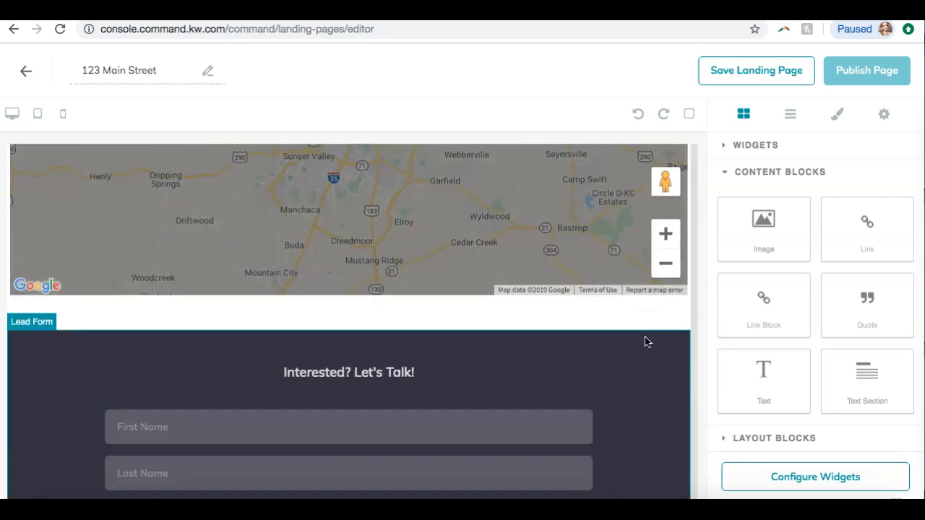
pyautogui.click(368, 315)
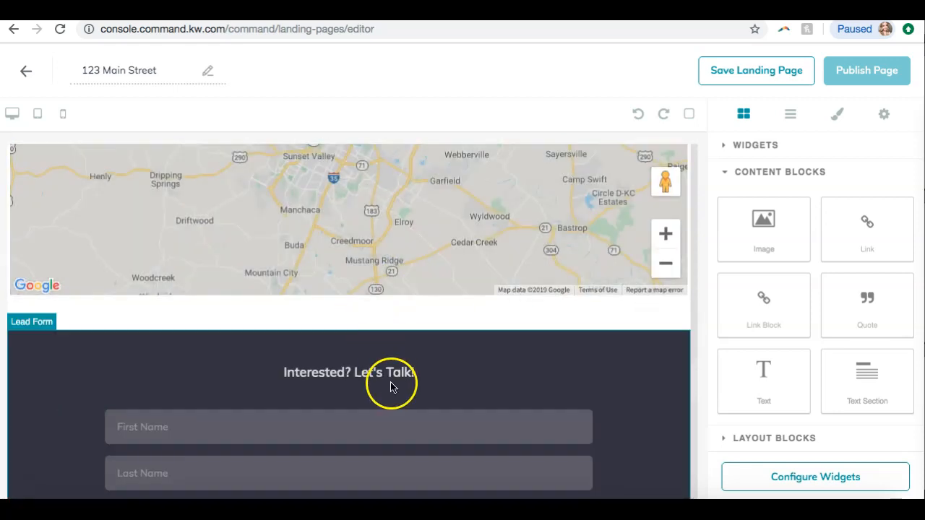
pyautogui.moveTo(764, 383); pyautogui.dragTo(658, 330)
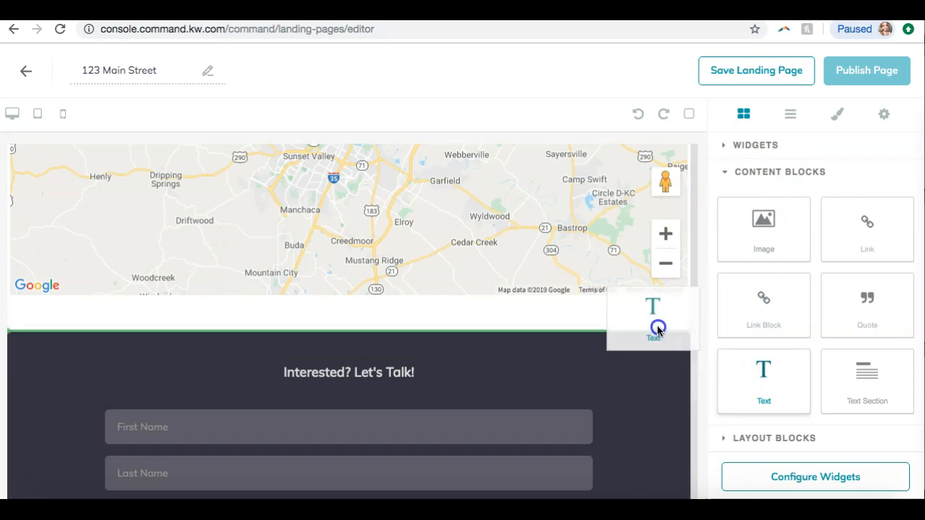
pyautogui.moveTo(658, 330); pyautogui.dragTo(658, 330)
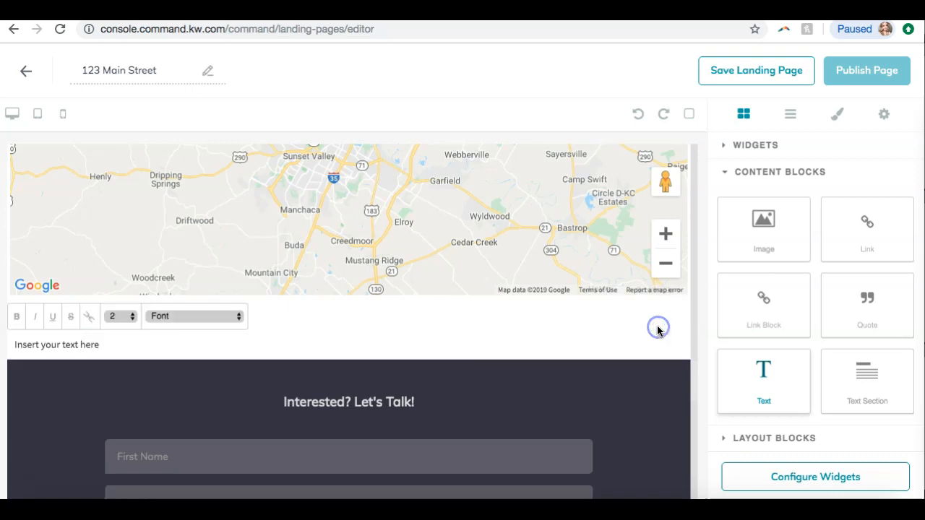
# Select the words "your text here" in the text block and set their font to Arial Black
pyautogui.click(283, 349)
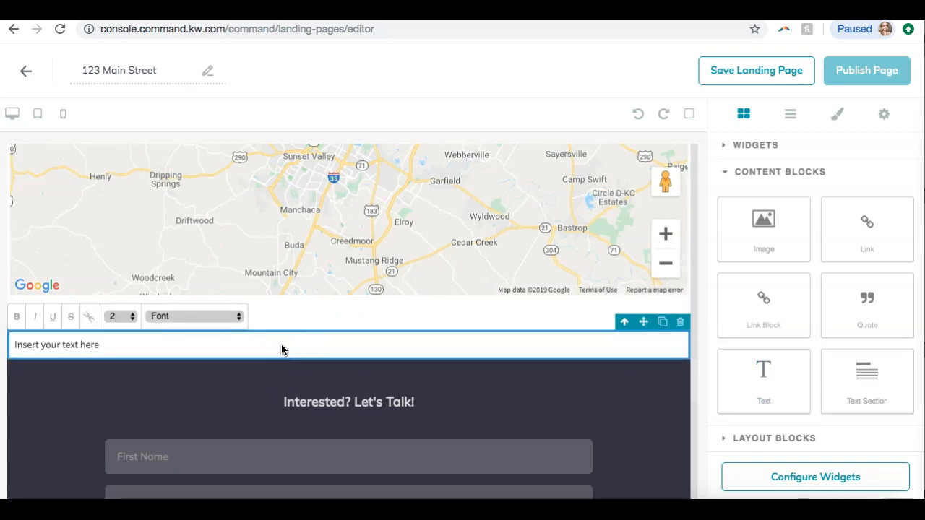
pyautogui.click(136, 343)
pyautogui.click(62, 345)
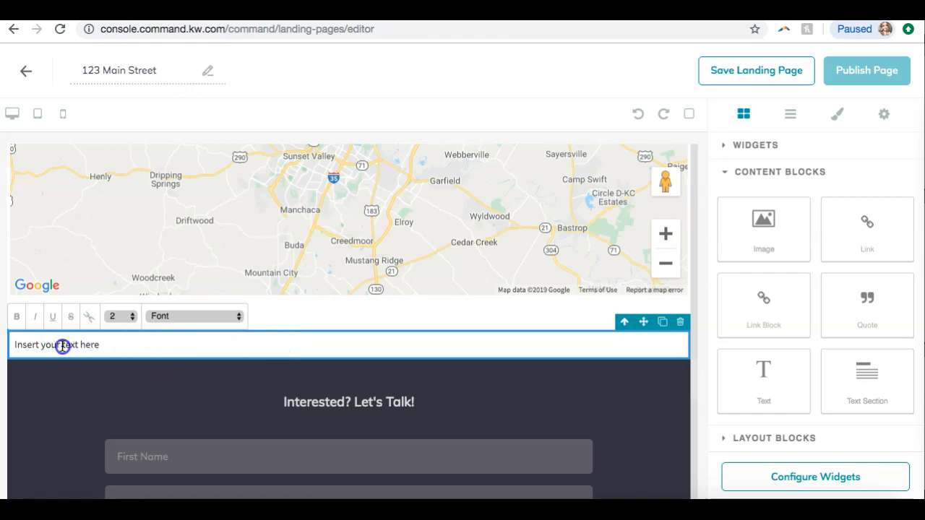
pyautogui.click(116, 349)
pyautogui.moveTo(94, 343); pyautogui.dragTo(31, 341)
pyautogui.moveTo(91, 344); pyautogui.dragTo(40, 343)
pyautogui.click(96, 343)
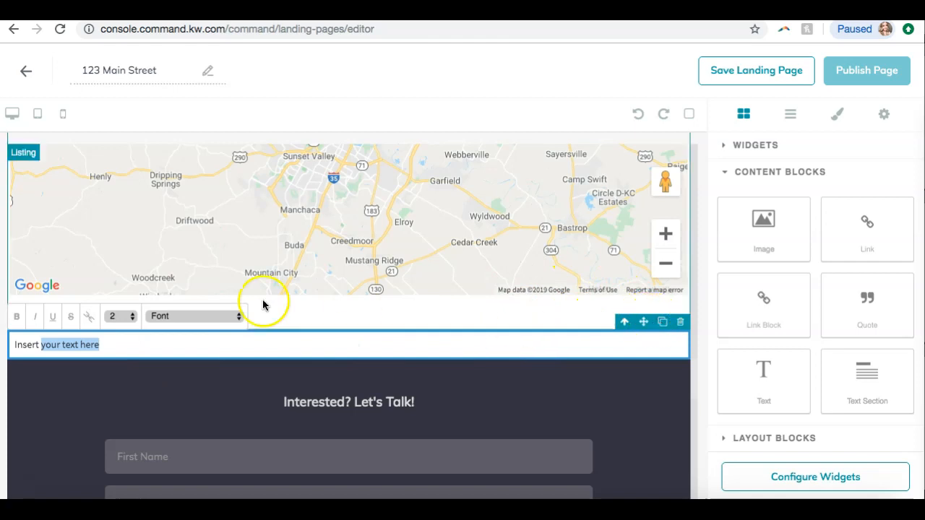
pyautogui.click(196, 316)
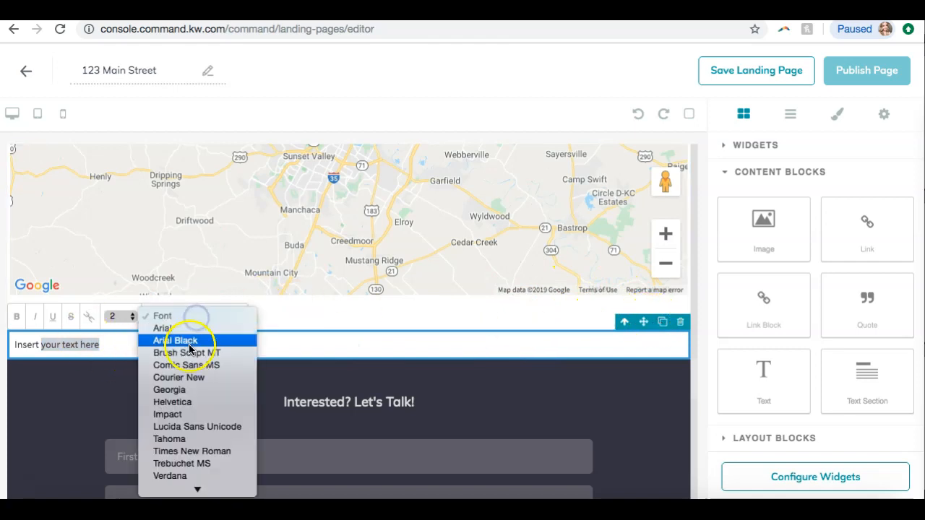
pyautogui.click(189, 343)
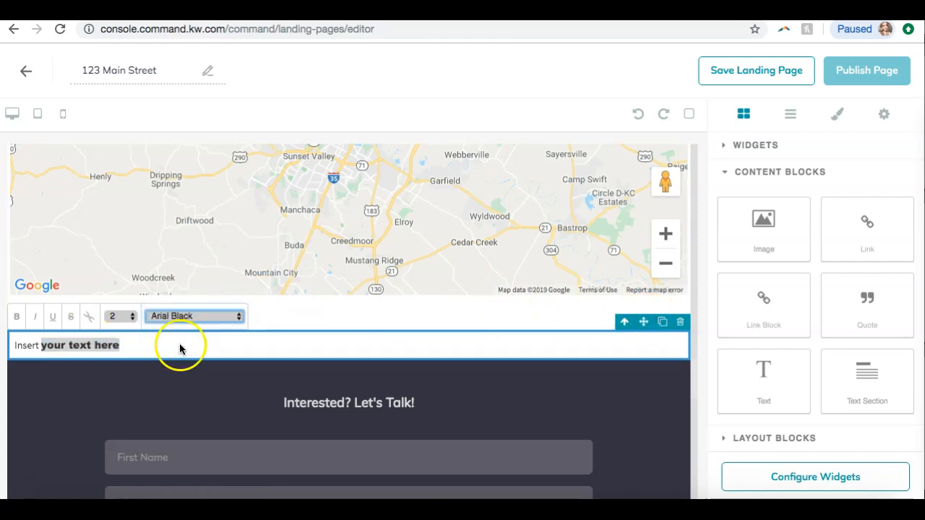
# Try to replace the text block's placeholder text, entering "In"
pyautogui.tripleClick(114, 345)
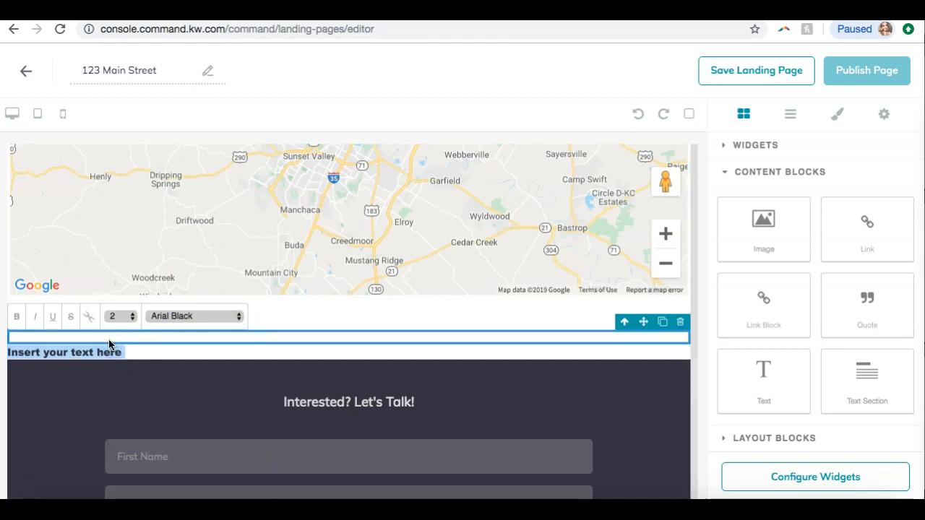
pyautogui.click(110, 341)
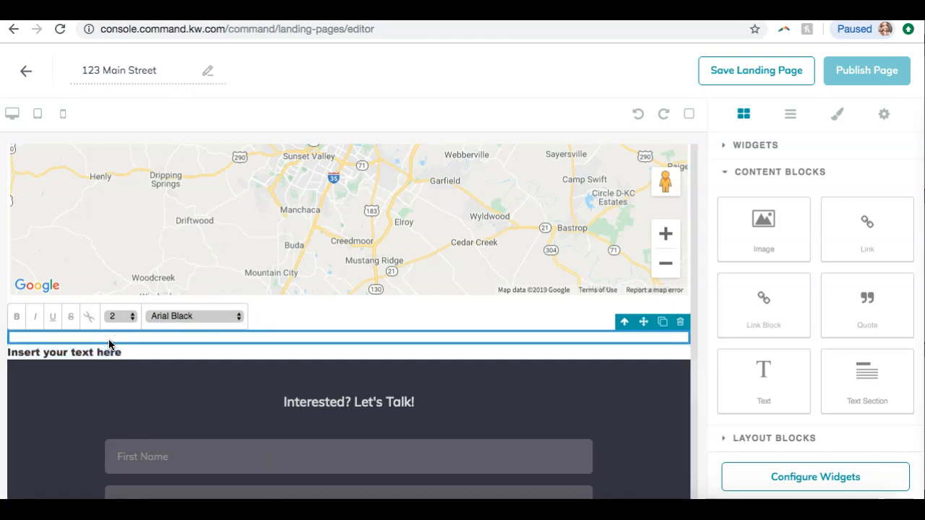
pyautogui.click(120, 353)
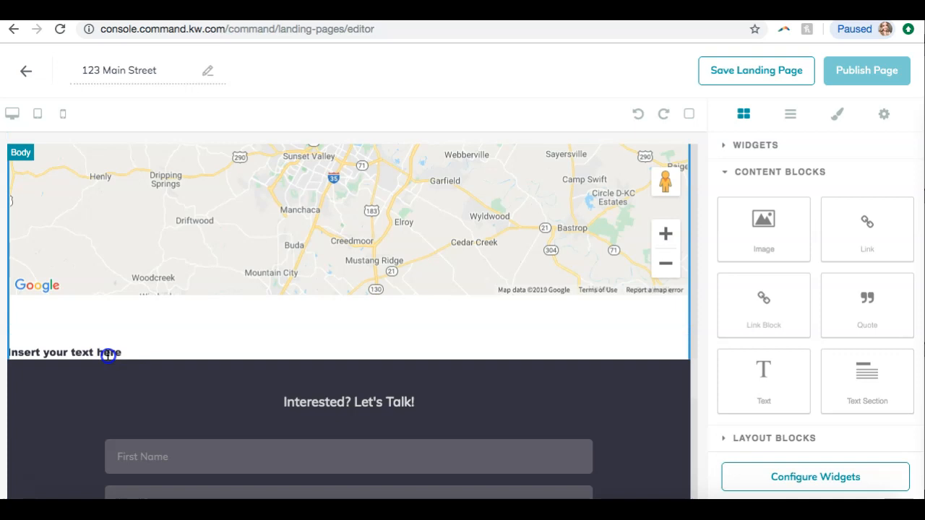
pyautogui.tripleClick(107, 355)
pyautogui.click(98, 302)
pyautogui.click(81, 344)
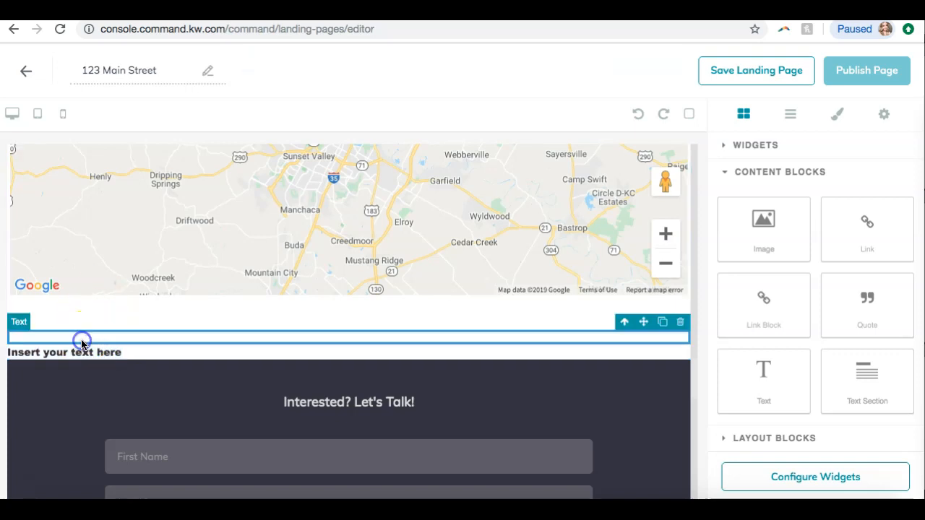
pyautogui.click(79, 355)
pyautogui.tripleClick(78, 352)
pyautogui.click(72, 332)
pyautogui.click(71, 334)
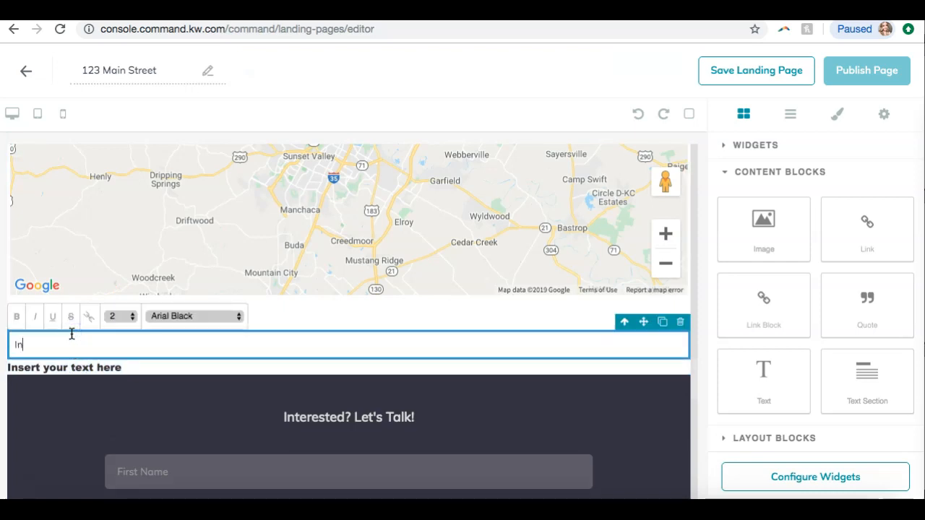
pyautogui.write('In')
# Delete the text block containing "In"
pyautogui.click(103, 367)
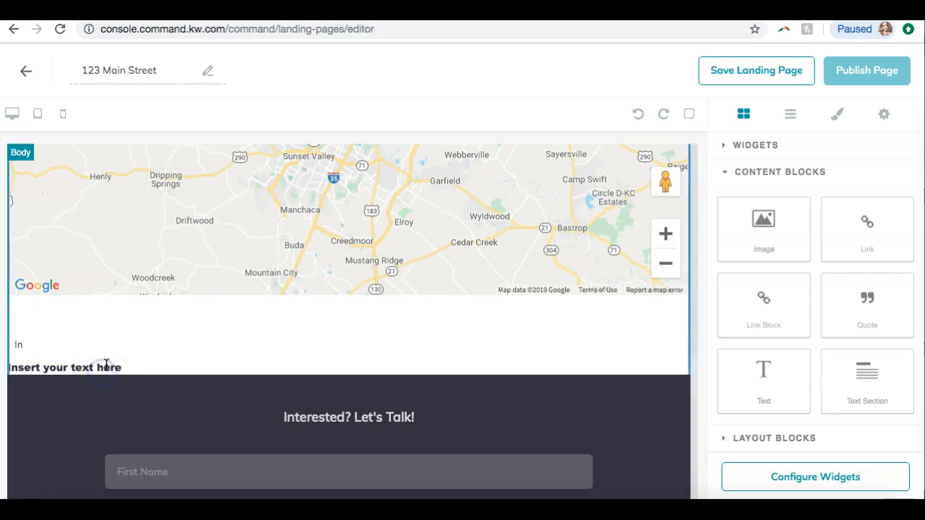
pyautogui.click(71, 371)
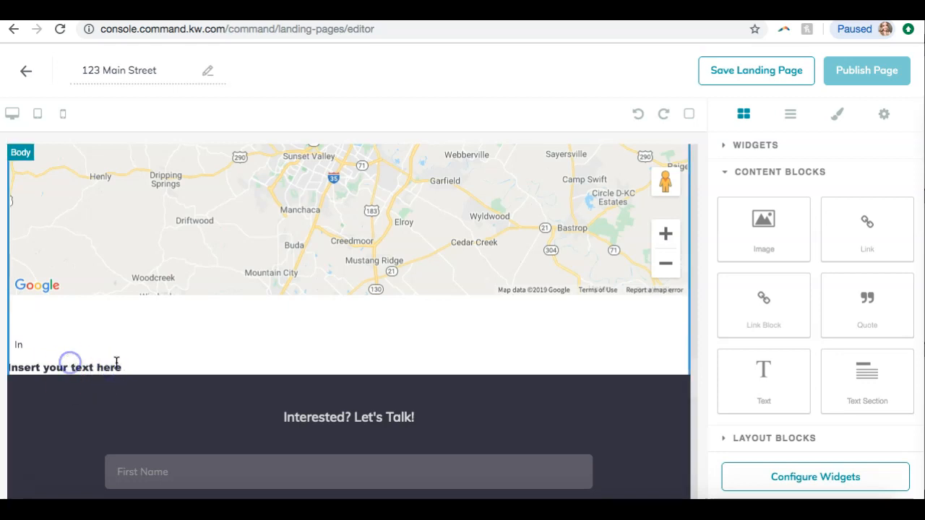
pyautogui.click(76, 347)
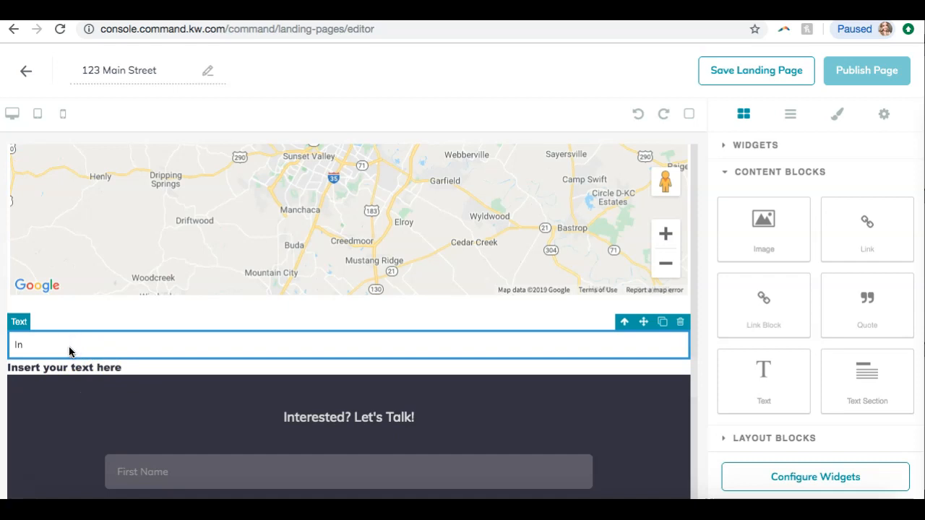
pyautogui.click(77, 365)
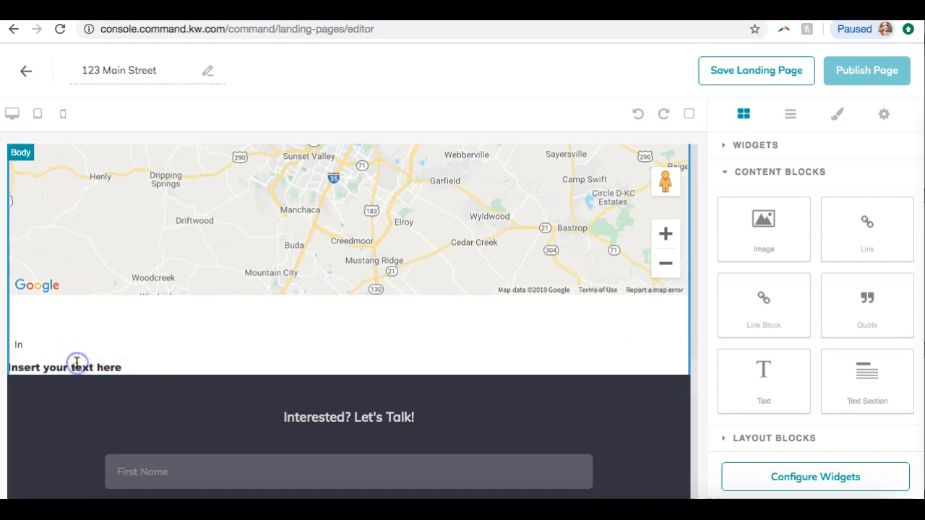
pyautogui.click(54, 345)
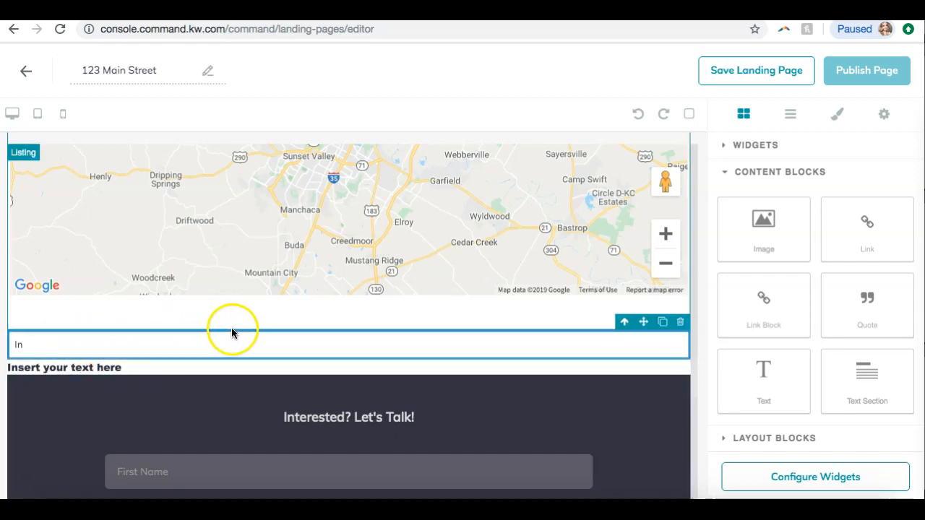
pyautogui.click(681, 324)
# Try to select the remaining placeholder text below the map for editing
pyautogui.click(652, 340)
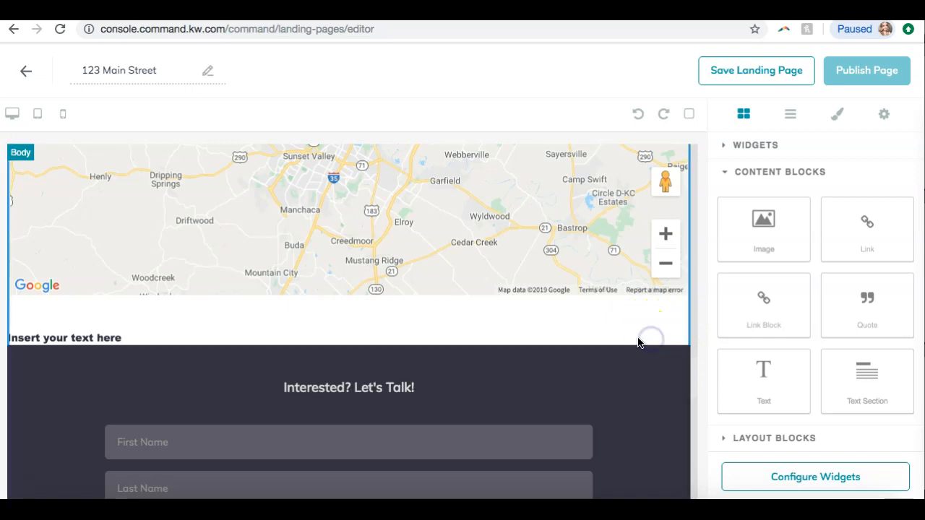
pyautogui.click(232, 333)
pyautogui.click(231, 325)
pyautogui.click(238, 340)
pyautogui.doubleClick(239, 341)
pyautogui.click(149, 313)
pyautogui.click(95, 341)
pyautogui.doubleClick(95, 341)
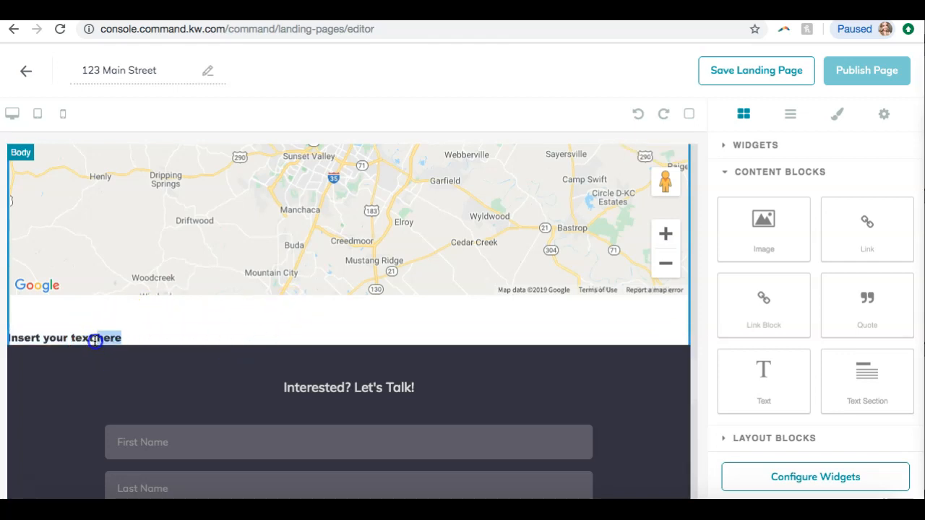
pyautogui.tripleClick(95, 341)
pyautogui.click(100, 297)
pyautogui.click(116, 340)
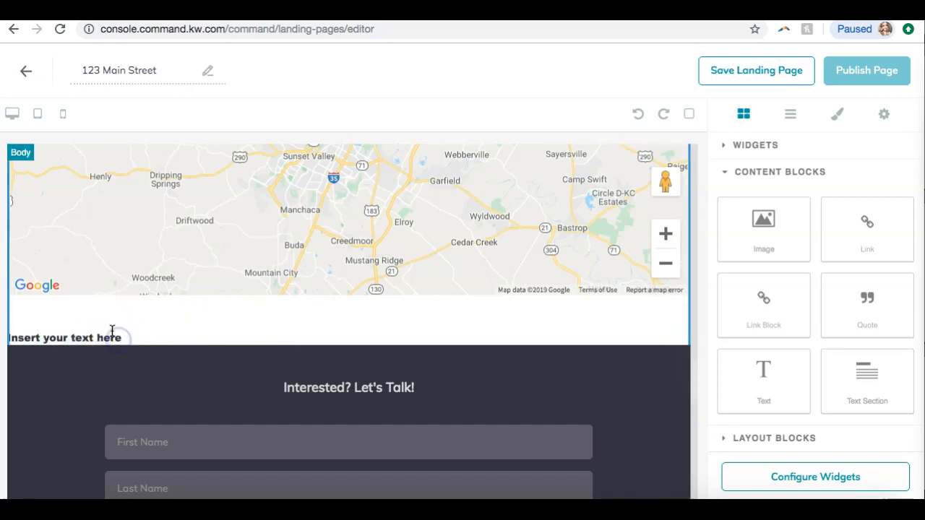
# Undo the recent text block deletion and typing several times
pyautogui.click(635, 114)
pyautogui.click(633, 115)
pyautogui.click(633, 115)
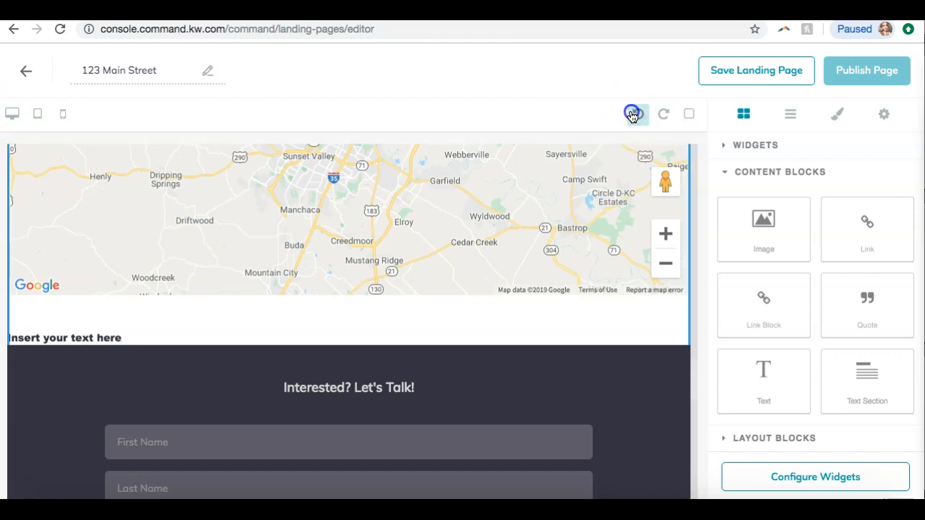
pyautogui.click(632, 115)
pyautogui.click(632, 116)
pyautogui.click(632, 116)
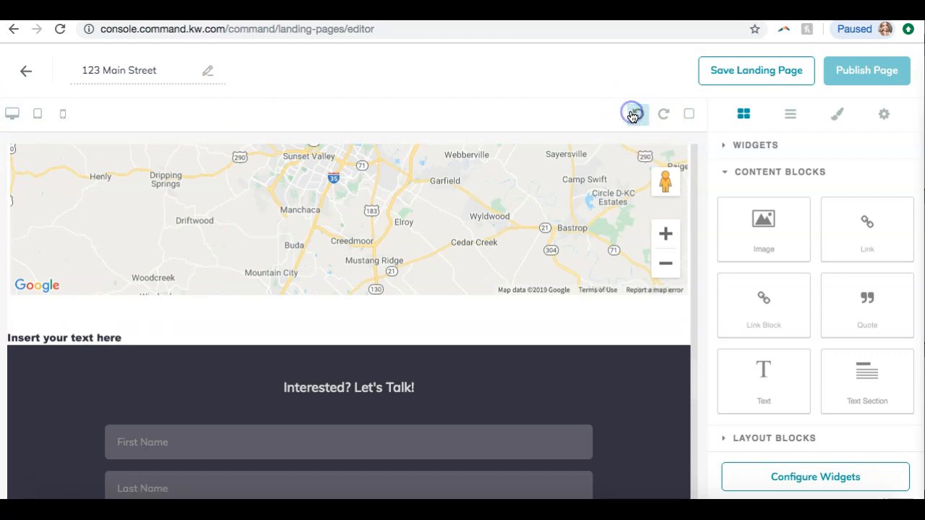
pyautogui.click(633, 116)
pyautogui.click(633, 116)
pyautogui.click(633, 116)
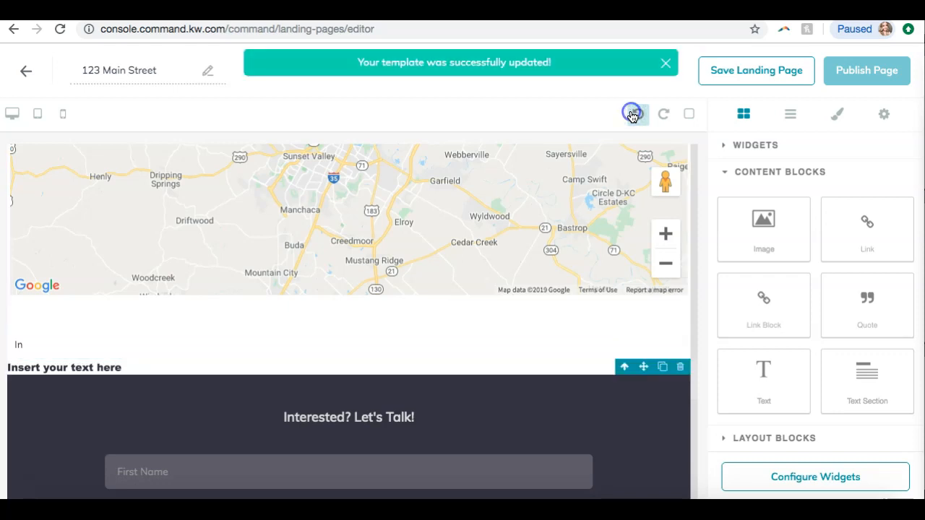
pyautogui.click(632, 116)
pyautogui.click(632, 115)
pyautogui.click(633, 115)
pyautogui.click(633, 116)
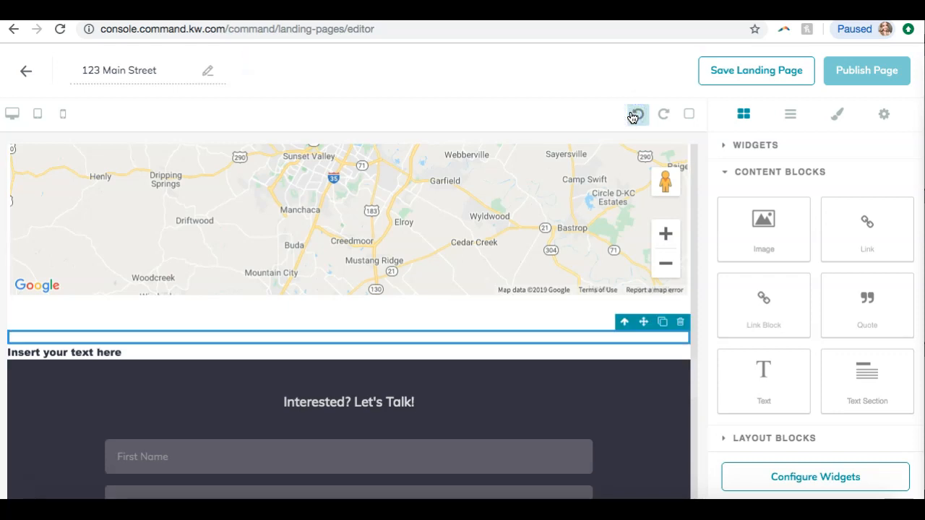
# Undo several more recent edits to the text blocks below the map
pyautogui.click(633, 116)
pyautogui.click(633, 116)
pyautogui.click(633, 115)
pyautogui.click(632, 115)
pyautogui.click(633, 116)
pyautogui.click(633, 115)
pyautogui.click(633, 115)
pyautogui.click(634, 115)
pyautogui.click(639, 118)
pyautogui.click(639, 117)
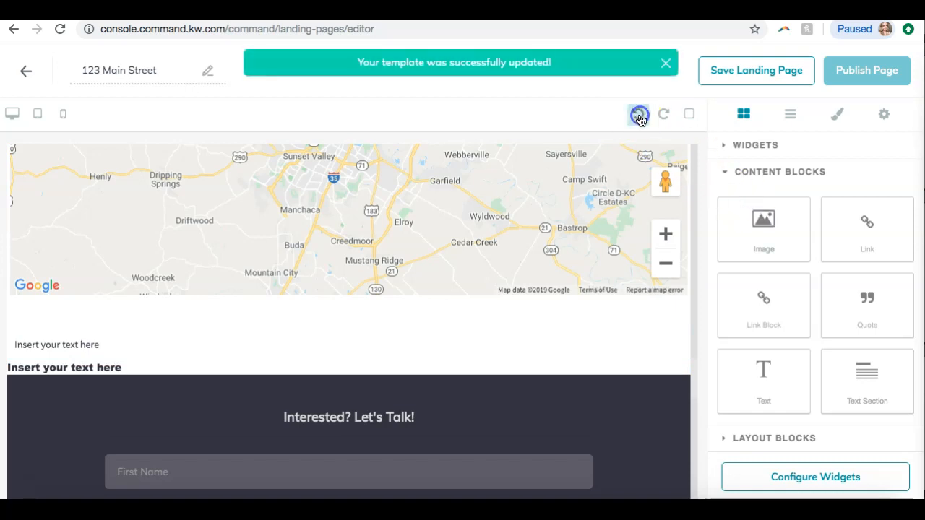
# Delete the plain placeholder text block below the map
pyautogui.click(107, 367)
pyautogui.click(55, 341)
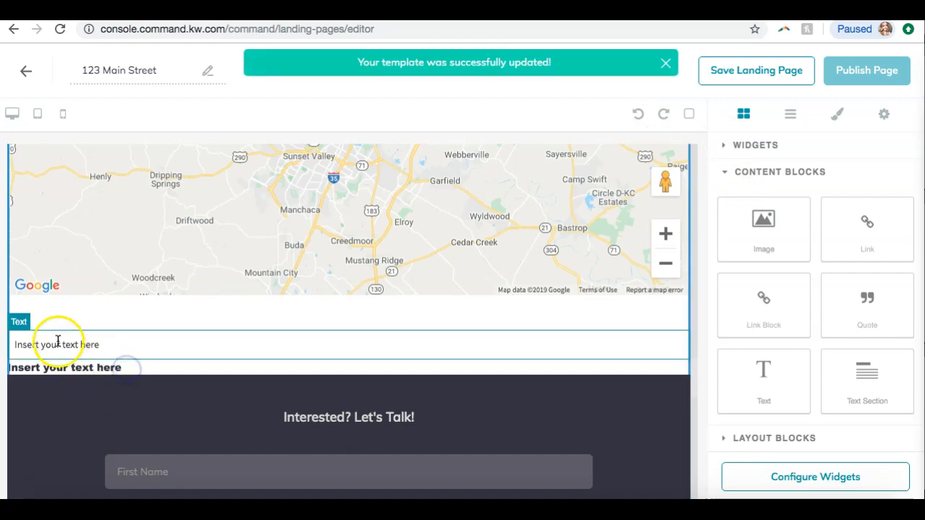
pyautogui.click(119, 345)
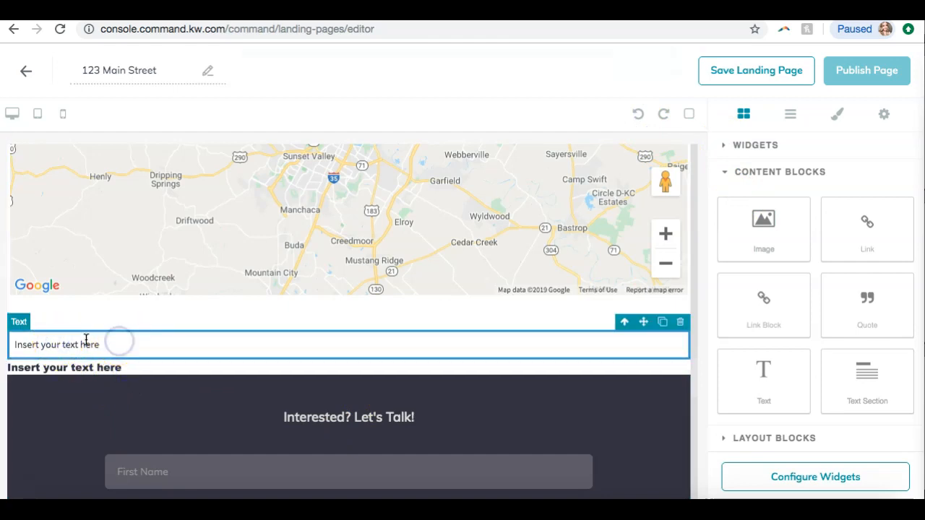
pyautogui.moveTo(97, 347); pyautogui.dragTo(31, 345)
pyautogui.press('BackSpace')
# Add a new Text content block below the map, above the lead form
pyautogui.click(39, 318)
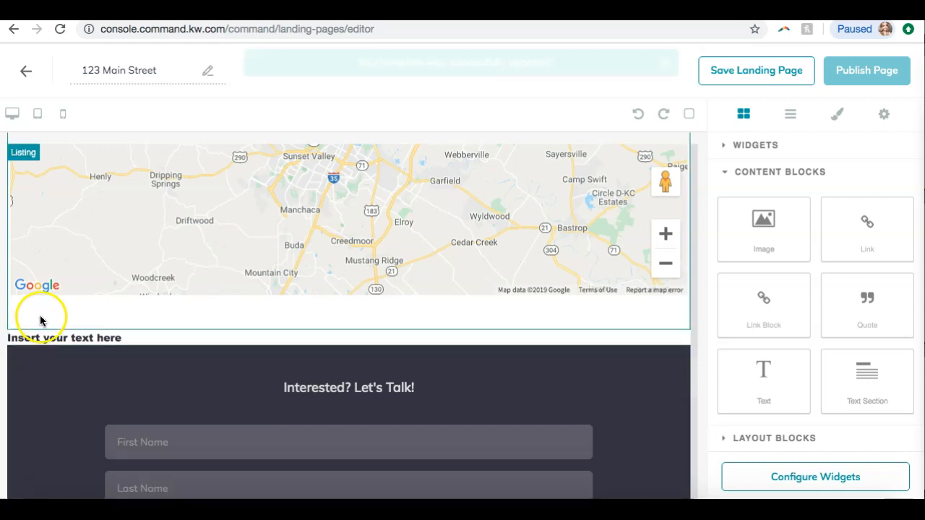
pyautogui.click(53, 341)
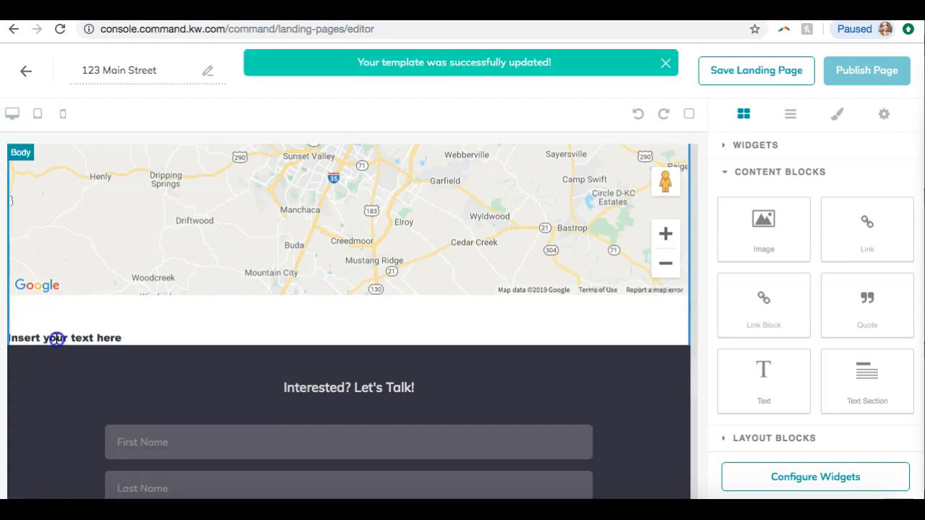
pyautogui.moveTo(766, 366); pyautogui.dragTo(652, 334)
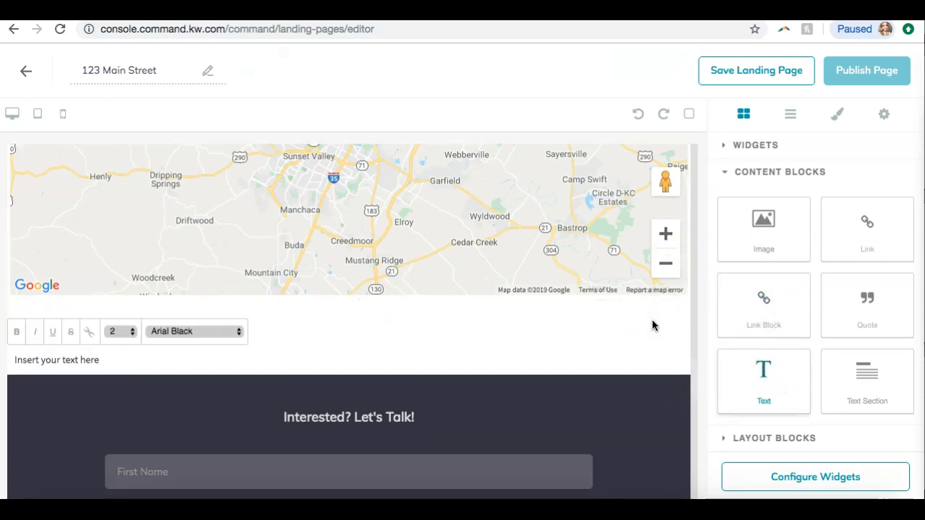
pyautogui.click(275, 330)
pyautogui.click(118, 342)
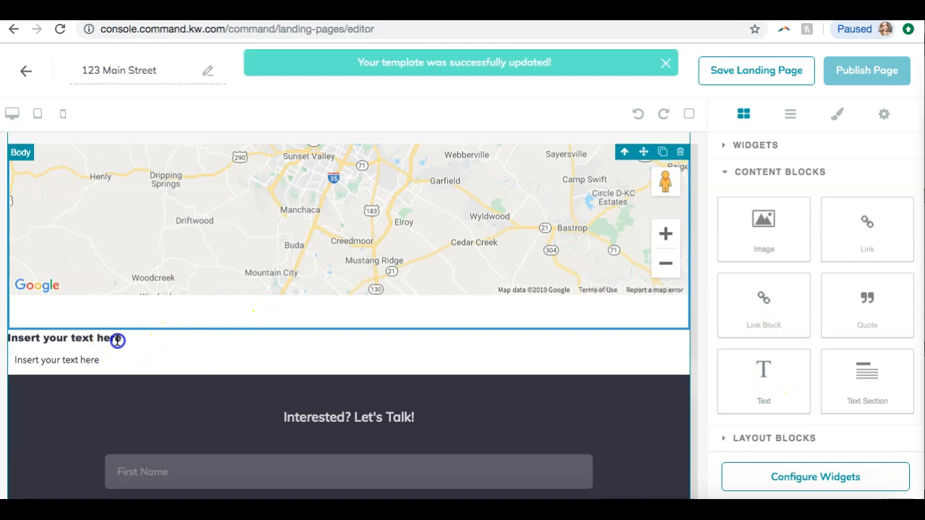
pyautogui.click(121, 339)
pyautogui.click(149, 337)
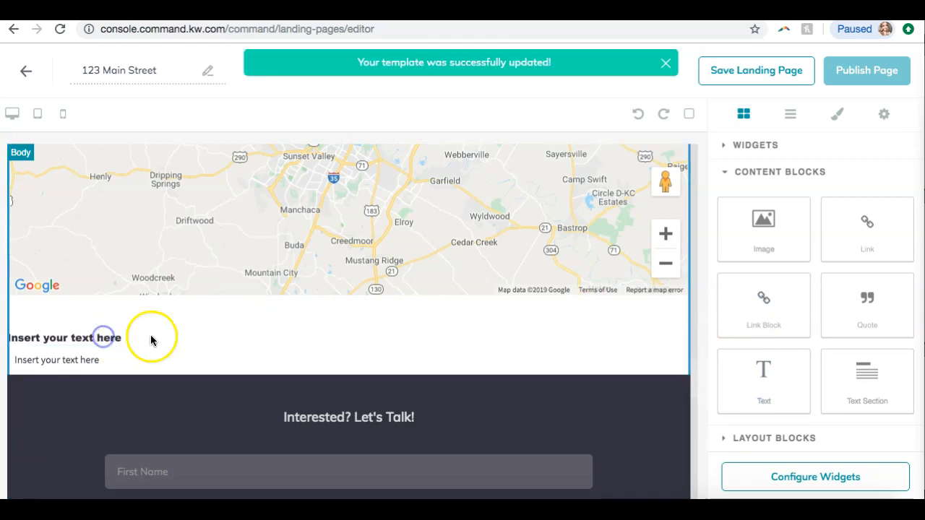
pyautogui.click(332, 341)
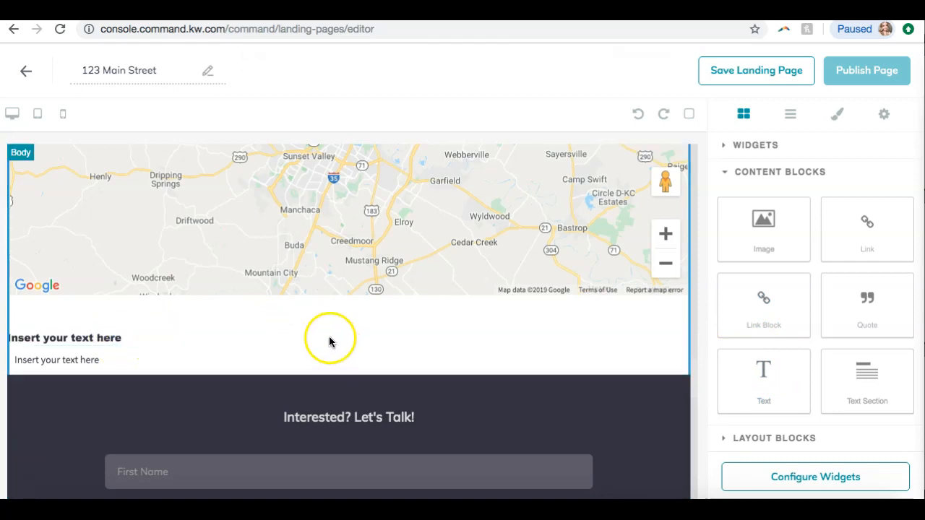
pyautogui.click(93, 337)
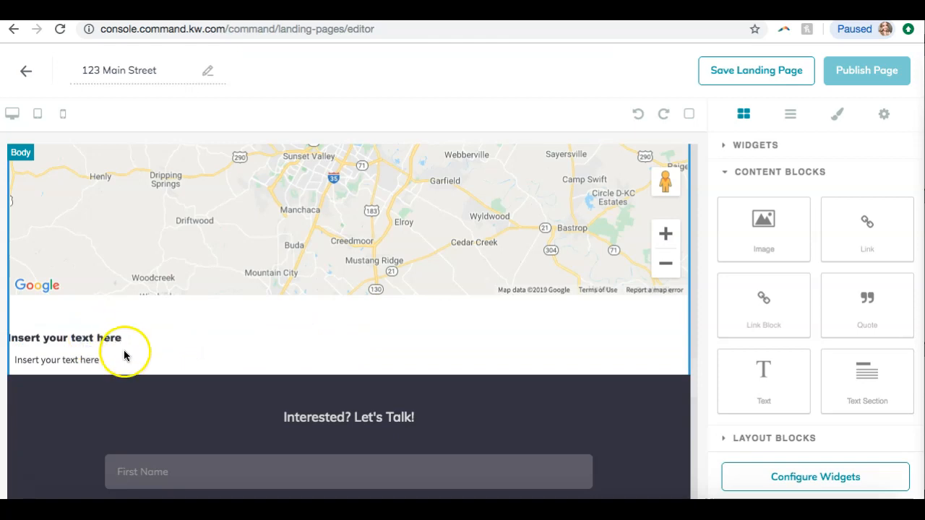
# Replace the new text block's placeholder with "Contact Me Today for More Information!" followed by the agent's phone number
pyautogui.click(124, 360)
pyautogui.click(108, 359)
pyautogui.moveTo(108, 359); pyautogui.dragTo(4, 365)
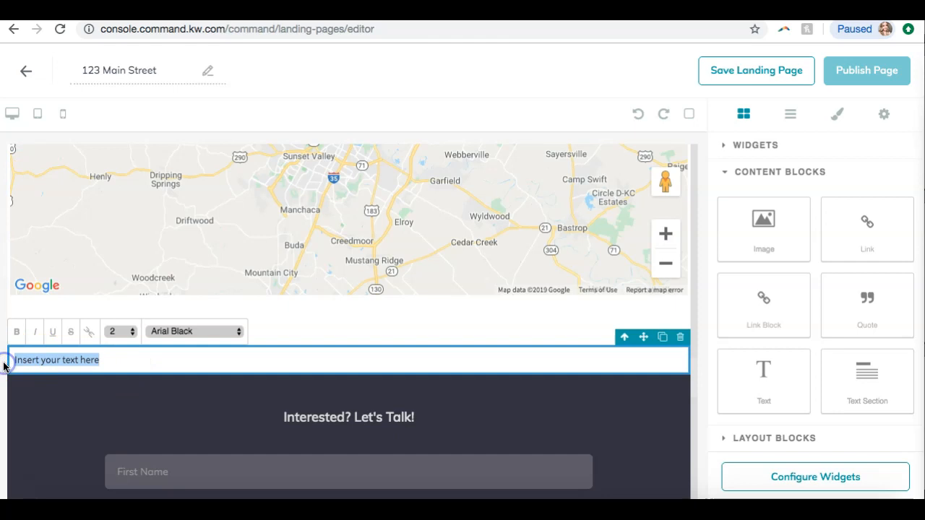
pyautogui.press('BackSpace')
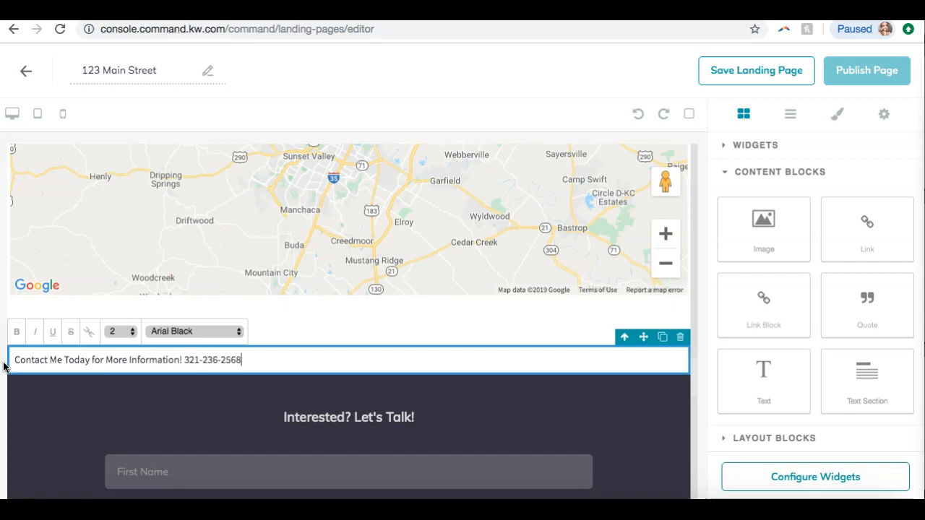
# Format the whole contact text in the Georgia font at size 6
pyautogui.tripleClick(4, 367)
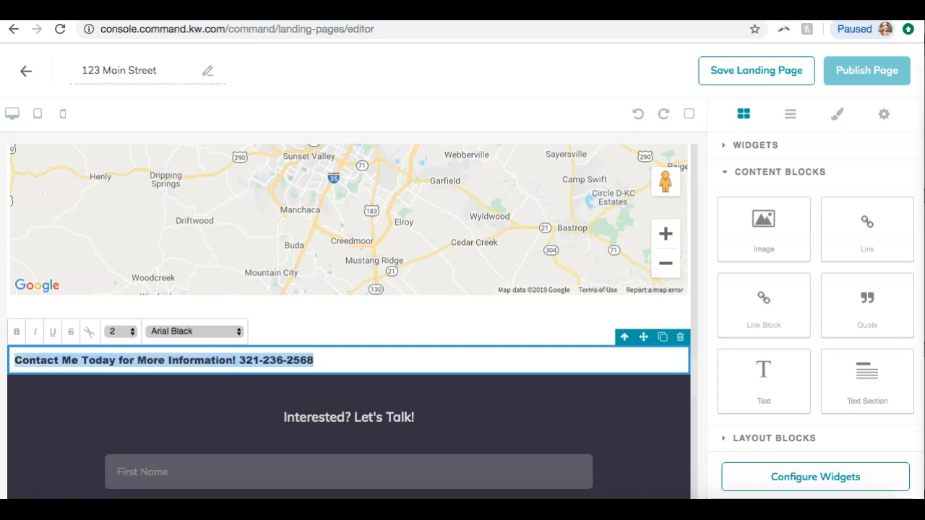
pyautogui.click(216, 331)
pyautogui.scroll(-2, 213, 361)
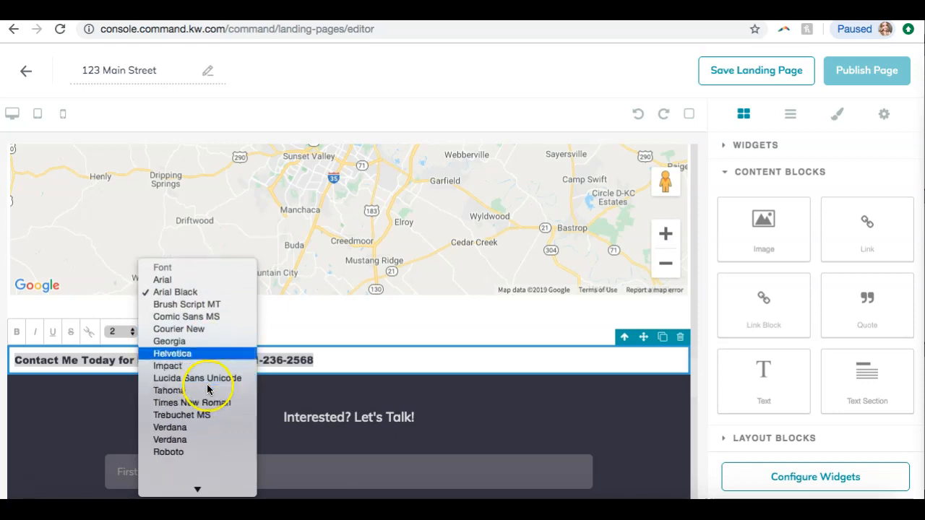
pyautogui.click(202, 344)
pyautogui.click(119, 331)
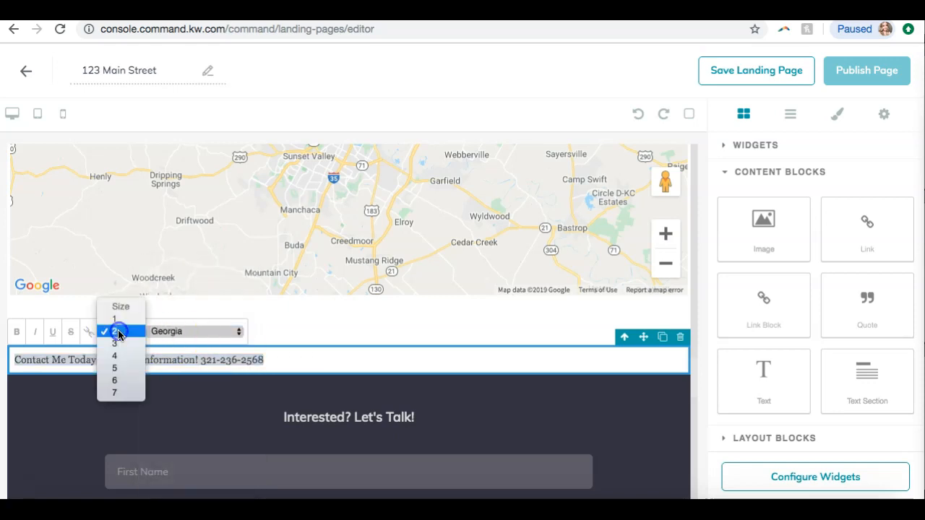
pyautogui.click(131, 391)
pyautogui.click(123, 331)
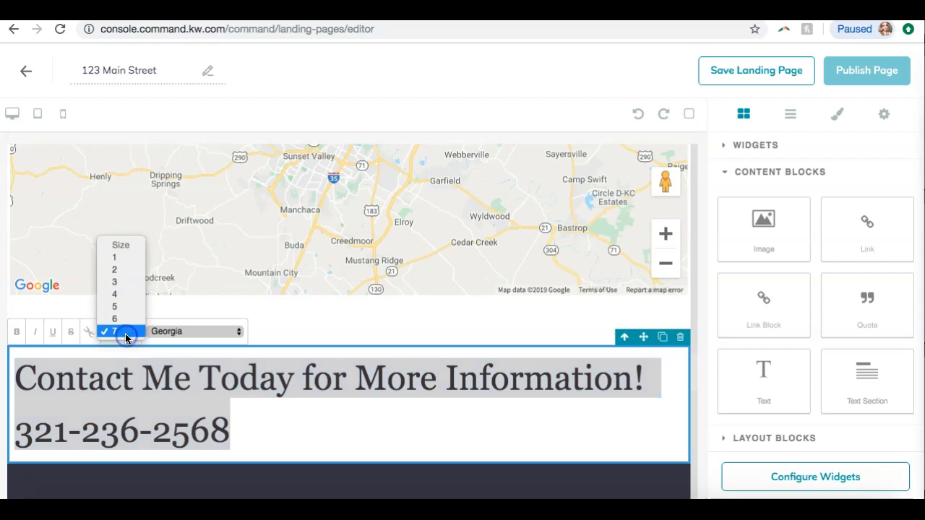
pyautogui.click(116, 320)
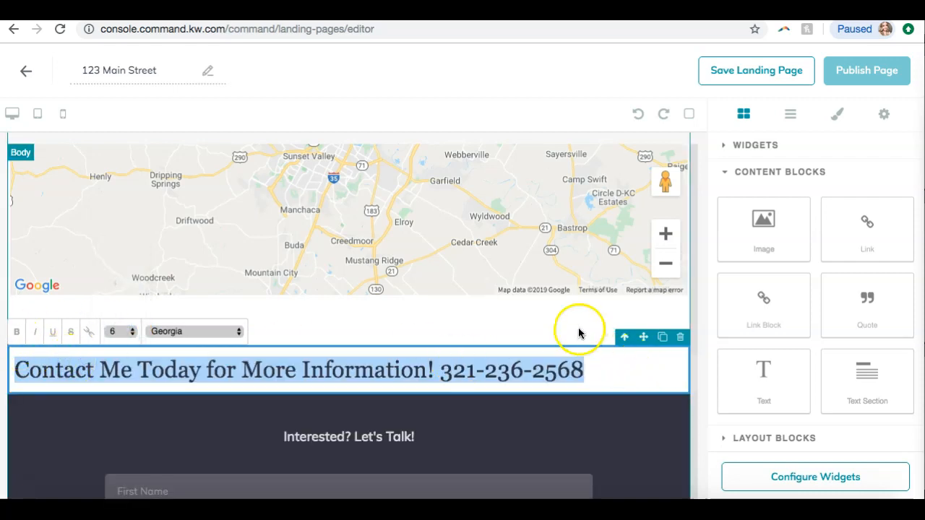
# Delete the contact text block below the map
pyautogui.click(849, 320)
pyautogui.scroll(-2, 849, 321)
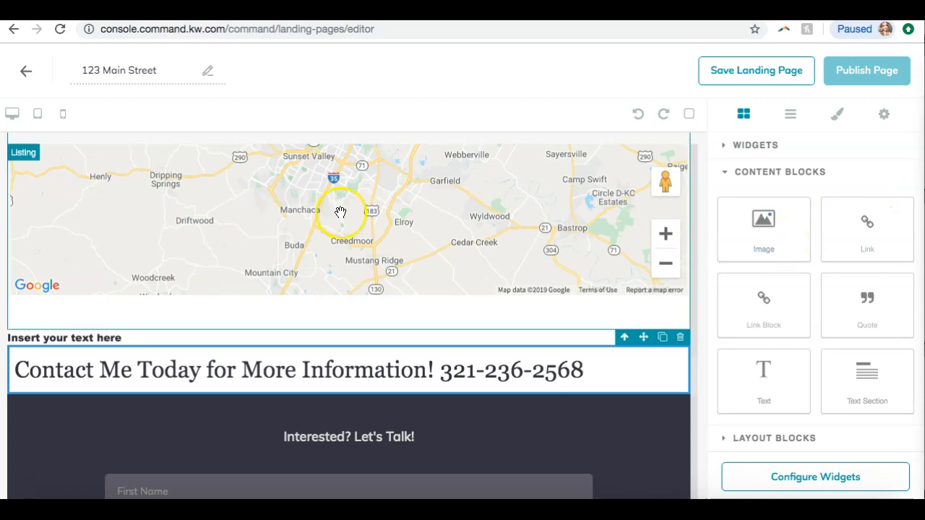
pyautogui.click(212, 382)
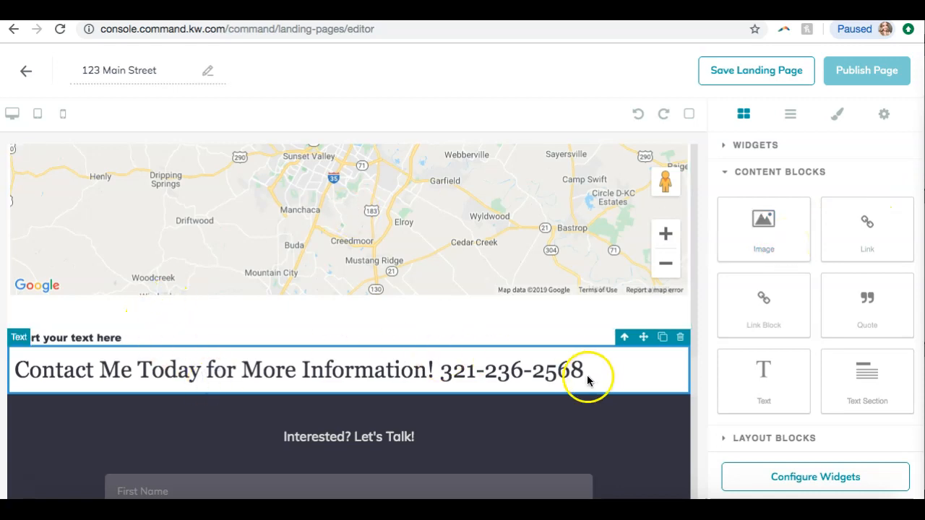
pyautogui.click(680, 337)
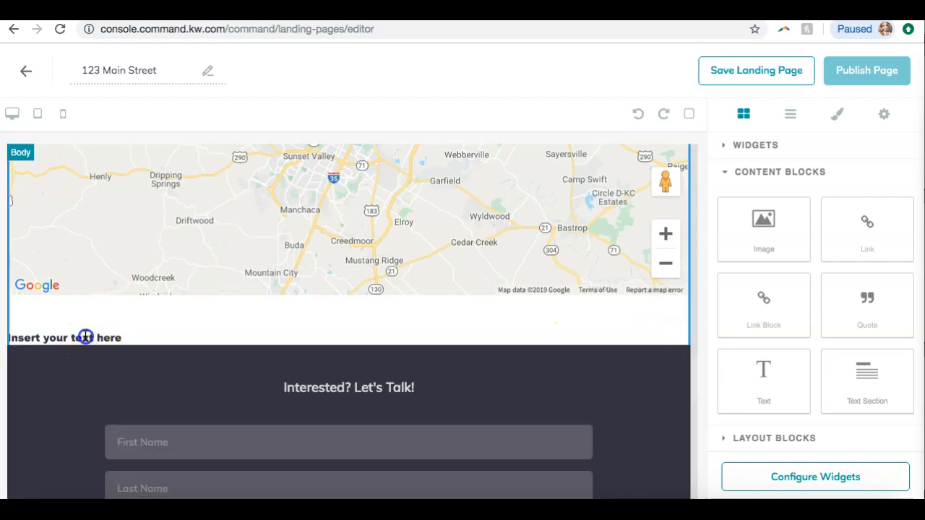
# Review the whole page from the header down through the listing to the agent branding and footer
pyautogui.scroll(-4, 196, 334)
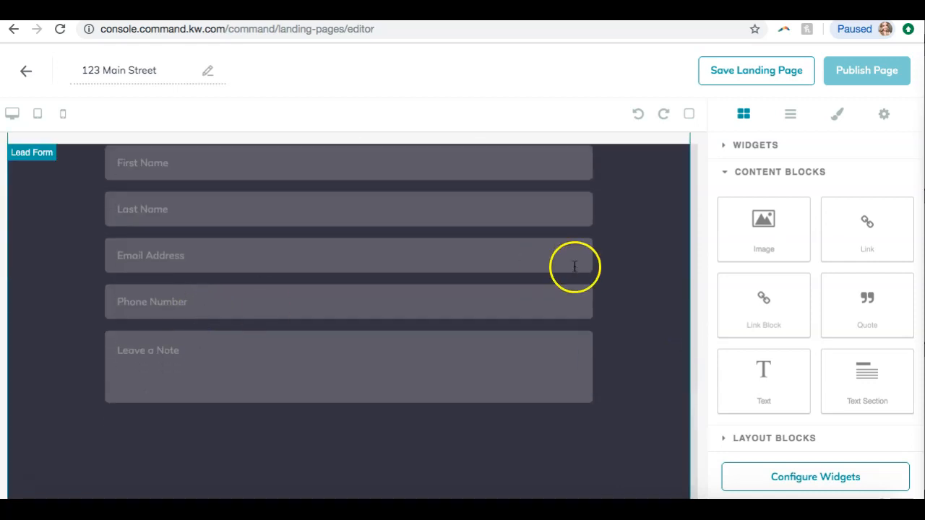
pyautogui.click(749, 437)
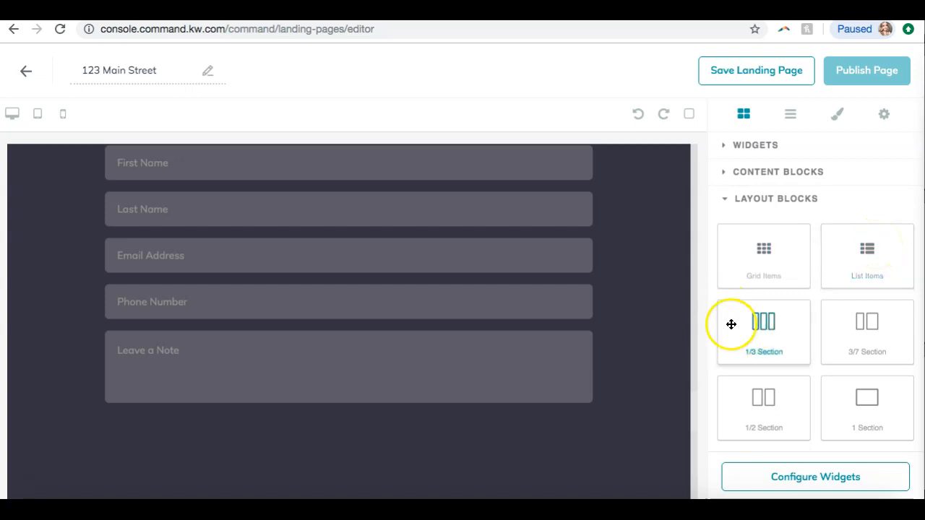
pyautogui.scroll(5, 556, 246)
pyautogui.scroll(10, 557, 247)
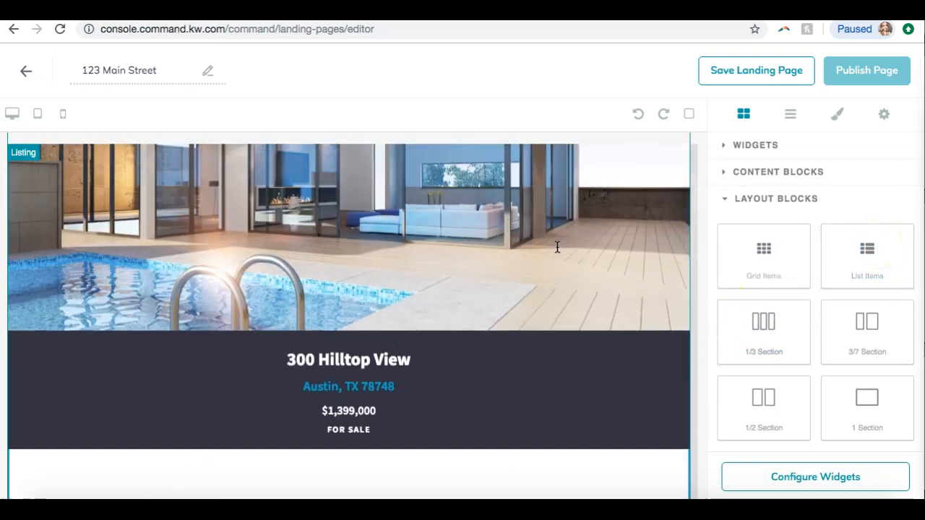
pyautogui.scroll(2, 459, 214)
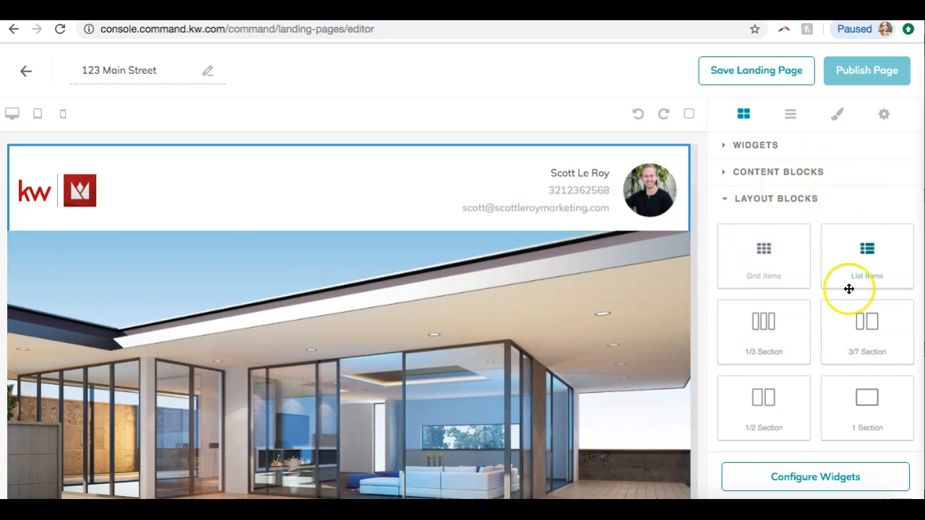
pyautogui.scroll(-10, 522, 202)
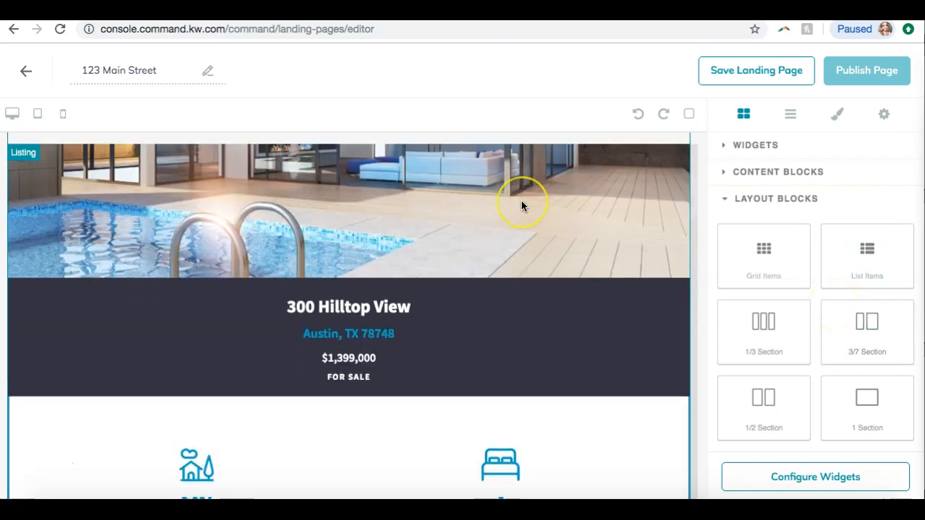
pyautogui.scroll(4, 522, 203)
pyautogui.scroll(-3, 522, 202)
pyautogui.scroll(-12, 522, 207)
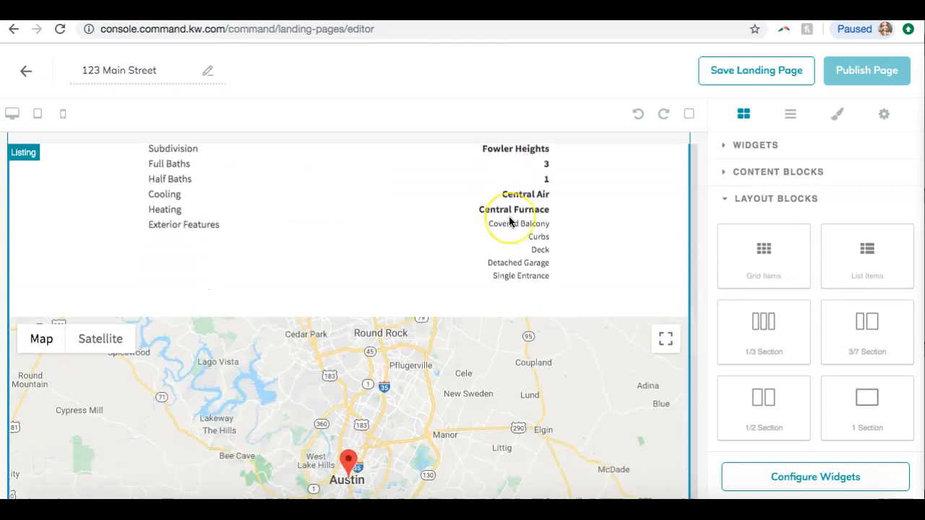
pyautogui.scroll(-8, 510, 222)
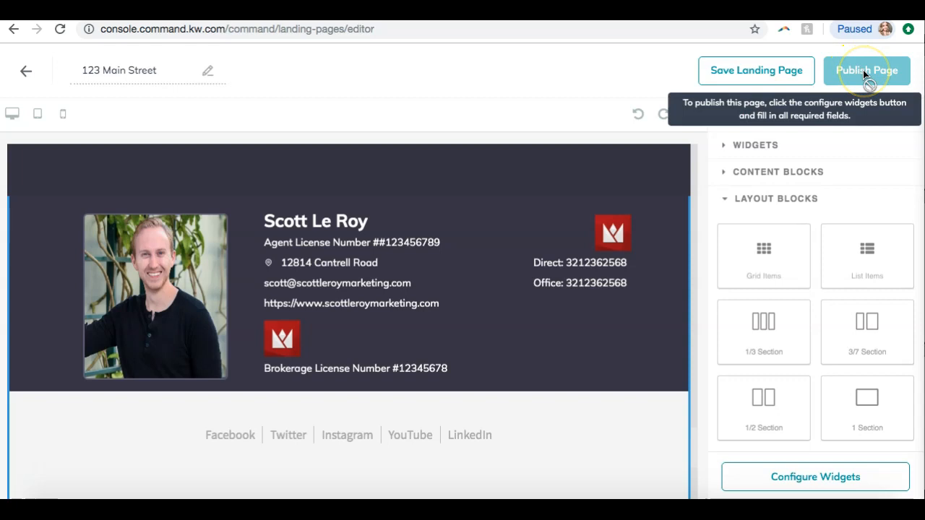
# Save the landing page as a draft
pyautogui.click(762, 65)
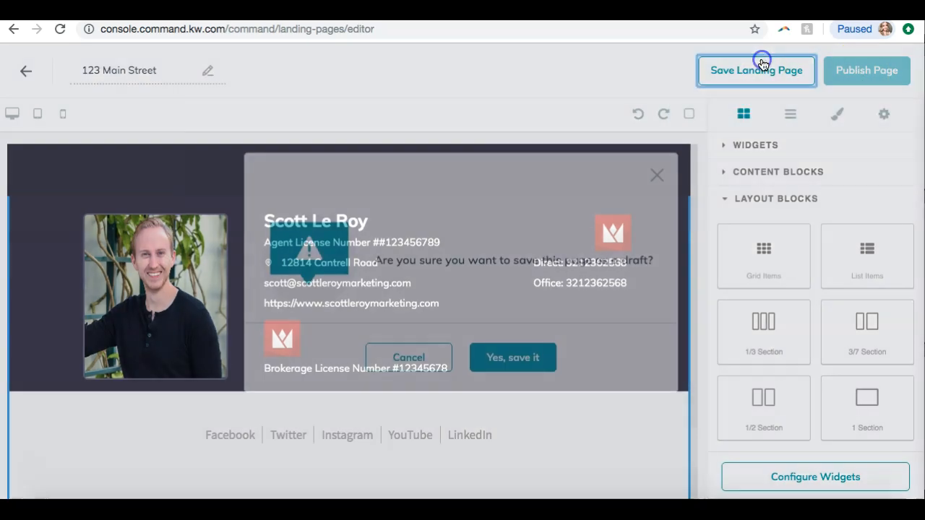
pyautogui.click(512, 362)
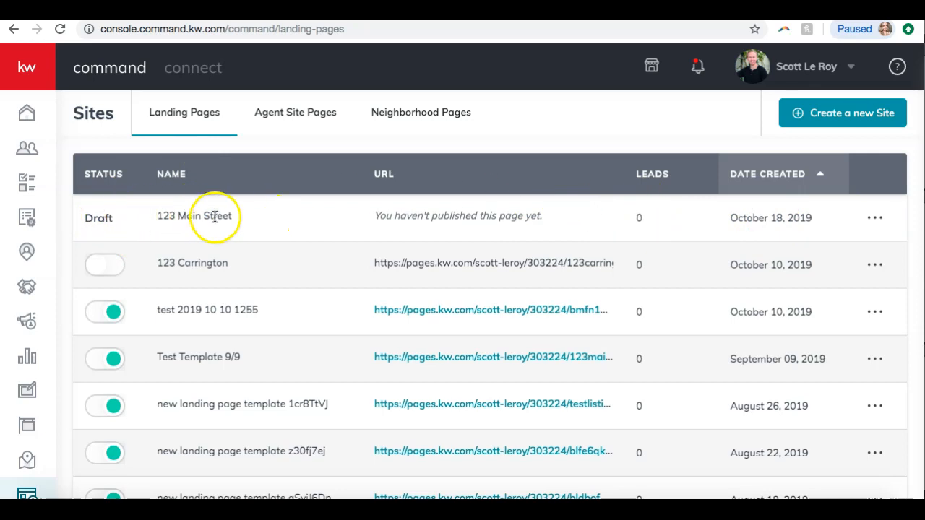
# Reopen the 123 Main Street draft for editing and open the widget configuration checklist
pyautogui.click(872, 219)
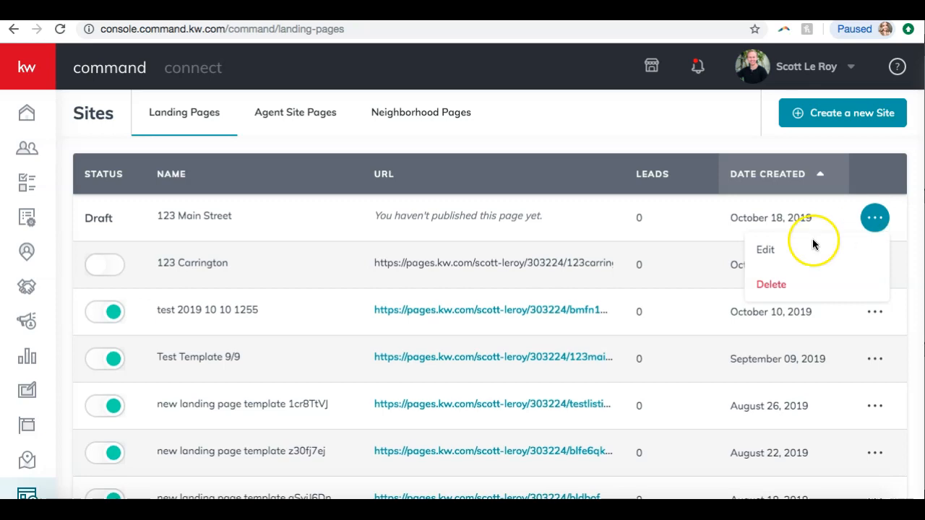
pyautogui.click(779, 252)
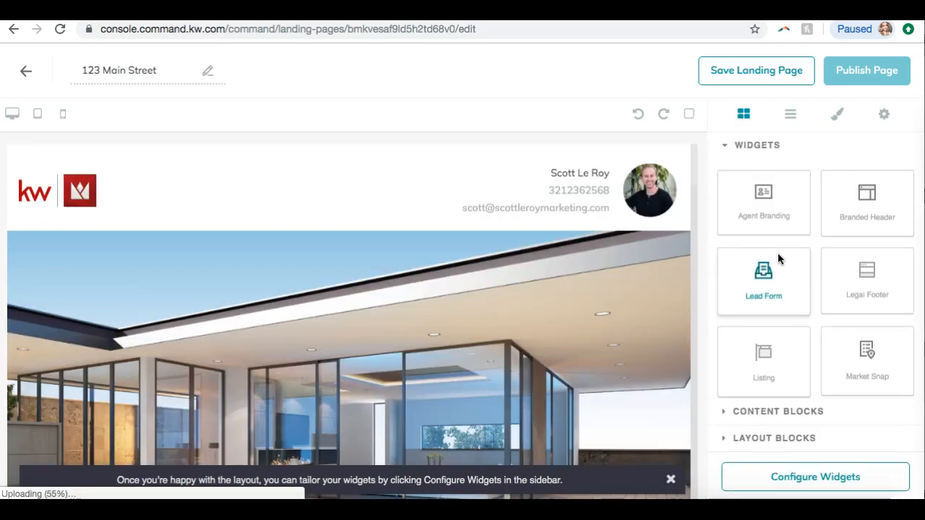
pyautogui.moveTo(778, 256); pyautogui.dragTo(712, 302)
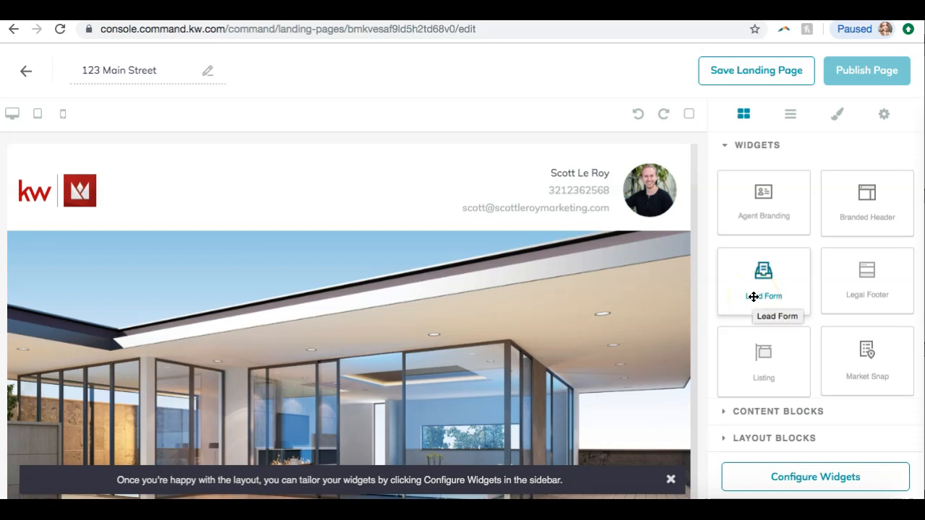
pyautogui.click(774, 480)
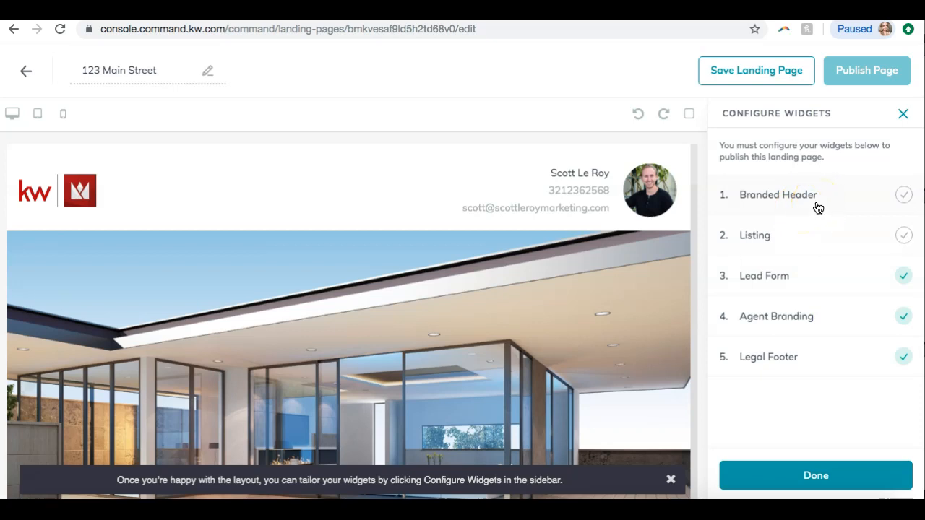
# Set the branded header text to "Proudly Presenting 123 Main St" and save and apply the header widget
pyautogui.click(817, 208)
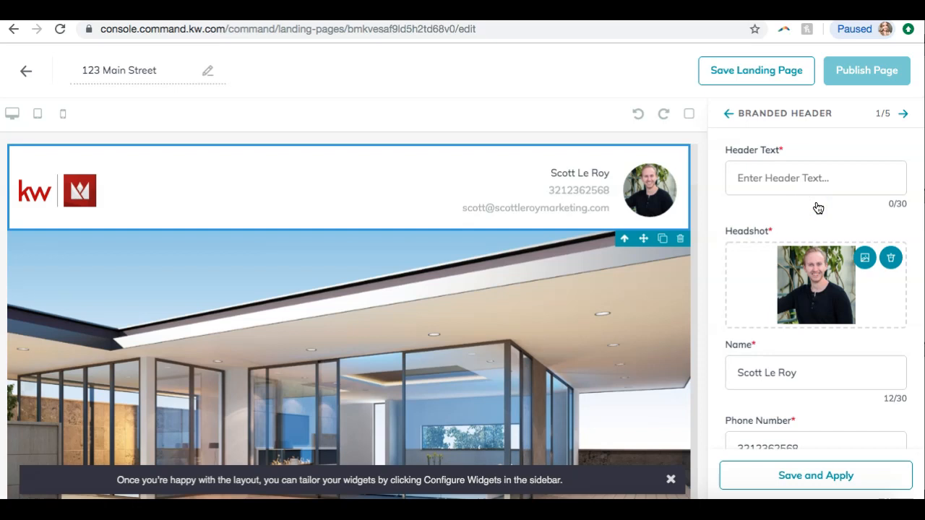
pyautogui.click(802, 179)
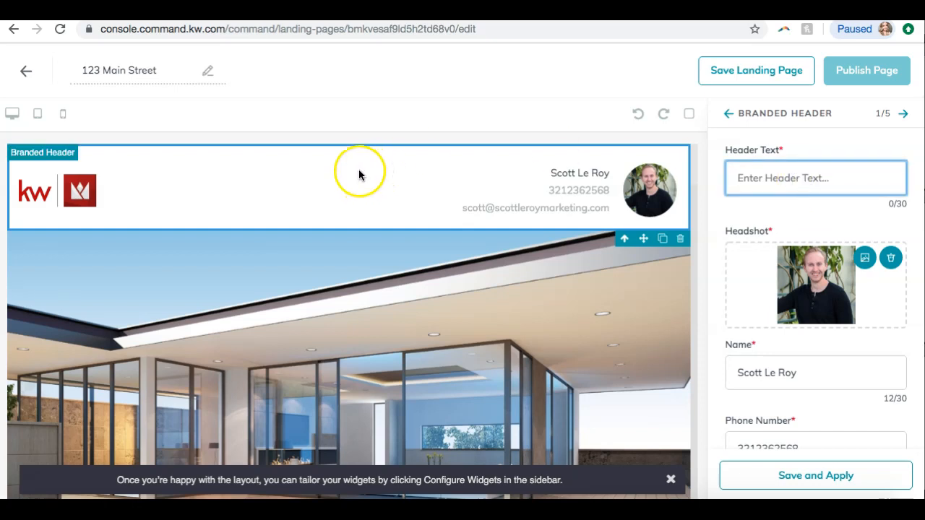
pyautogui.write('Proudly Presenting 123 Main St')
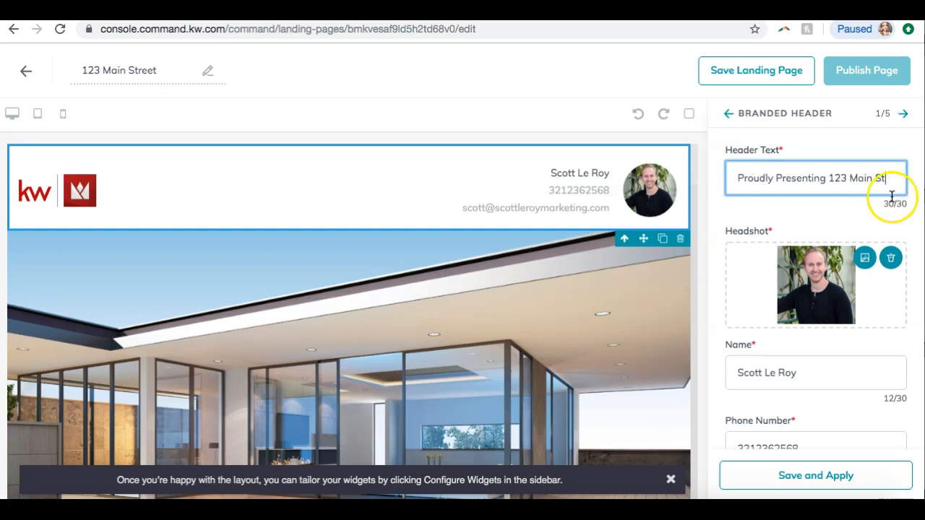
pyautogui.scroll(-1, 886, 202)
pyautogui.scroll(1, 885, 203)
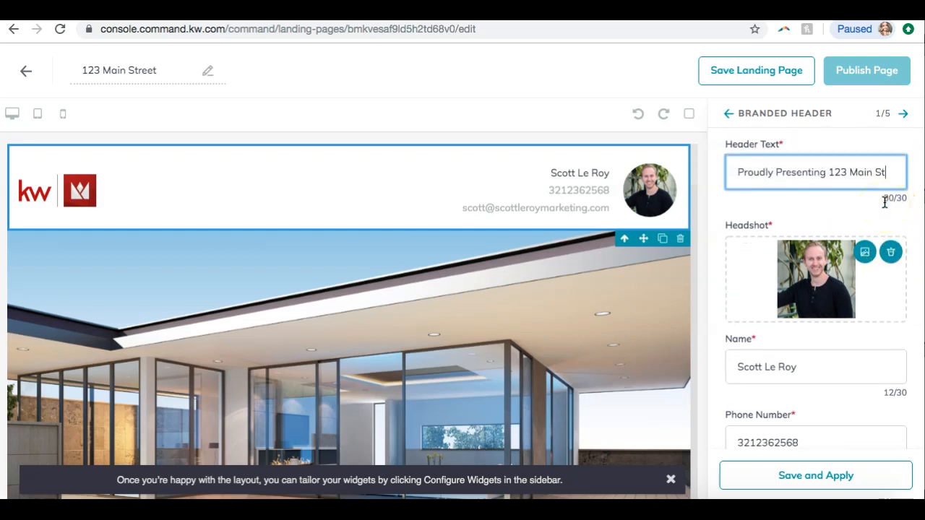
pyautogui.scroll(-1, 885, 203)
pyautogui.scroll(-1, 886, 205)
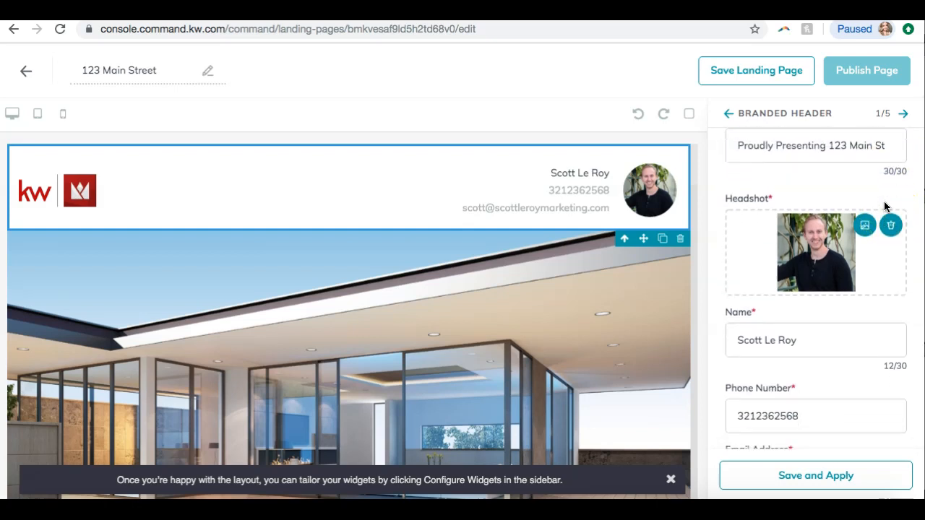
pyautogui.click(824, 220)
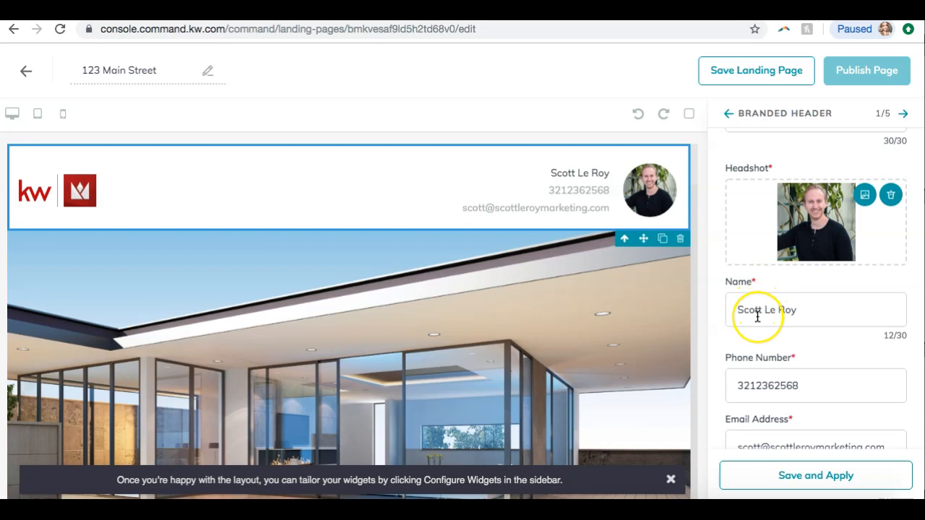
pyautogui.scroll(-2, 758, 315)
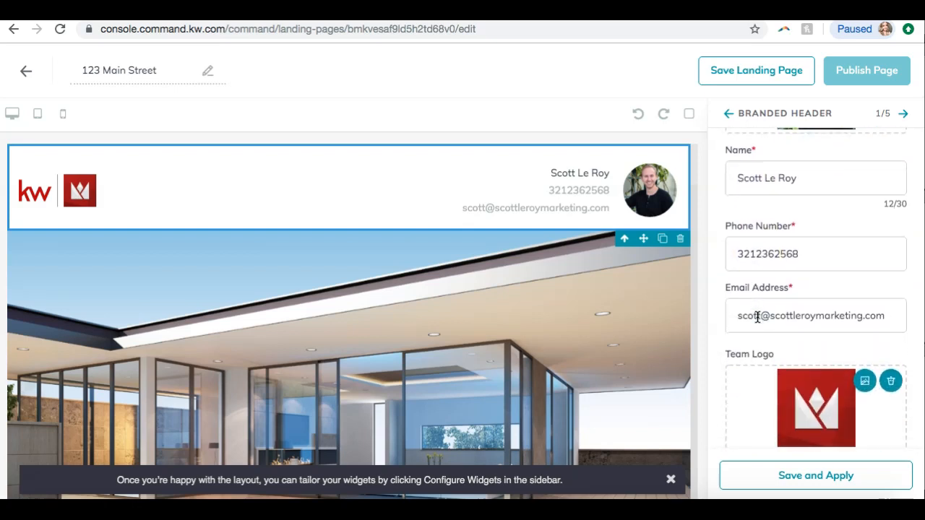
pyautogui.scroll(-1, 782, 206)
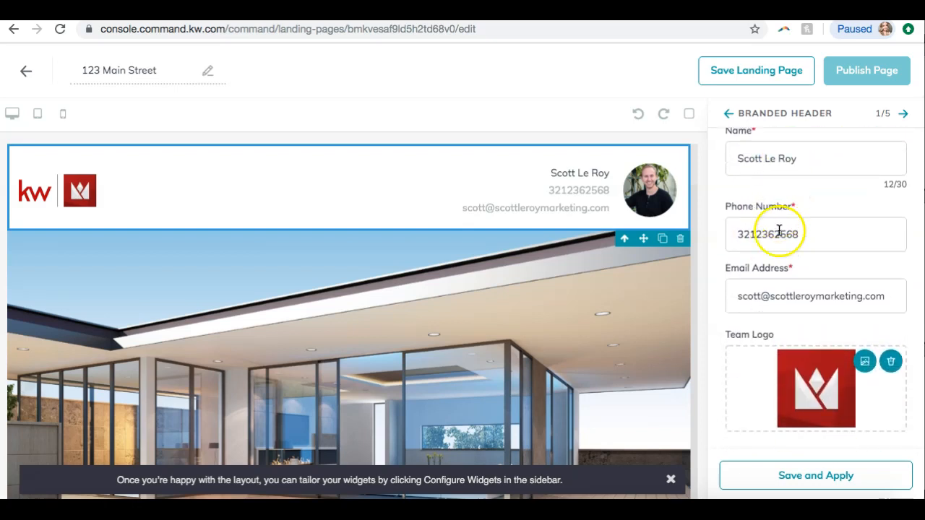
pyautogui.click(757, 482)
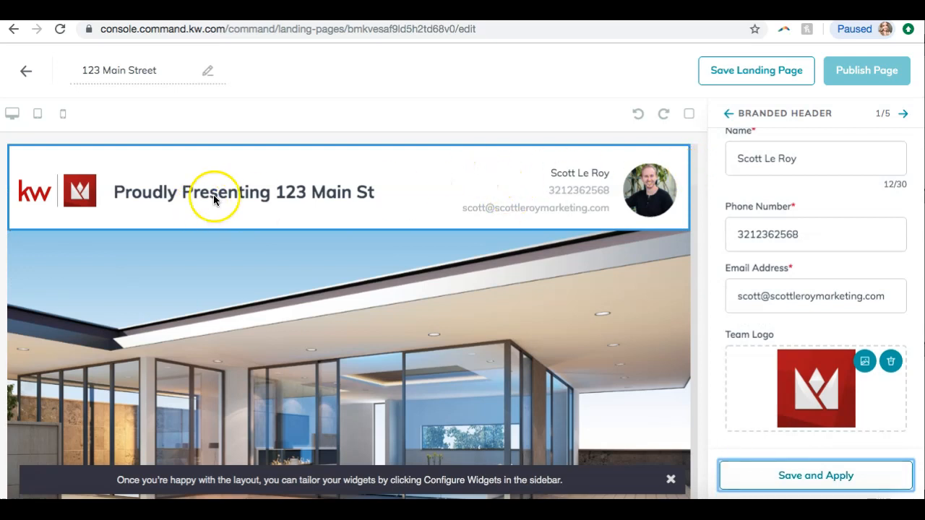
# Advance to the Listing widget and open the listing browser
pyautogui.scroll(1, 713, 351)
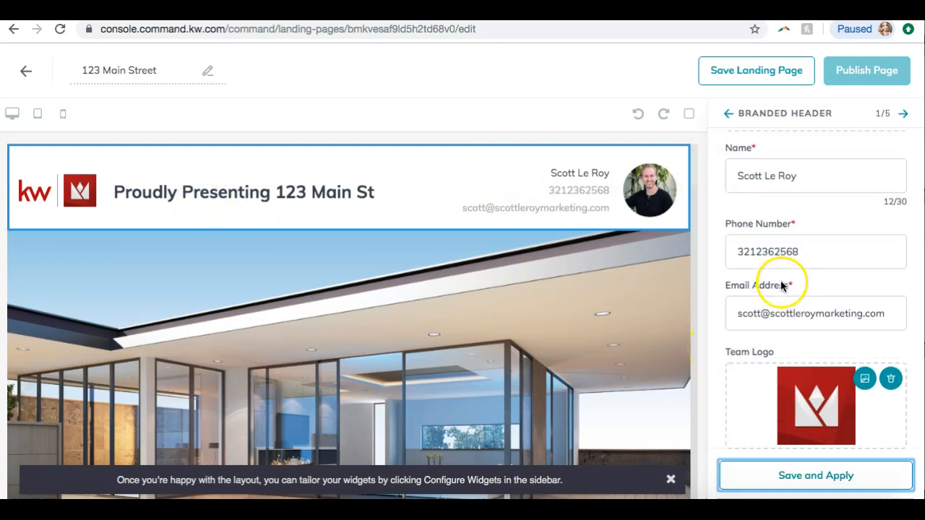
pyautogui.scroll(3, 774, 283)
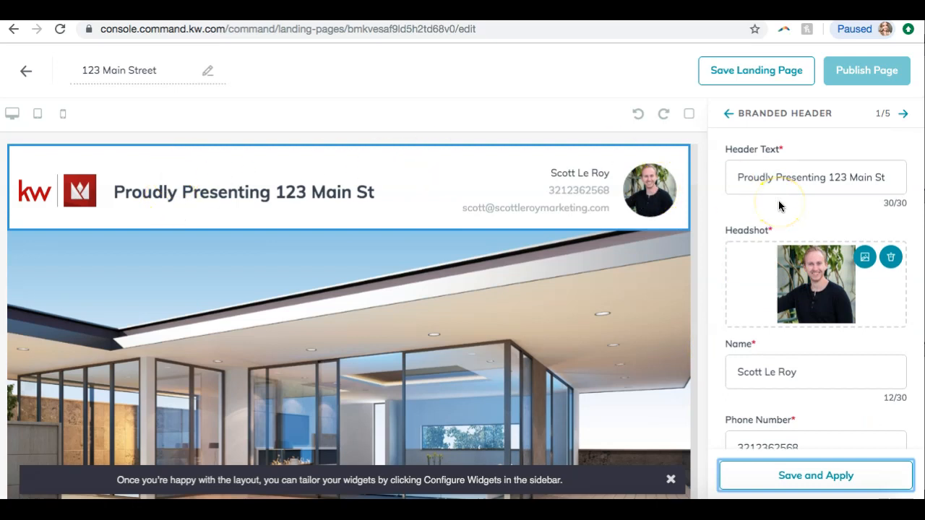
pyautogui.scroll(-3, 779, 206)
pyautogui.scroll(3, 778, 210)
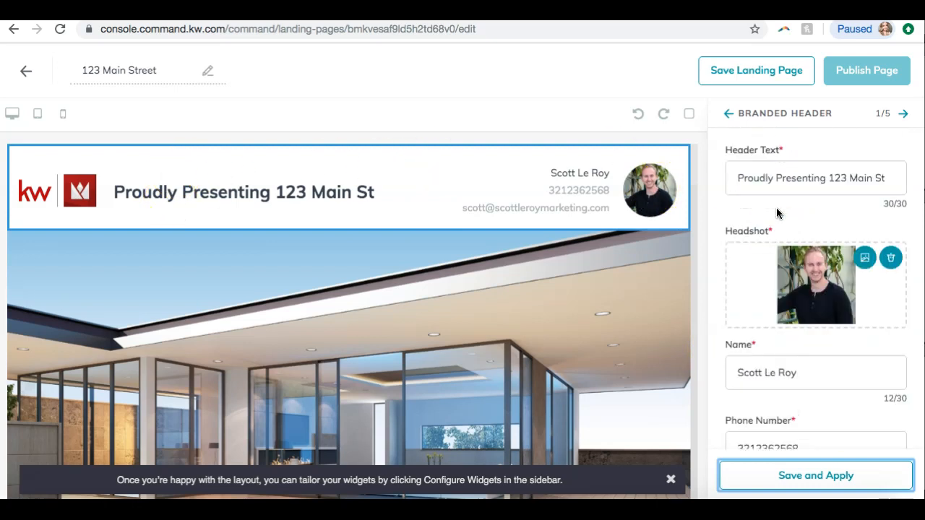
pyautogui.click(903, 117)
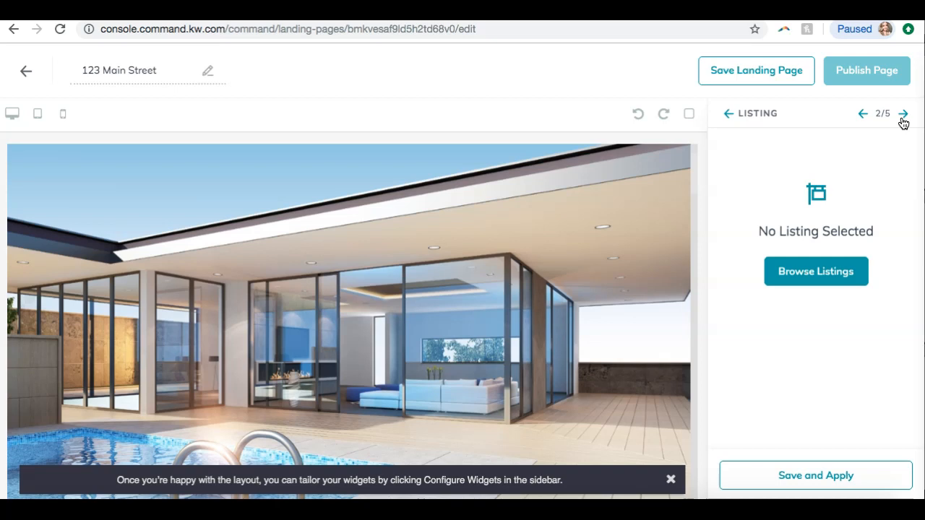
pyautogui.click(822, 264)
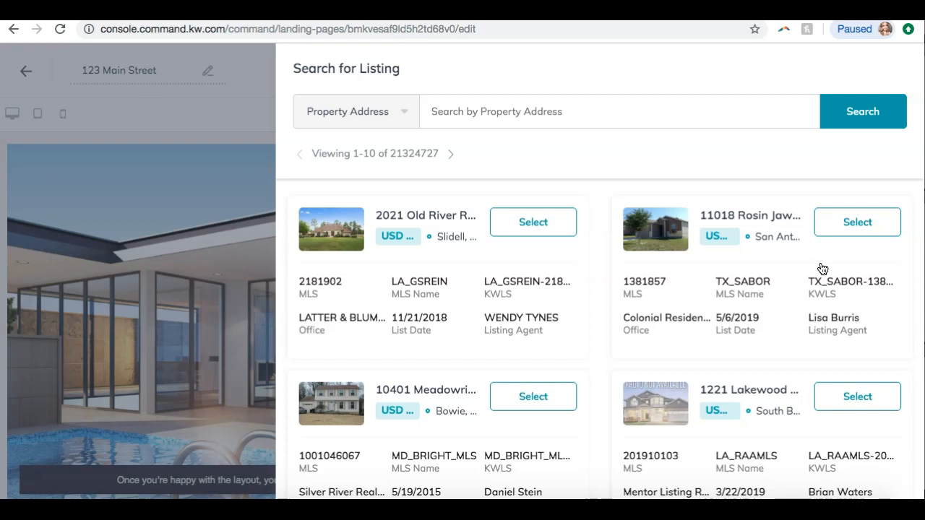
pyautogui.scroll(-2, 652, 280)
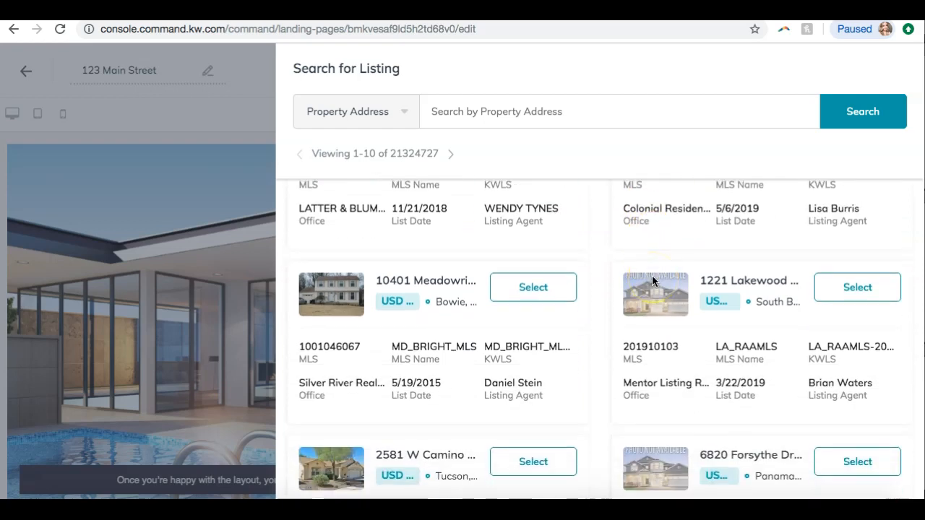
pyautogui.scroll(-1, 646, 289)
pyautogui.scroll(3, 640, 293)
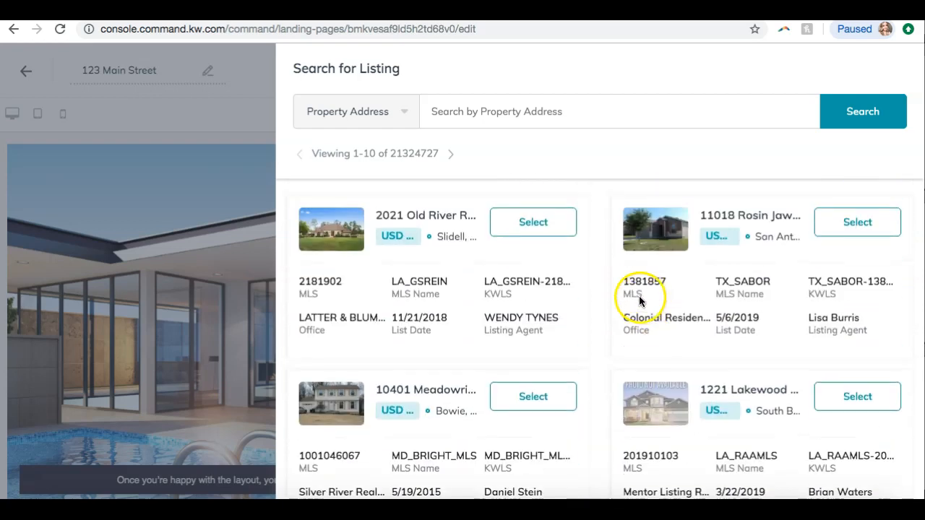
pyautogui.click(402, 113)
pyautogui.click(382, 150)
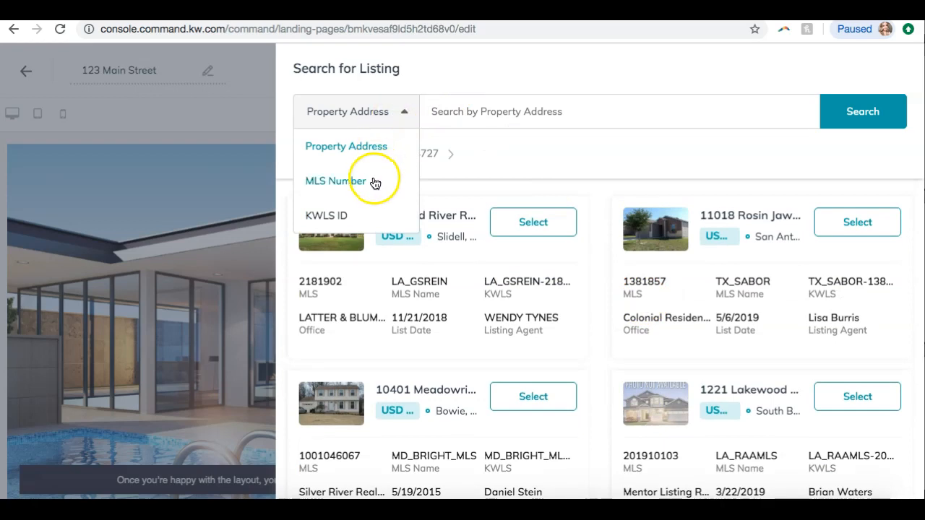
pyautogui.click(498, 155)
pyautogui.click(483, 118)
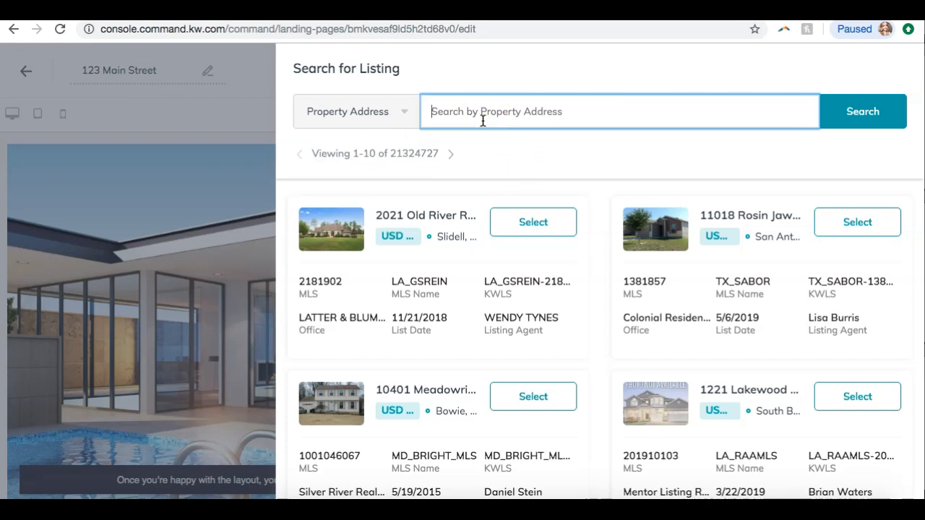
pyautogui.scroll(-4, 463, 289)
pyautogui.scroll(-3, 458, 289)
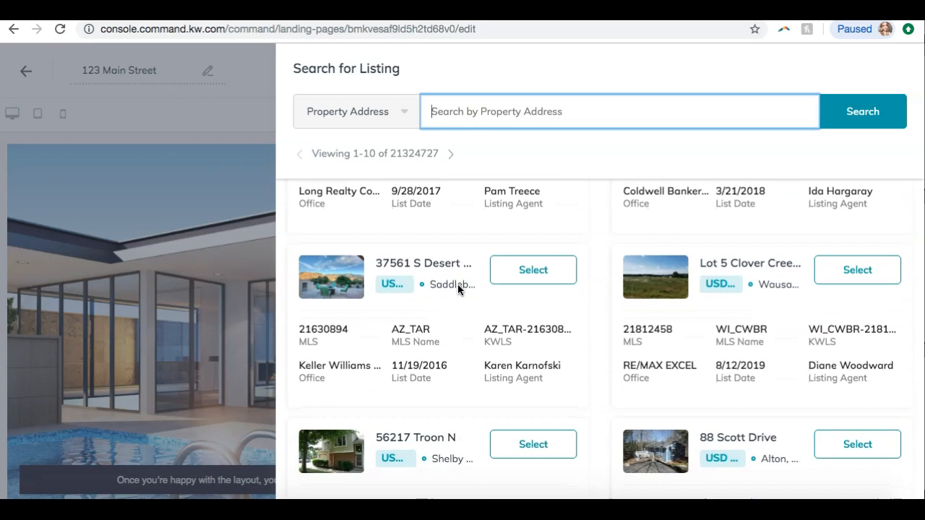
pyautogui.scroll(-2, 458, 288)
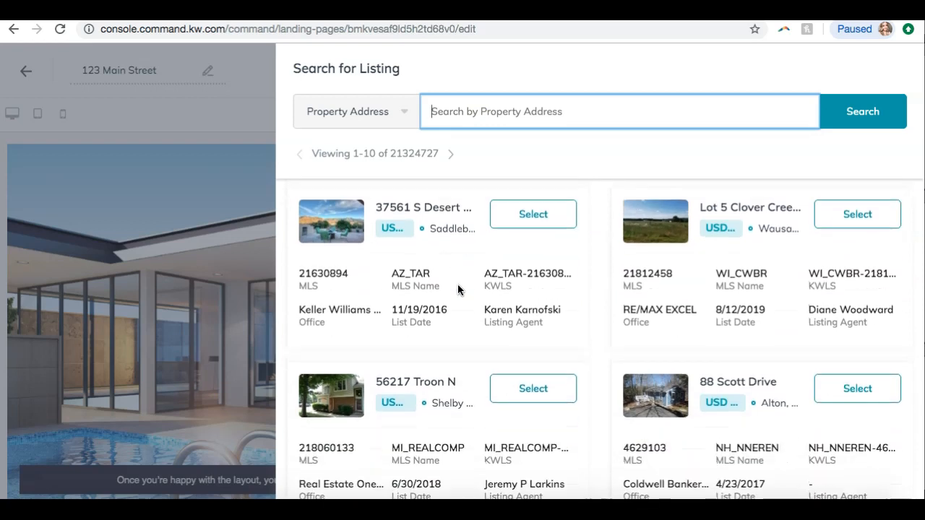
pyautogui.scroll(8, 458, 289)
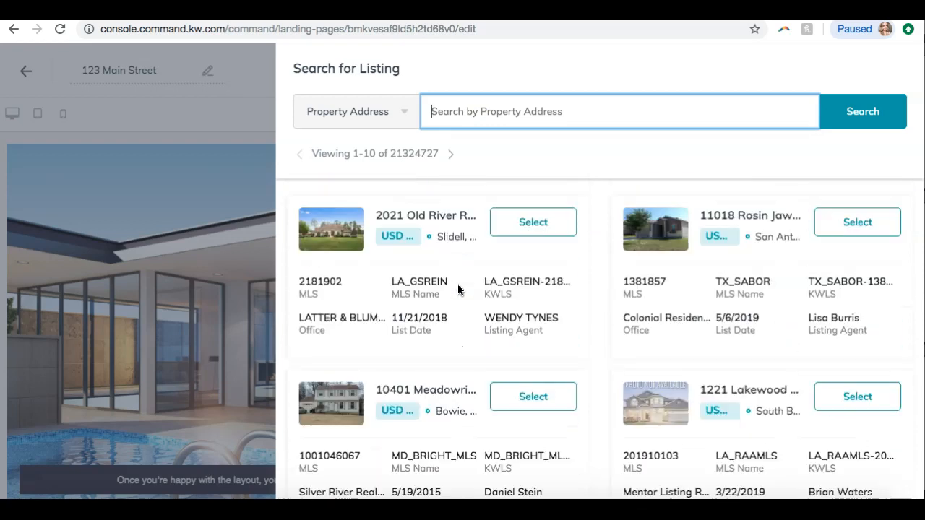
pyautogui.click(510, 225)
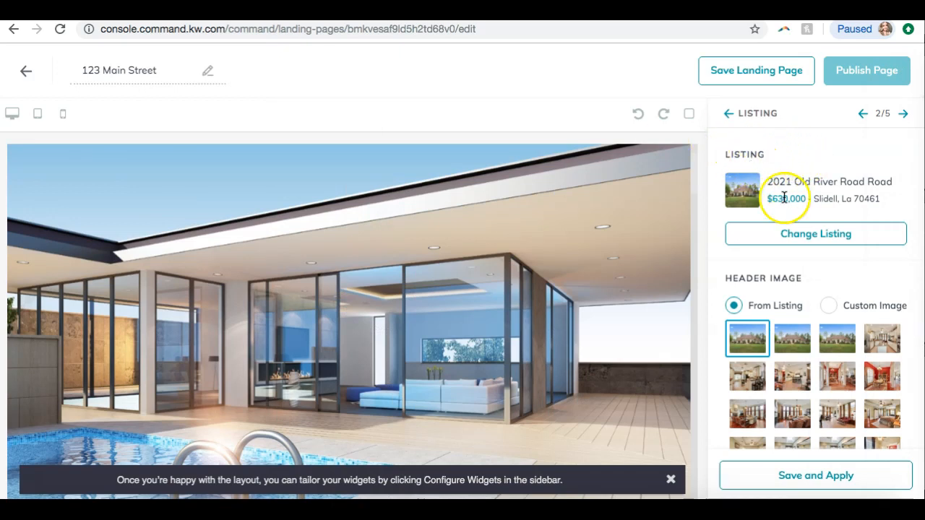
# Browse the listing's header image choices and the custom image option
pyautogui.scroll(-2, 784, 197)
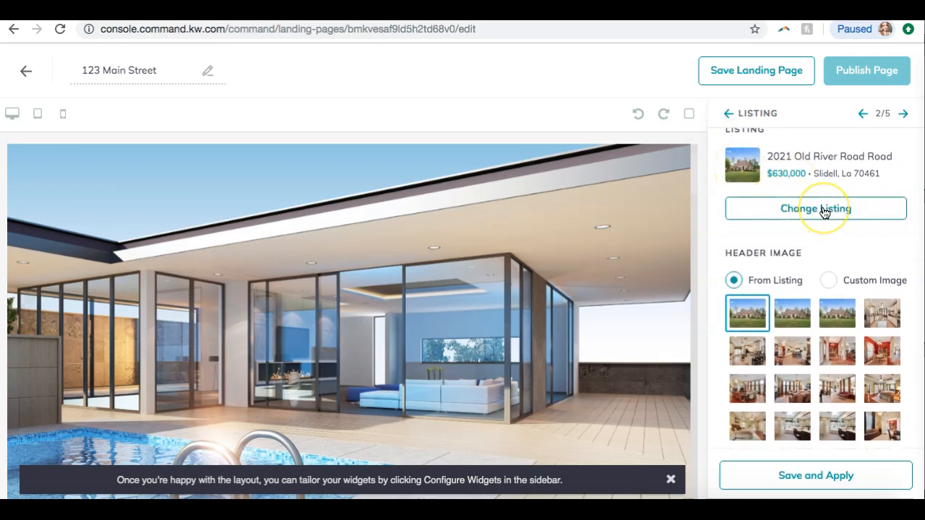
pyautogui.scroll(-3, 822, 219)
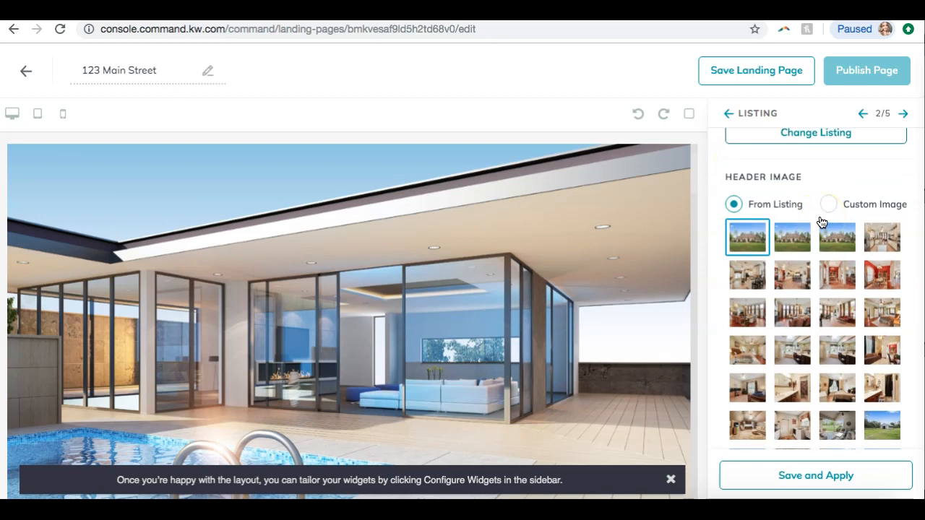
pyautogui.scroll(1, 329, 155)
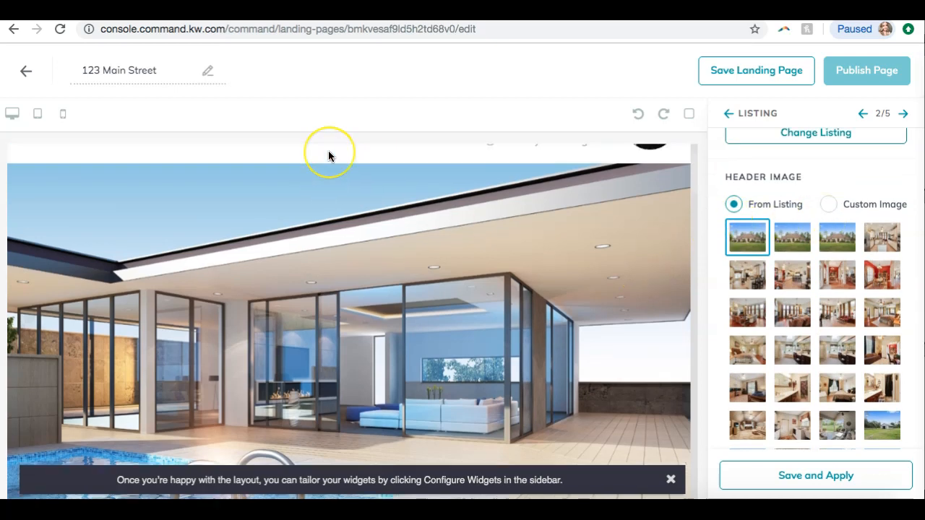
pyautogui.scroll(-1, 340, 159)
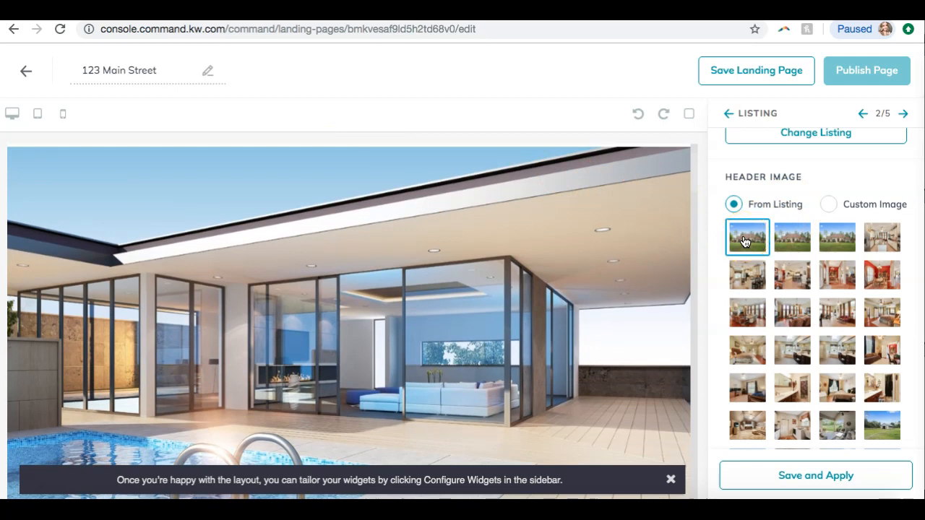
pyautogui.scroll(-5, 745, 241)
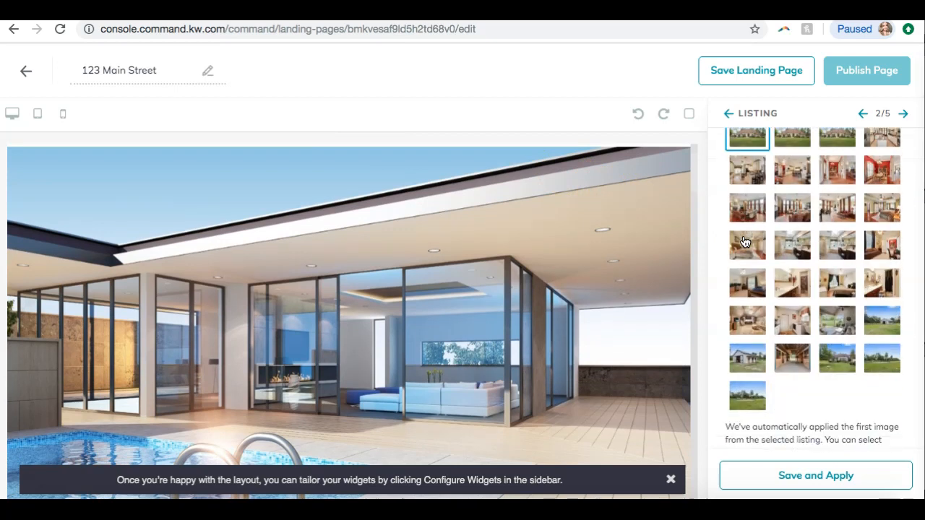
pyautogui.scroll(3, 745, 241)
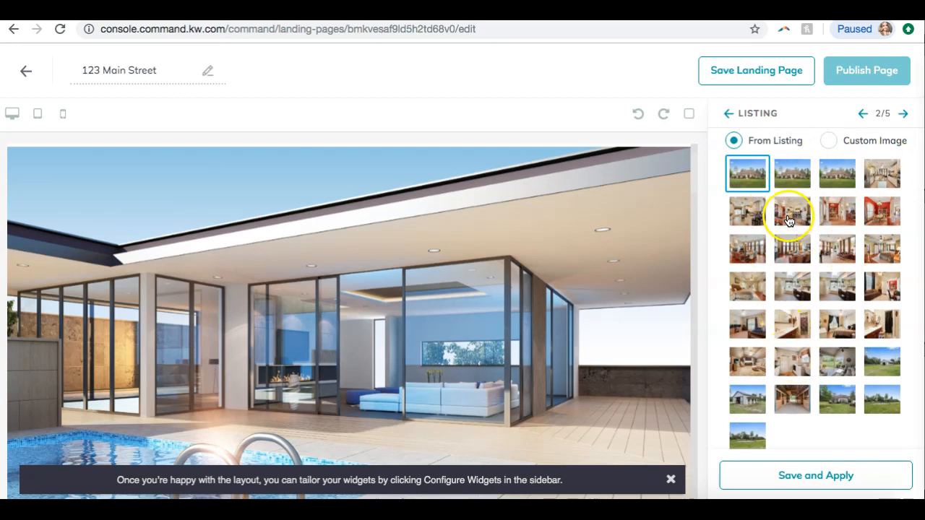
pyautogui.scroll(3, 788, 361)
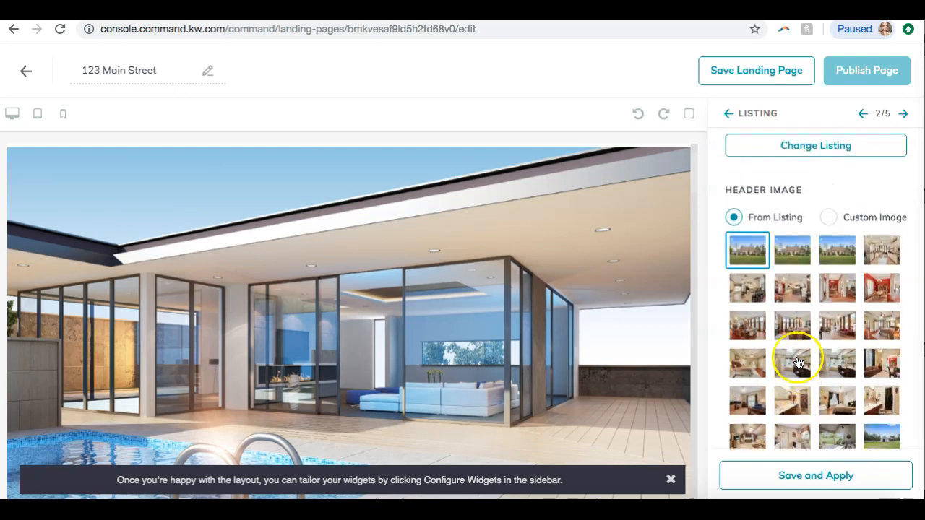
pyautogui.click(825, 221)
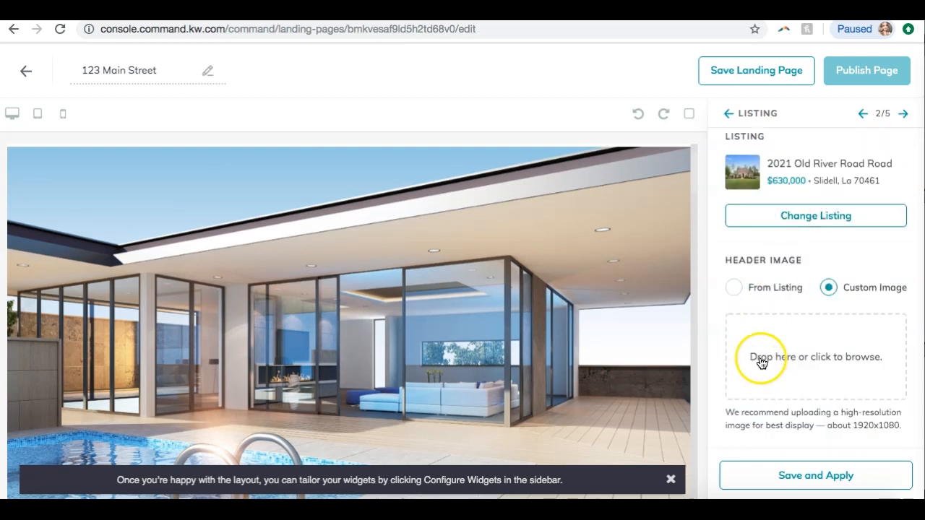
pyautogui.click(735, 287)
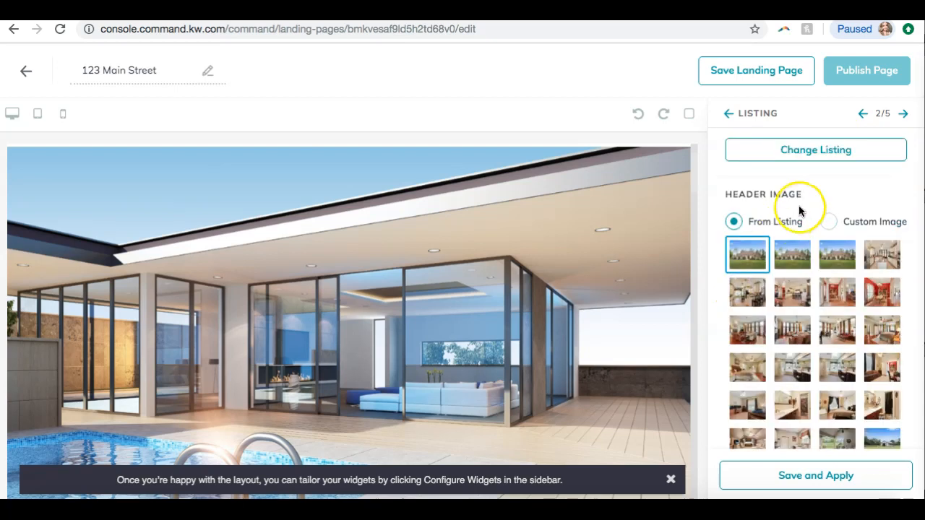
# Keep the first listing photo as header image, dismiss the layout tip, and save and apply the listing widget
pyautogui.click(750, 253)
pyautogui.scroll(-3, 749, 253)
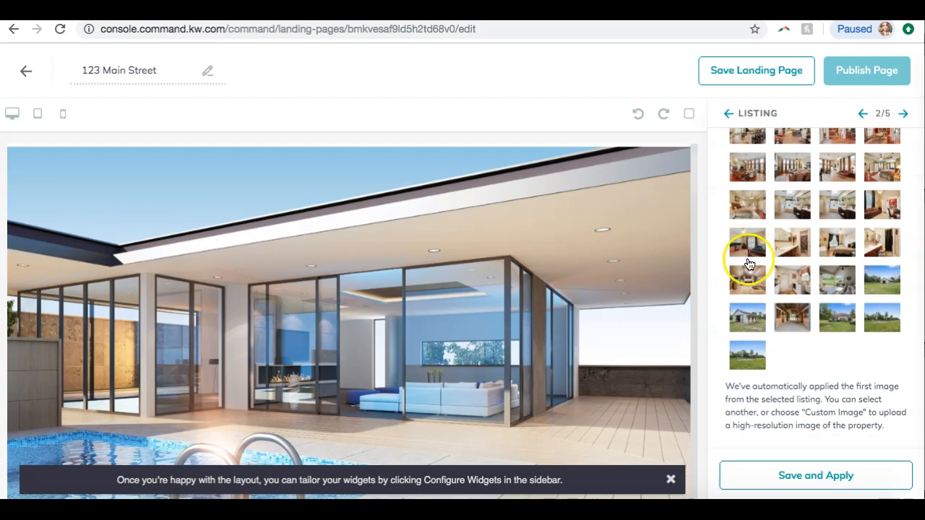
pyautogui.click(789, 482)
pyautogui.click(671, 479)
pyautogui.click(792, 484)
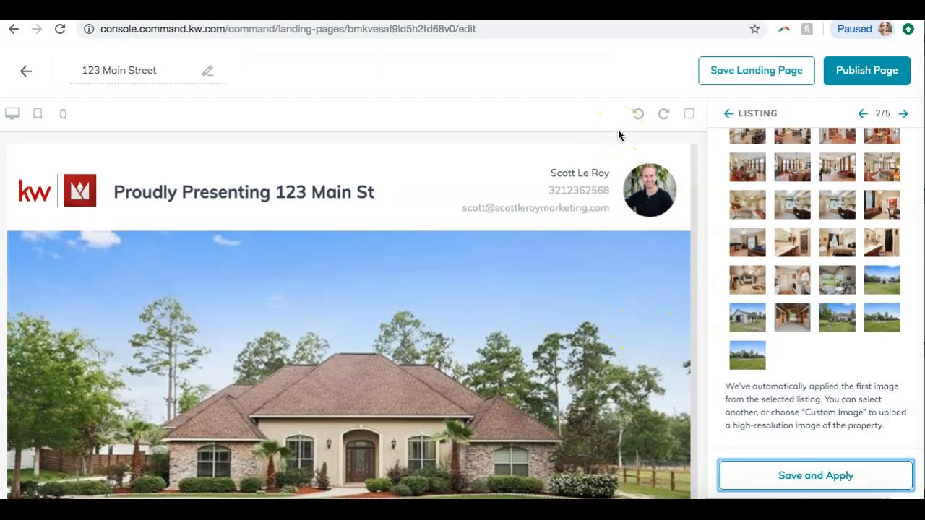
# Scroll the page preview to check the header and new listing image
pyautogui.scroll(-2, 539, 196)
pyautogui.scroll(2, 540, 196)
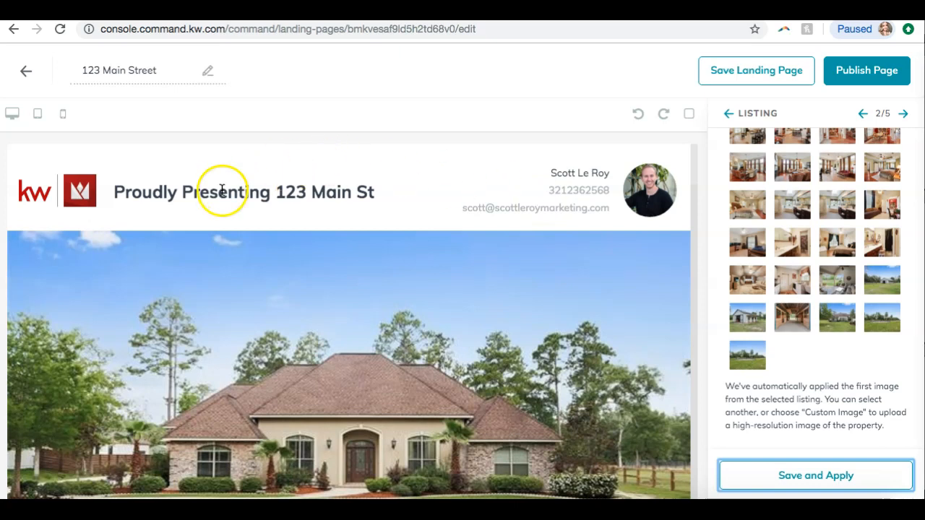
pyautogui.scroll(-3, 223, 238)
pyautogui.scroll(1, 223, 245)
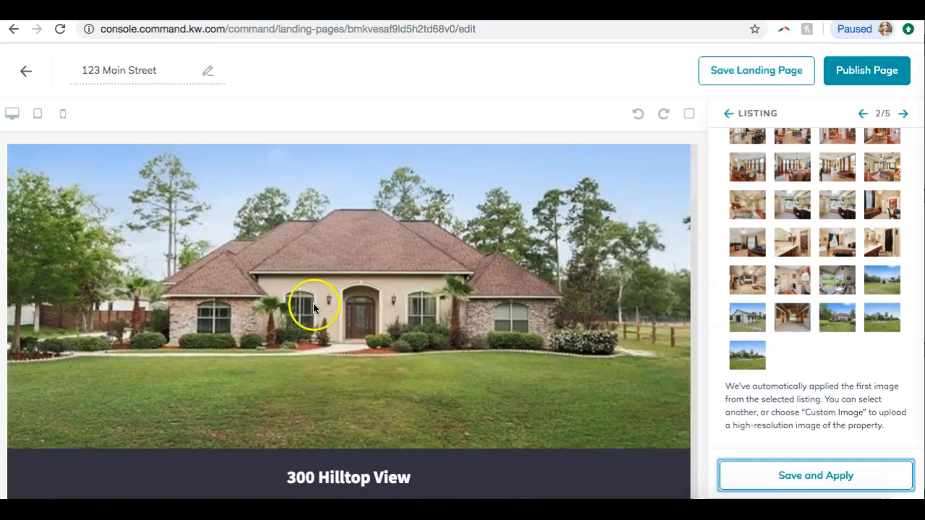
# Scroll through the whole page preview to review the listing, agent branding and footer sections
pyautogui.scroll(-3, 393, 231)
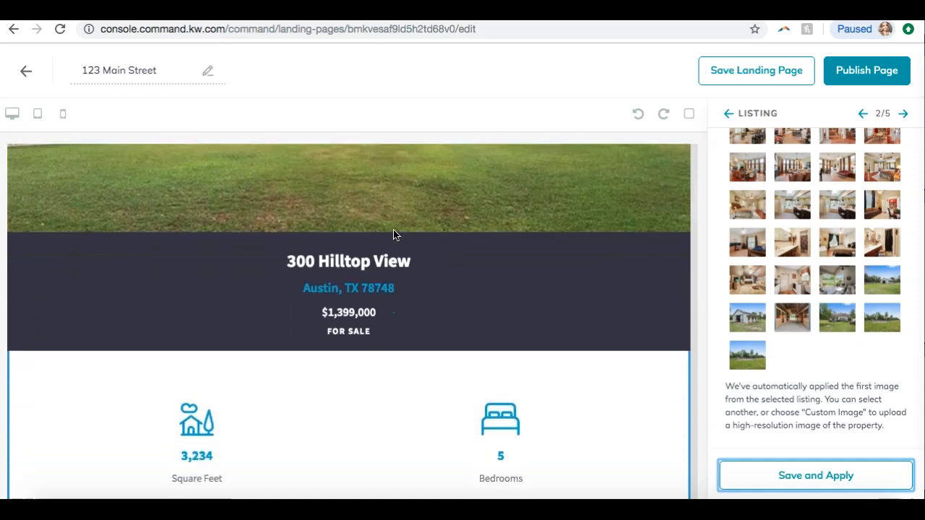
pyautogui.scroll(-1, 394, 233)
pyautogui.scroll(-2, 394, 234)
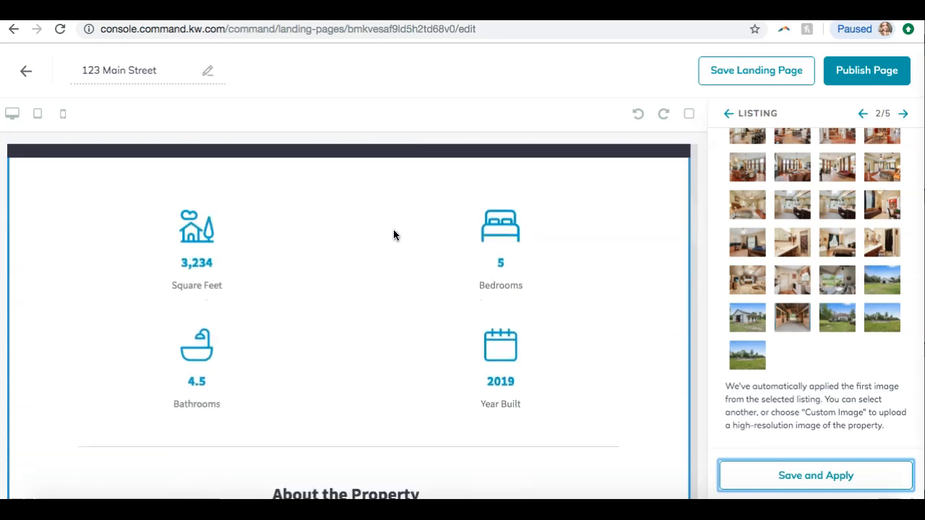
pyautogui.scroll(-2, 394, 233)
pyautogui.scroll(-5, 393, 234)
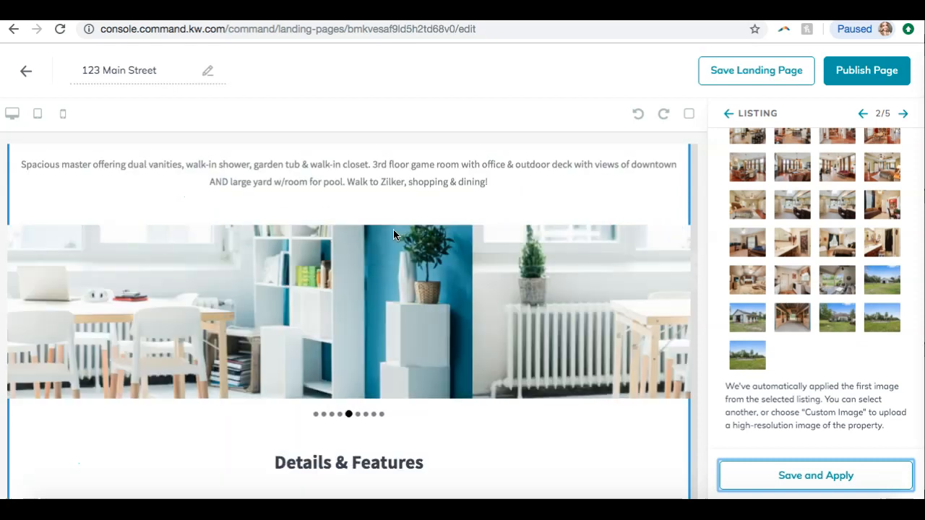
pyautogui.scroll(-9, 393, 234)
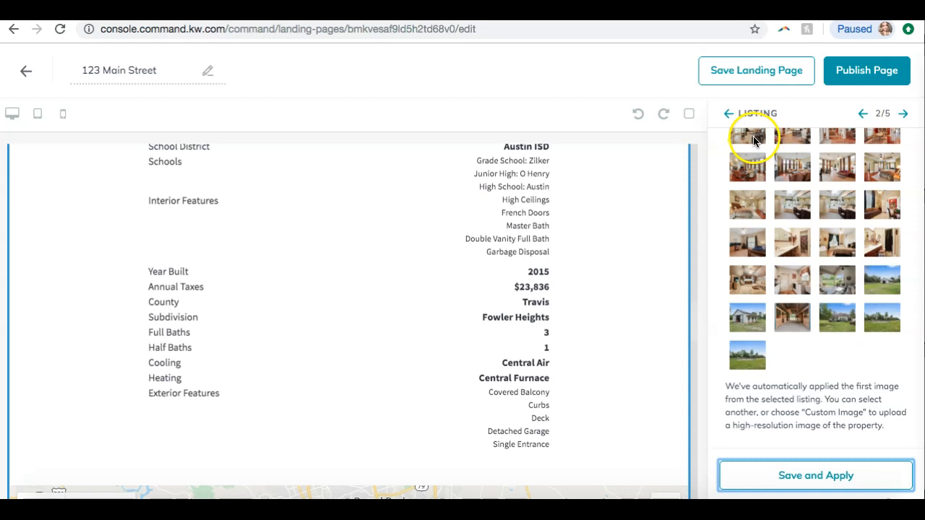
pyautogui.scroll(-5, 562, 314)
pyautogui.scroll(-12, 563, 315)
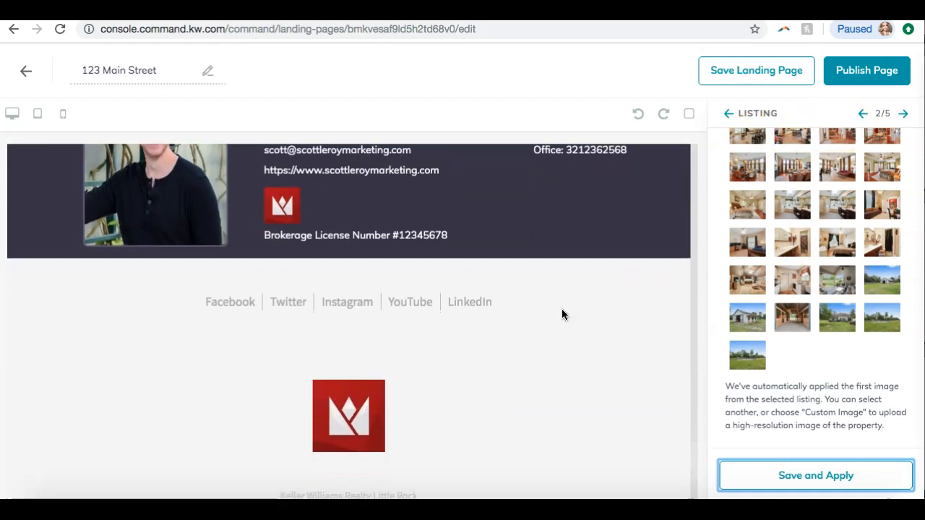
pyautogui.scroll(20, 562, 314)
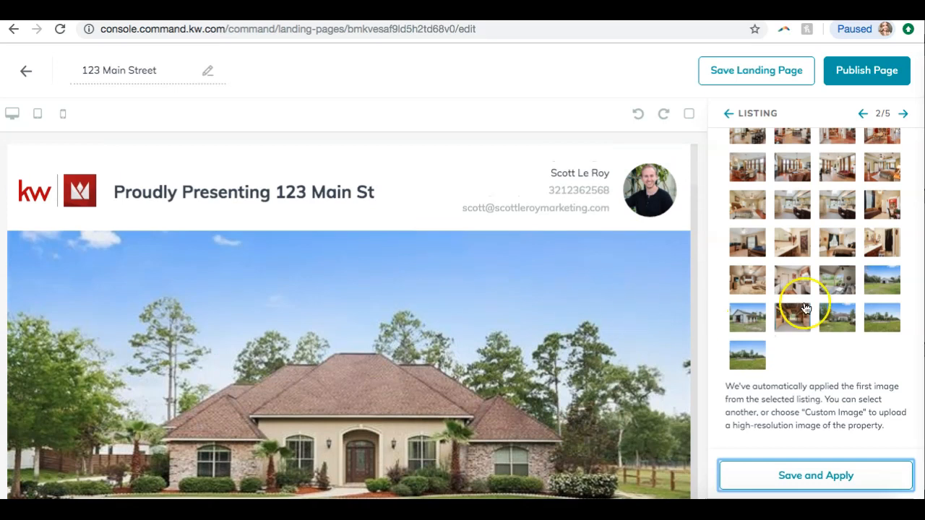
pyautogui.scroll(10, 867, 304)
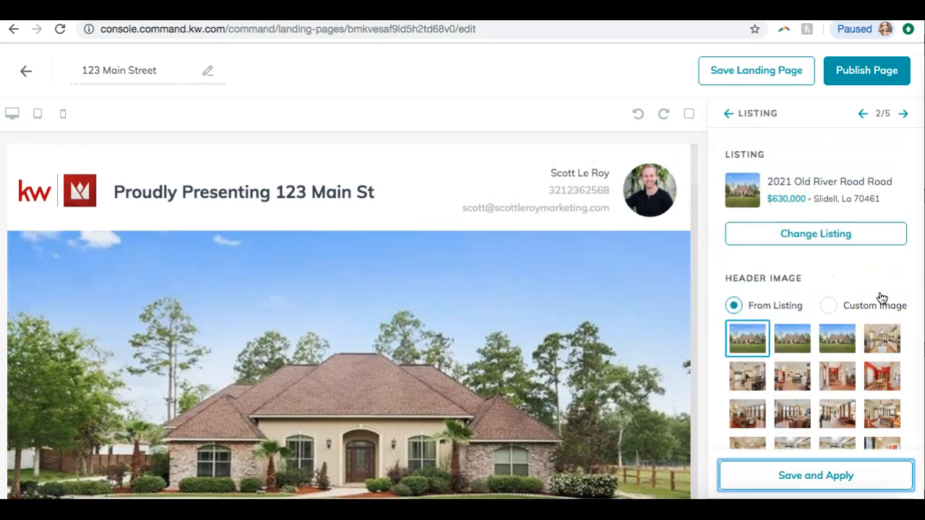
# Save and apply the listing widget again and scroll the preview to check the listing section
pyautogui.scroll(-5, 881, 299)
pyautogui.click(793, 480)
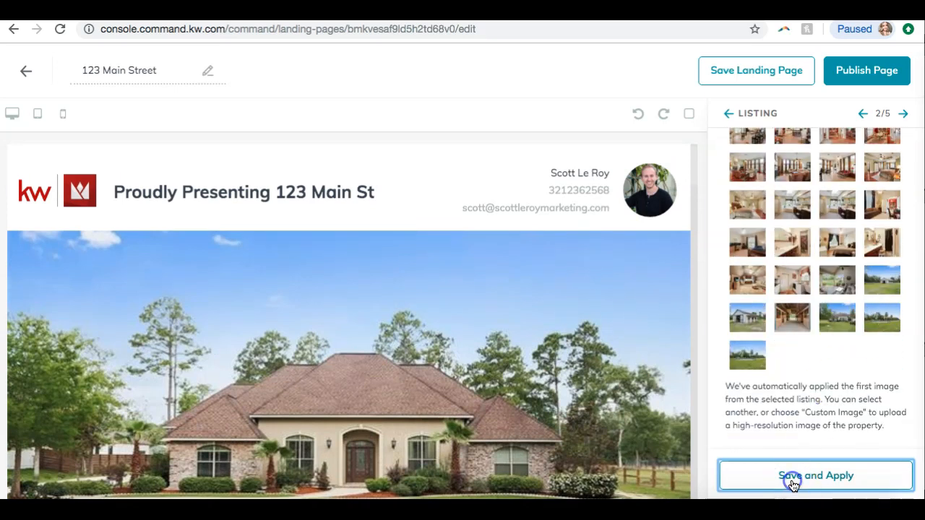
pyautogui.click(591, 425)
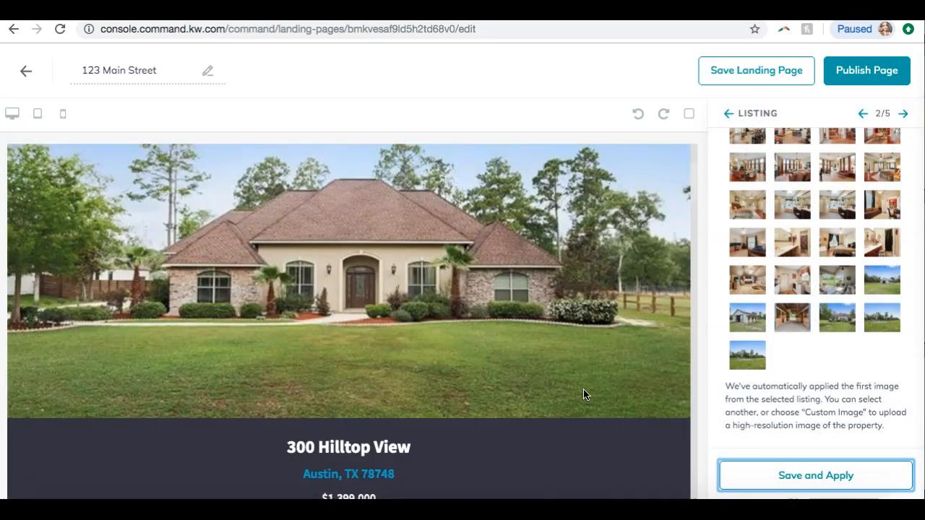
pyautogui.scroll(-4, 584, 388)
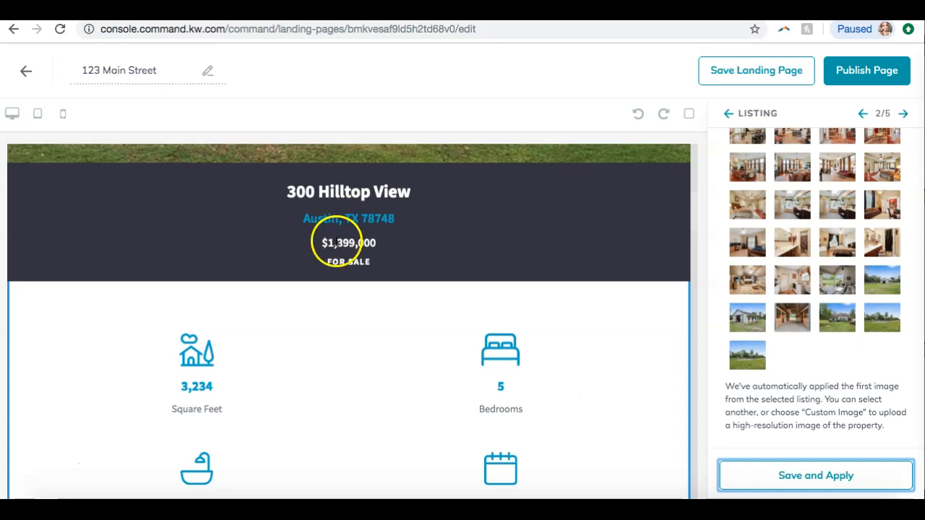
pyautogui.scroll(5, 354, 311)
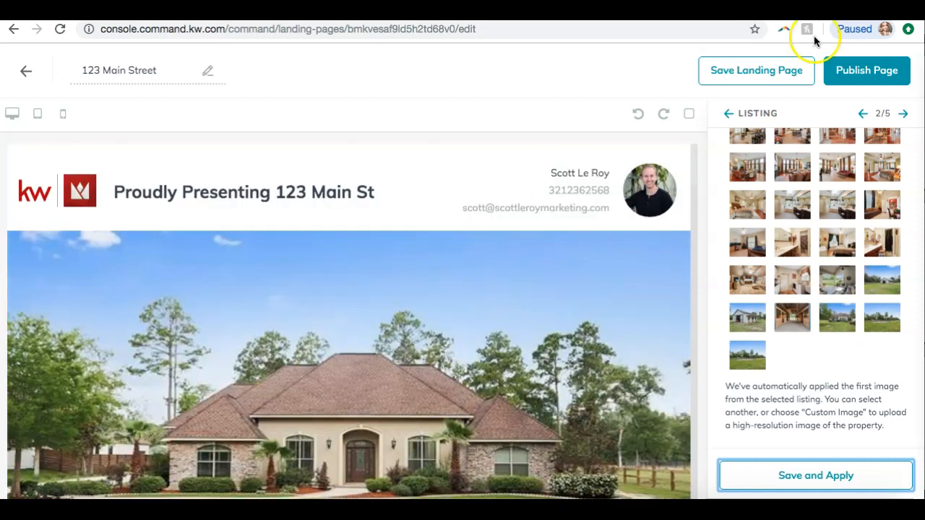
# Advance to the lead form widget and save and apply it with the header text 'Interested? Let's Talk!'
pyautogui.click(905, 116)
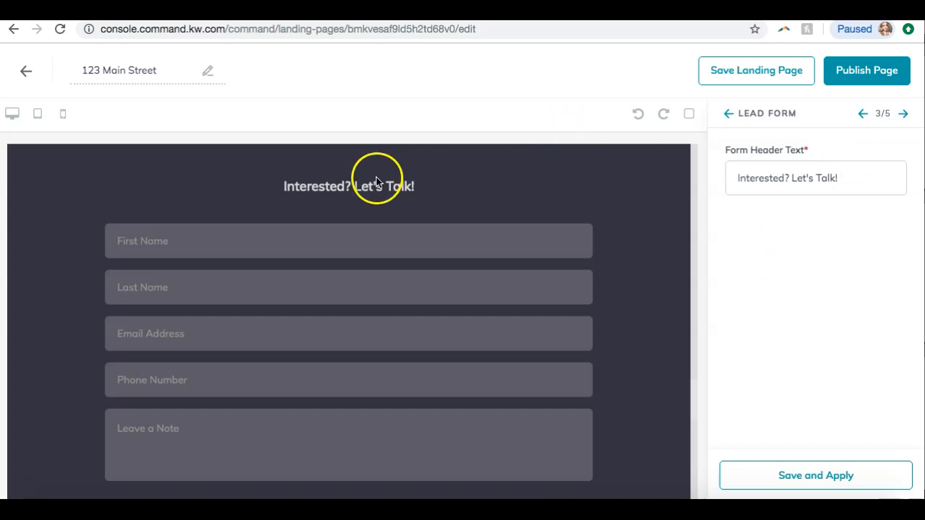
pyautogui.click(849, 181)
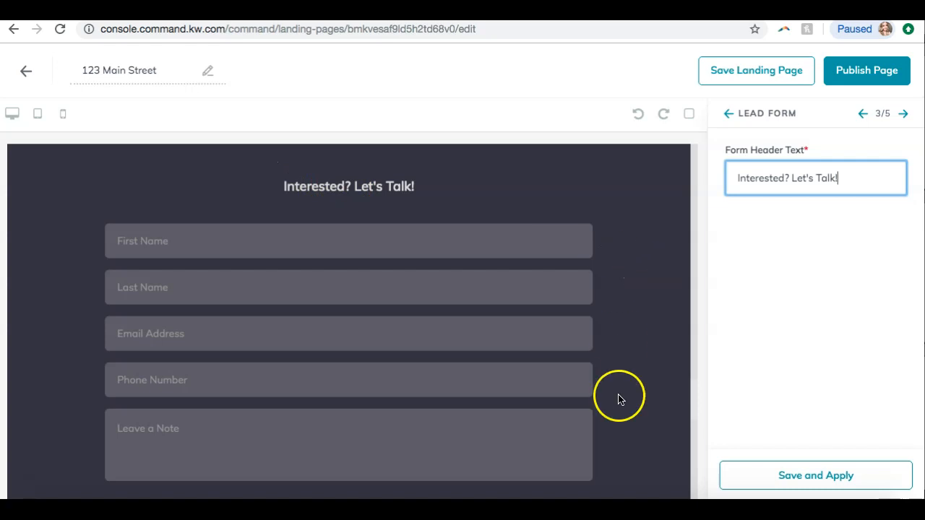
pyautogui.click(802, 477)
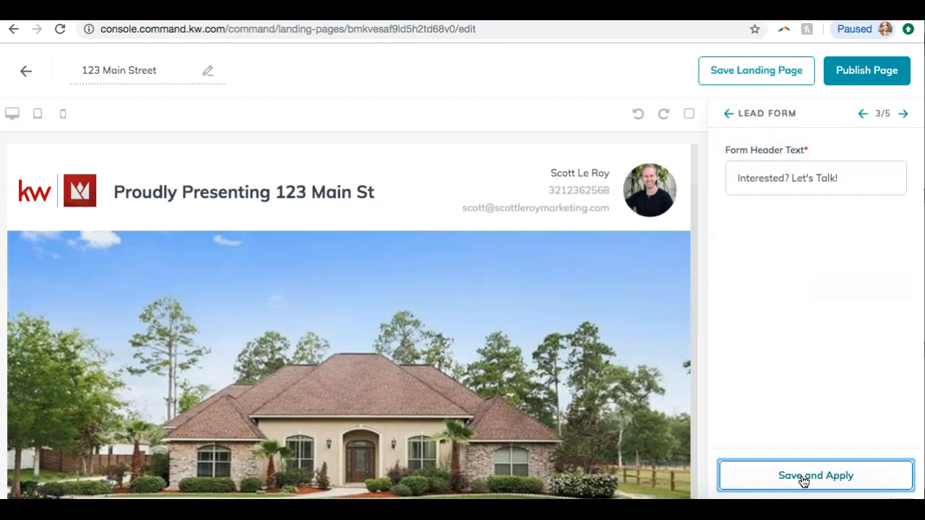
pyautogui.click(820, 262)
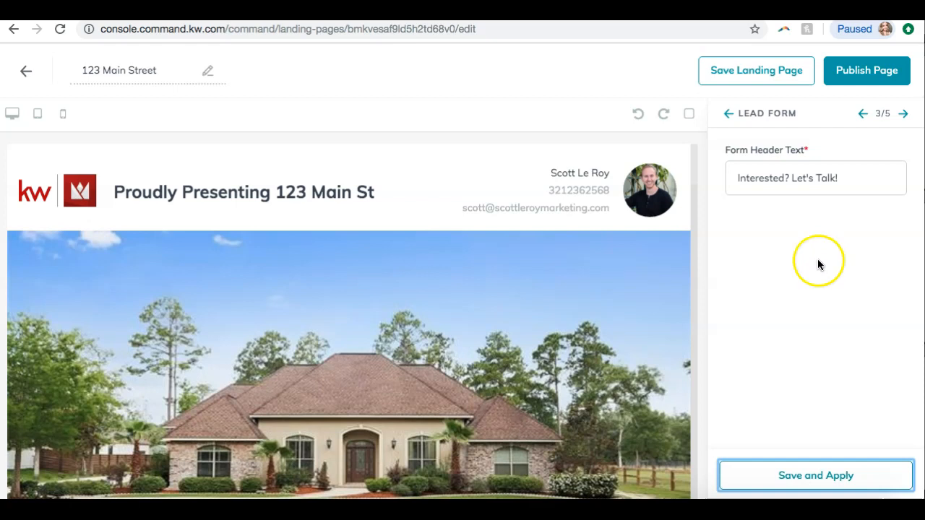
# In the agent branding widget, remove the team logo, save and apply, and scroll the preview to check it
pyautogui.click(904, 115)
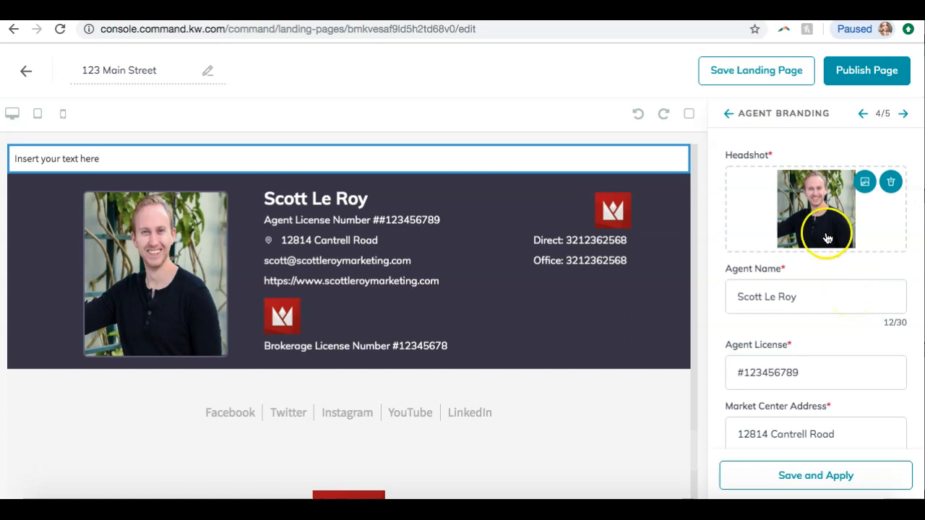
pyautogui.scroll(-5, 816, 253)
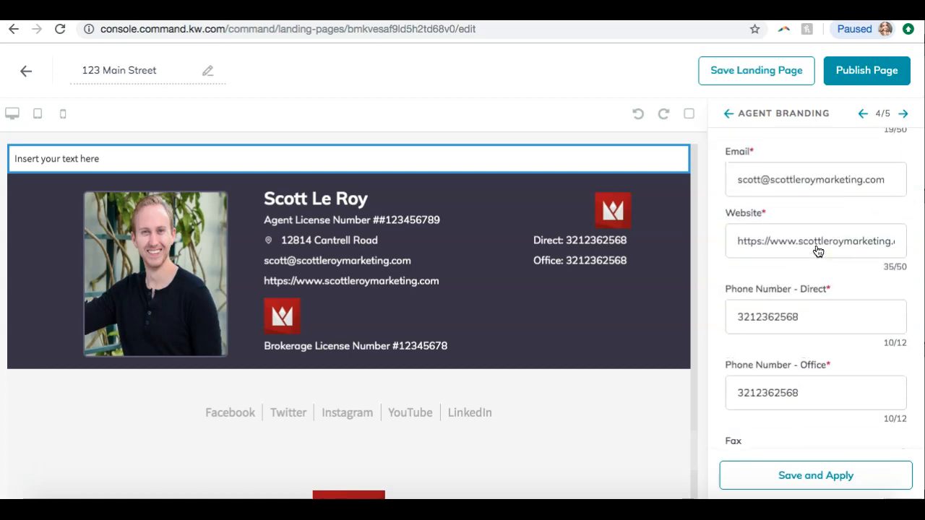
pyautogui.scroll(-8, 817, 251)
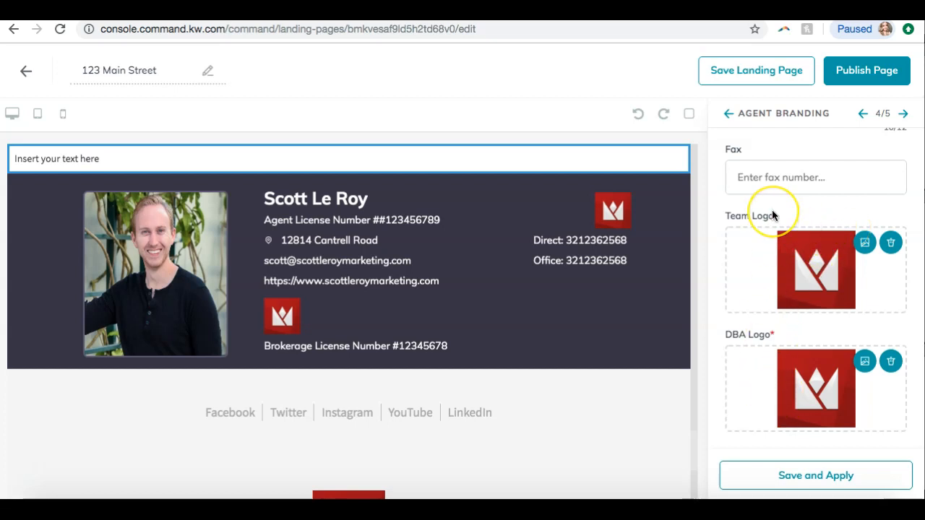
pyautogui.click(890, 244)
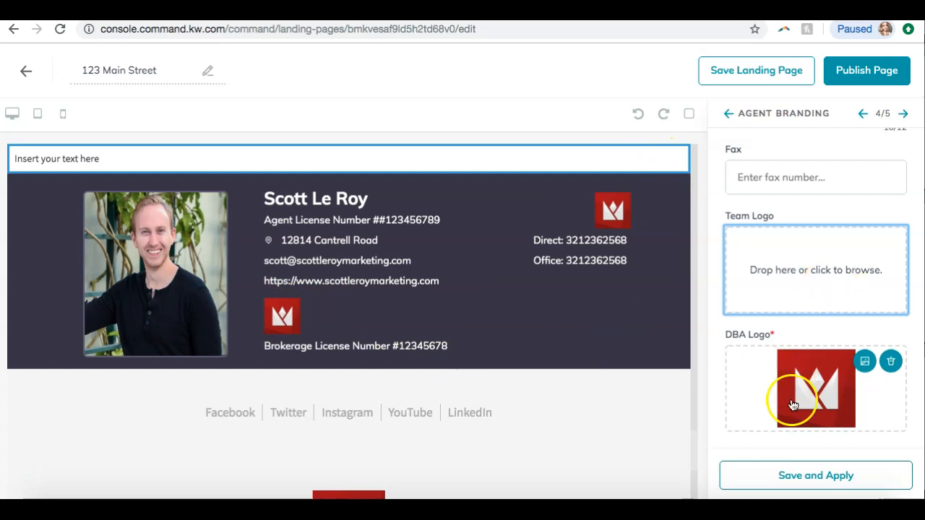
pyautogui.click(801, 477)
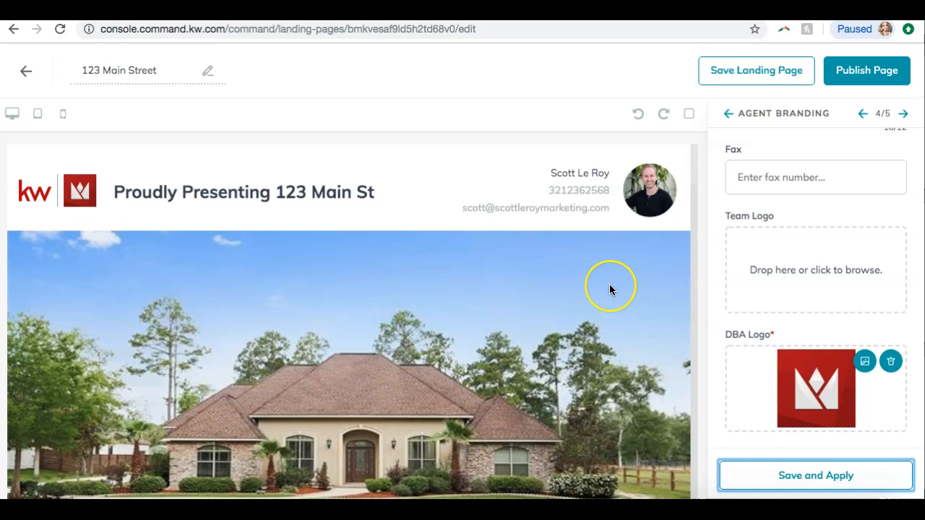
pyautogui.scroll(-3, 610, 286)
pyautogui.scroll(-15, 609, 289)
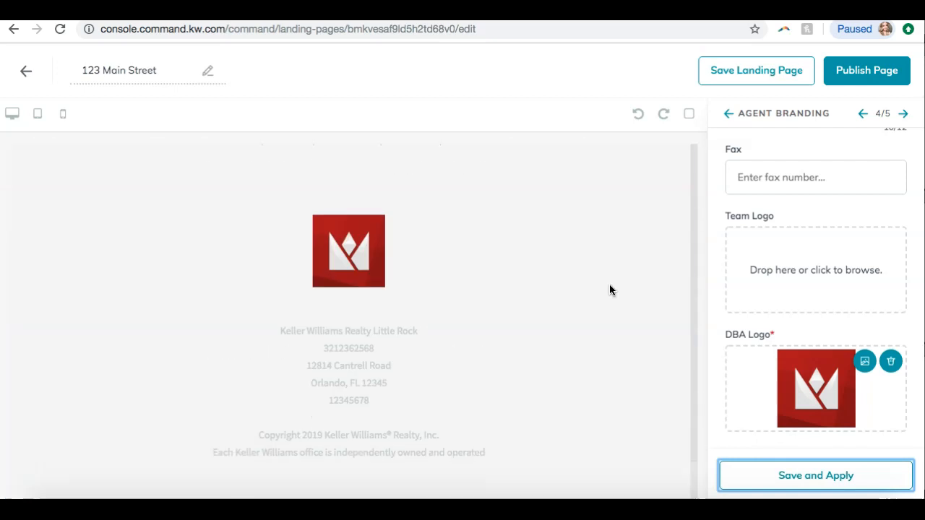
pyautogui.scroll(5, 609, 290)
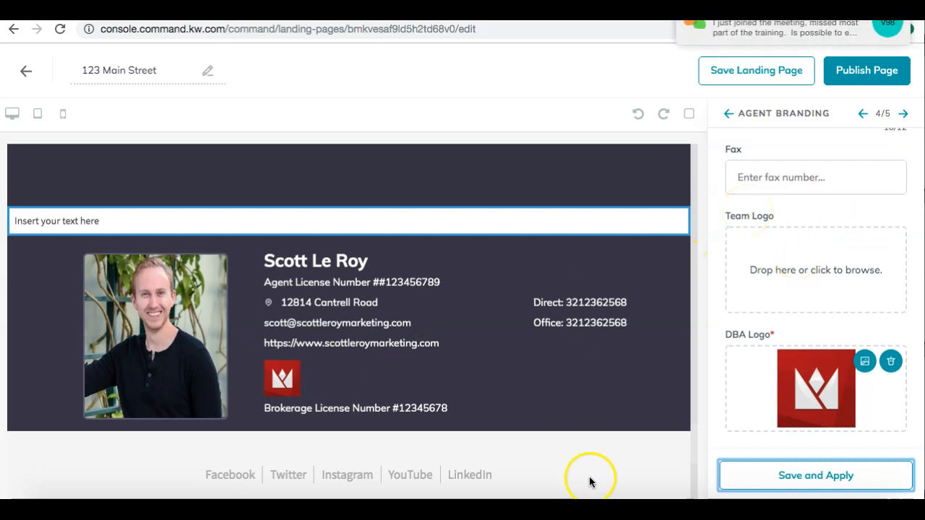
# Switch to the meeting app's chat, reply 'yes' to a viewer's message, and close the chat window
pyautogui.click(676, 497)
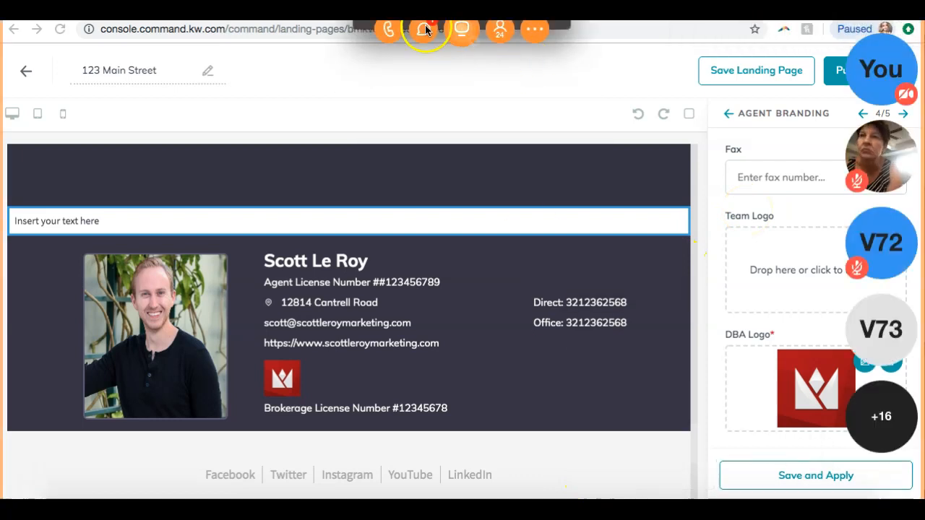
pyautogui.click(425, 30)
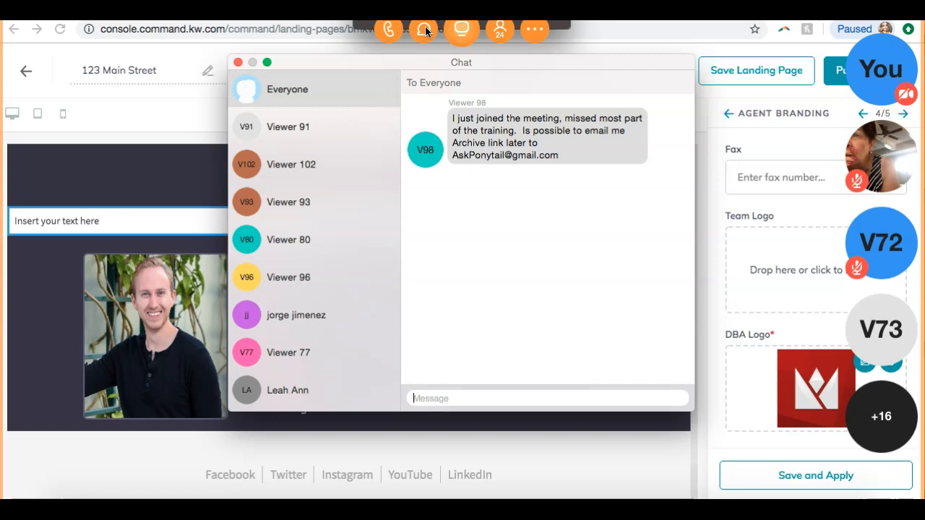
pyautogui.write('yes')
pyautogui.press('Return')
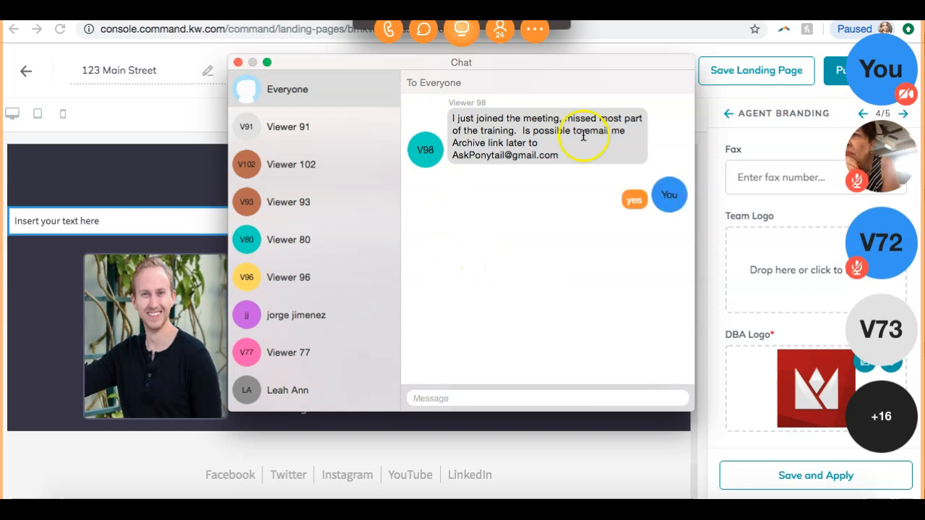
pyautogui.click(237, 63)
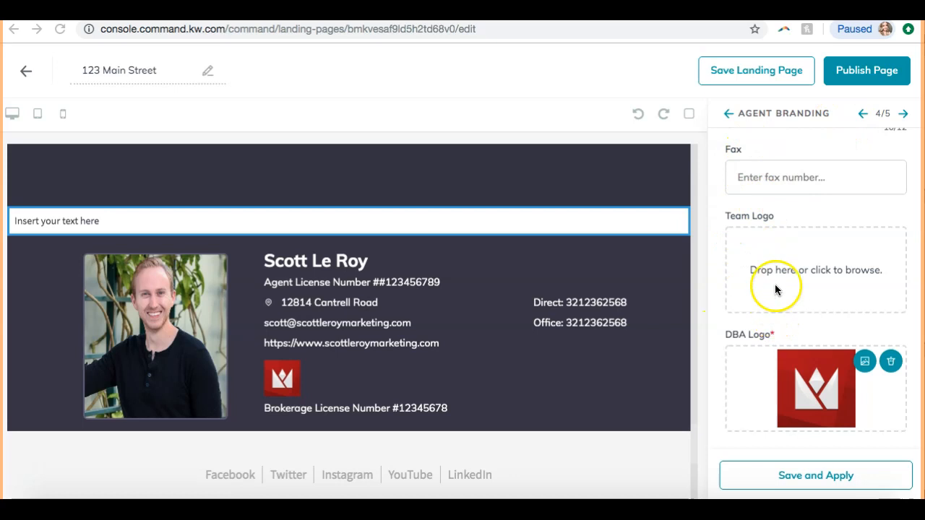
# Save and apply the agent branding widget once more and move on to the legal footer widget
pyautogui.click(904, 116)
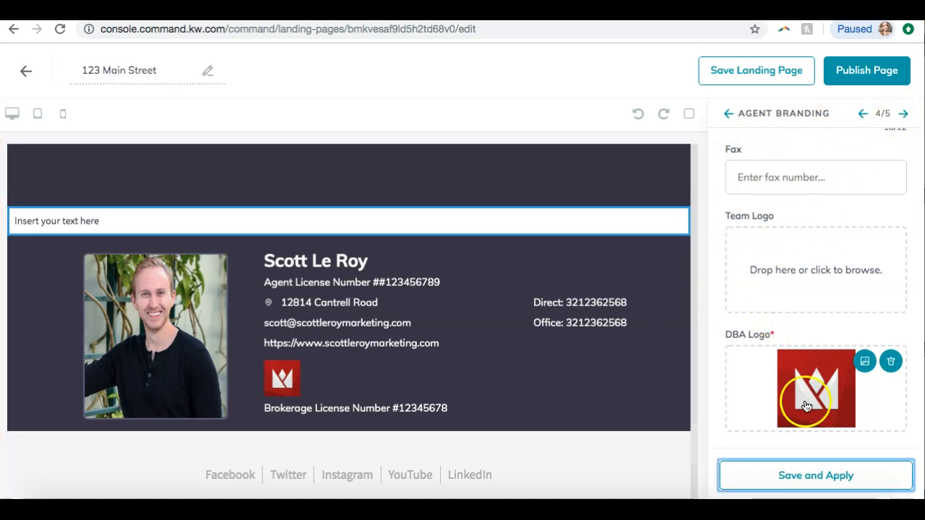
pyautogui.click(811, 479)
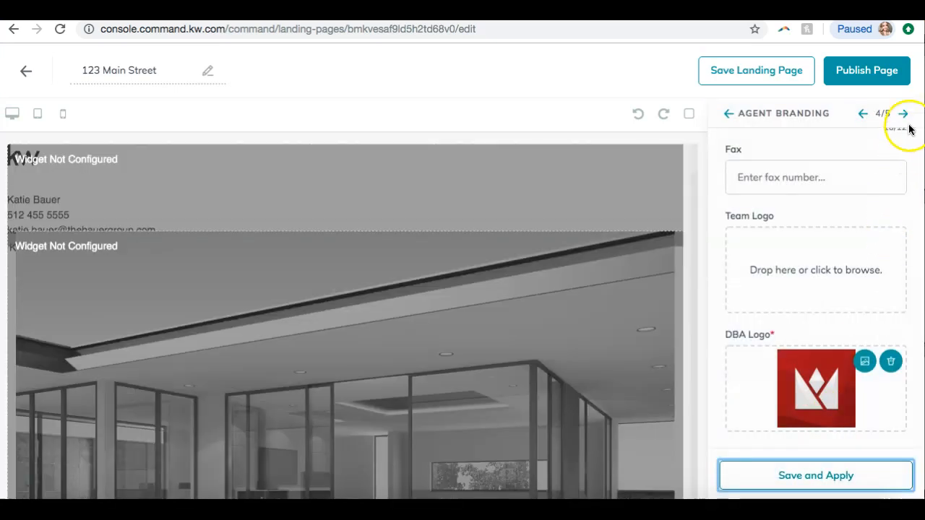
pyautogui.click(903, 113)
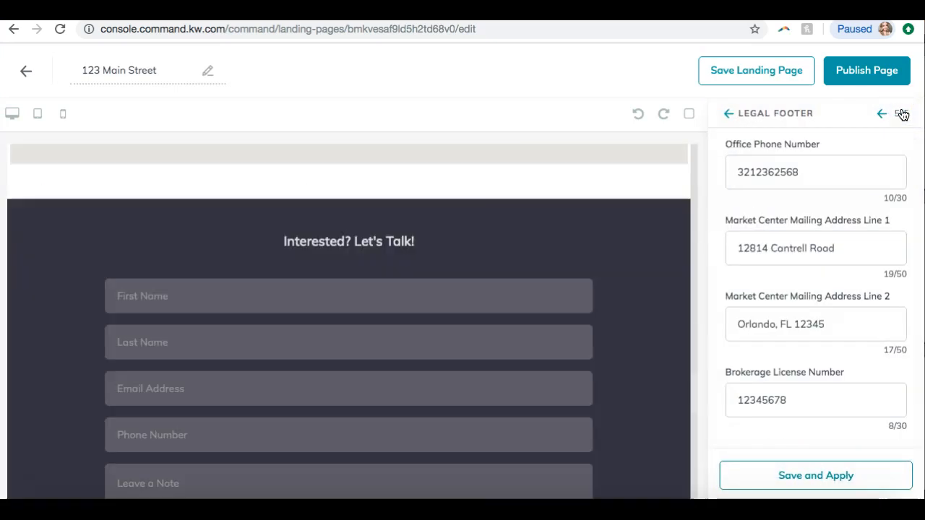
# Review the legal footer's social links and market center details, then save and apply the footer widget
pyautogui.click(780, 252)
pyautogui.scroll(8, 781, 252)
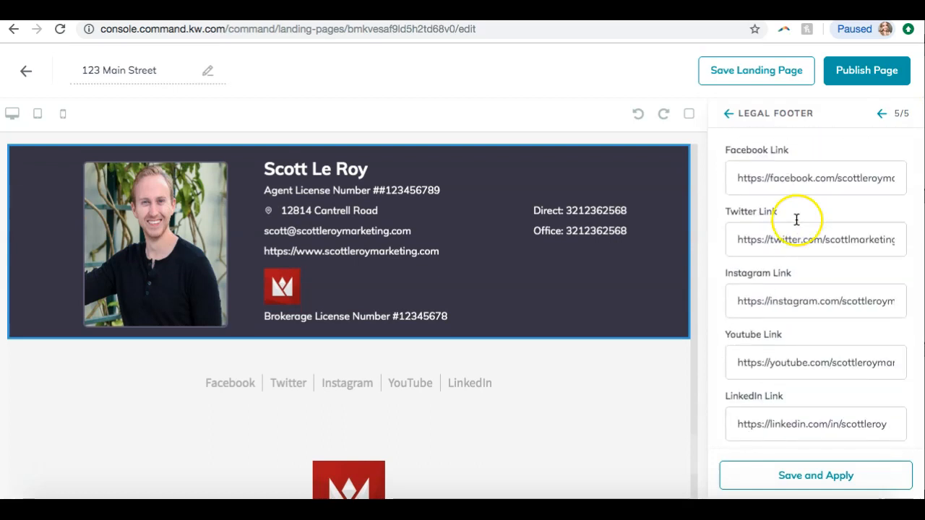
pyautogui.click(798, 179)
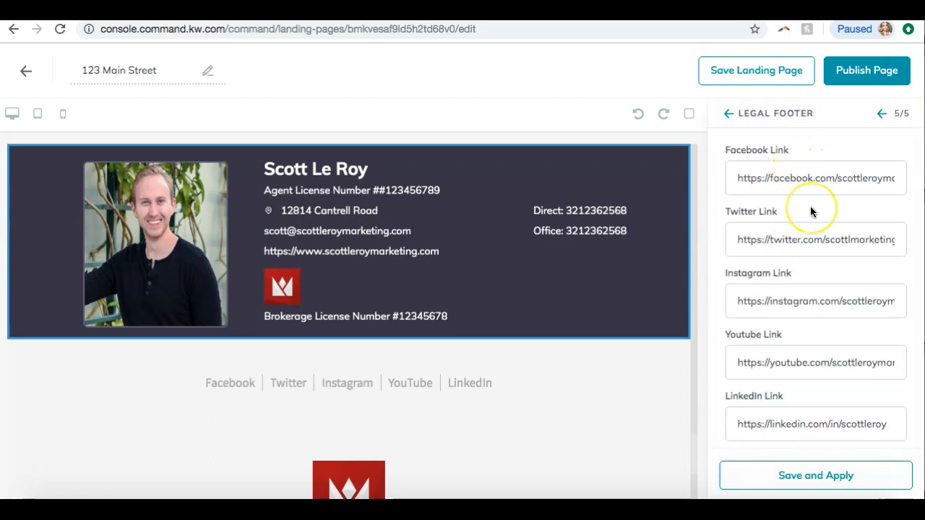
pyautogui.scroll(-1, 810, 211)
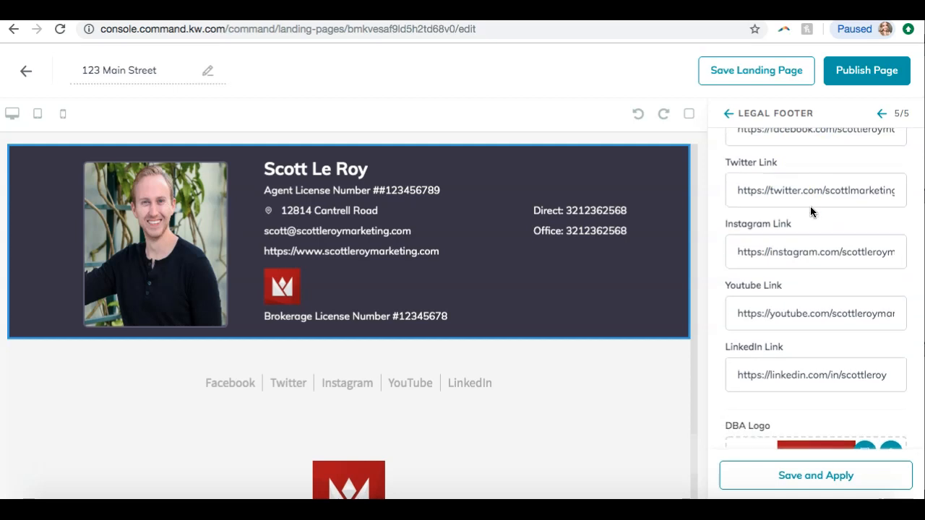
pyautogui.scroll(-6, 811, 206)
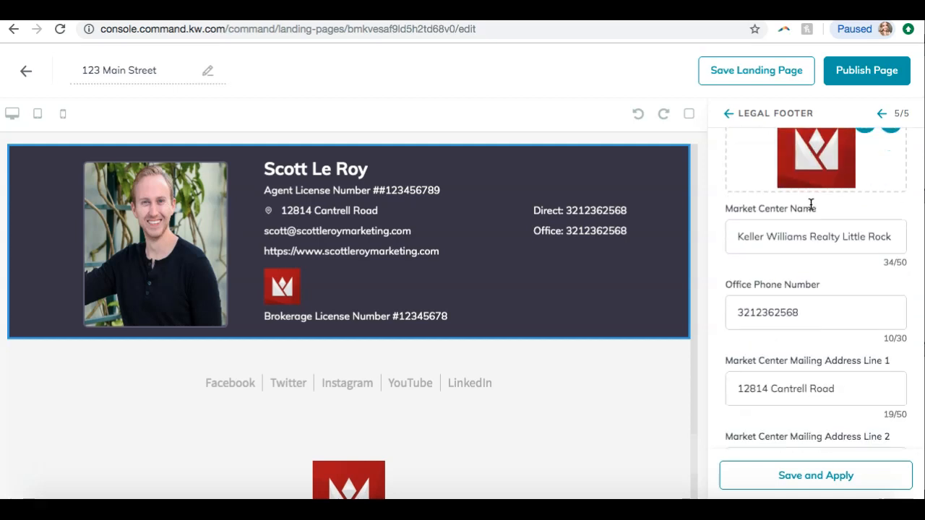
pyautogui.scroll(-3, 811, 205)
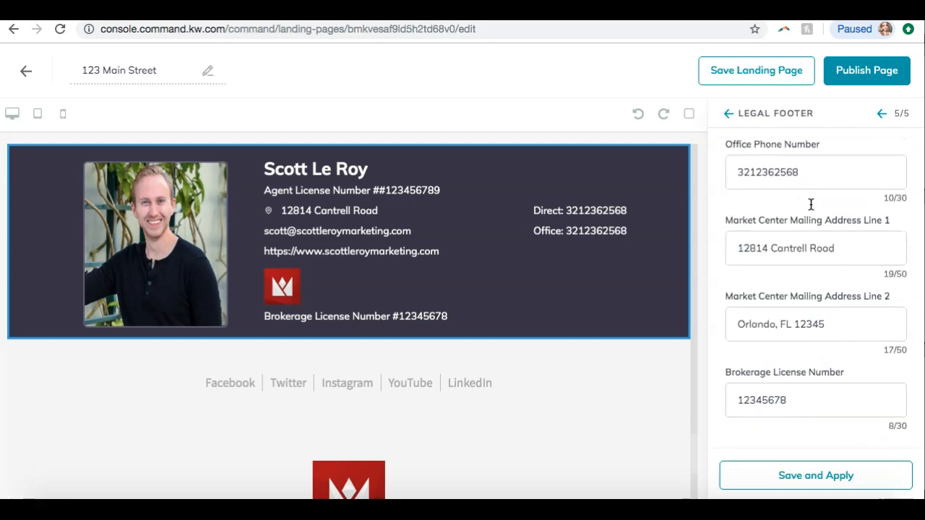
pyautogui.click(777, 470)
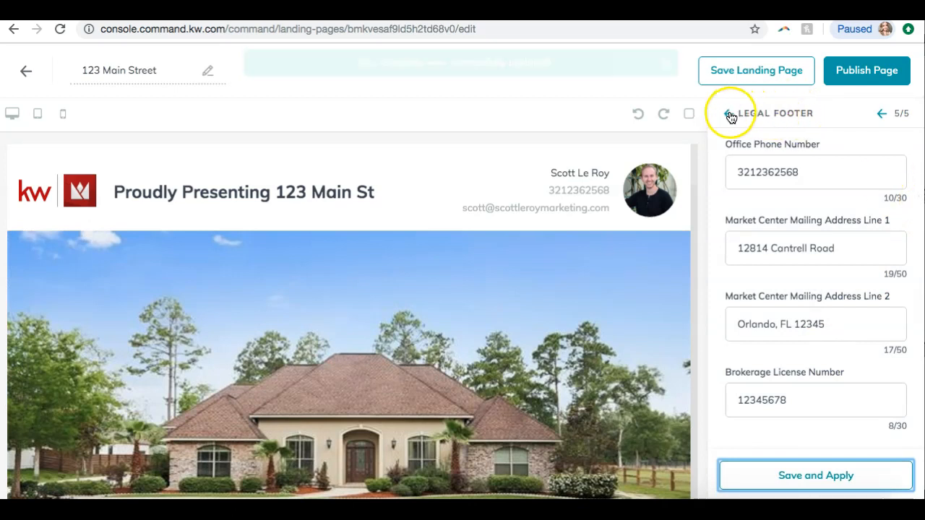
# Close the widget configuration panel and publish the landing page, confirming the publish prompt
pyautogui.click(730, 115)
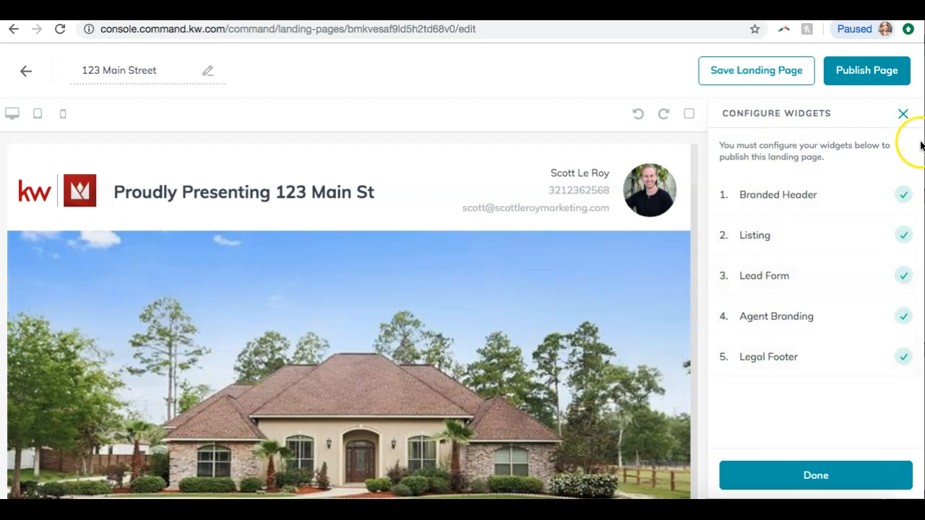
pyautogui.click(787, 473)
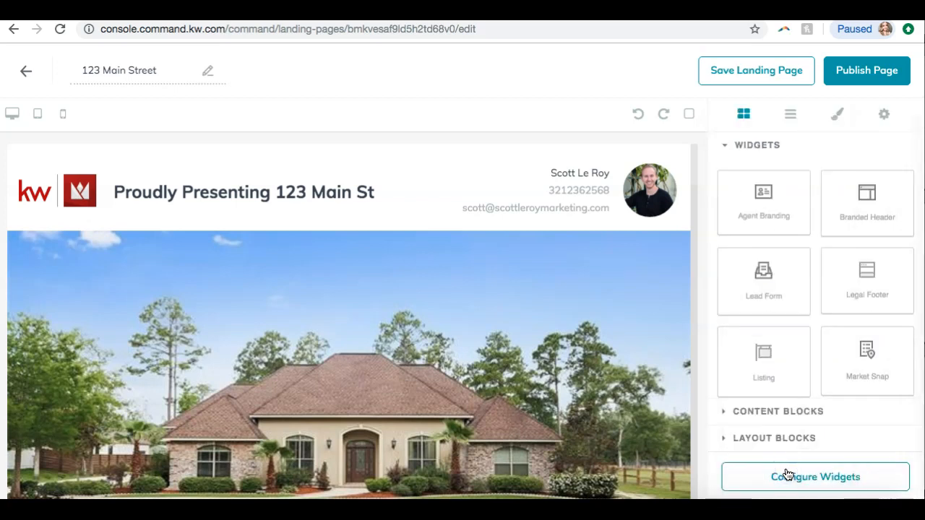
pyautogui.click(714, 423)
pyautogui.scroll(-8, 607, 376)
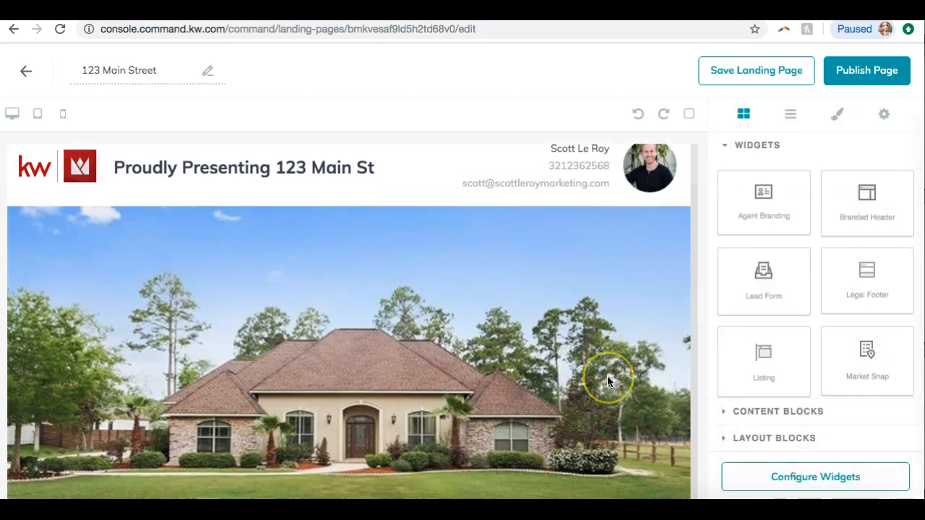
pyautogui.scroll(-5, 607, 382)
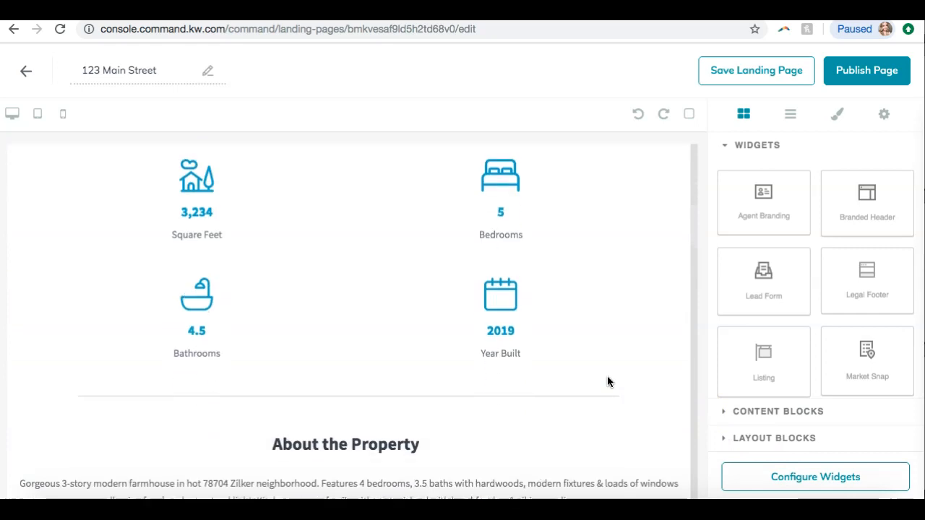
pyautogui.scroll(-6, 608, 381)
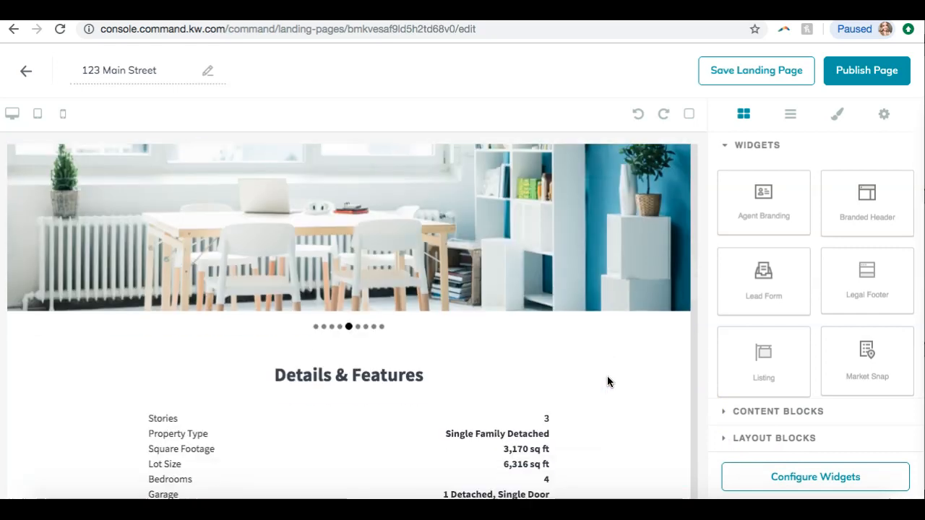
pyautogui.scroll(6, 607, 382)
pyautogui.scroll(10, 607, 382)
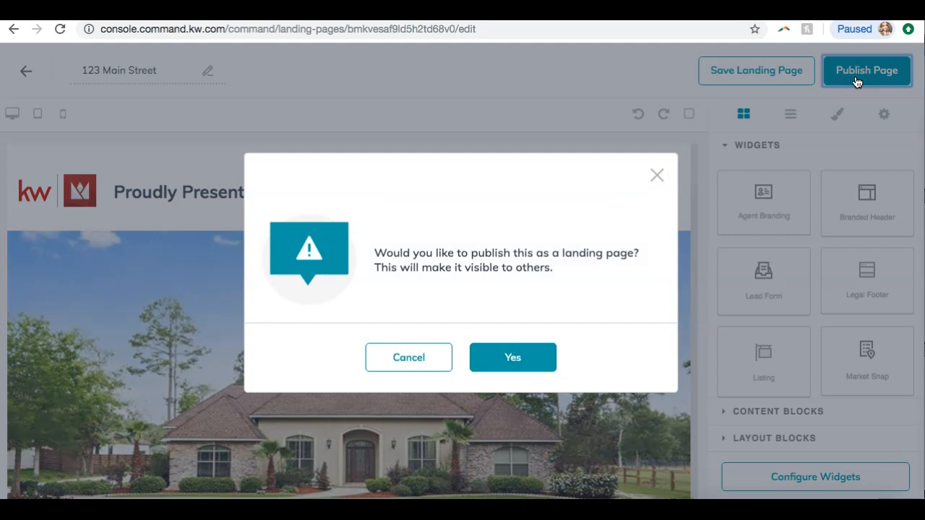
pyautogui.click(486, 359)
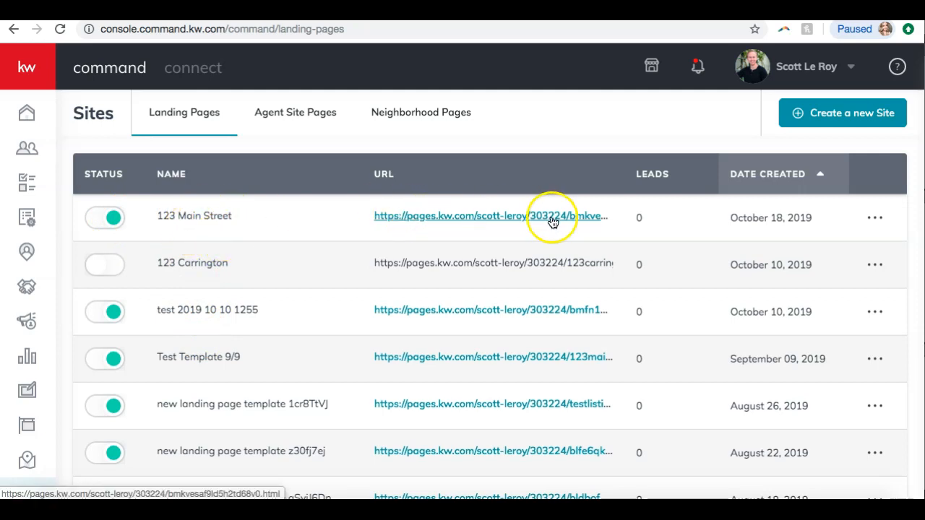
# Open the live 123 Main Street page from the landing pages list, scroll through its sections, and close the tab
pyautogui.click(523, 216)
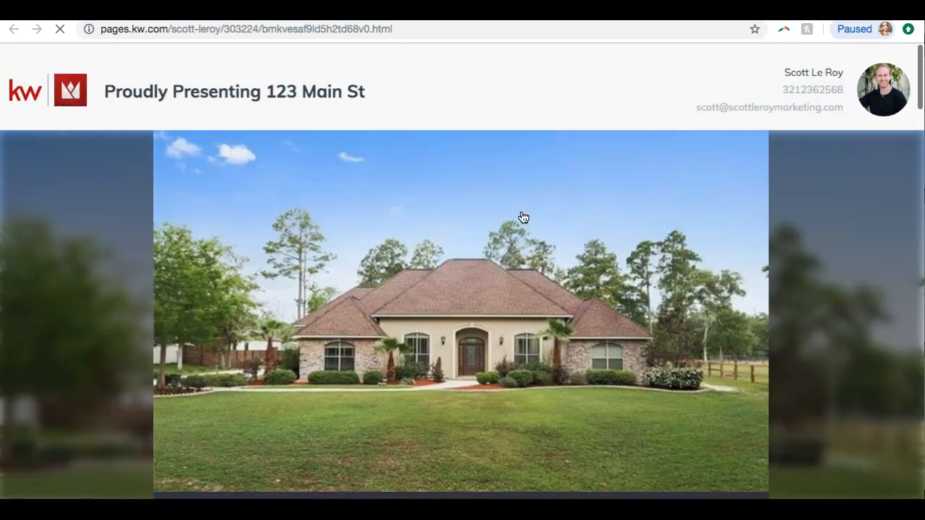
pyautogui.scroll(-3, 523, 217)
pyautogui.scroll(3, 524, 218)
pyautogui.scroll(-5, 523, 218)
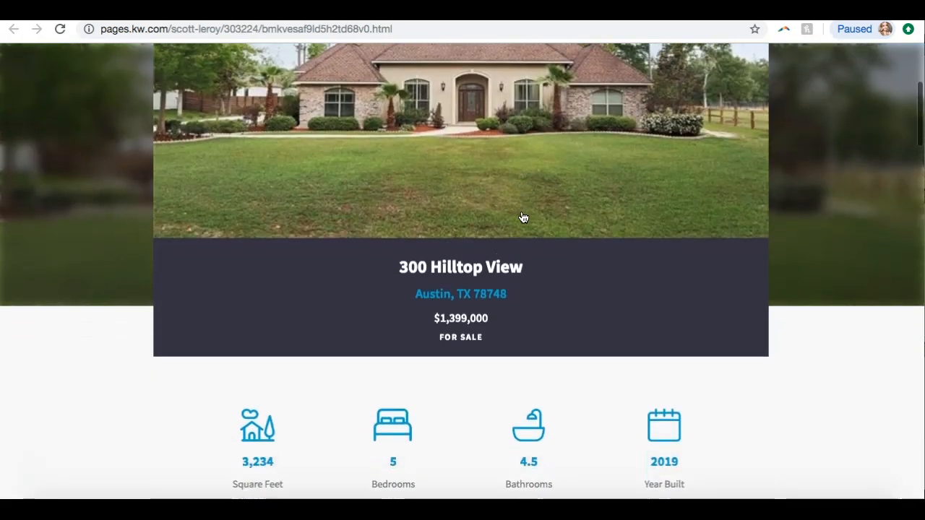
pyautogui.scroll(2, 523, 218)
pyautogui.click(460, 172)
pyautogui.scroll(-7, 459, 173)
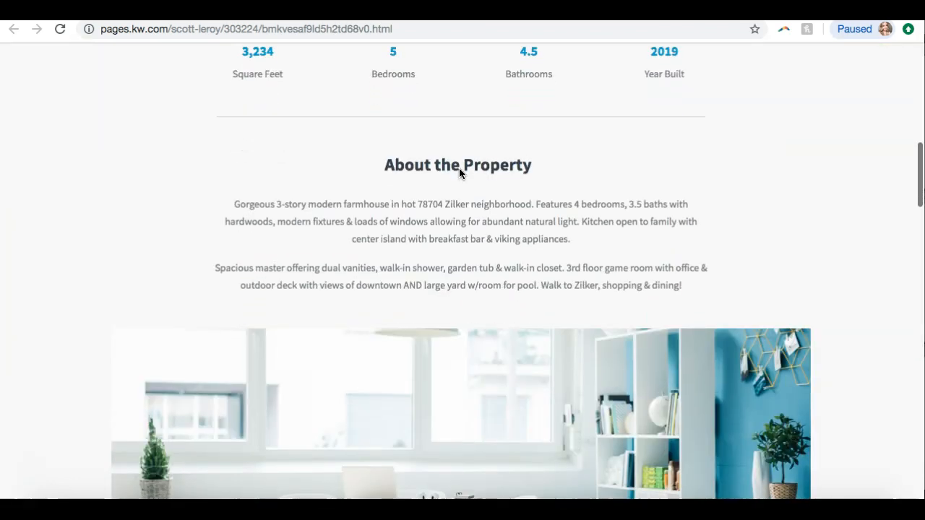
pyautogui.scroll(-9, 460, 169)
pyautogui.scroll(-10, 459, 174)
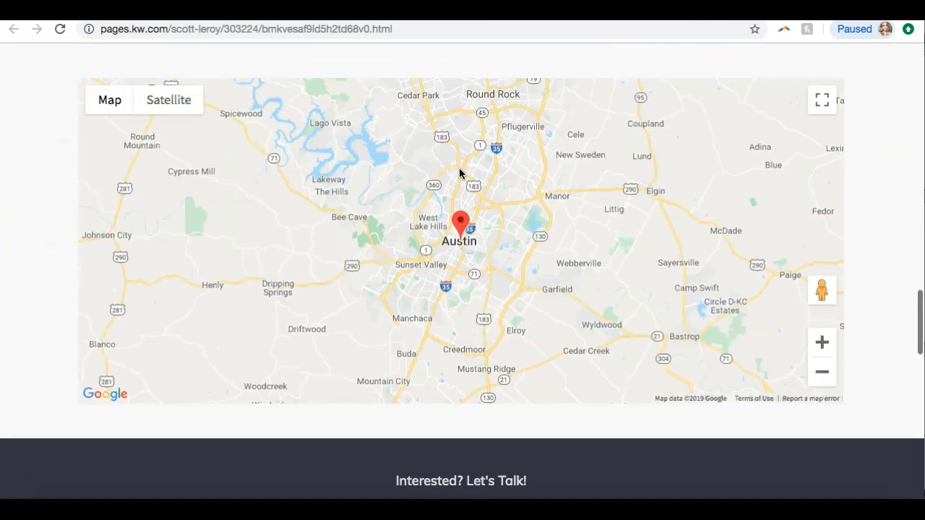
pyautogui.scroll(11, 460, 173)
pyautogui.scroll(15, 459, 173)
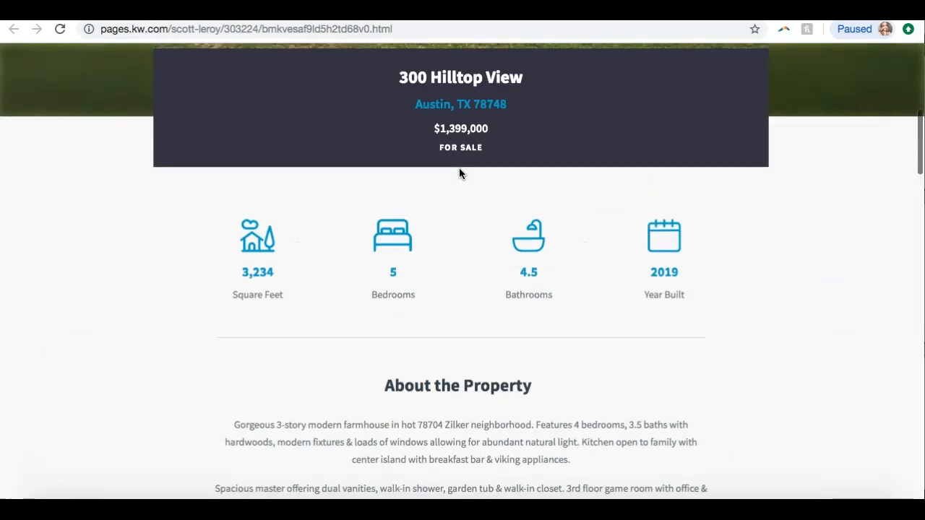
pyautogui.hotkey('ctrl', 'w')
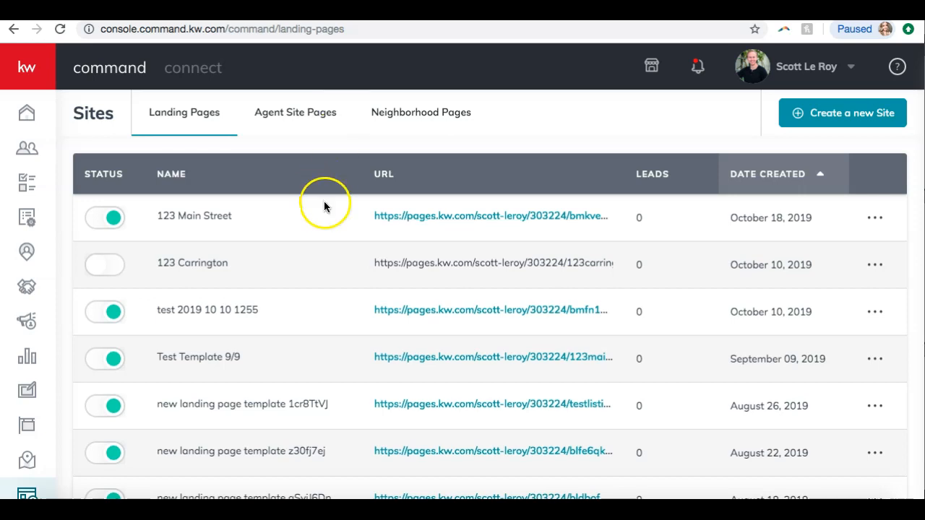
pyautogui.click(425, 217)
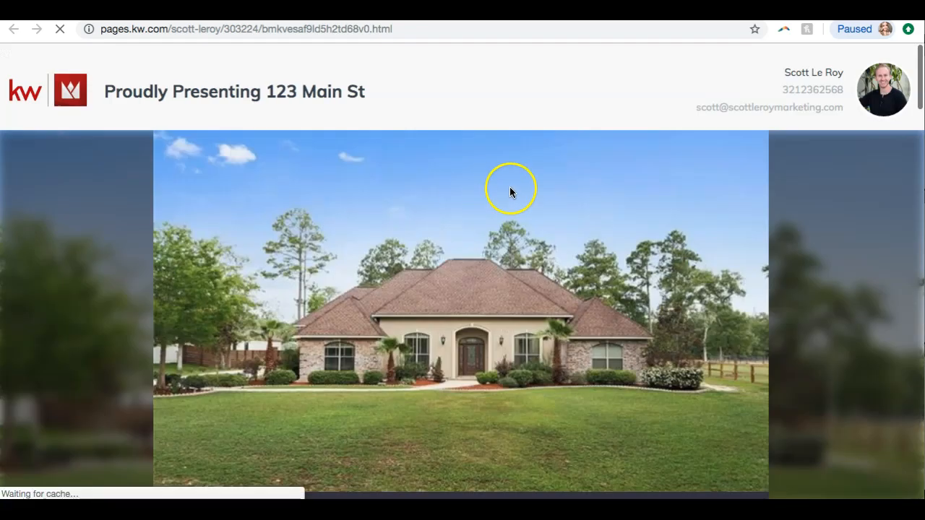
pyautogui.press('super+w')
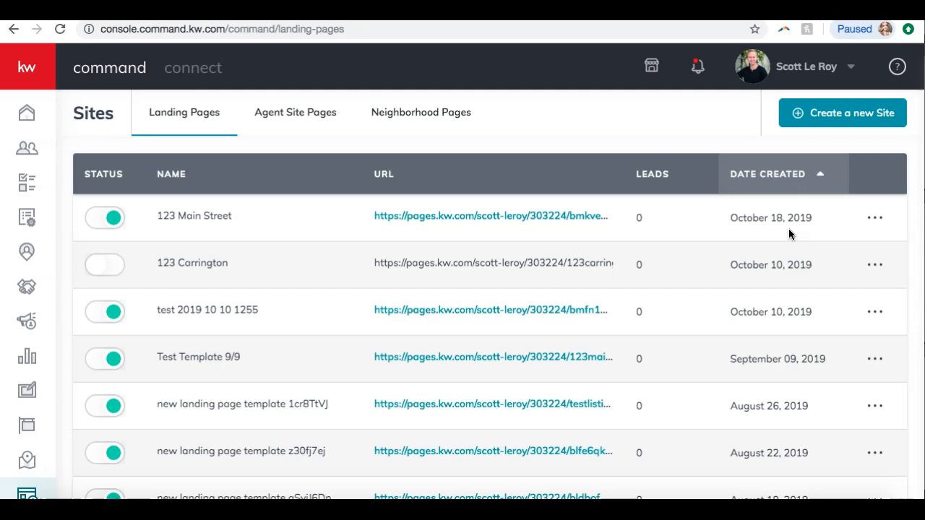
# Reopen the 123 Main Street landing page for editing and open the widget configuration list
pyautogui.click(880, 216)
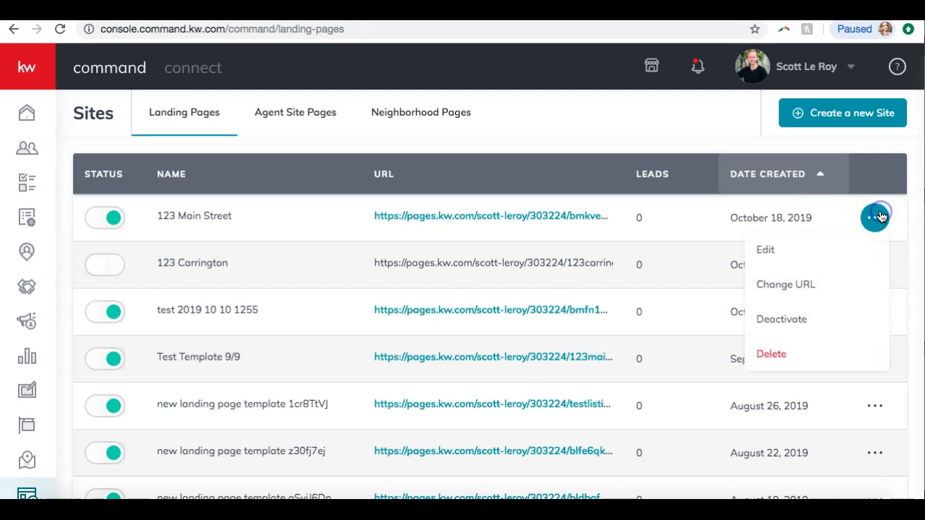
pyautogui.click(812, 253)
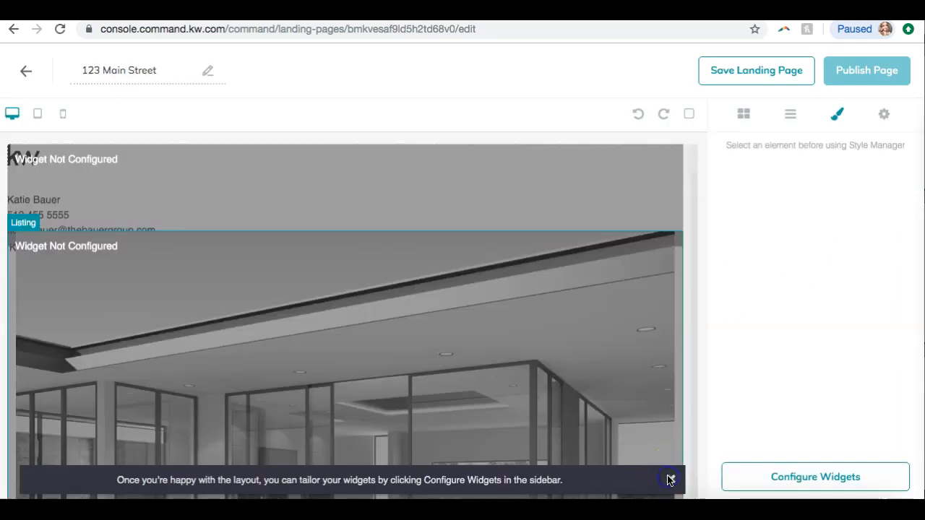
pyautogui.click(670, 479)
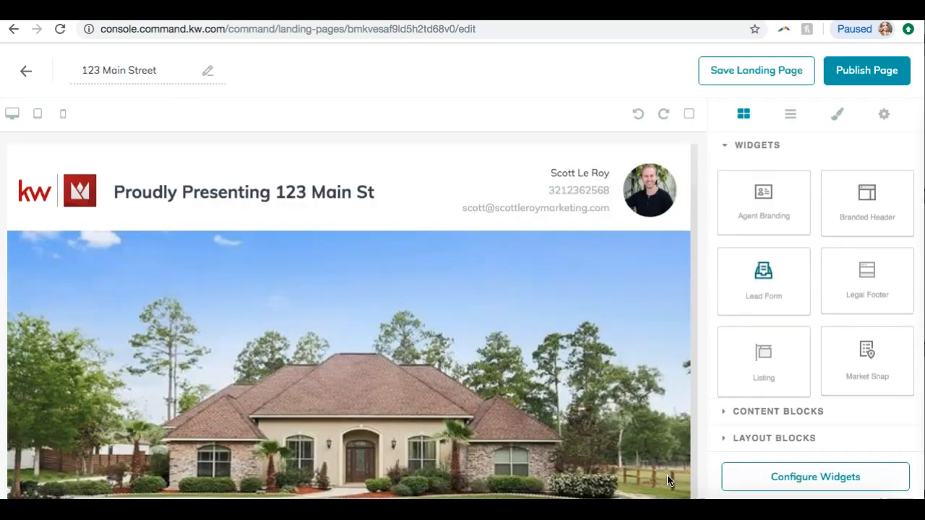
pyautogui.click(773, 479)
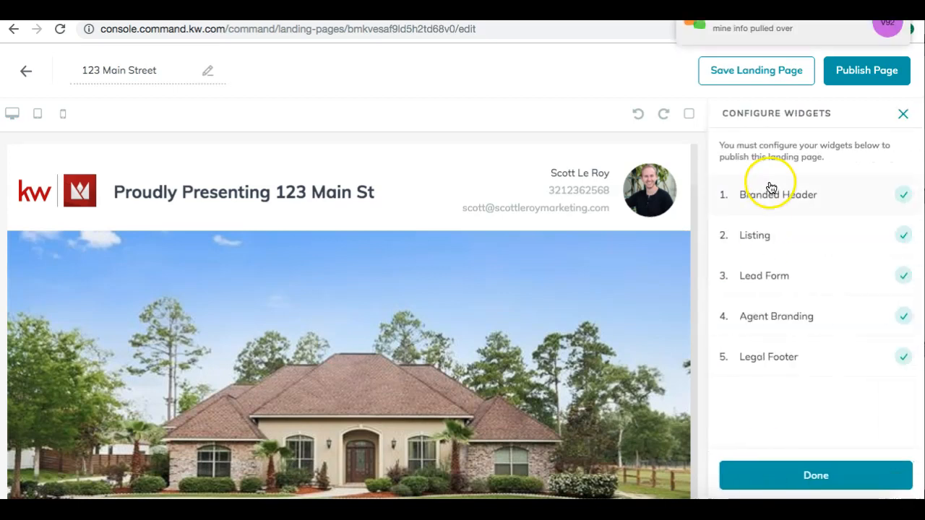
pyautogui.click(759, 233)
pyautogui.click(800, 279)
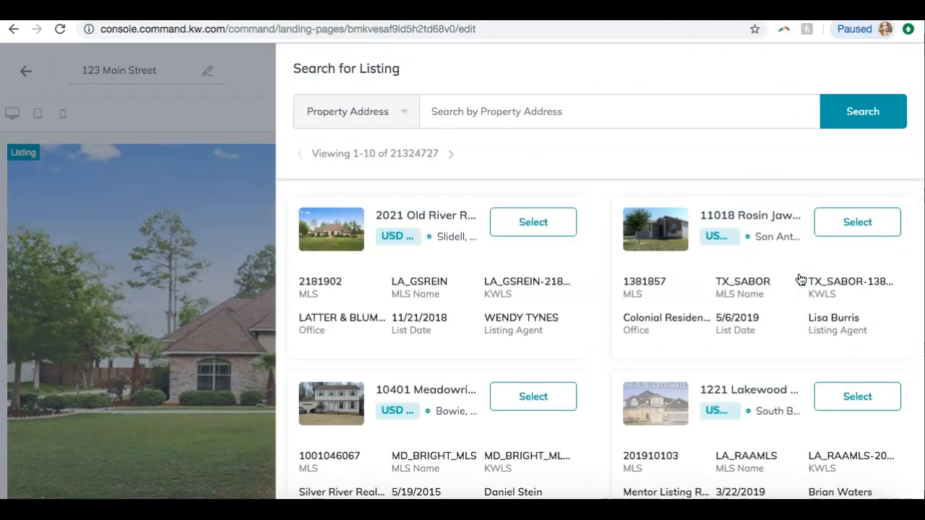
pyautogui.click(857, 223)
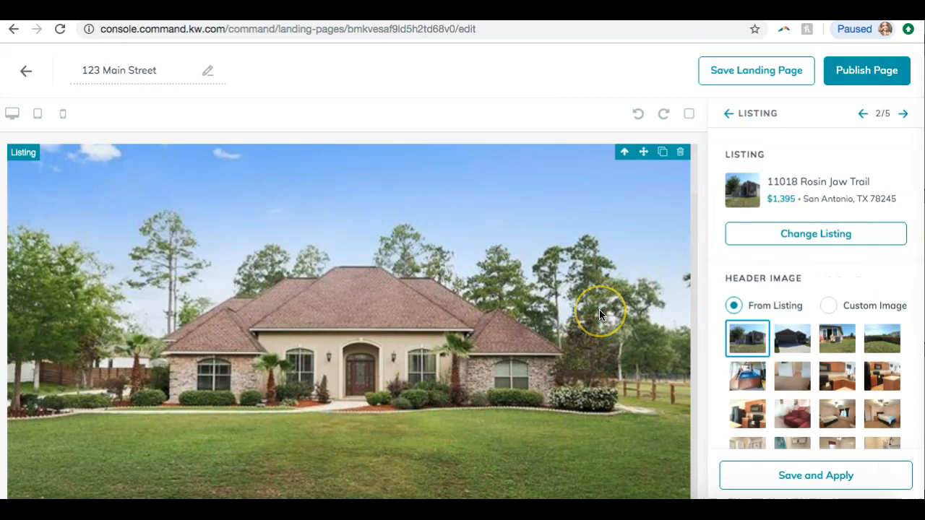
pyautogui.click(746, 477)
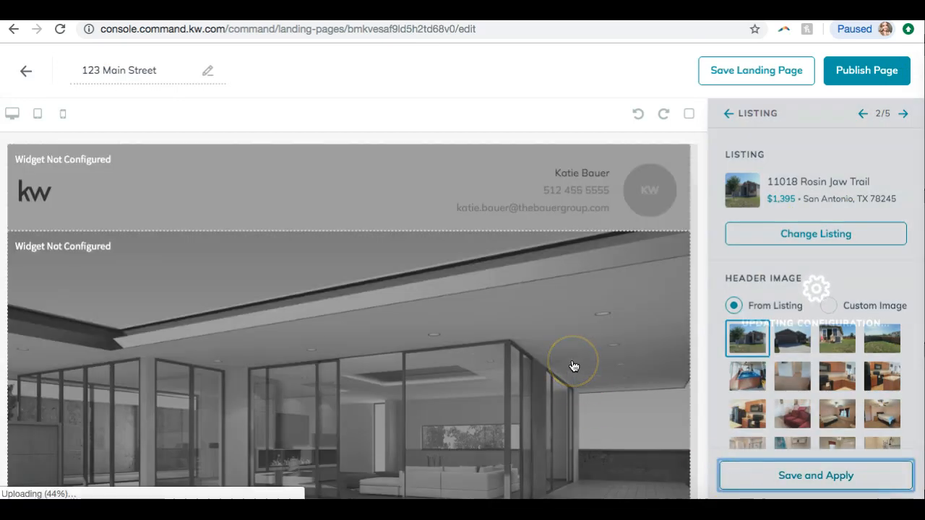
# Save the landing page with the updated listing and return to the landing pages list
pyautogui.scroll(-6, 573, 366)
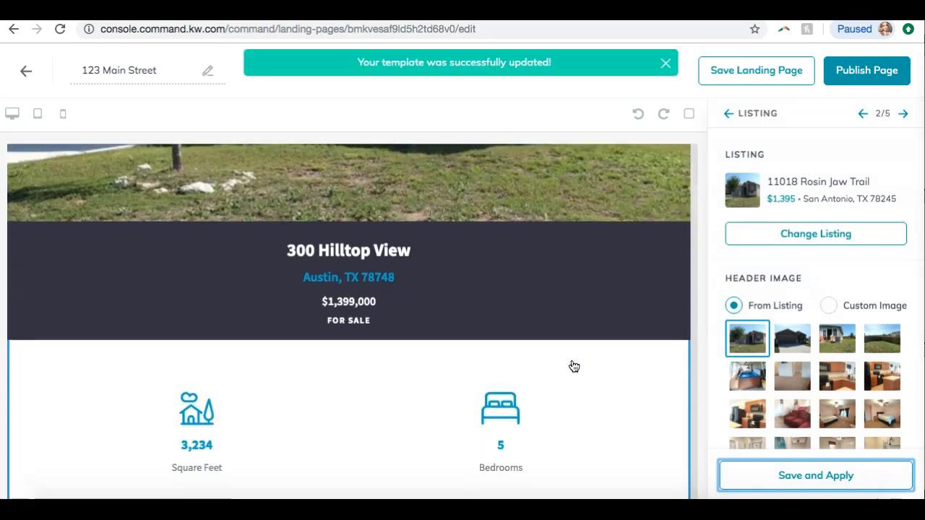
pyautogui.scroll(2, 573, 366)
pyautogui.scroll(1, 573, 367)
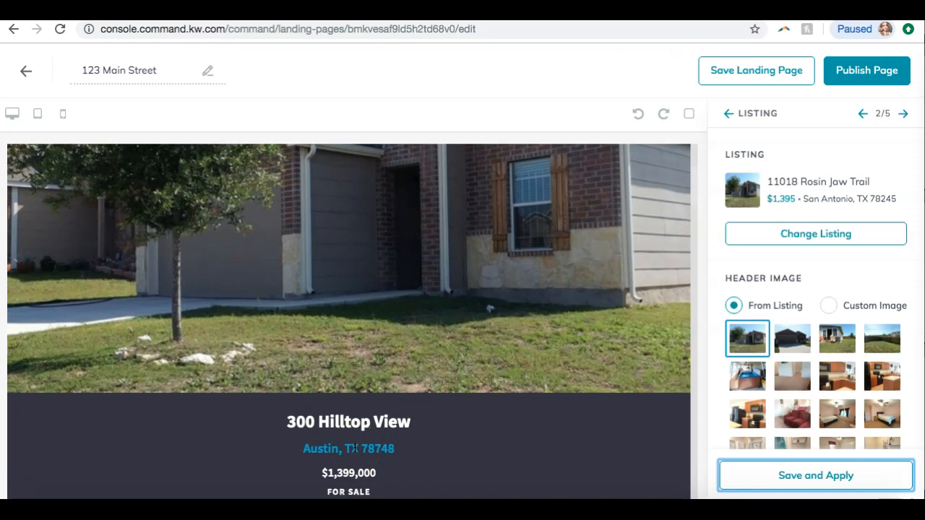
pyautogui.scroll(3, 557, 265)
pyautogui.scroll(-1, 556, 271)
pyautogui.scroll(-3, 557, 271)
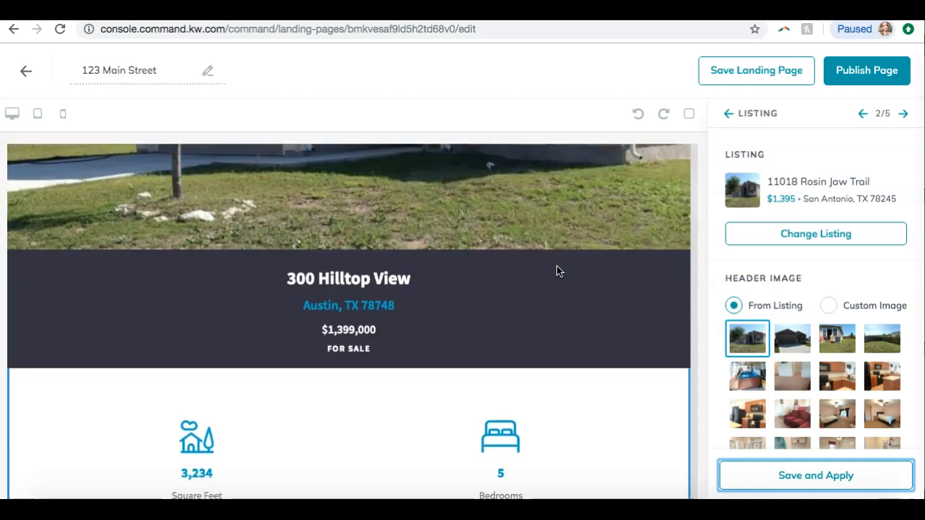
pyautogui.scroll(-3, 557, 271)
pyautogui.click(410, 345)
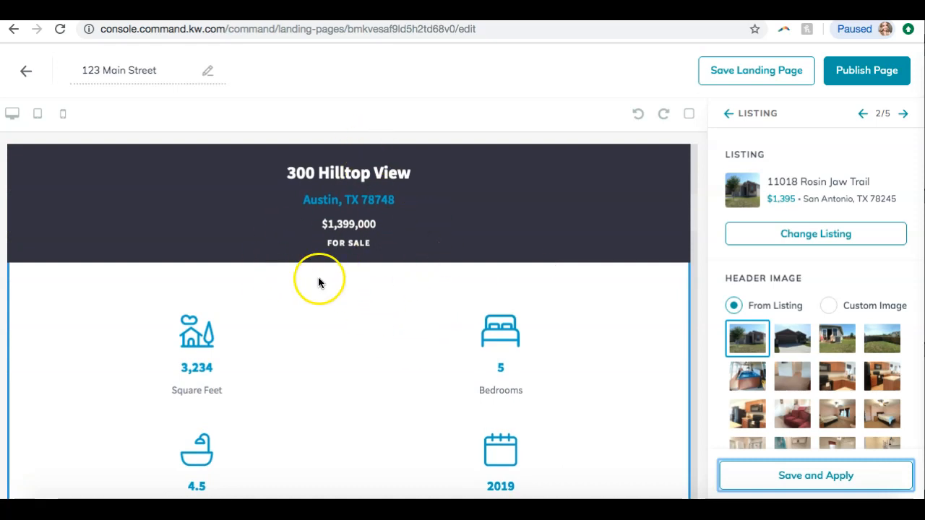
pyautogui.click(730, 72)
pyautogui.click(509, 357)
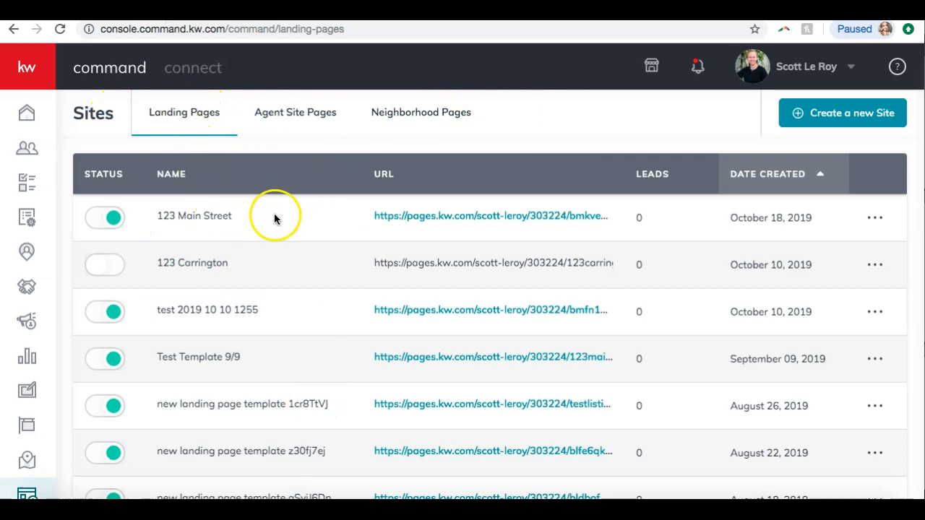
# Open the live page again and scroll through the header image, listing details, lead form and footer
pyautogui.click(391, 218)
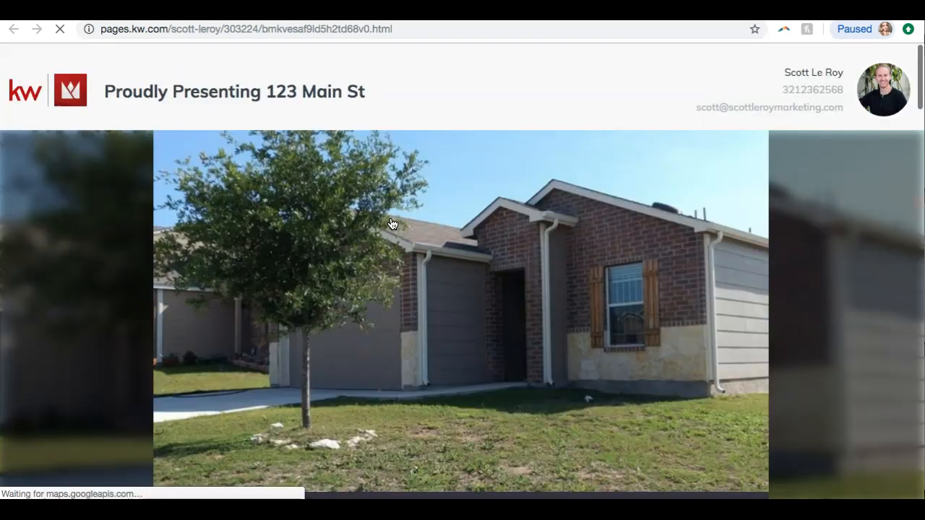
pyautogui.scroll(-5, 427, 209)
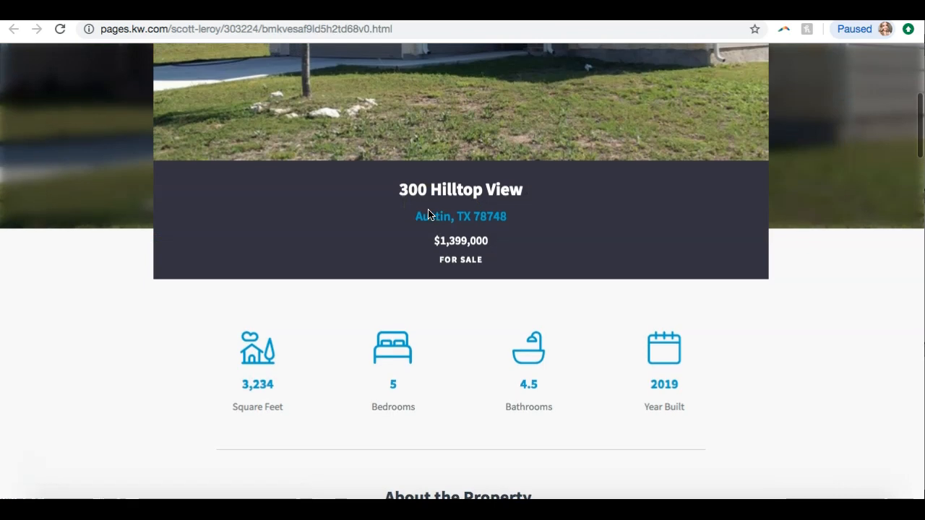
pyautogui.scroll(-15, 388, 231)
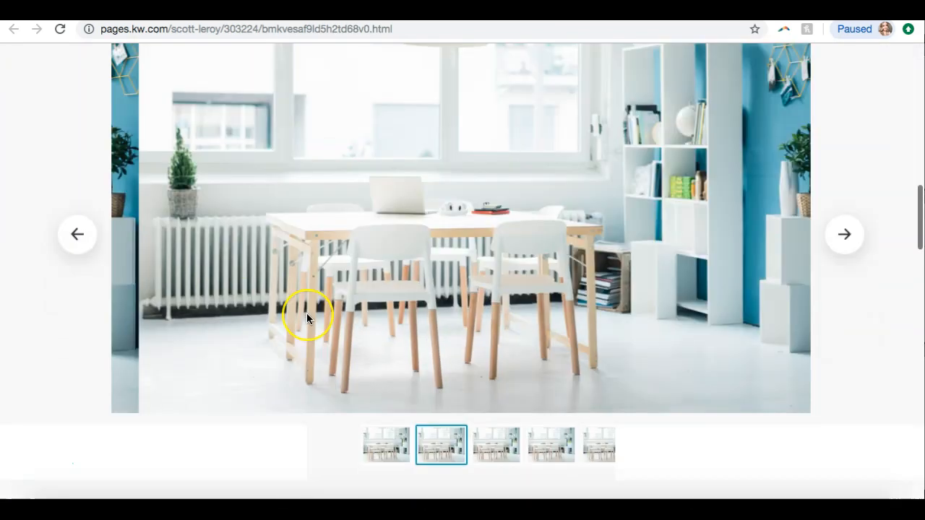
pyautogui.scroll(-10, 306, 319)
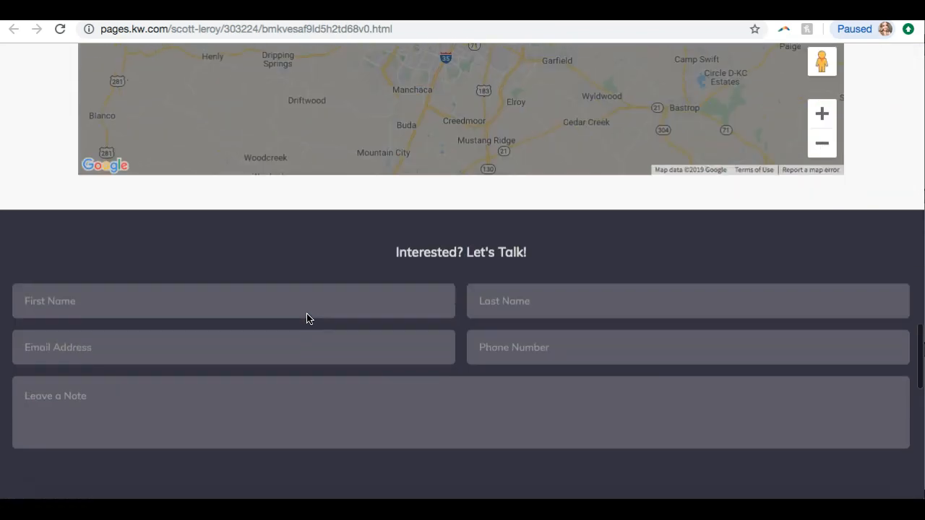
pyautogui.scroll(-7, 306, 318)
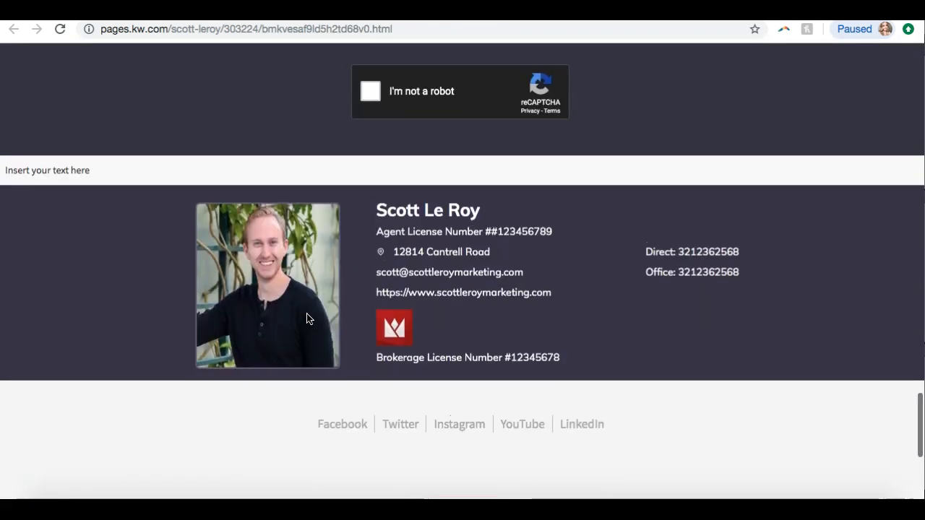
pyautogui.scroll(20, 306, 319)
pyautogui.scroll(5, 306, 318)
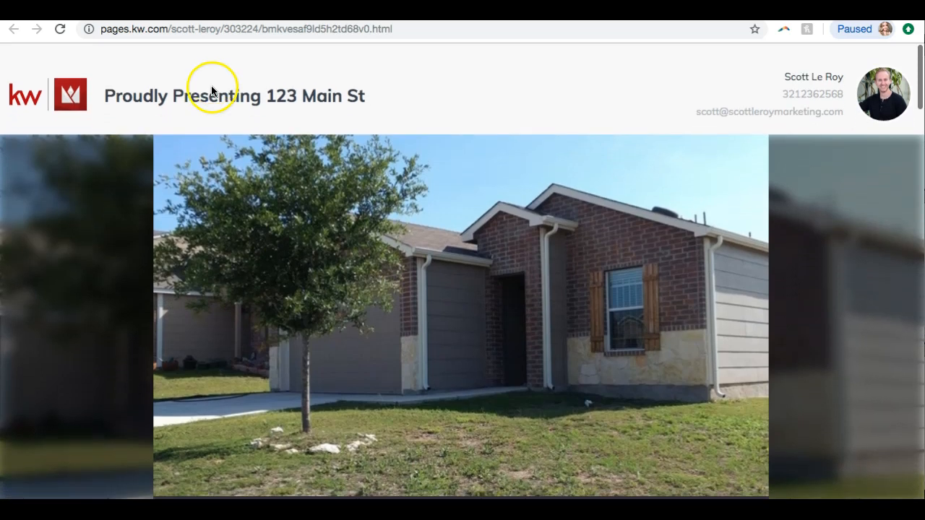
pyautogui.click(174, 10)
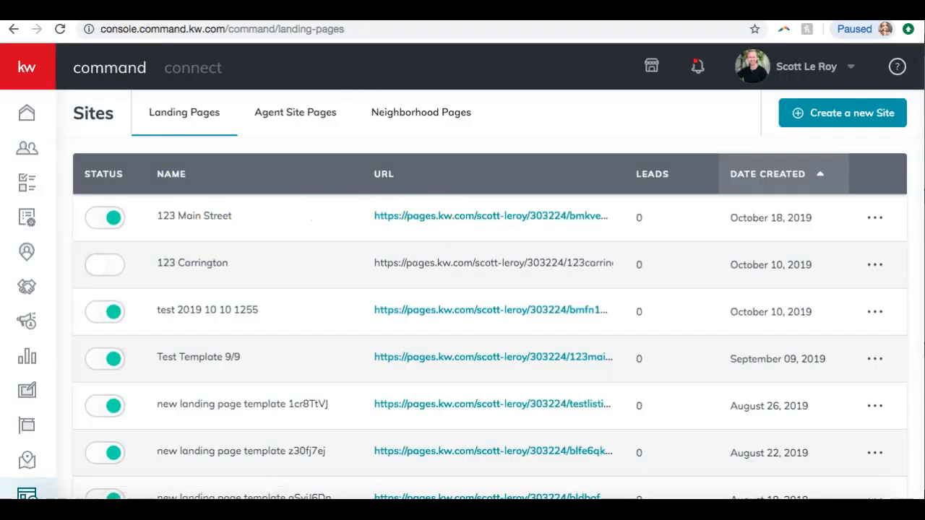
pyautogui.click(311, 10)
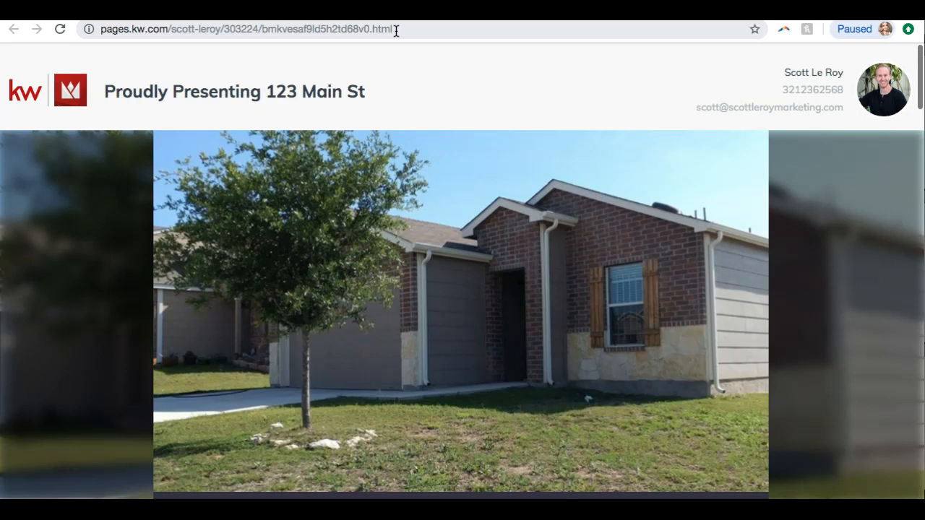
# Change the 123 Main Street landing page's custom URL to 123main
pyautogui.click(137, 10)
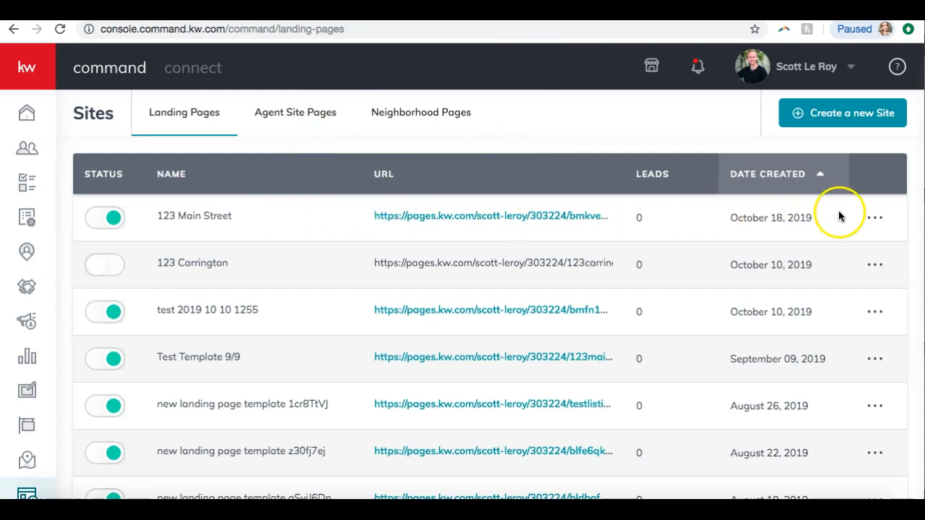
pyautogui.click(876, 218)
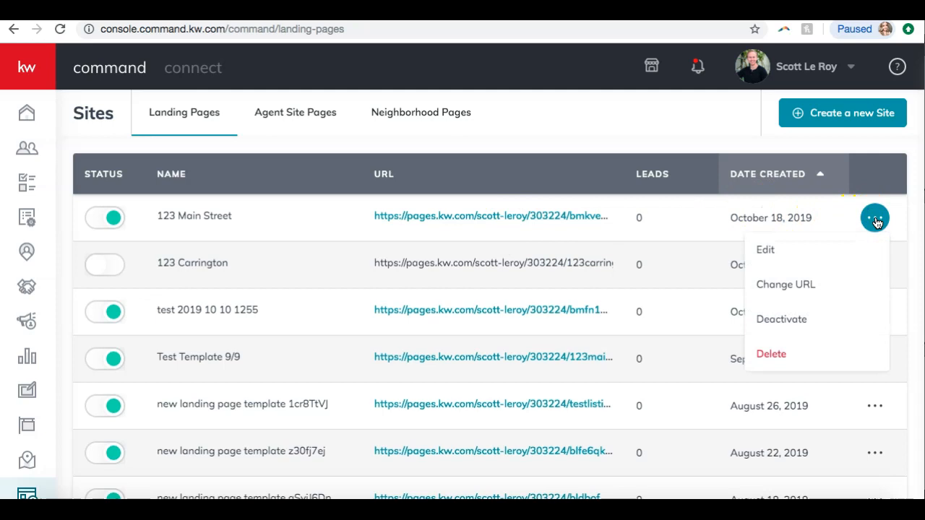
pyautogui.click(811, 286)
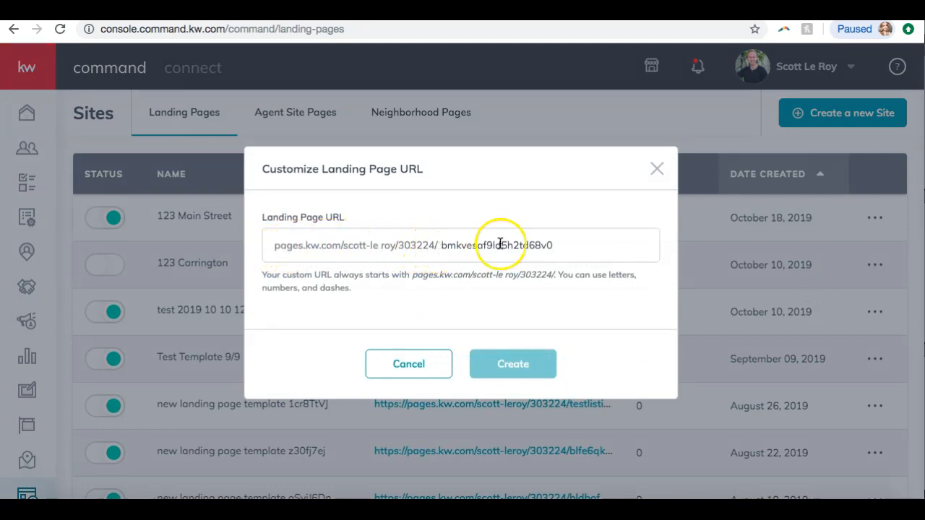
pyautogui.moveTo(564, 245); pyautogui.dragTo(447, 240)
pyautogui.press('BackSpace')
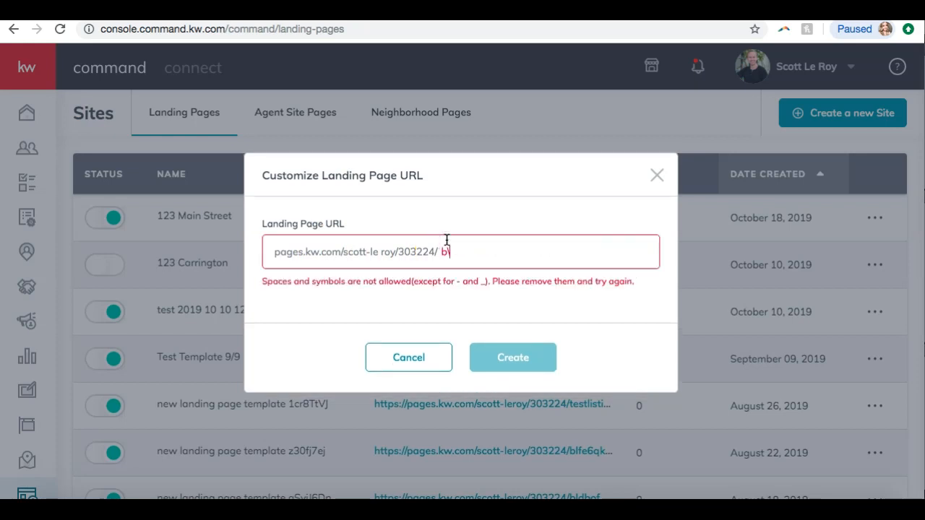
pyautogui.press('BackSpace')
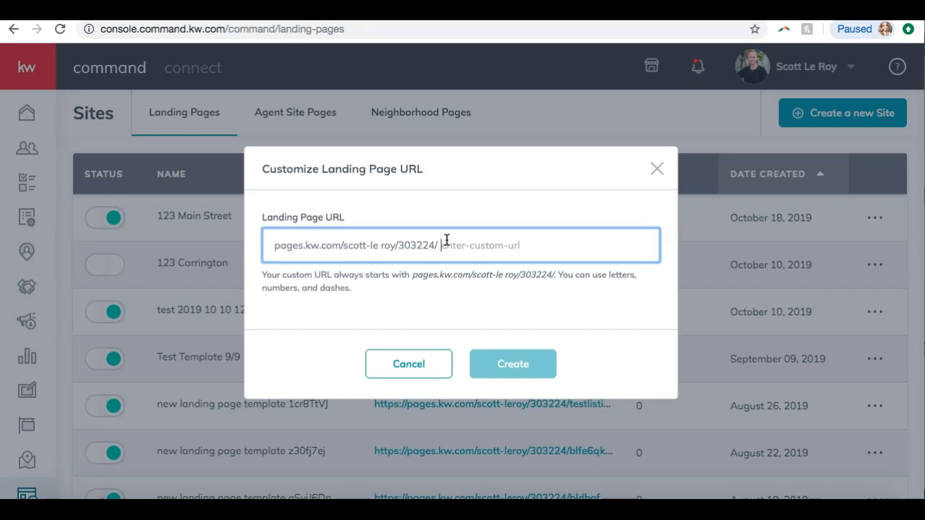
pyautogui.write('123mainst')
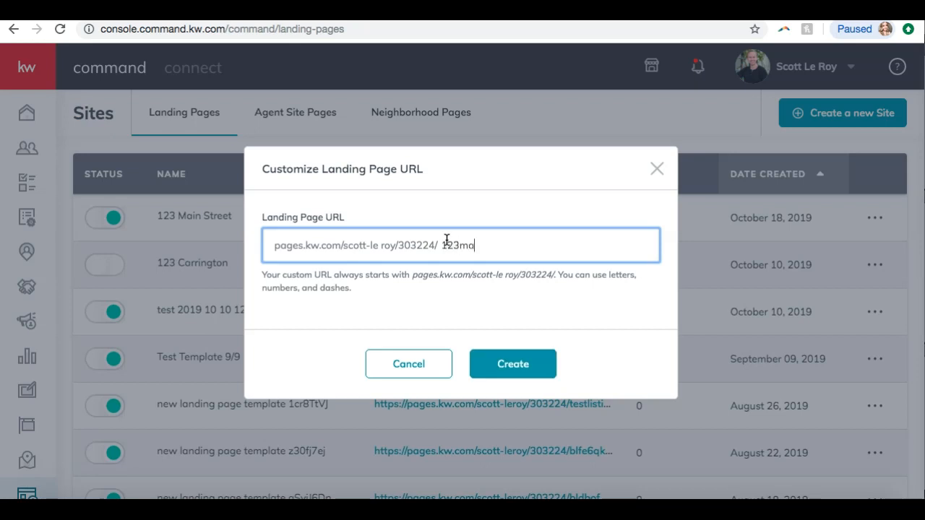
pyautogui.press('BackSpace')
pyautogui.press('BackSpace')
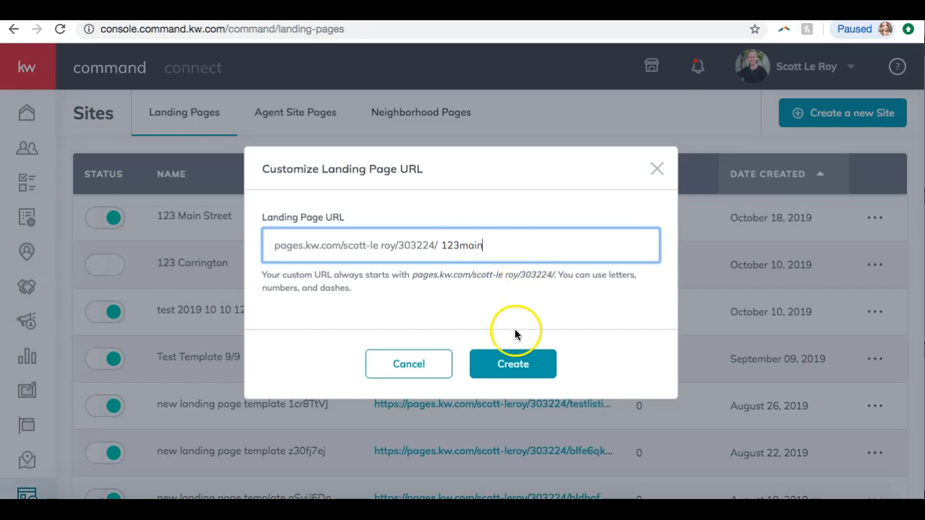
pyautogui.click(484, 366)
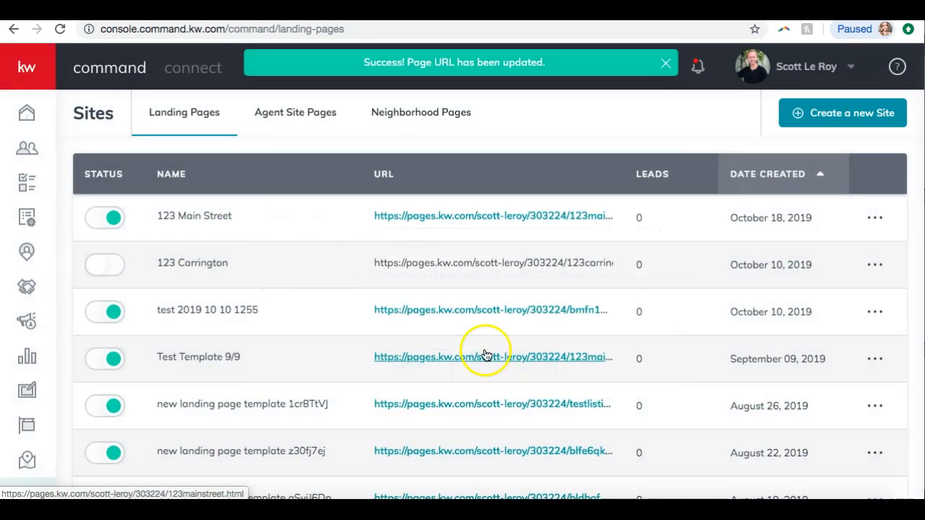
# Open the live page at its new URL and scroll down to the listing details and back up
pyautogui.click(503, 217)
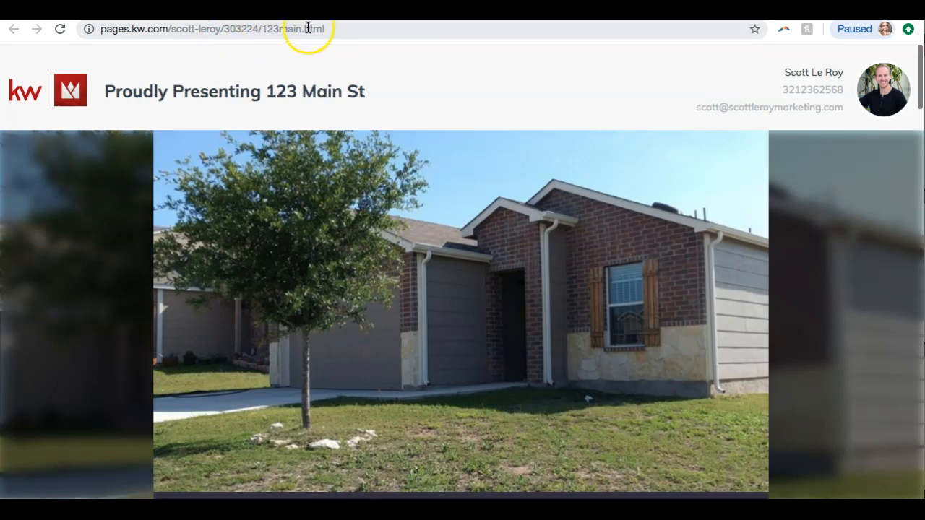
pyautogui.scroll(-4, 177, 163)
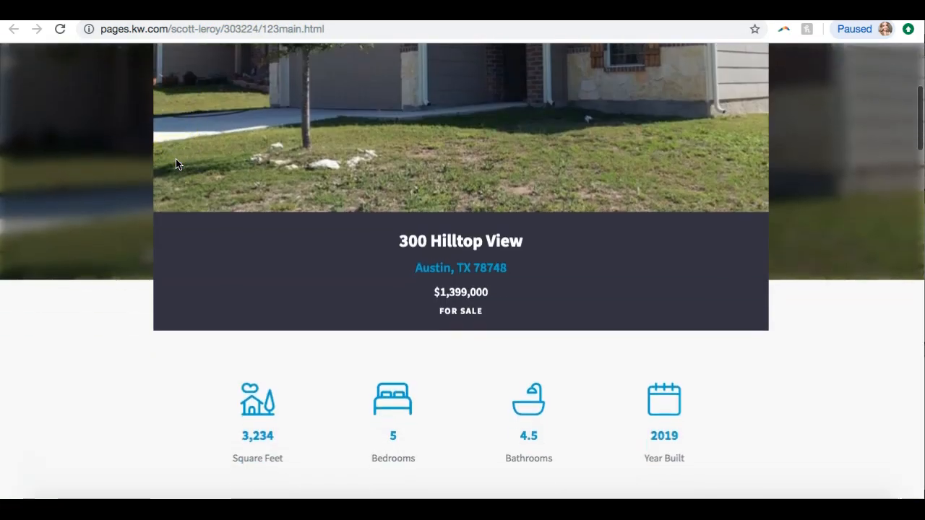
pyautogui.scroll(4, 177, 164)
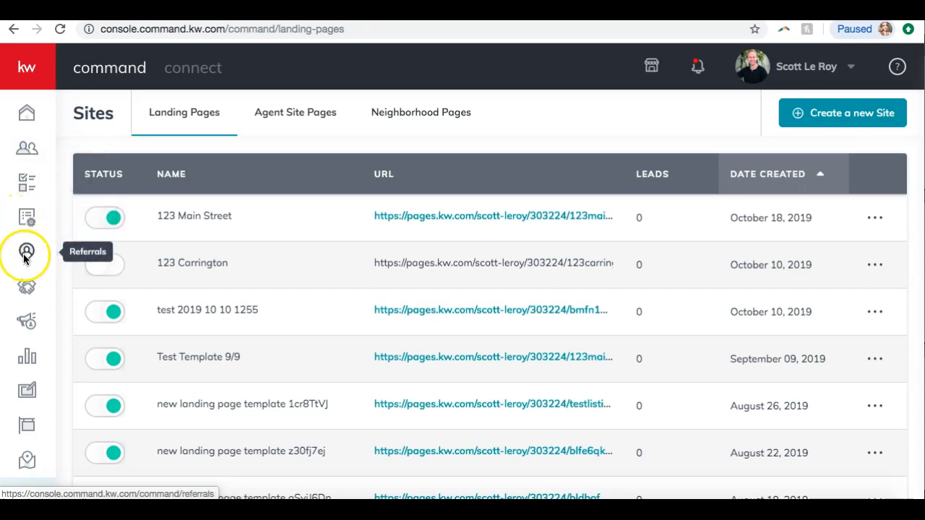
# Open Listings and enter KWLS 2.0
pyautogui.click(29, 429)
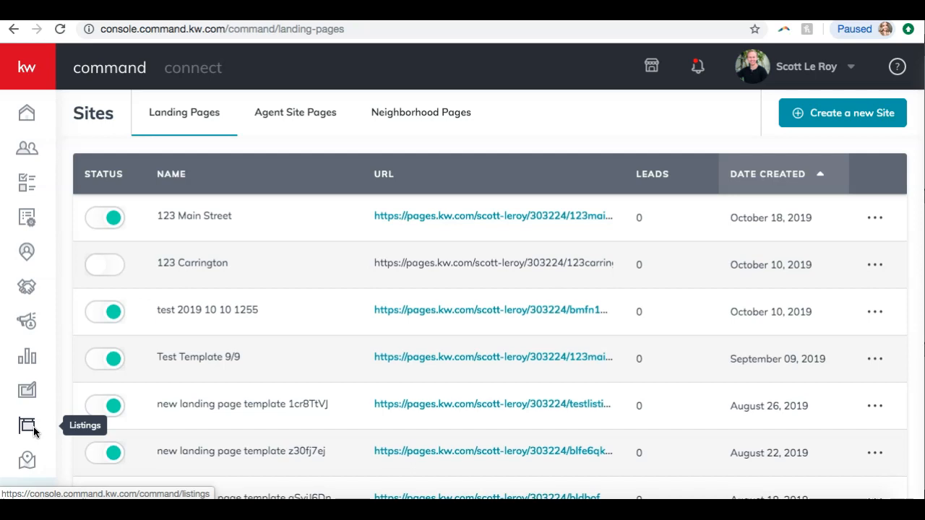
pyautogui.click(29, 428)
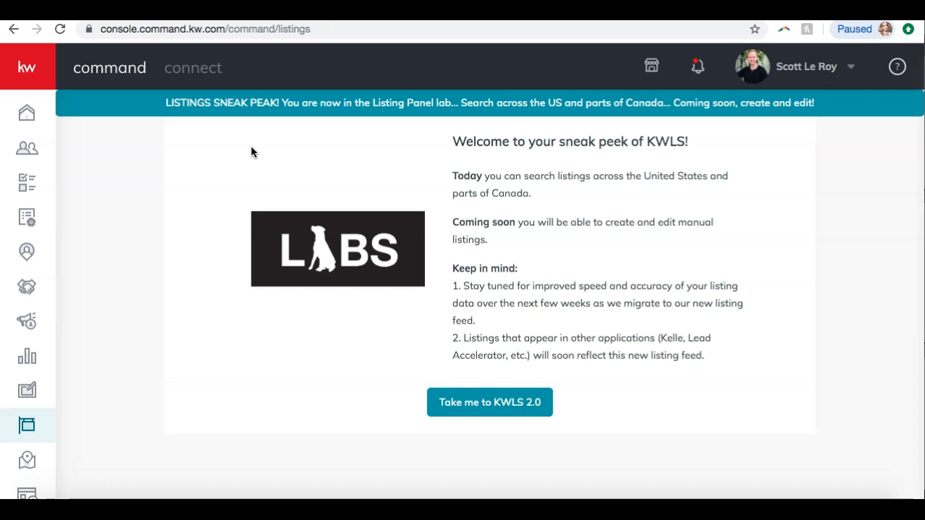
pyautogui.click(448, 410)
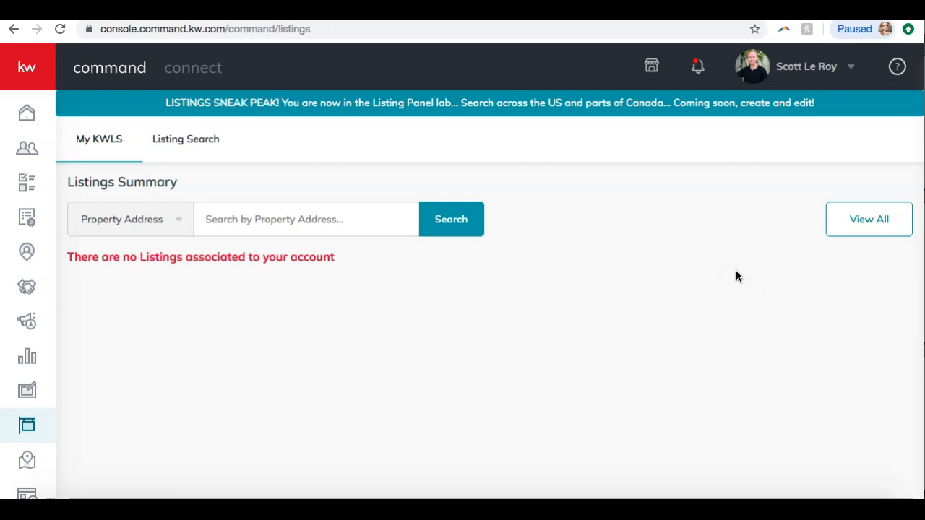
# Open the Help & Information panel and close it again
pyautogui.click(897, 68)
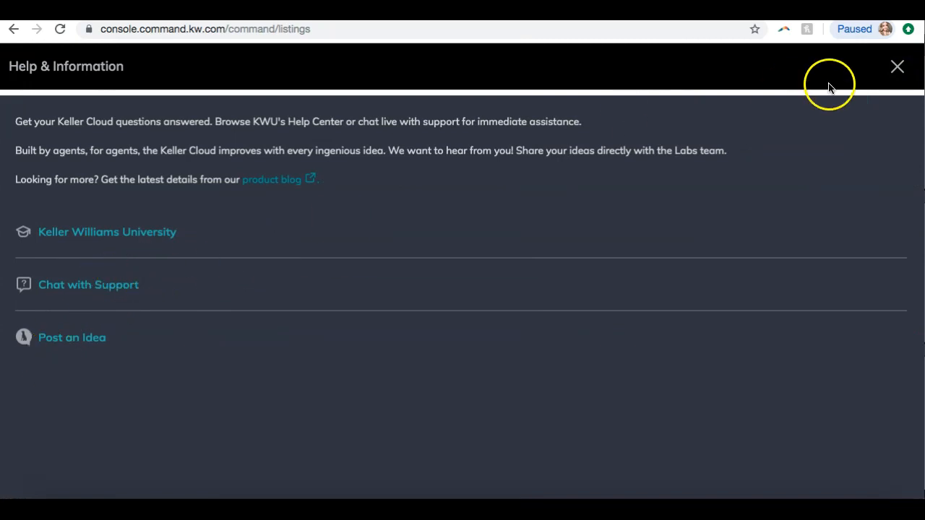
pyautogui.click(890, 84)
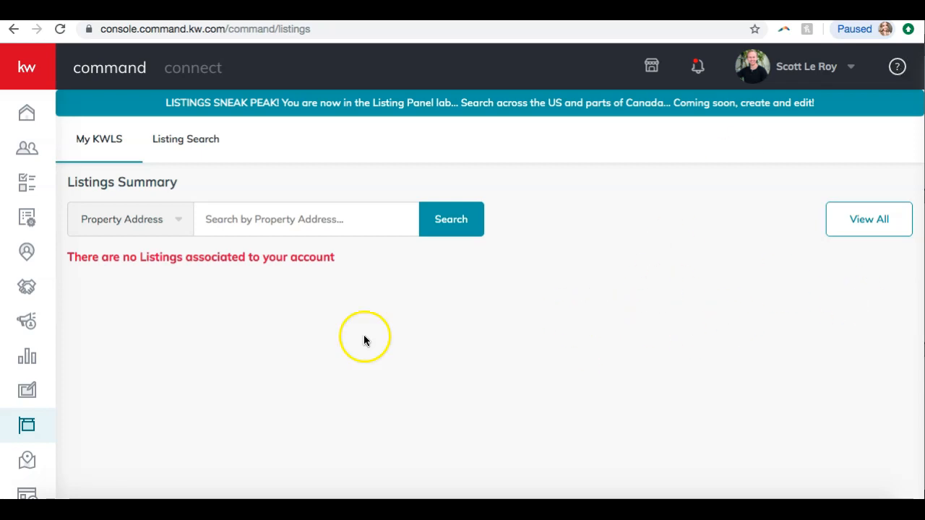
pyautogui.scroll(-1, 223, 303)
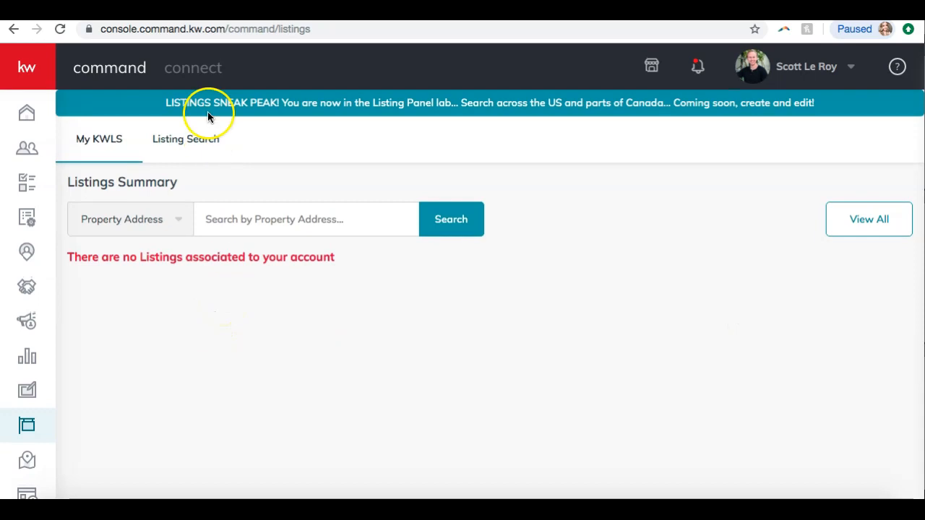
# Open Listing Search and try a property address search for nashville, checking the search-type options
pyautogui.click(179, 146)
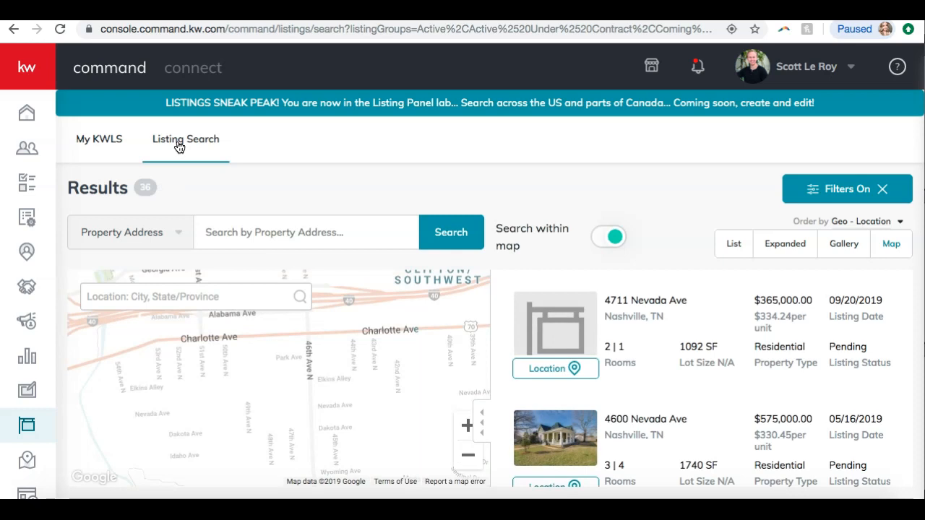
pyautogui.click(201, 210)
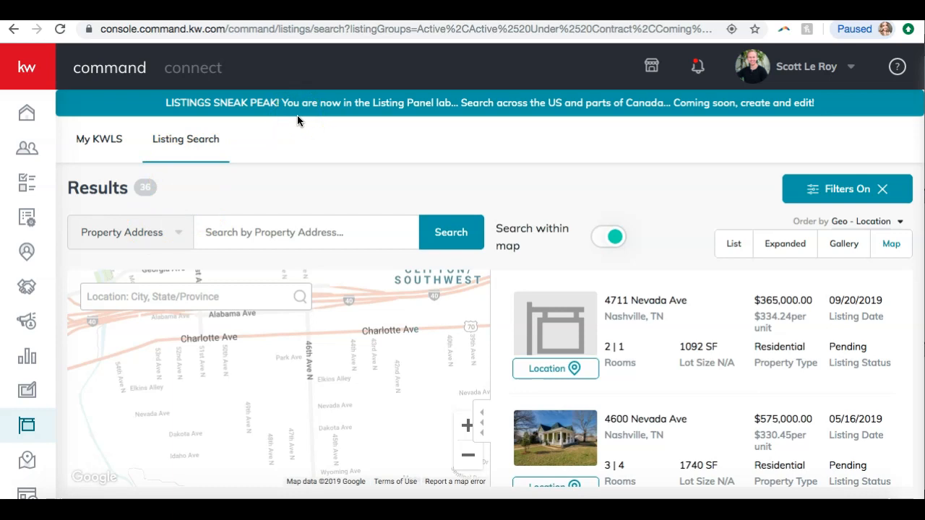
pyautogui.write('nashville')
pyautogui.doubleClick(267, 232)
pyautogui.click(146, 244)
pyautogui.click(243, 225)
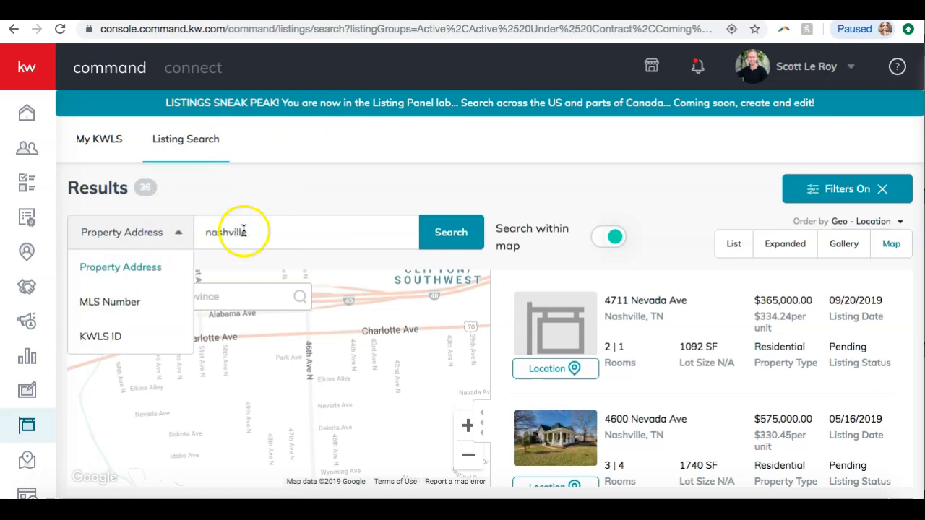
pyautogui.doubleClick(244, 231)
pyautogui.click(172, 236)
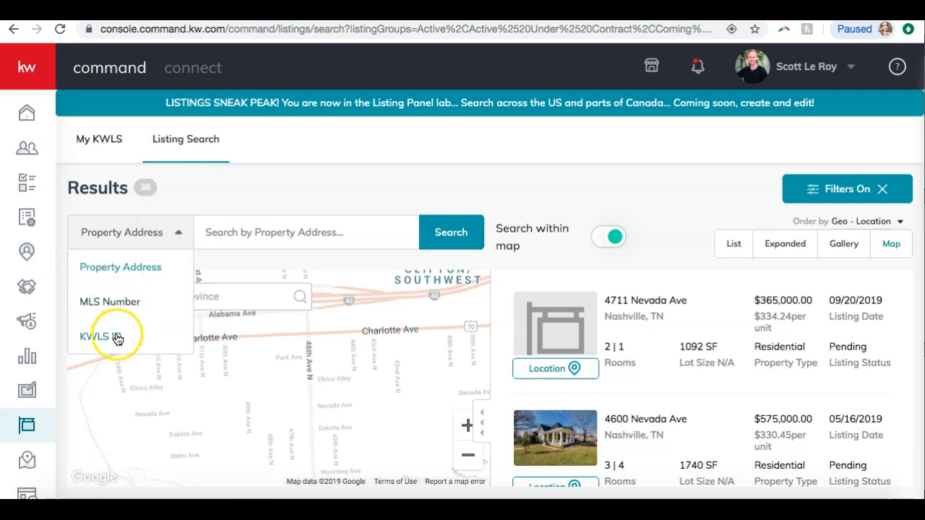
pyautogui.click(383, 184)
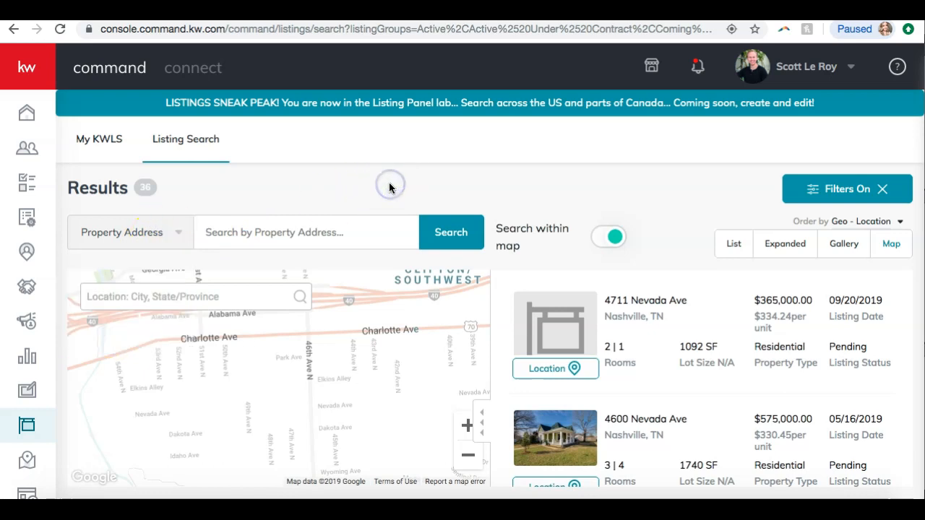
# Turn off search within map and scroll through the nationwide listing results
pyautogui.click(620, 237)
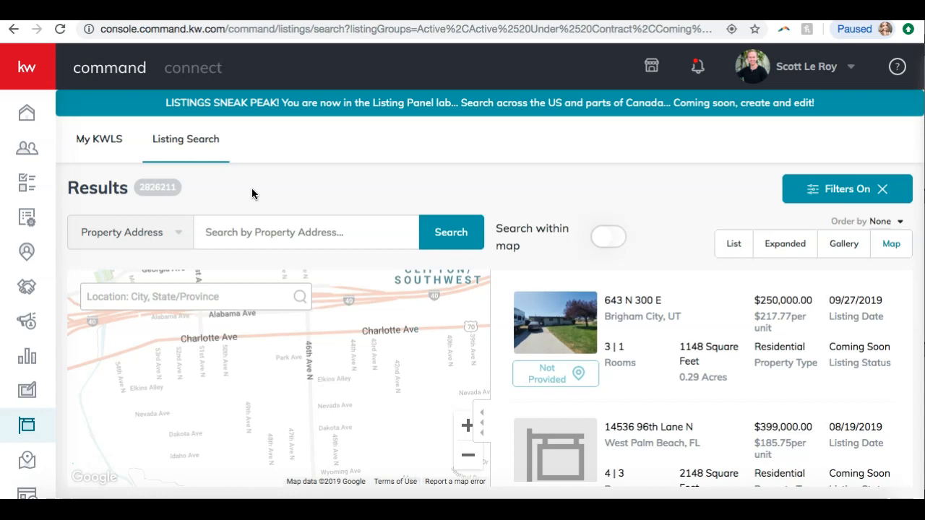
pyautogui.scroll(-6, 661, 296)
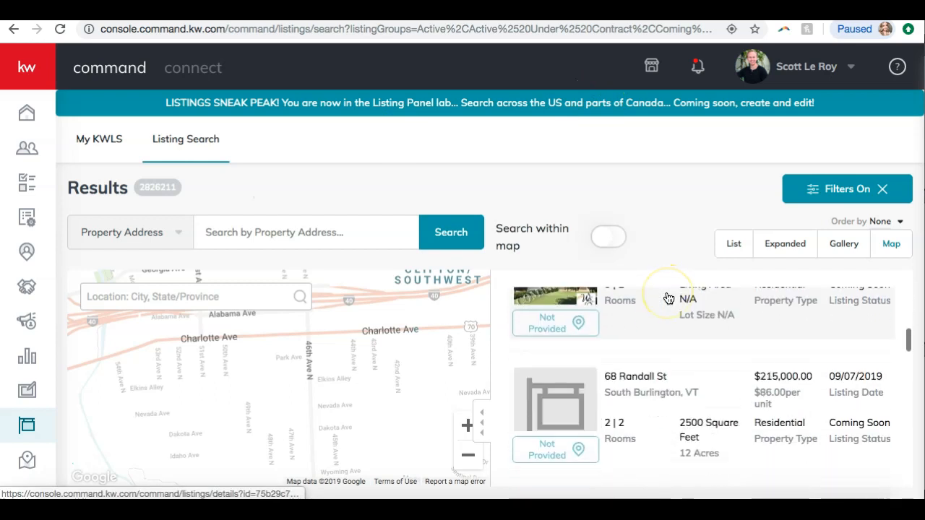
pyautogui.scroll(6, 665, 297)
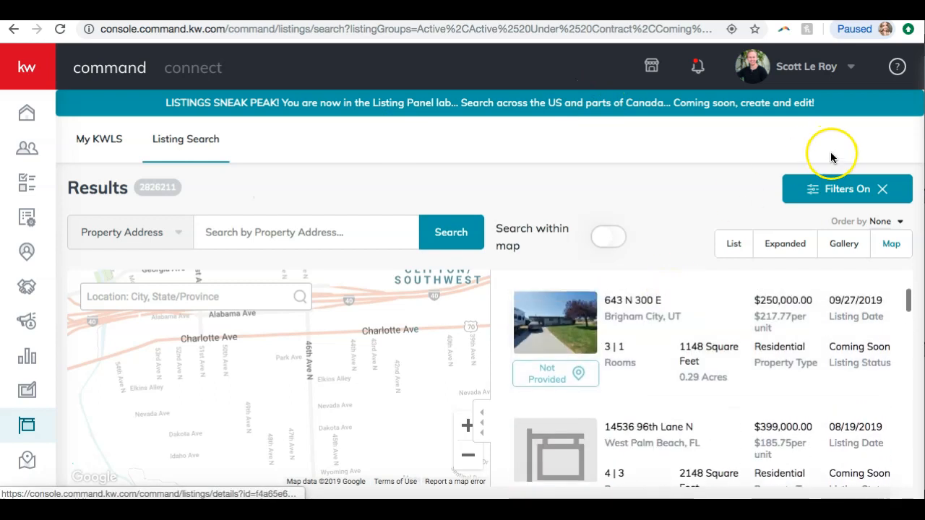
# Open the Filters panel, scroll through the listing detail filters, and close it
pyautogui.click(822, 190)
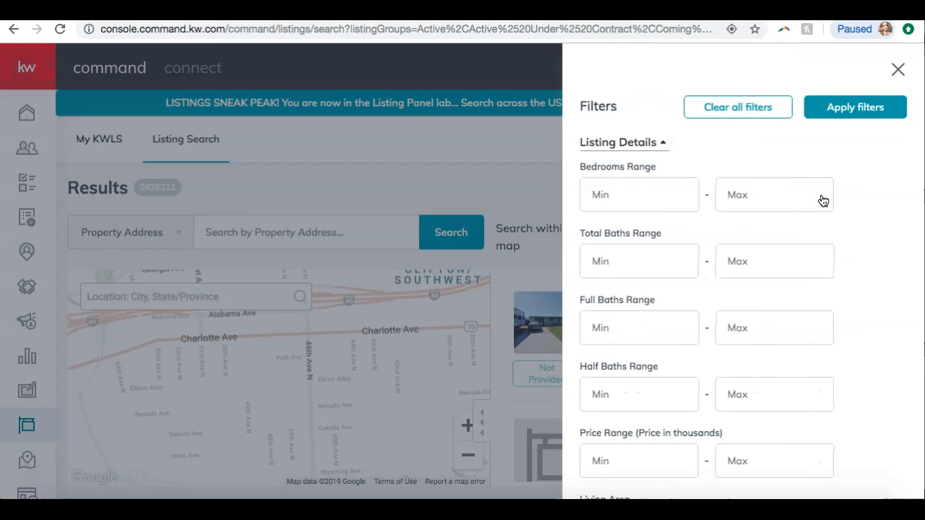
pyautogui.scroll(-4, 731, 196)
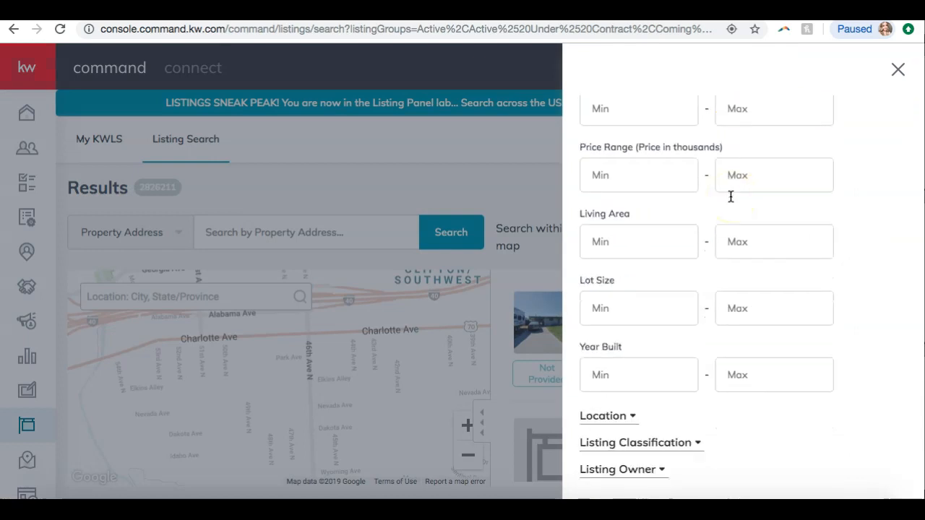
pyautogui.click(897, 70)
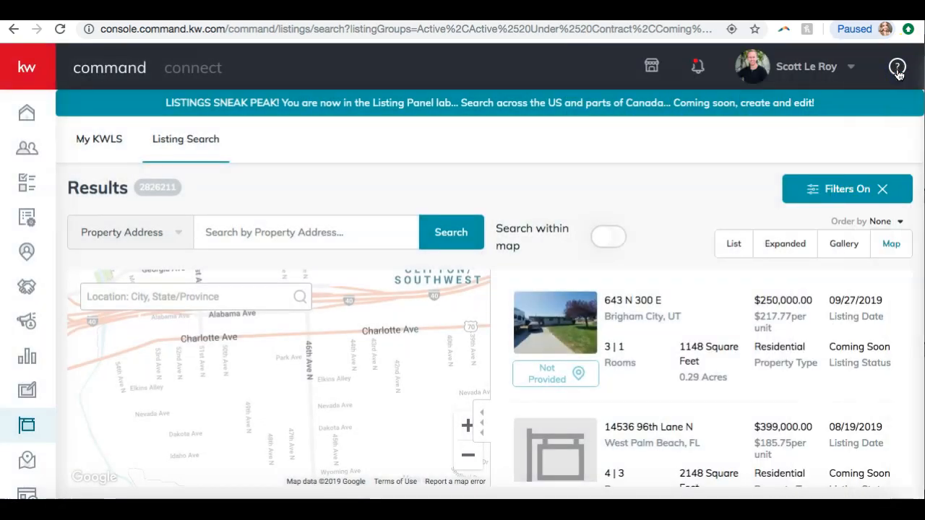
# Search property addresses for 123 main with search within map turned back on
pyautogui.click(277, 234)
pyautogui.press('BackSpace')
pyautogui.press('BackSpace')
pyautogui.write('3')
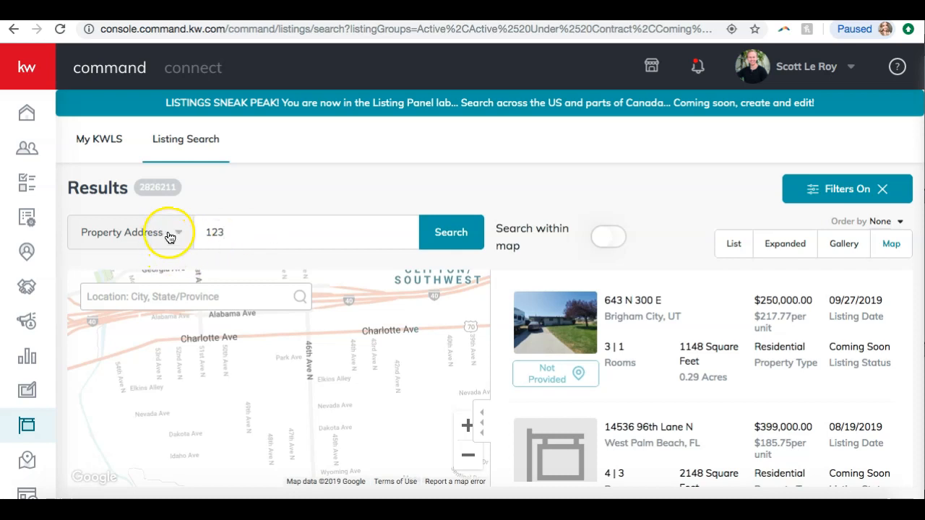
pyautogui.write(' main')
pyautogui.click(444, 221)
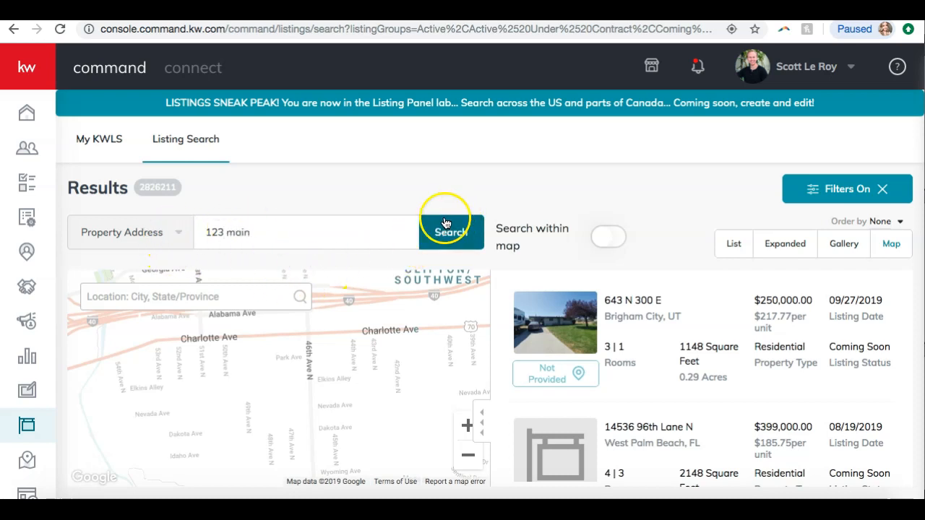
pyautogui.click(606, 237)
pyautogui.click(450, 232)
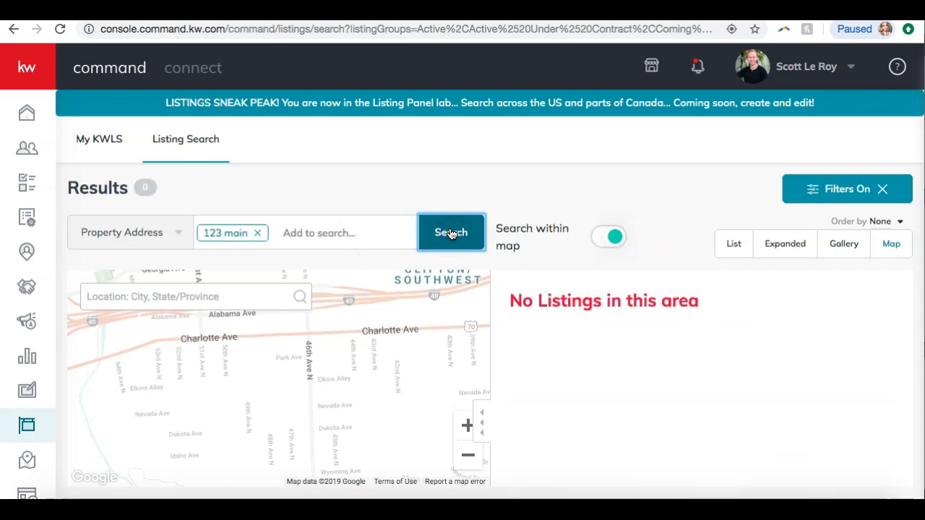
# Remove the 123 main search term and pan the map toward the Hadley/Washington area of Nashville
pyautogui.click(257, 233)
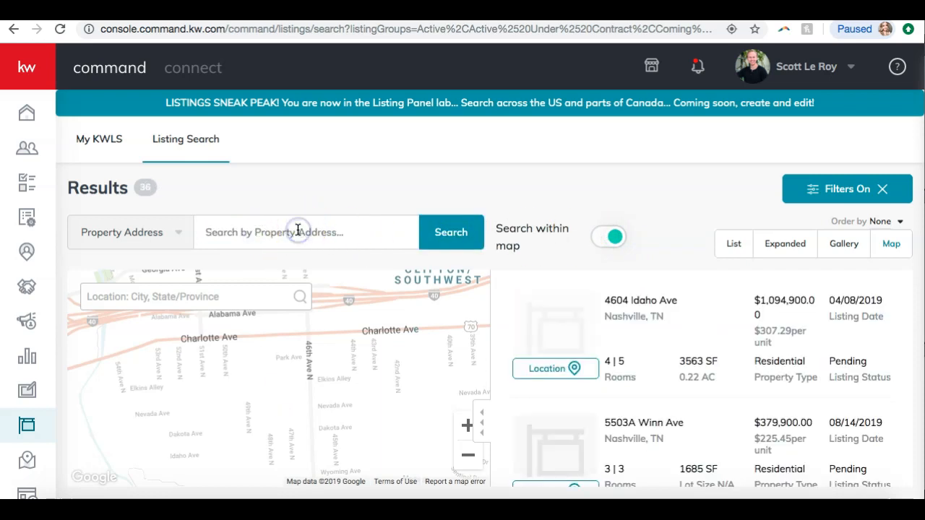
pyautogui.moveTo(440, 326); pyautogui.dragTo(306, 456)
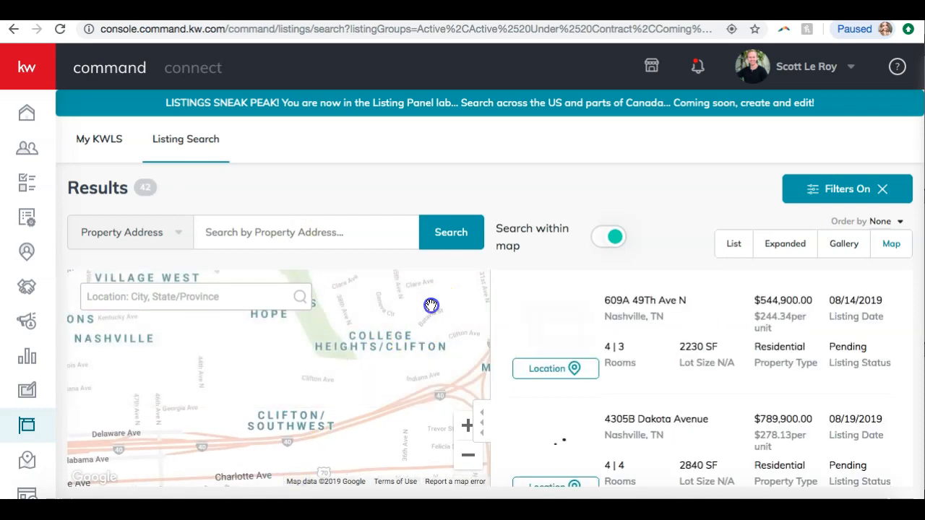
pyautogui.moveTo(431, 305); pyautogui.dragTo(192, 411)
pyautogui.moveTo(253, 311); pyautogui.dragTo(232, 293)
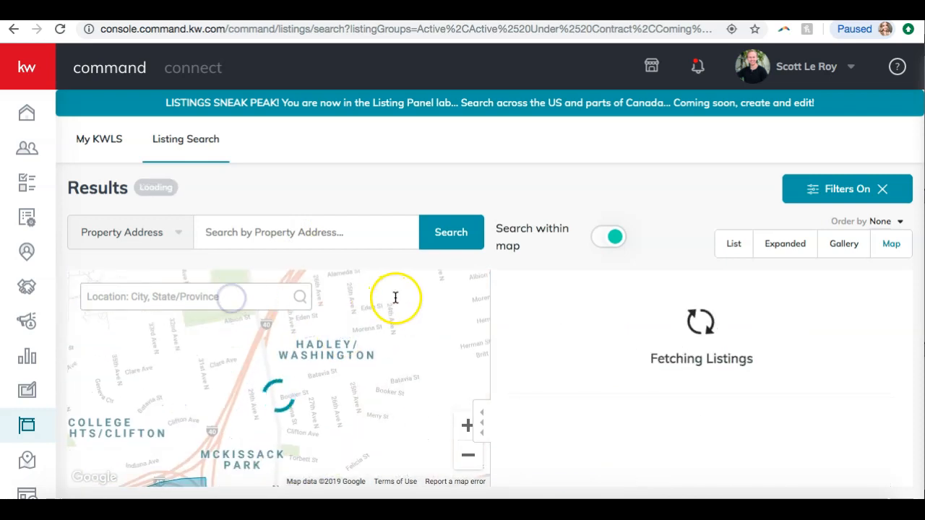
pyautogui.moveTo(400, 306); pyautogui.dragTo(291, 324)
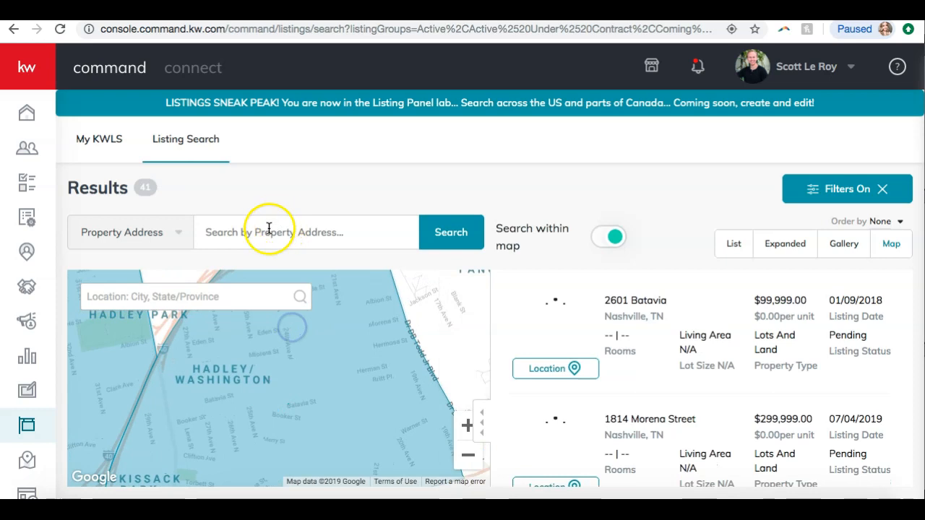
# Open the search-type options to view Property Address, MLS Number and KWLS ID, then close them
pyautogui.click(133, 235)
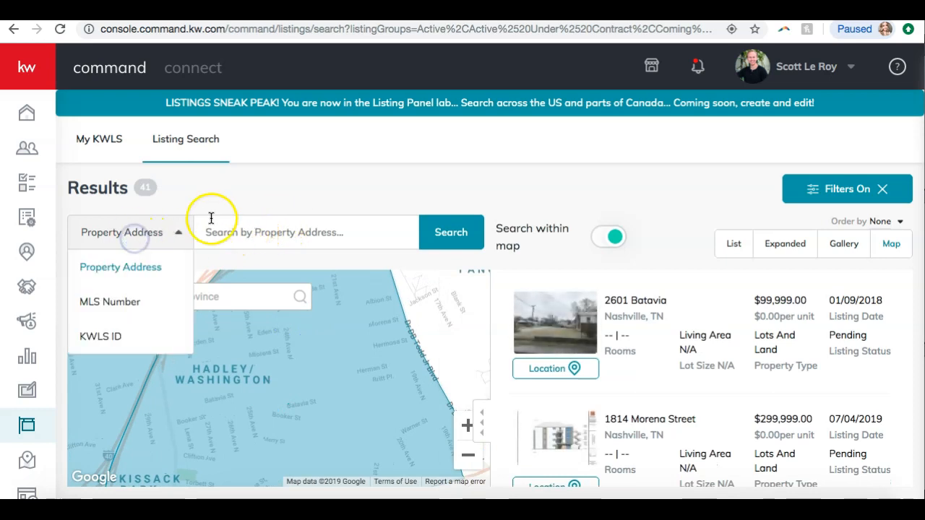
pyautogui.click(231, 188)
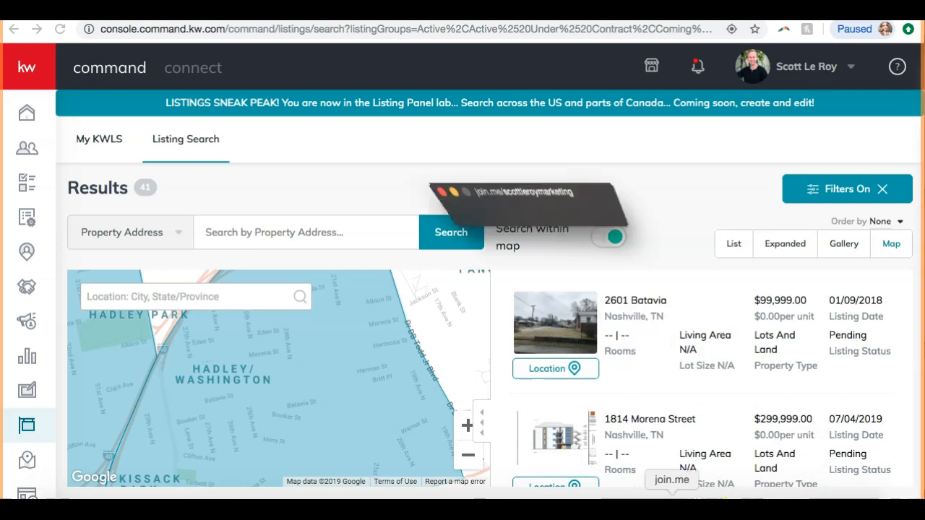
pyautogui.click(423, 29)
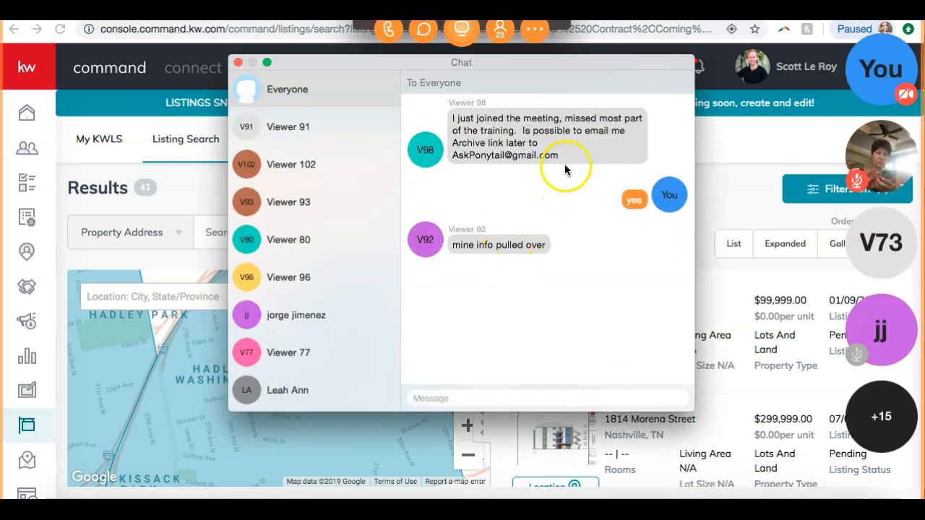
pyautogui.moveTo(565, 154); pyautogui.dragTo(451, 155)
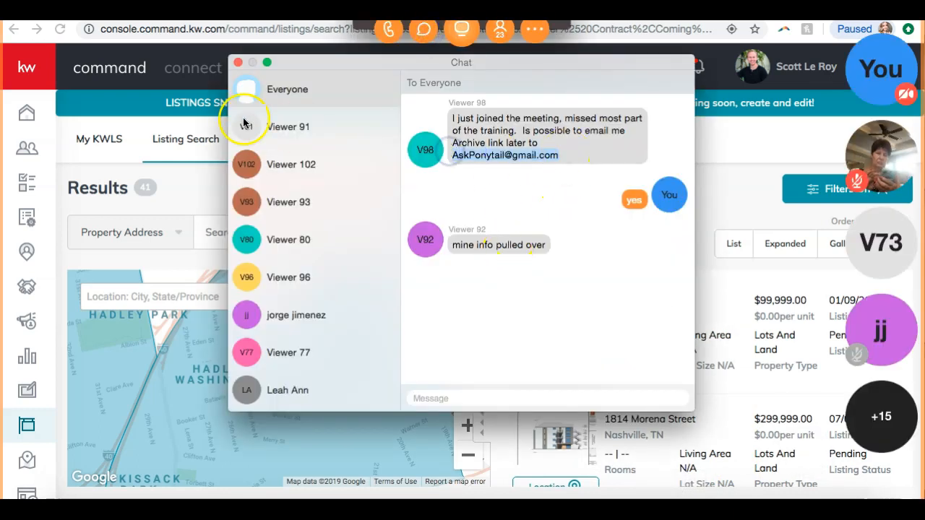
pyautogui.click(238, 63)
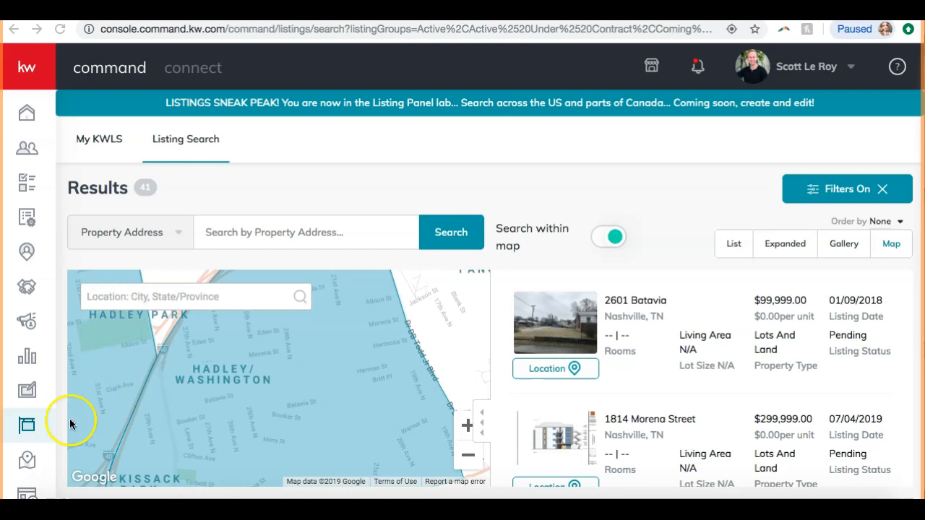
# Open the Command app listed just after Listings in the navigation
pyautogui.click(28, 463)
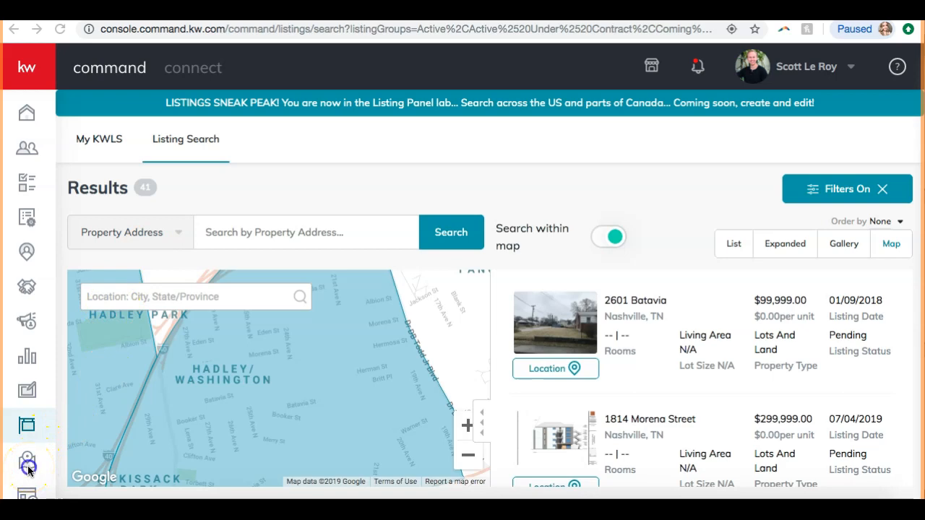